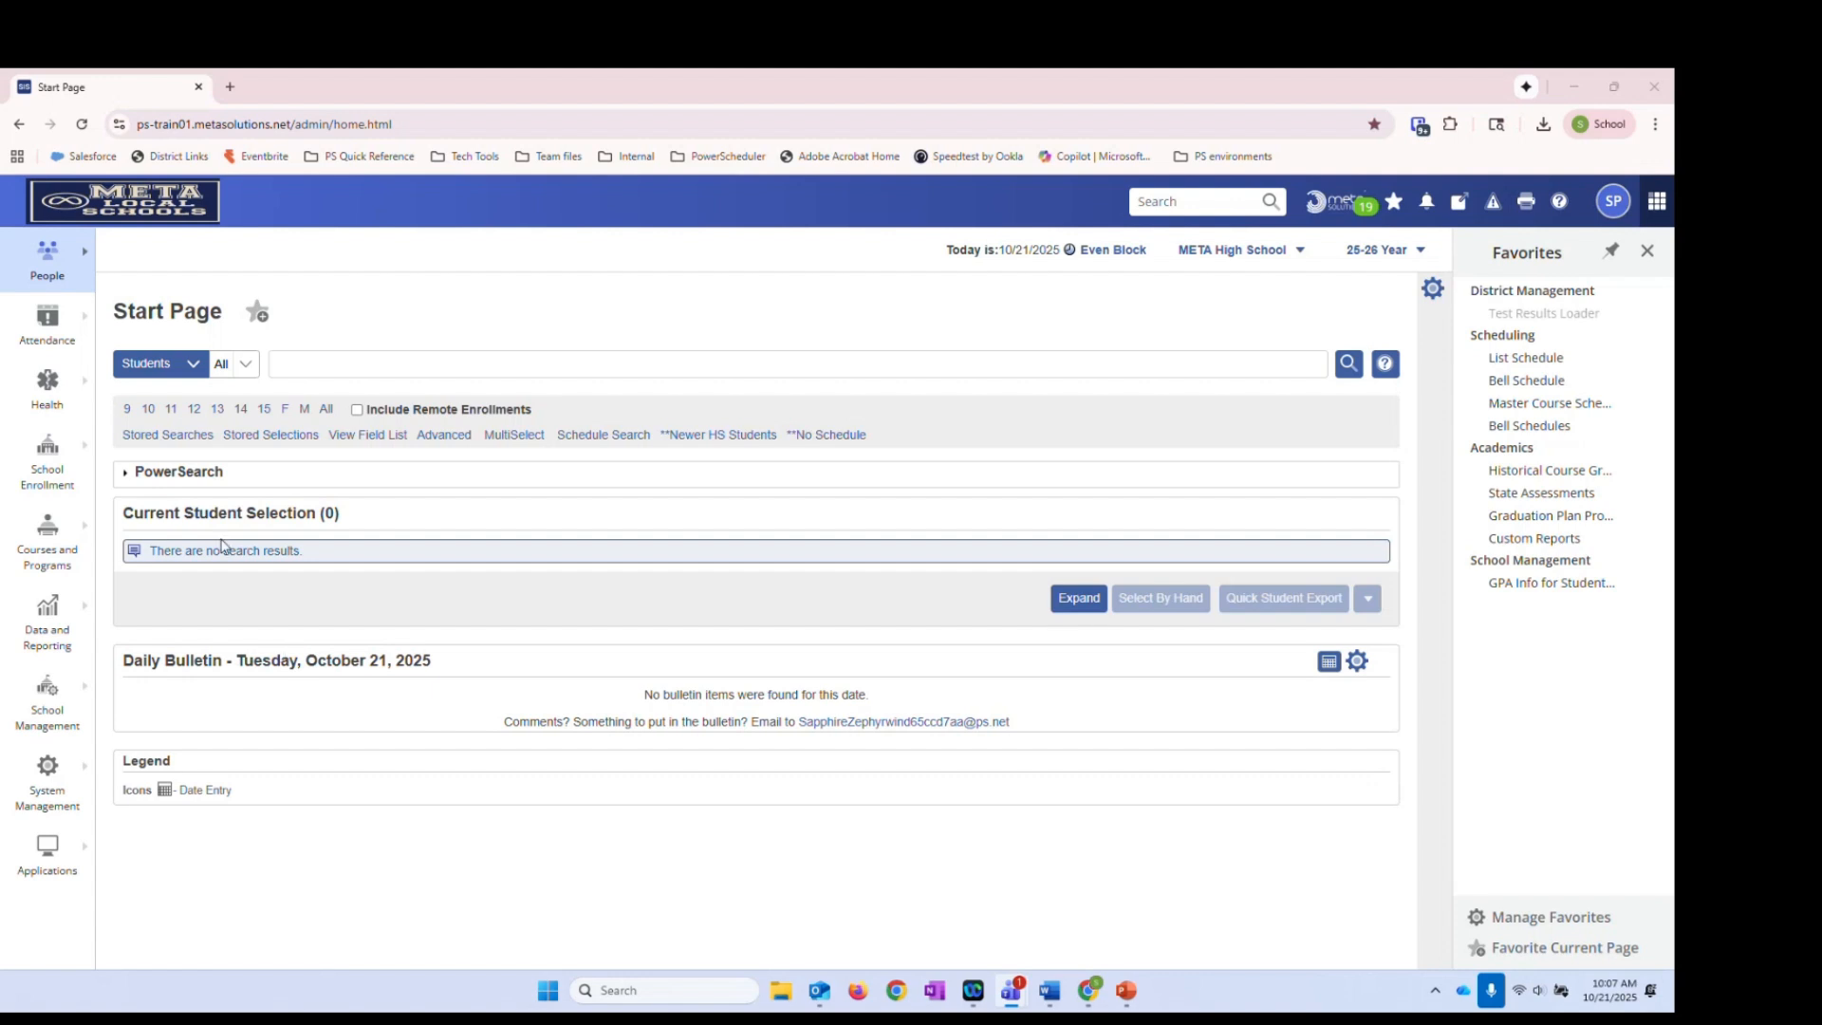
# Load the stored Advisory Group selection of 20 students and open the first student's record
pyautogui.click(256, 438)
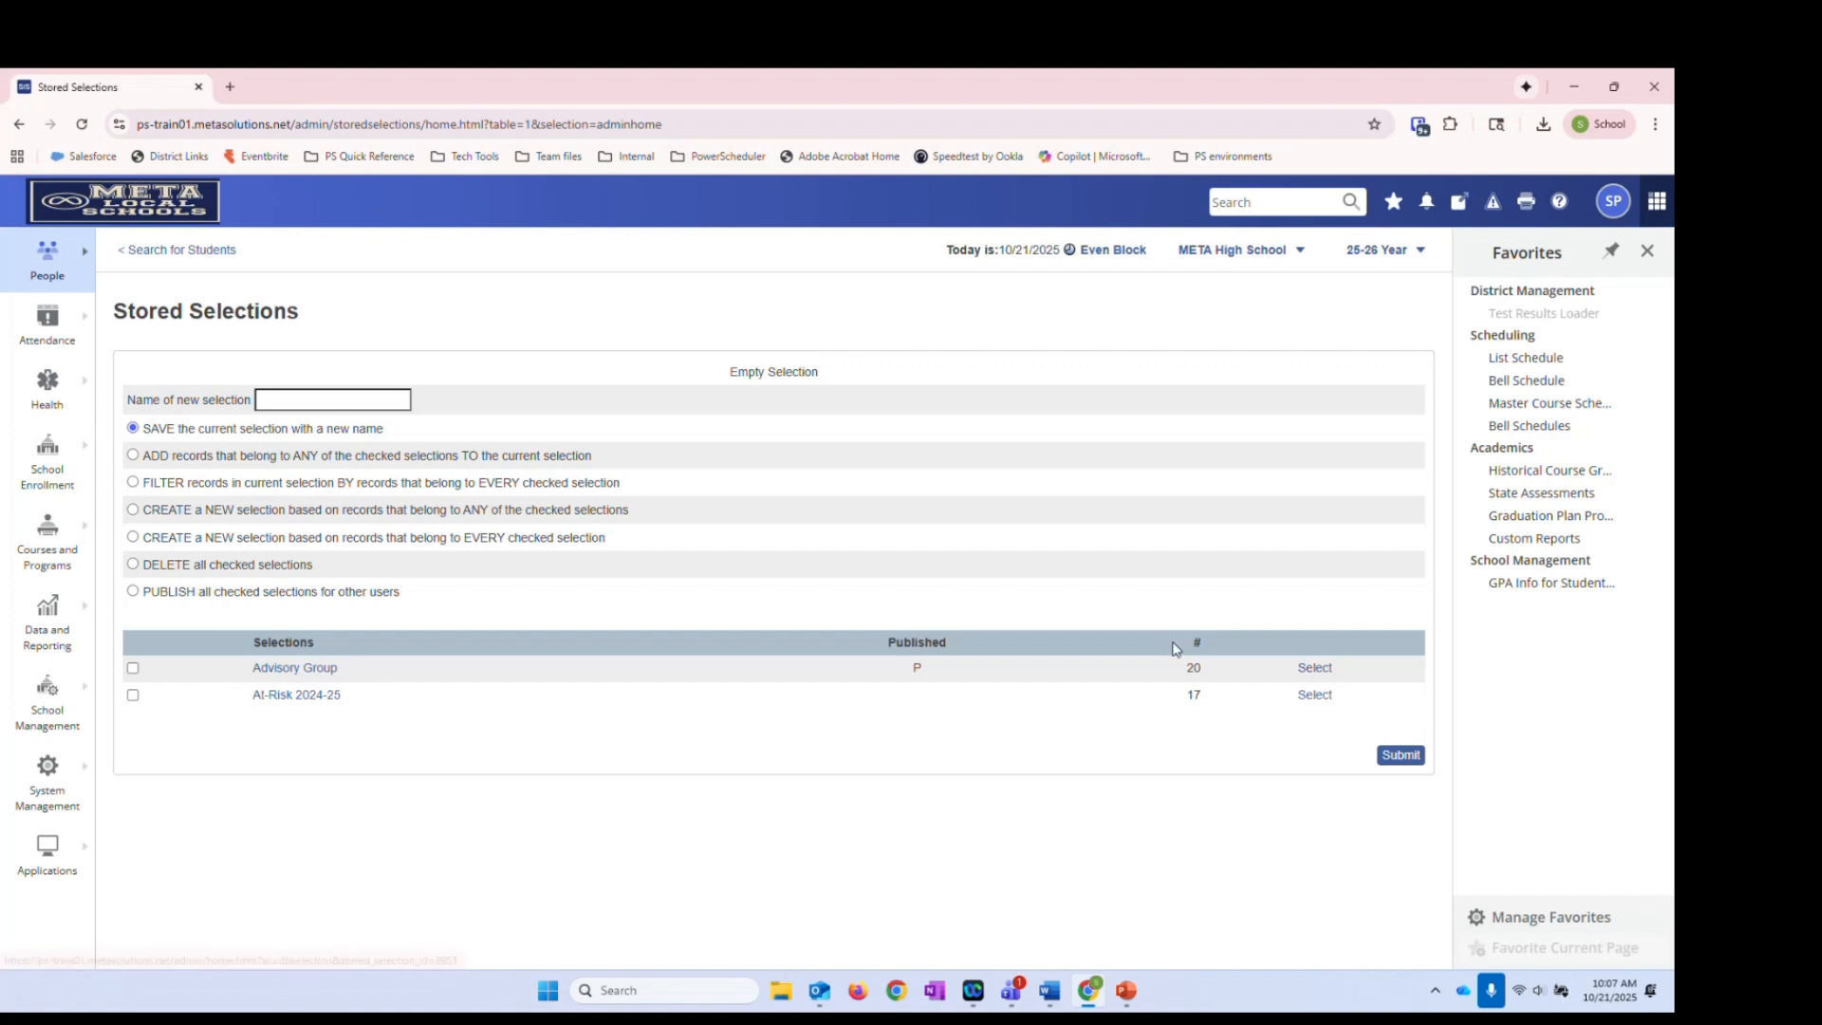
pyautogui.click(1314, 669)
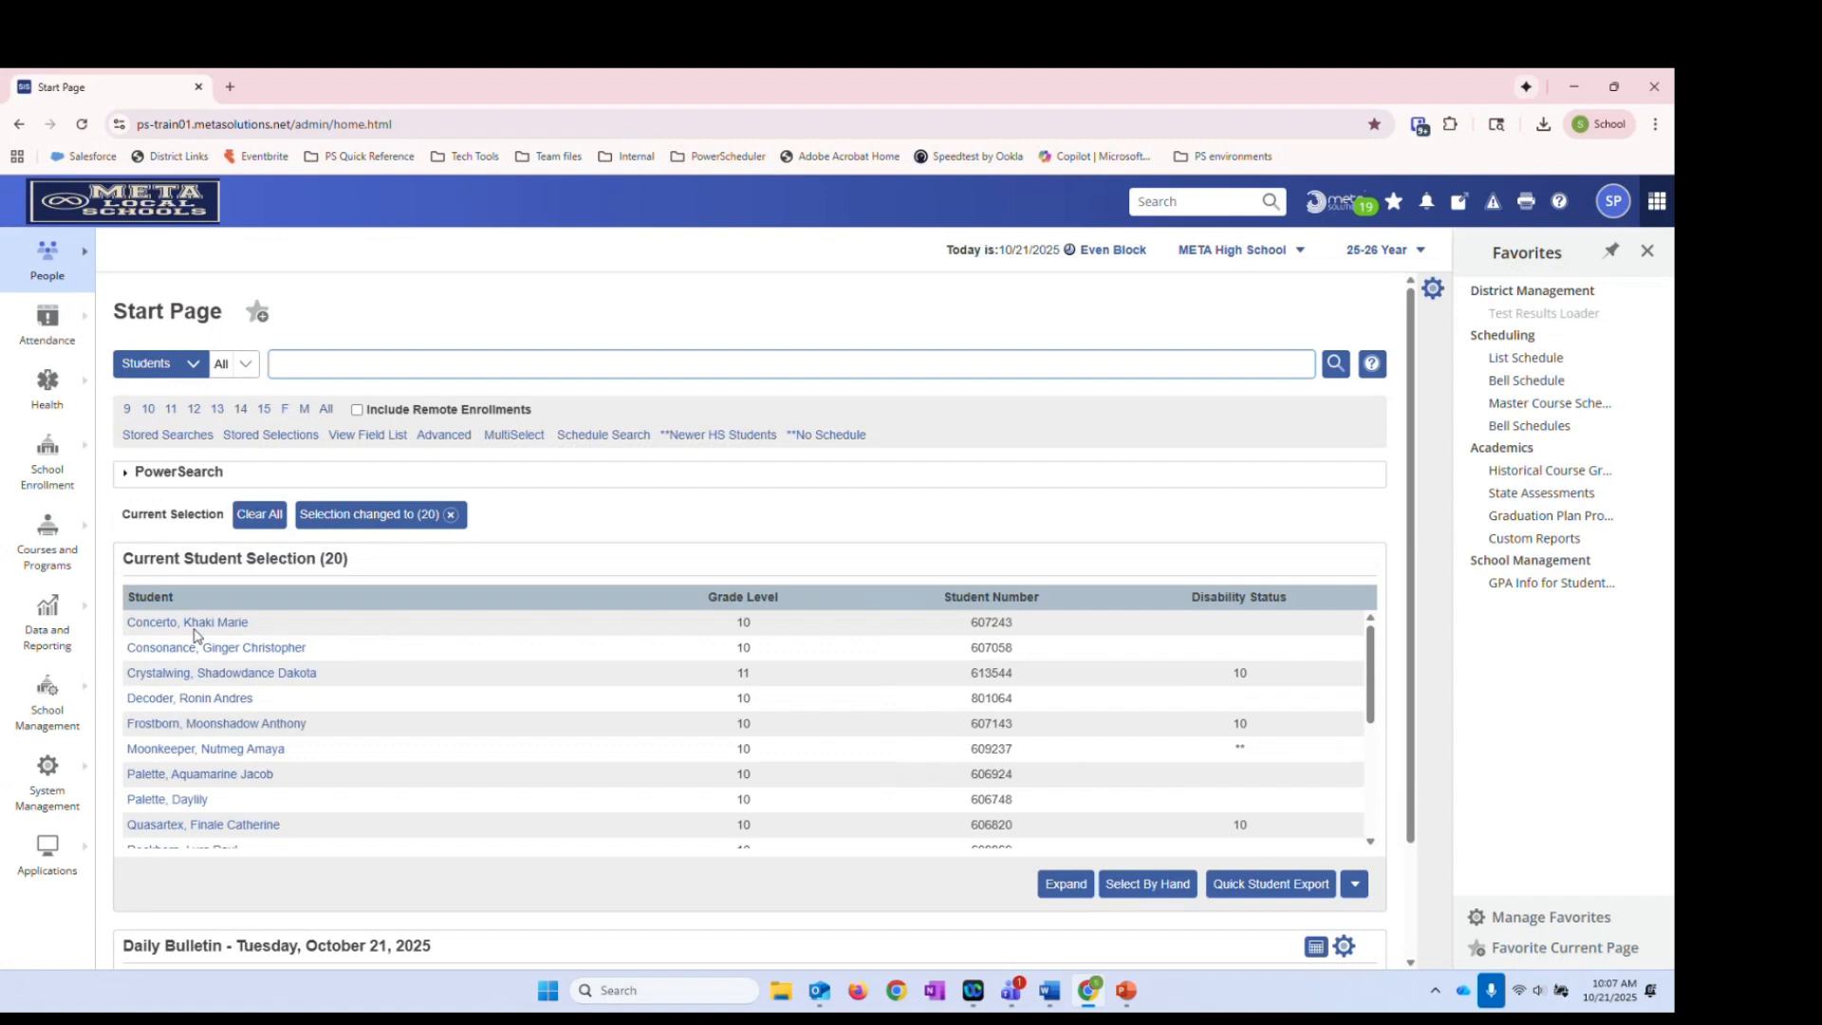
pyautogui.click(195, 625)
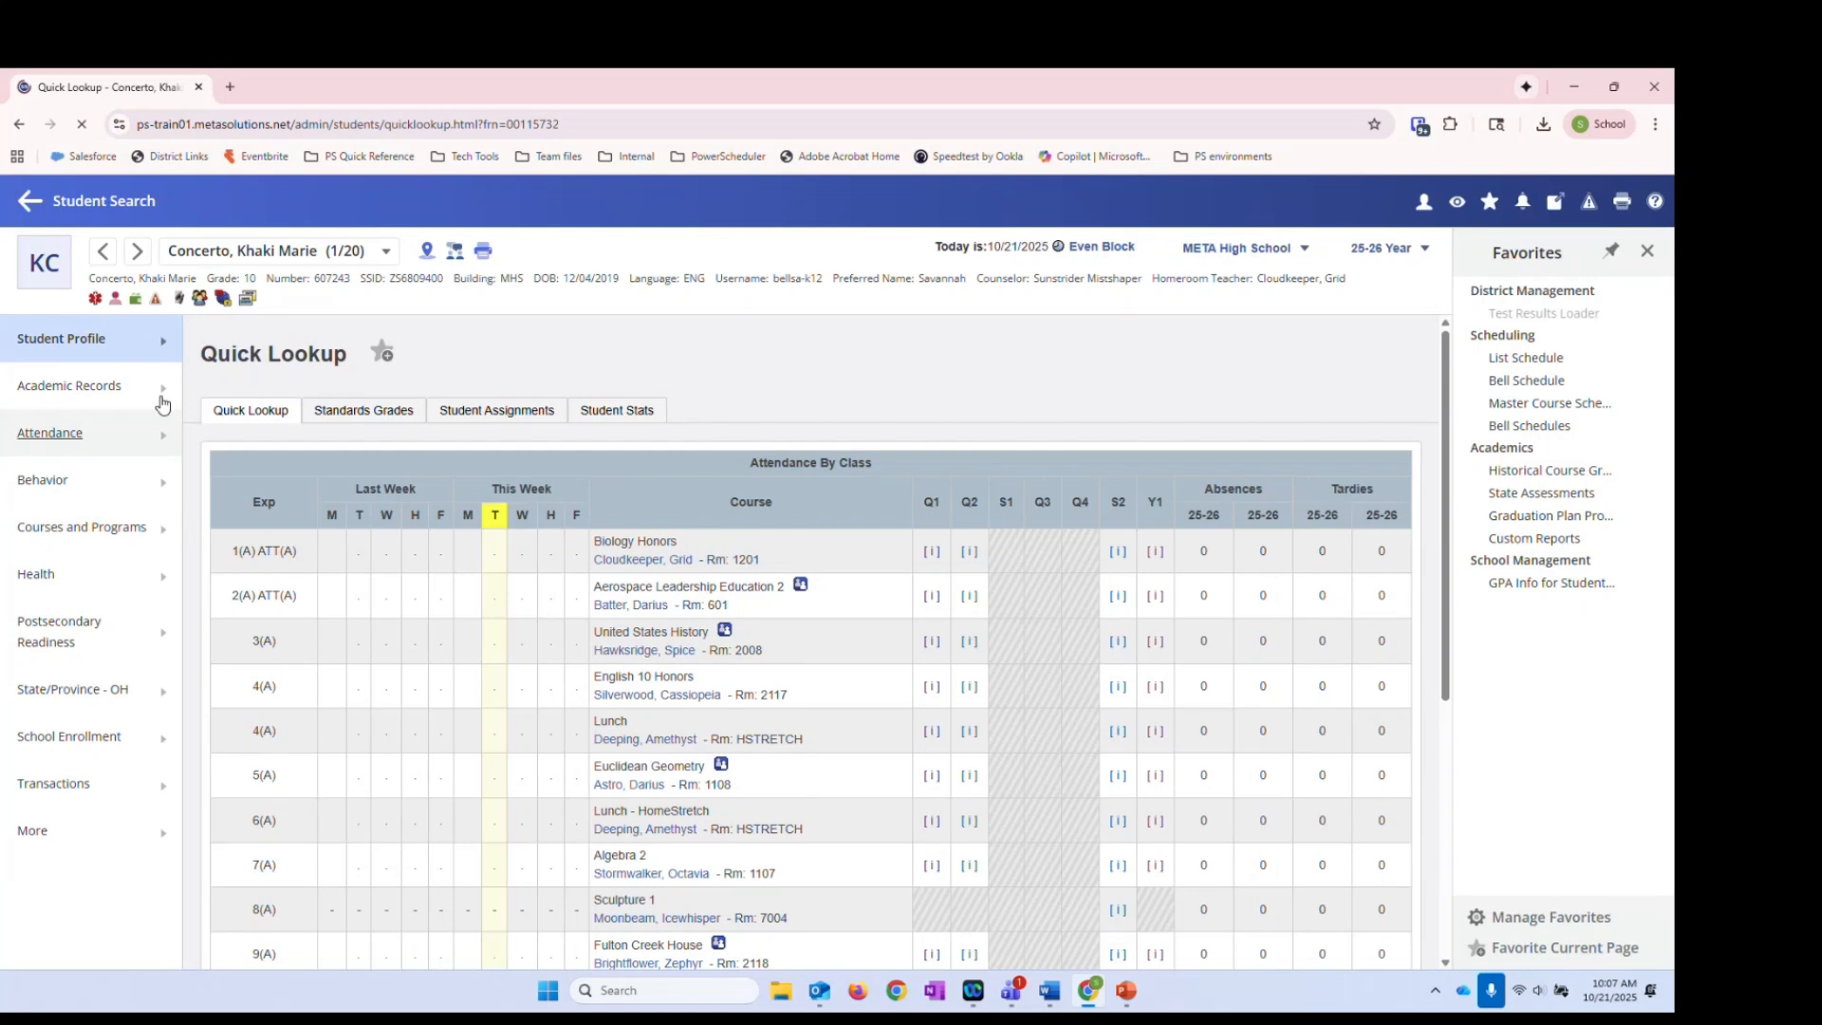
# Check Historical Course Grades for three selected students, noting 25-26 terms, then return to Start Page
pyautogui.moveTo(132, 393)
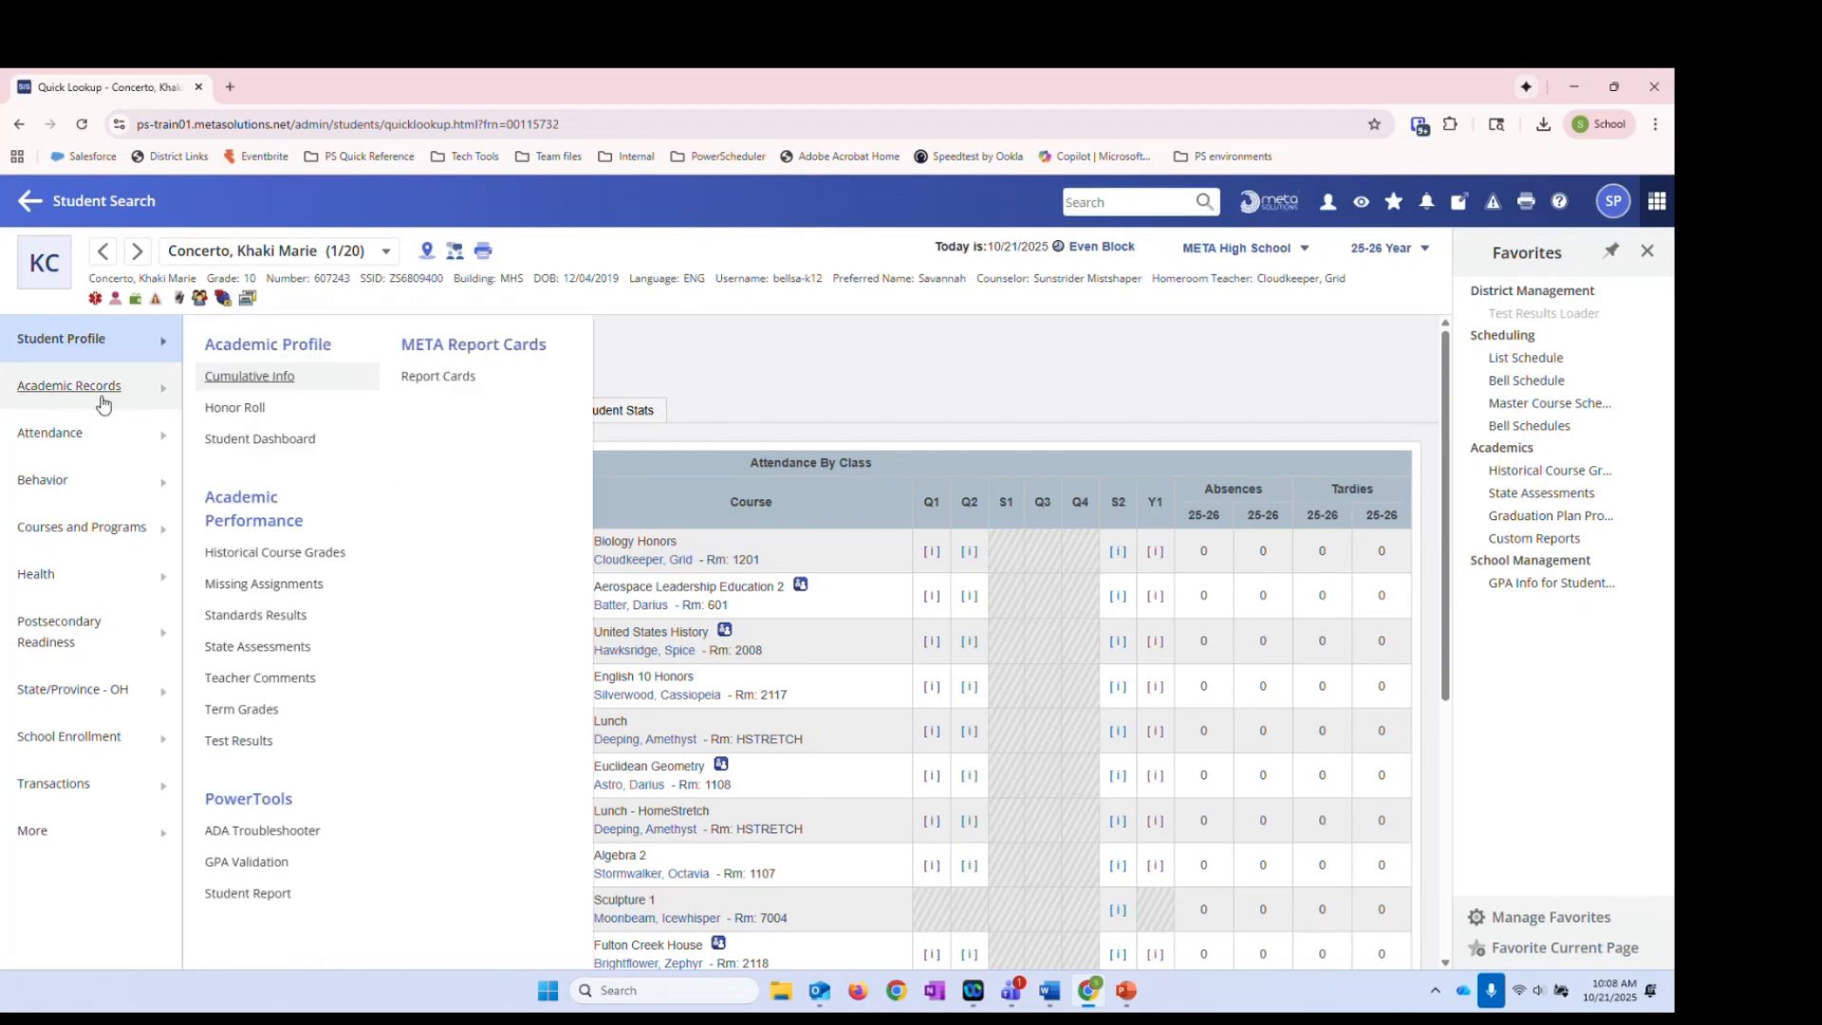
pyautogui.click(256, 555)
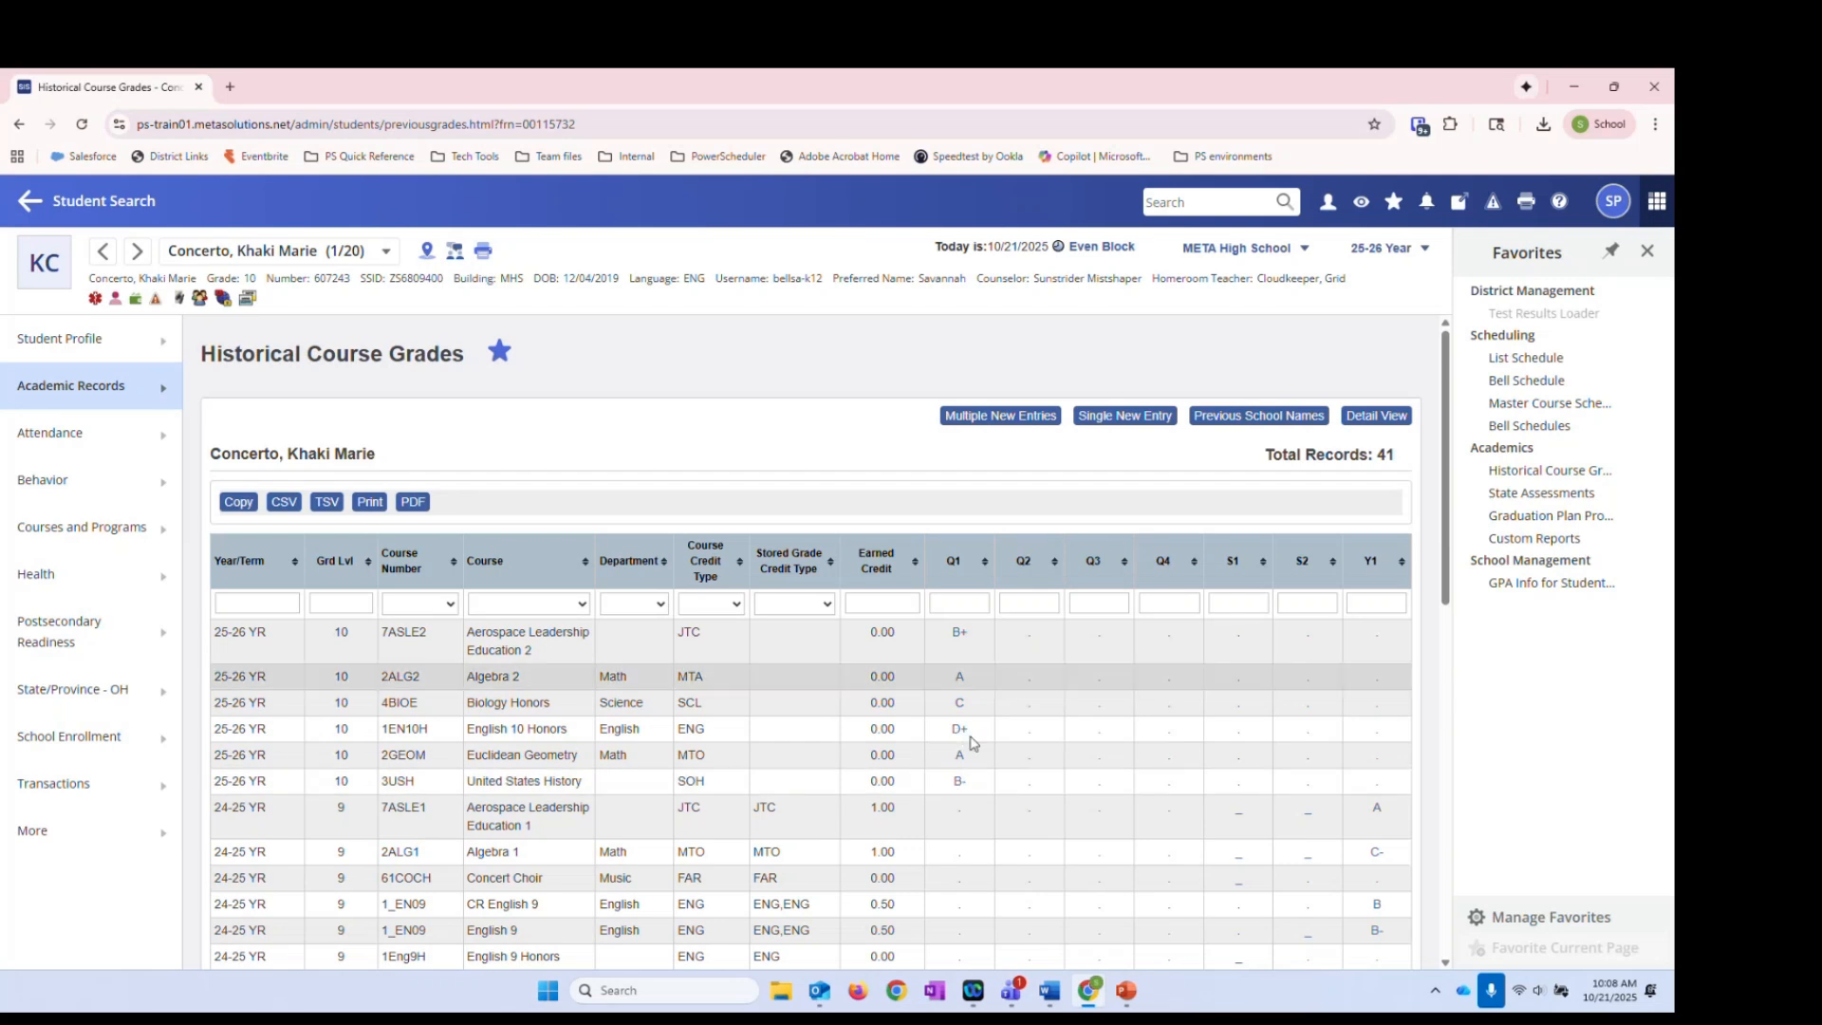
pyautogui.click(137, 251)
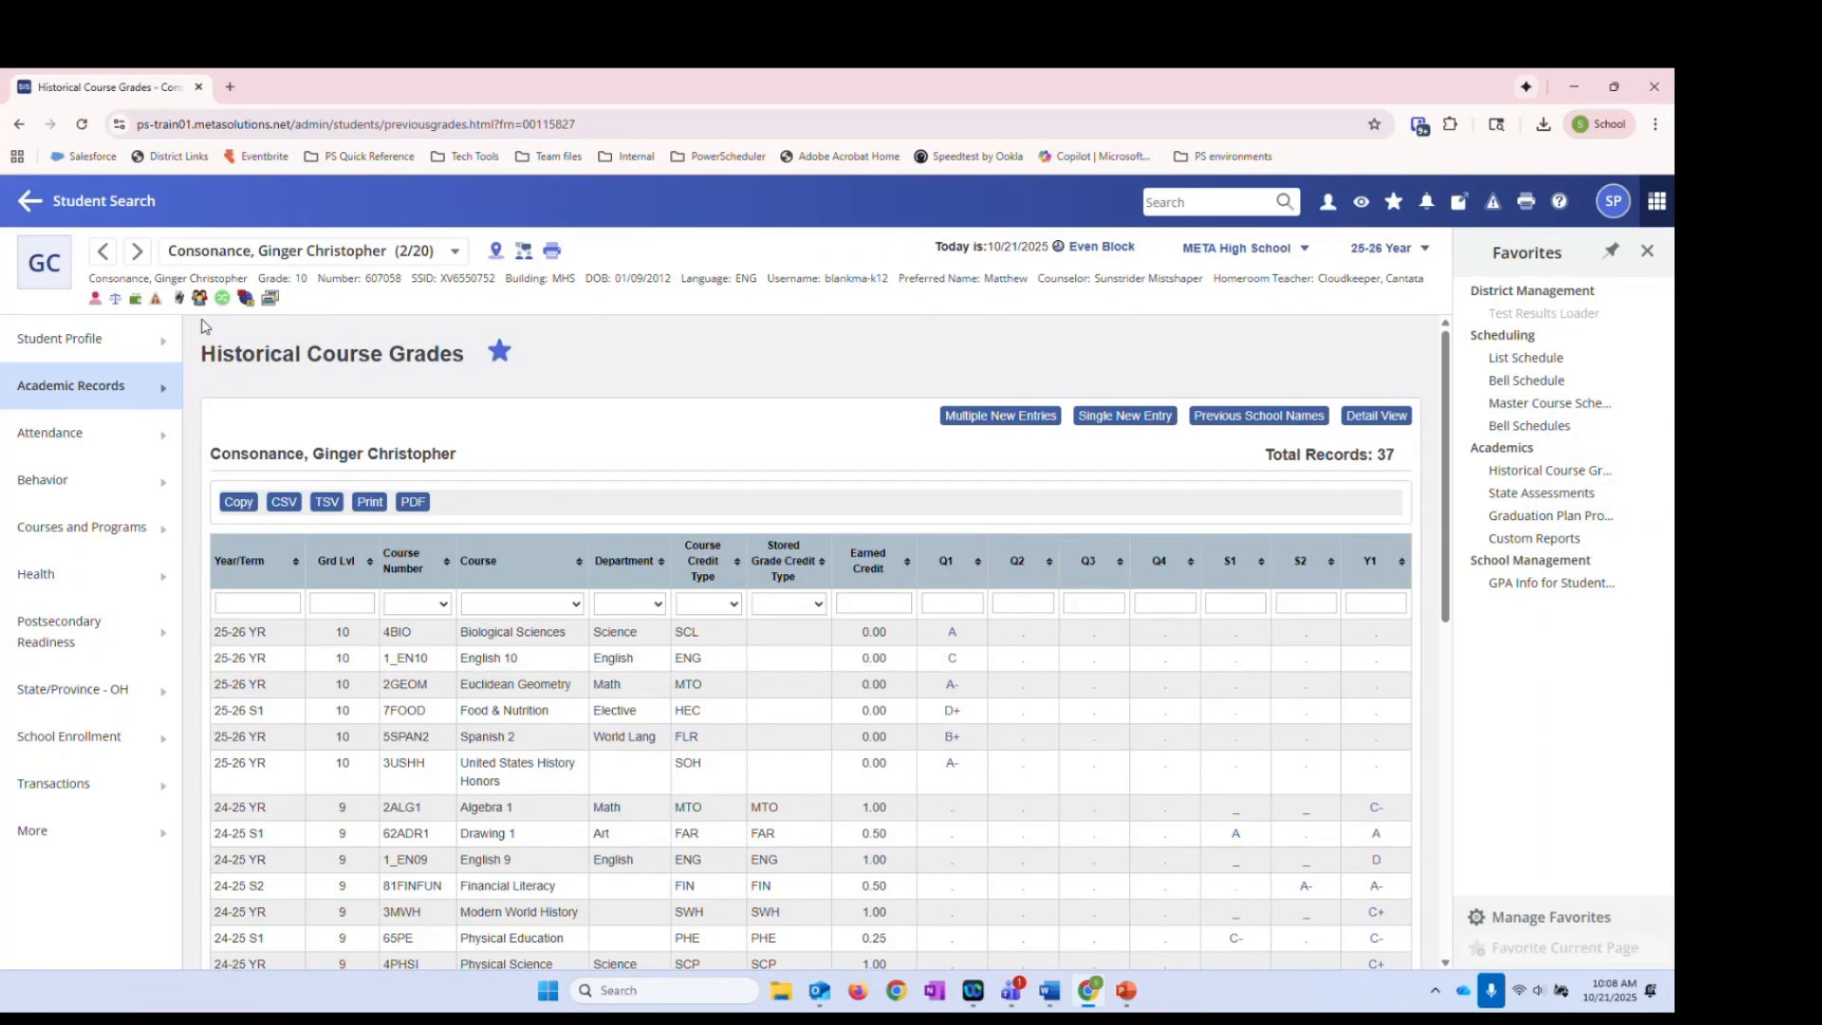
pyautogui.click(137, 250)
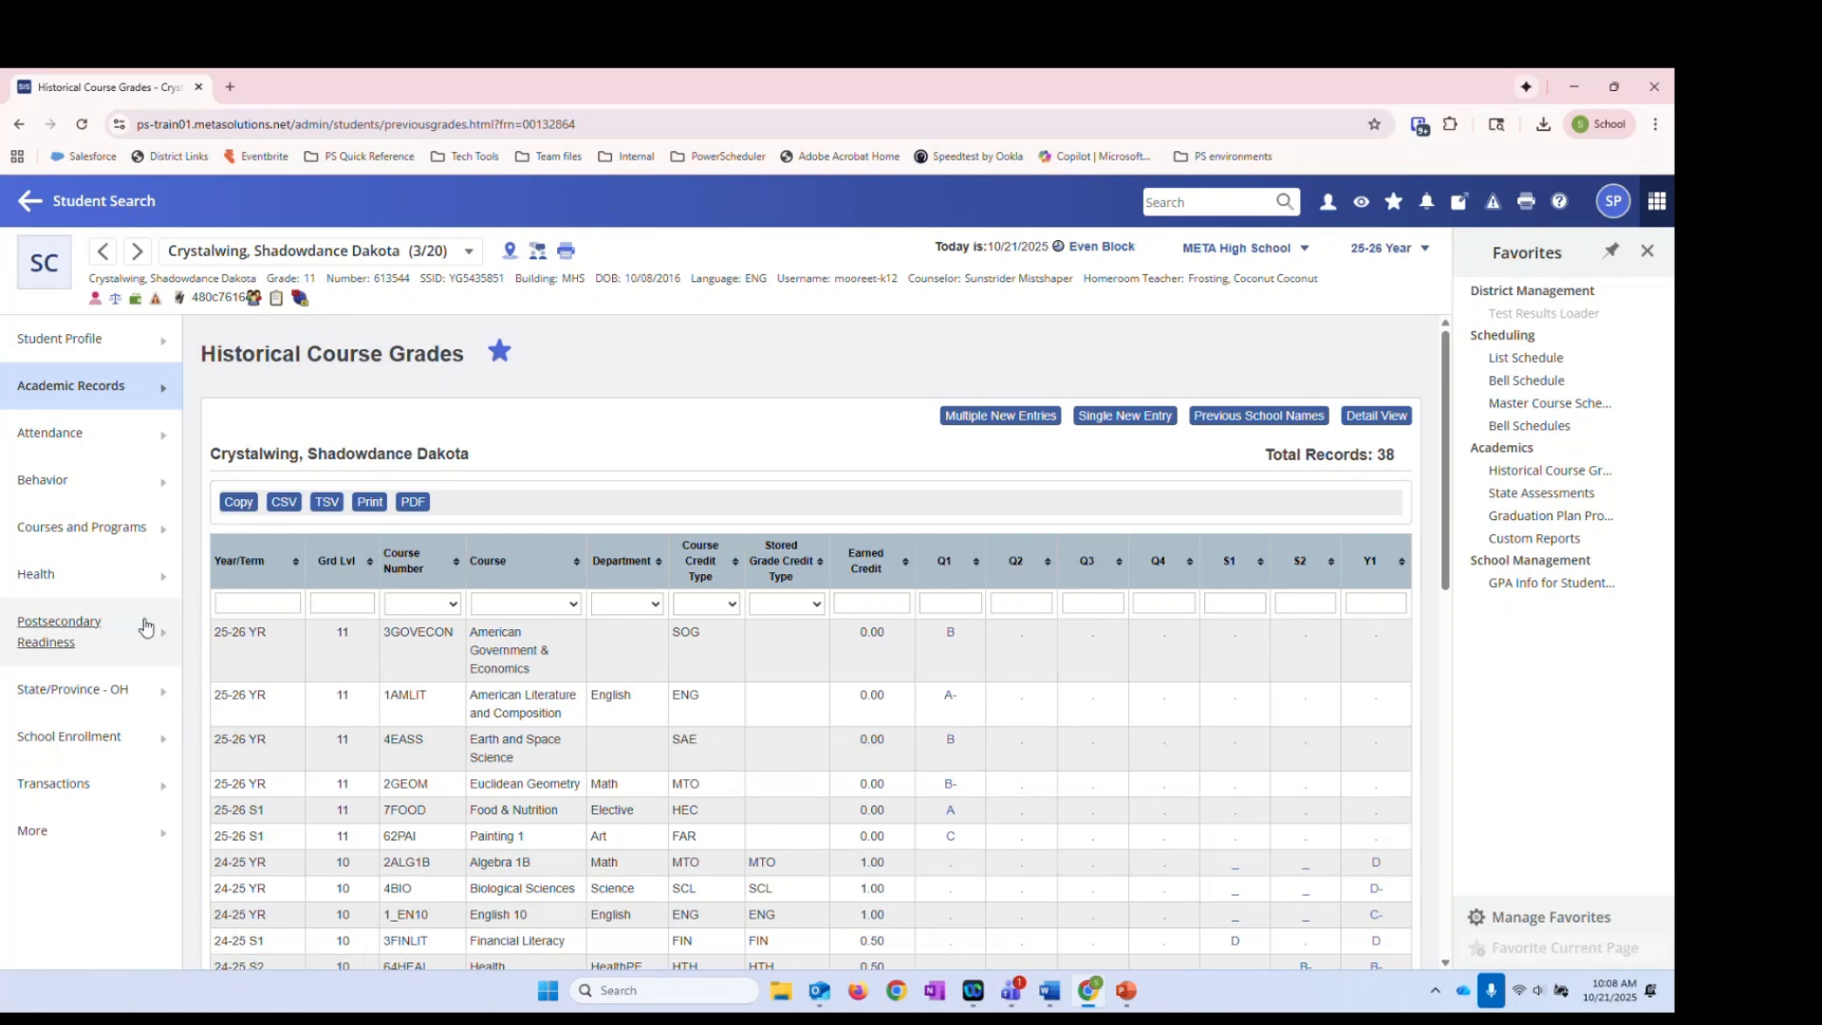
pyautogui.moveTo(217, 634); pyautogui.dragTo(253, 632)
pyautogui.click(273, 636)
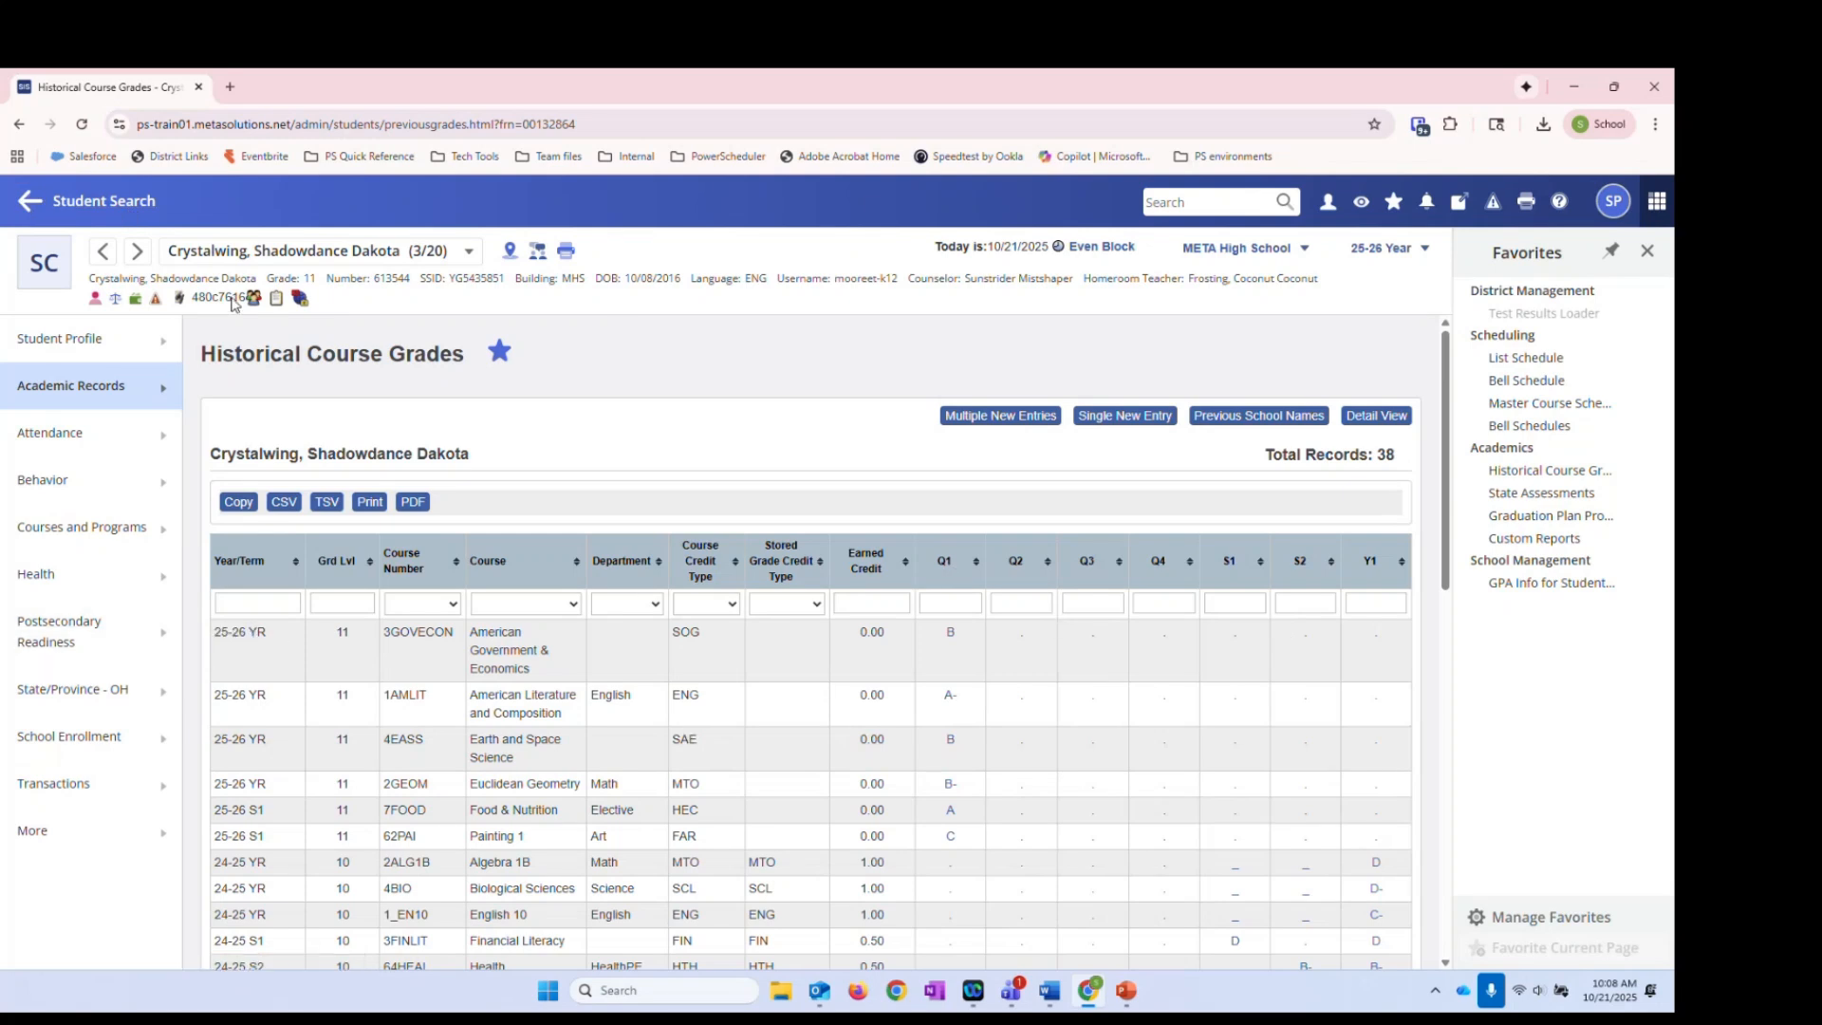
pyautogui.click(94, 200)
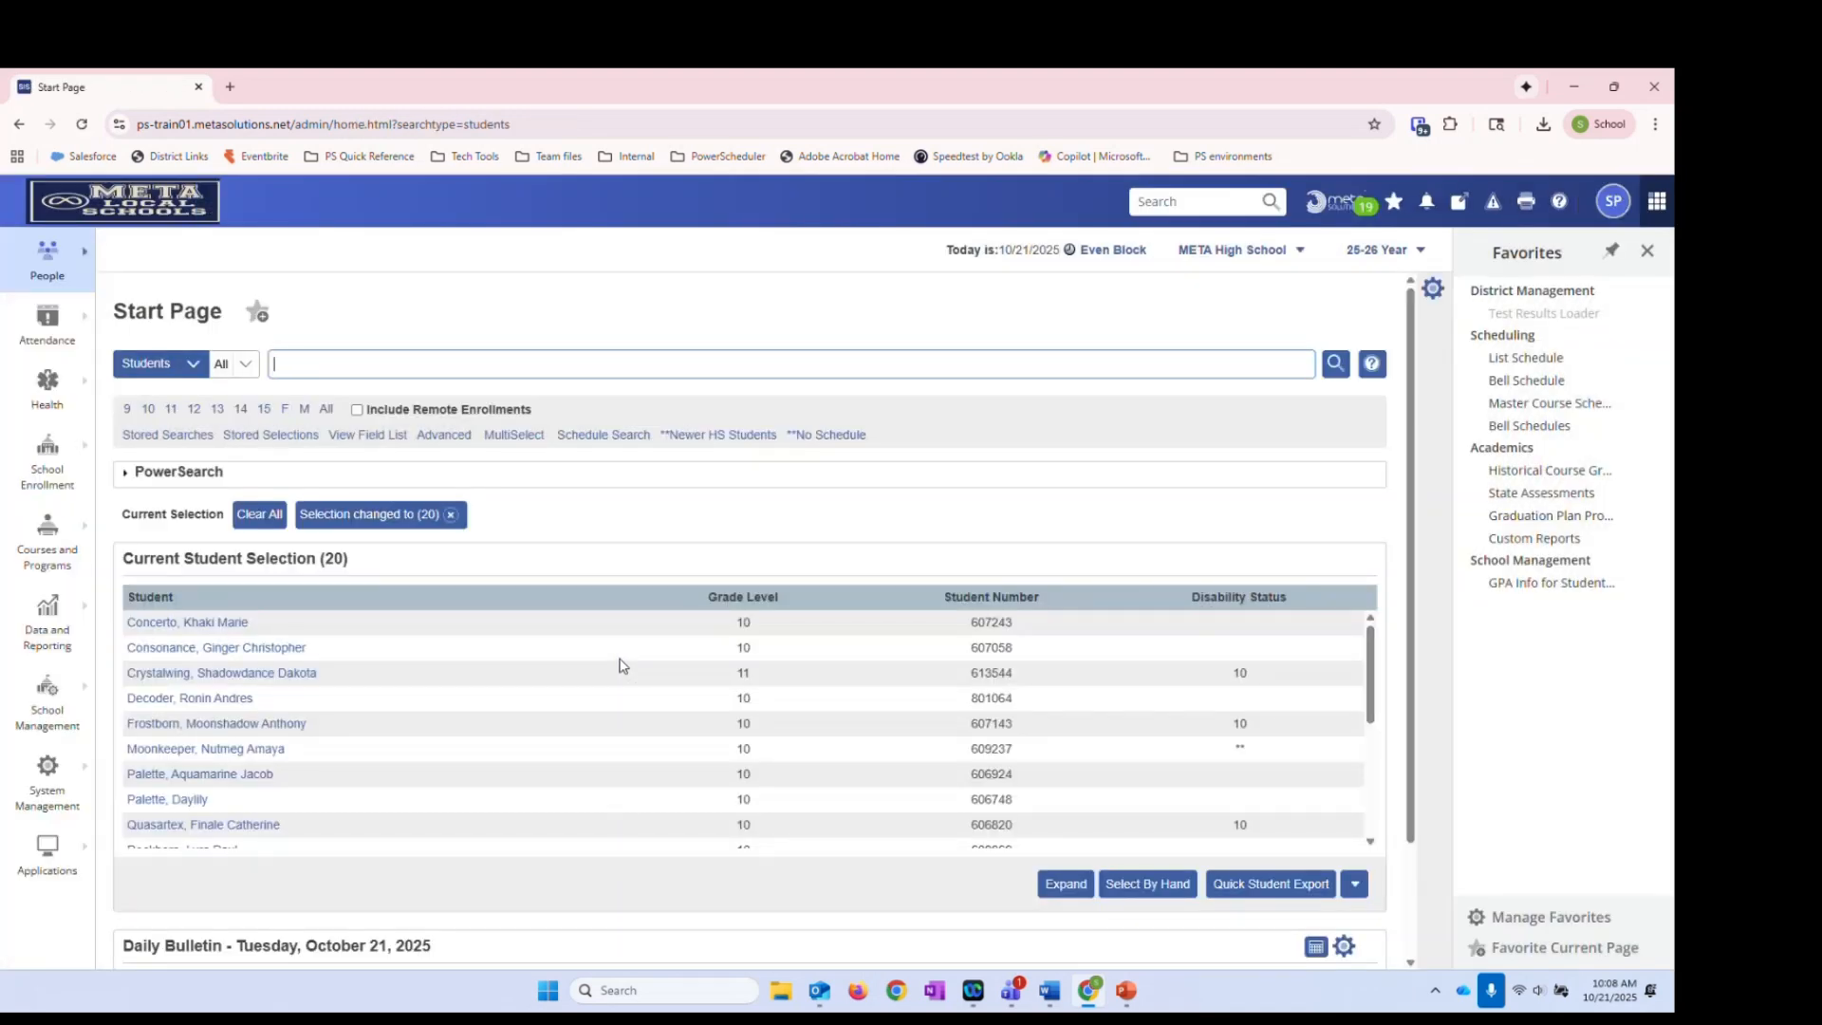
pyautogui.click(72, 619)
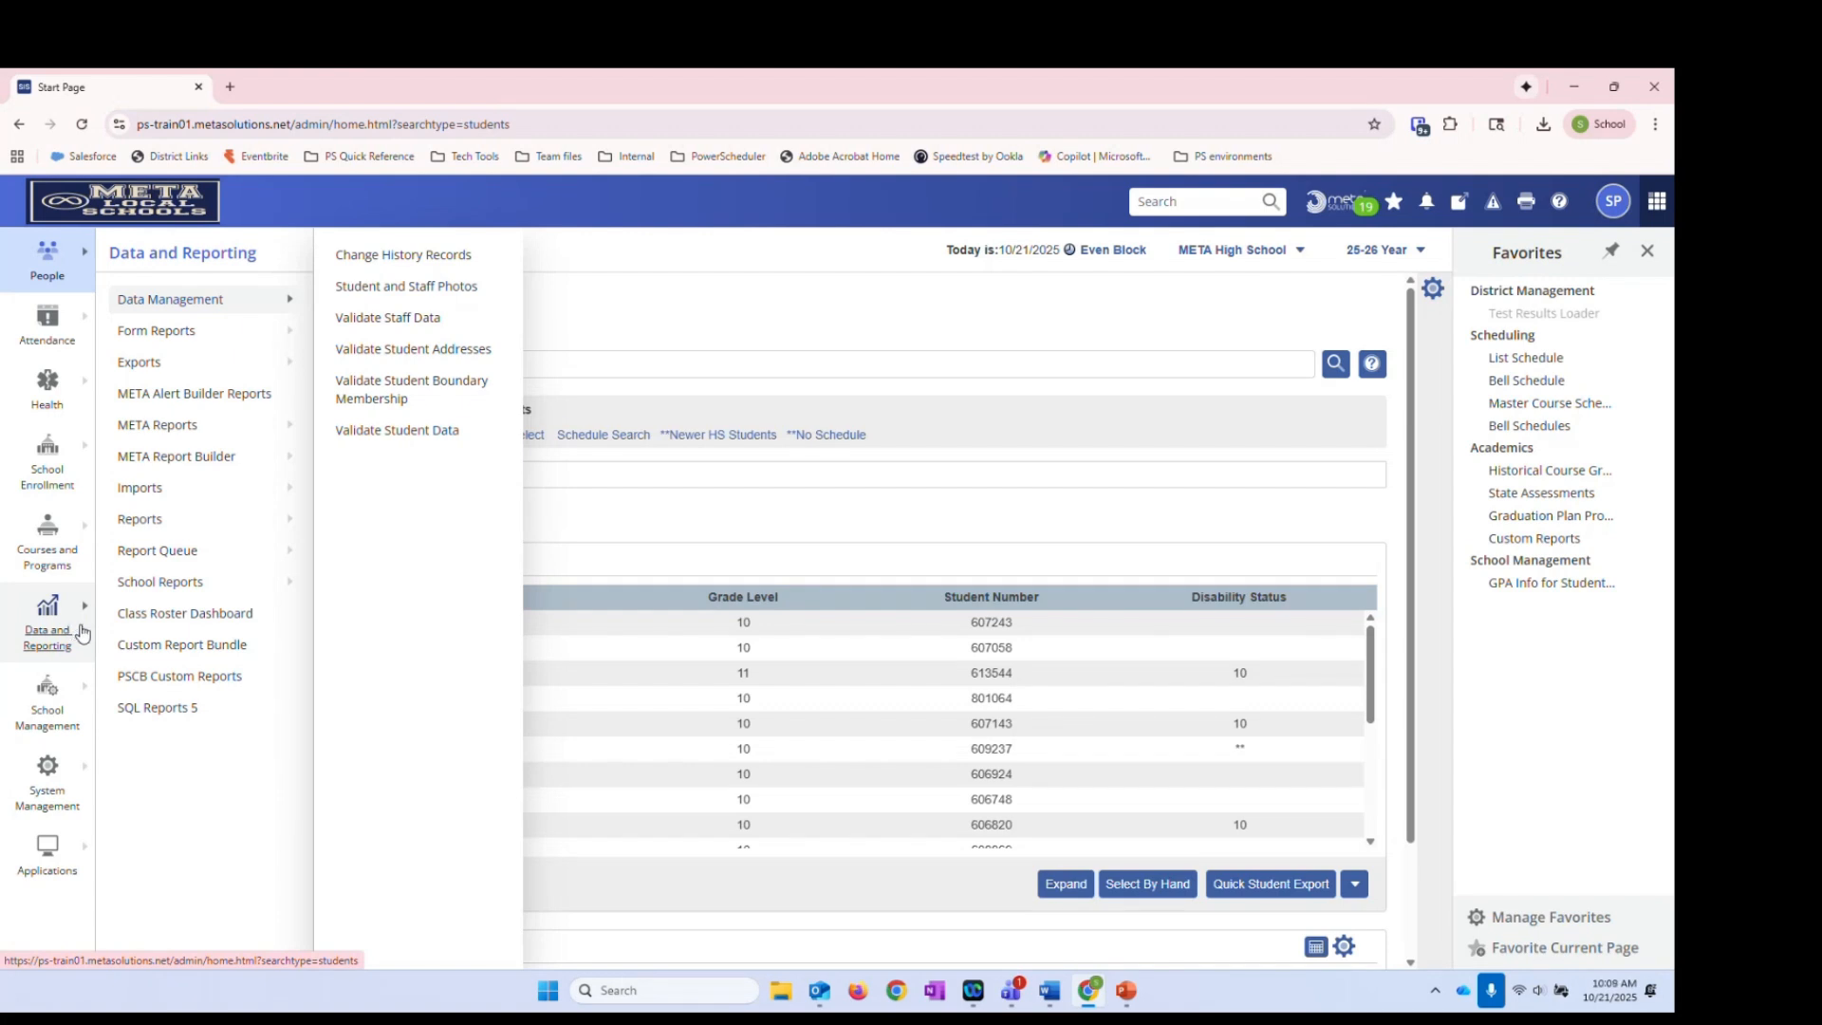
pyautogui.click(166, 677)
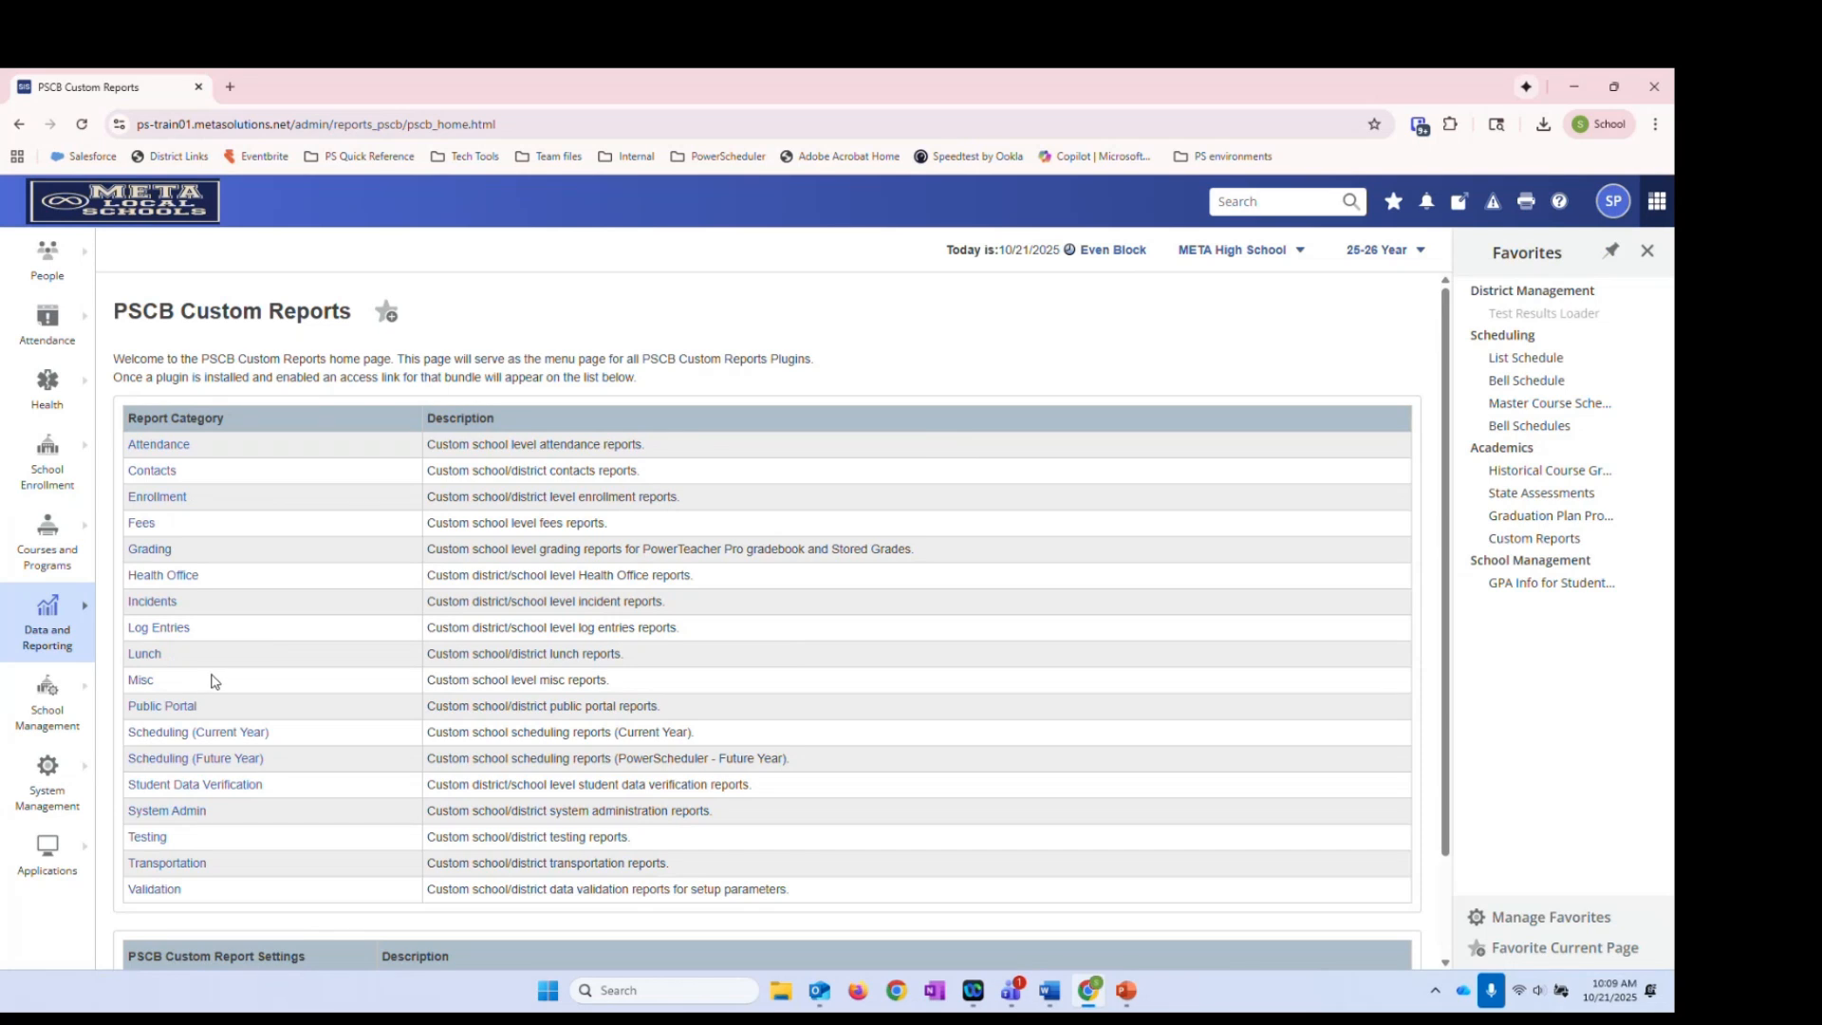
pyautogui.click(156, 555)
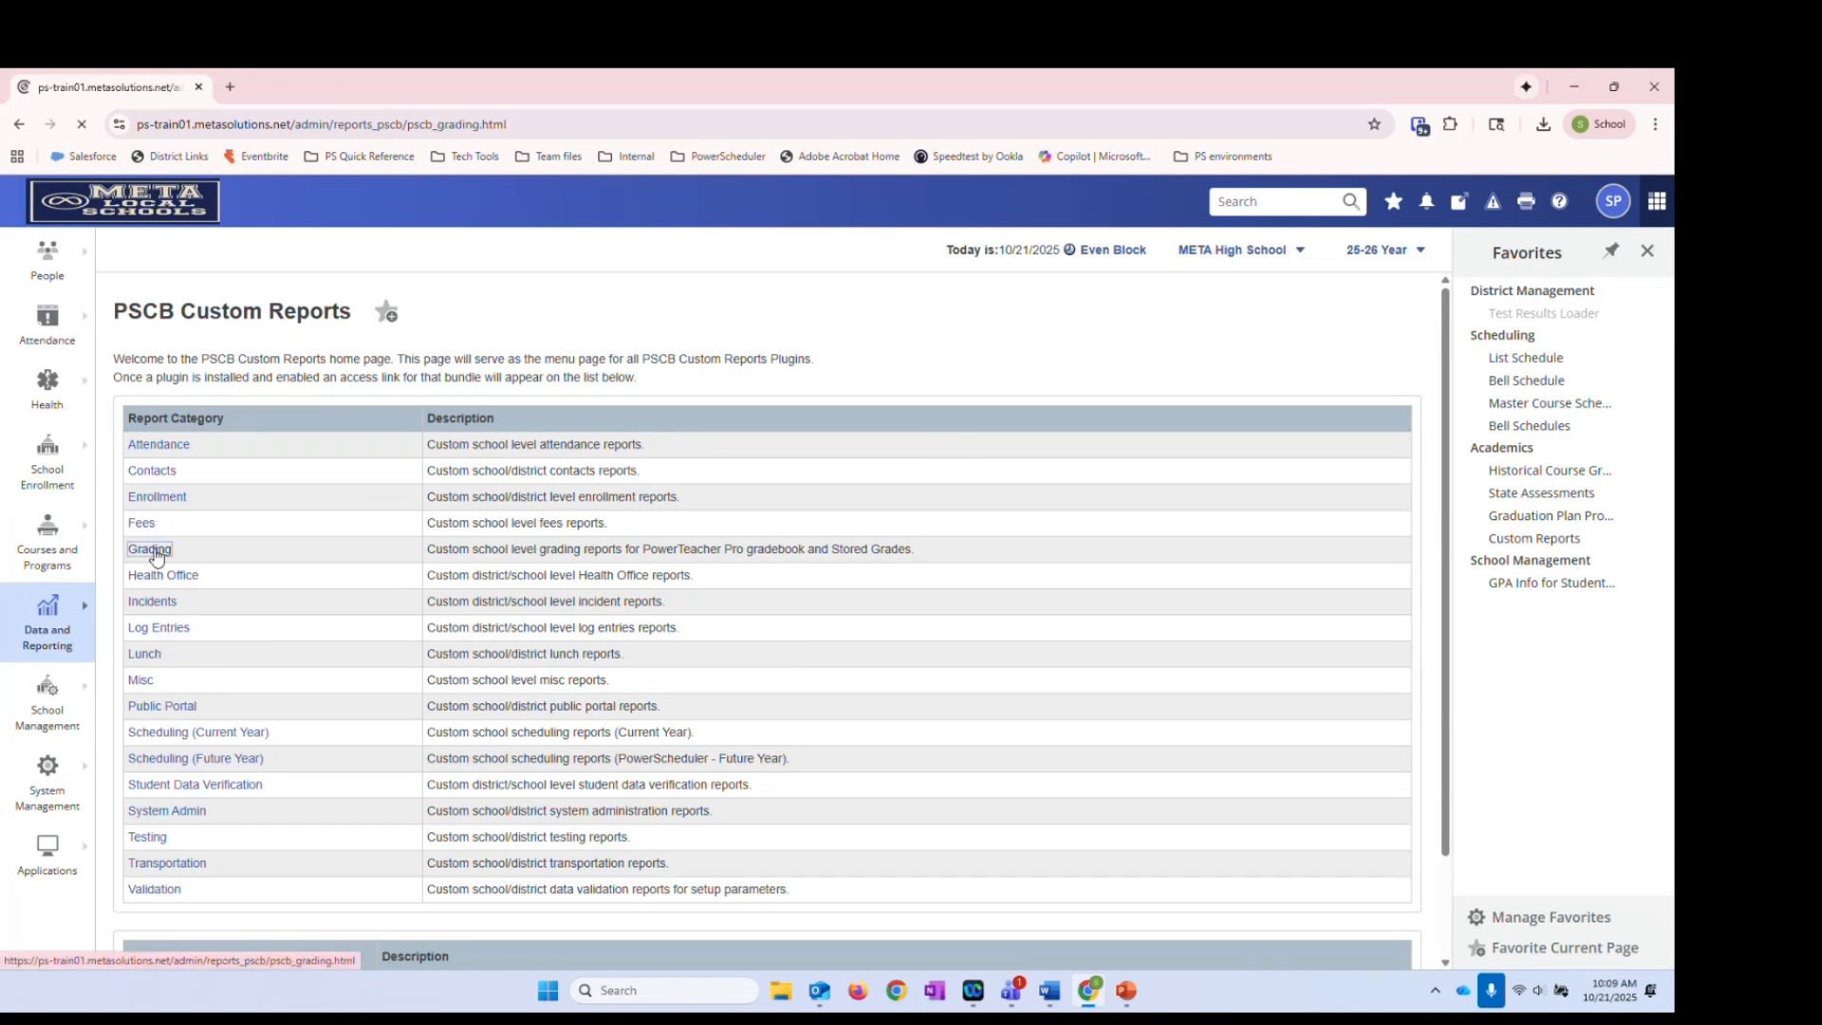
pyautogui.scroll(-3, 256, 667)
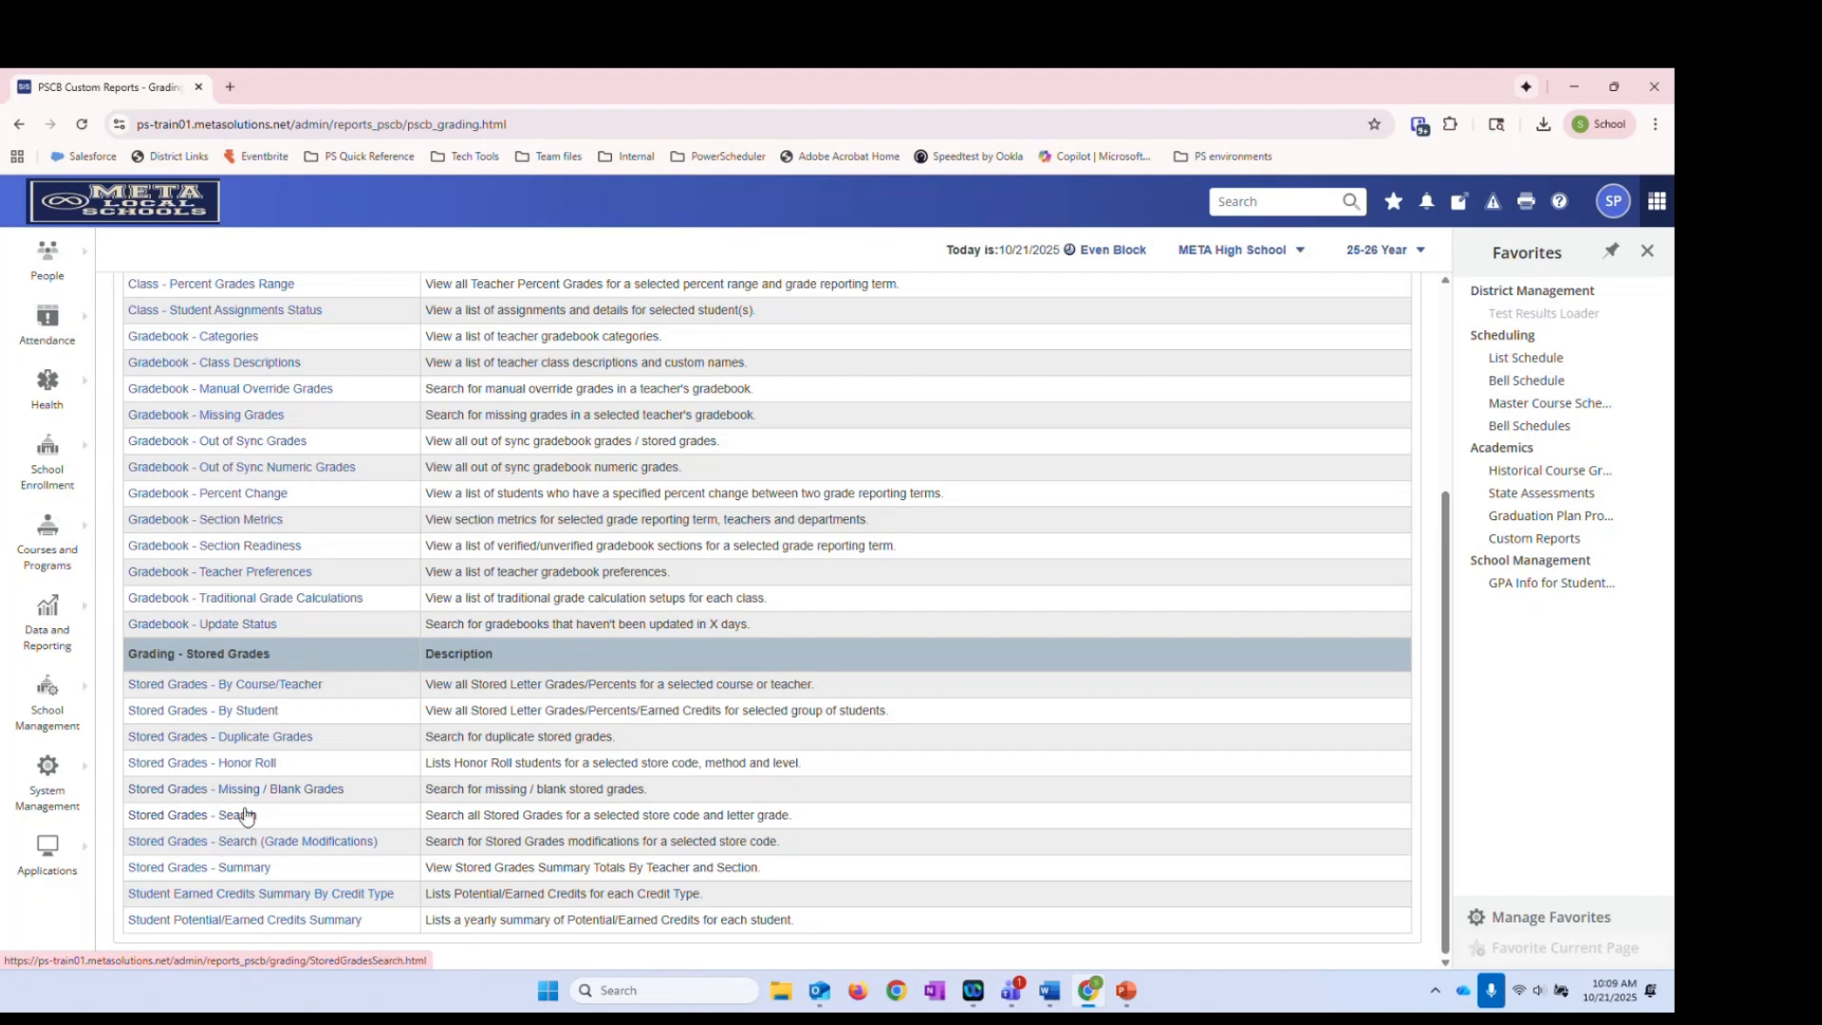
pyautogui.click(141, 207)
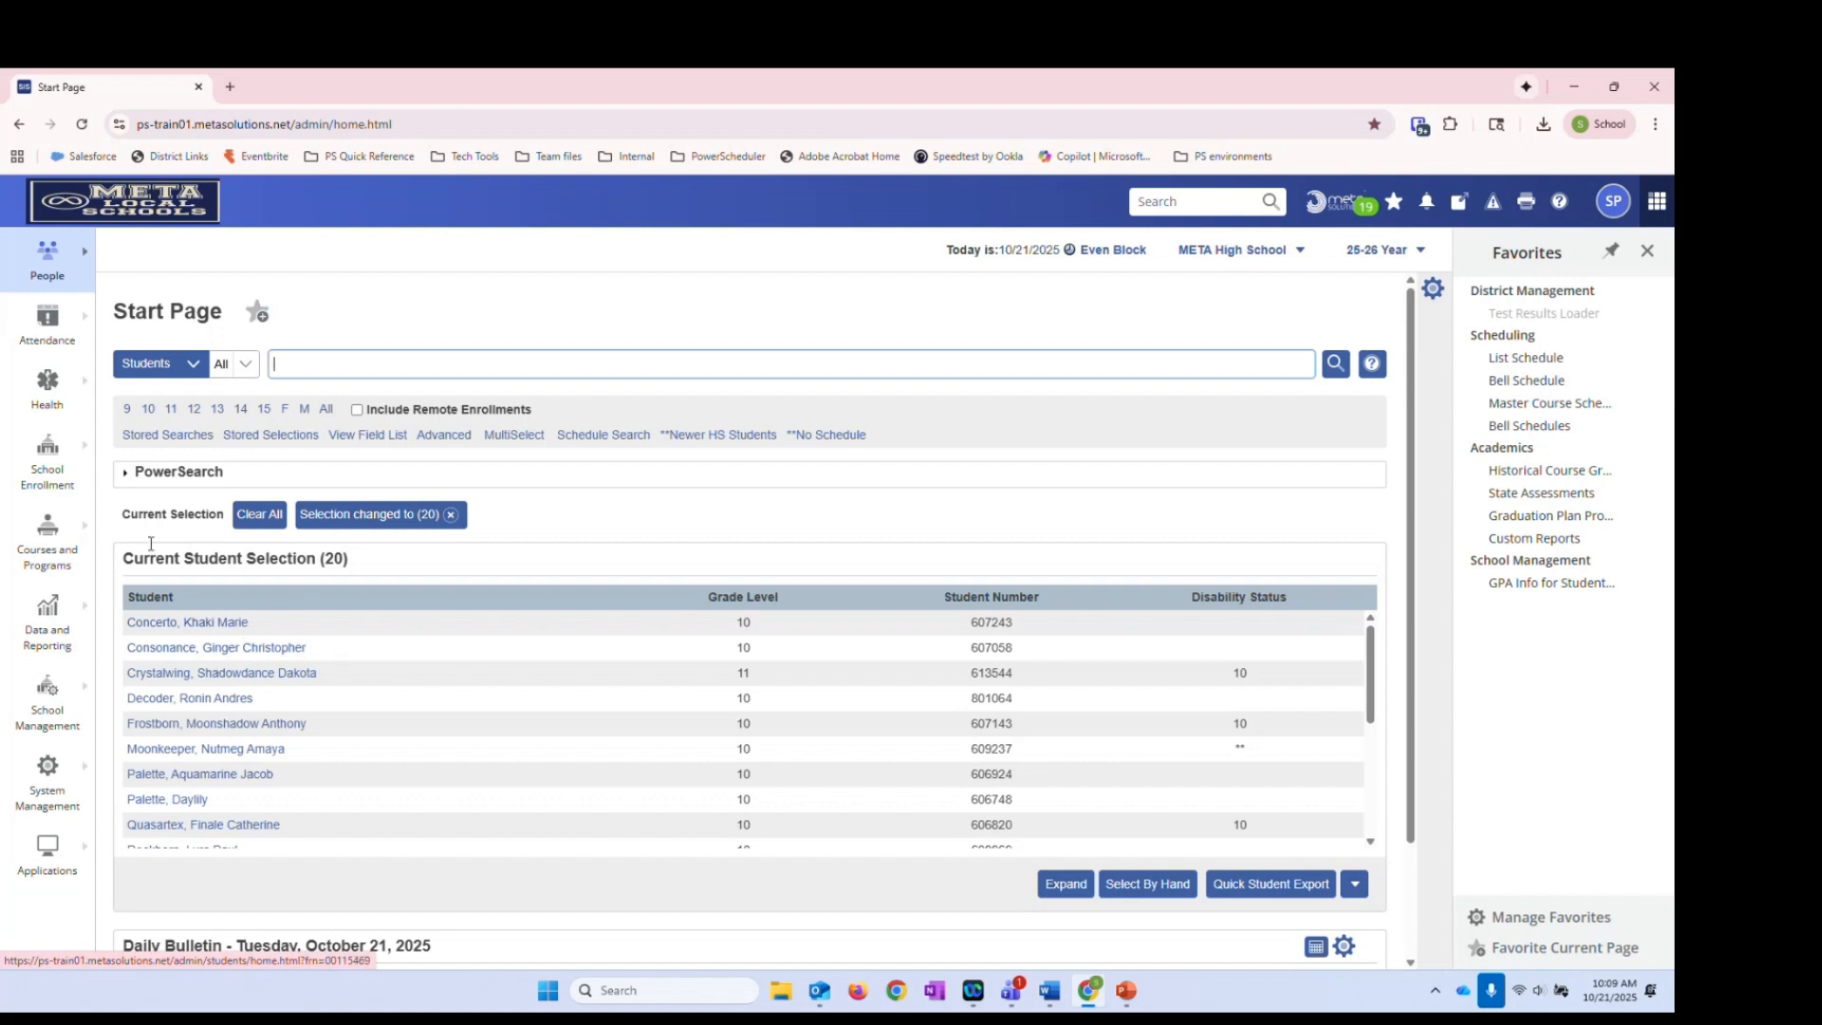
# Open the School Management Academics flyout from the left navigation
pyautogui.click(79, 690)
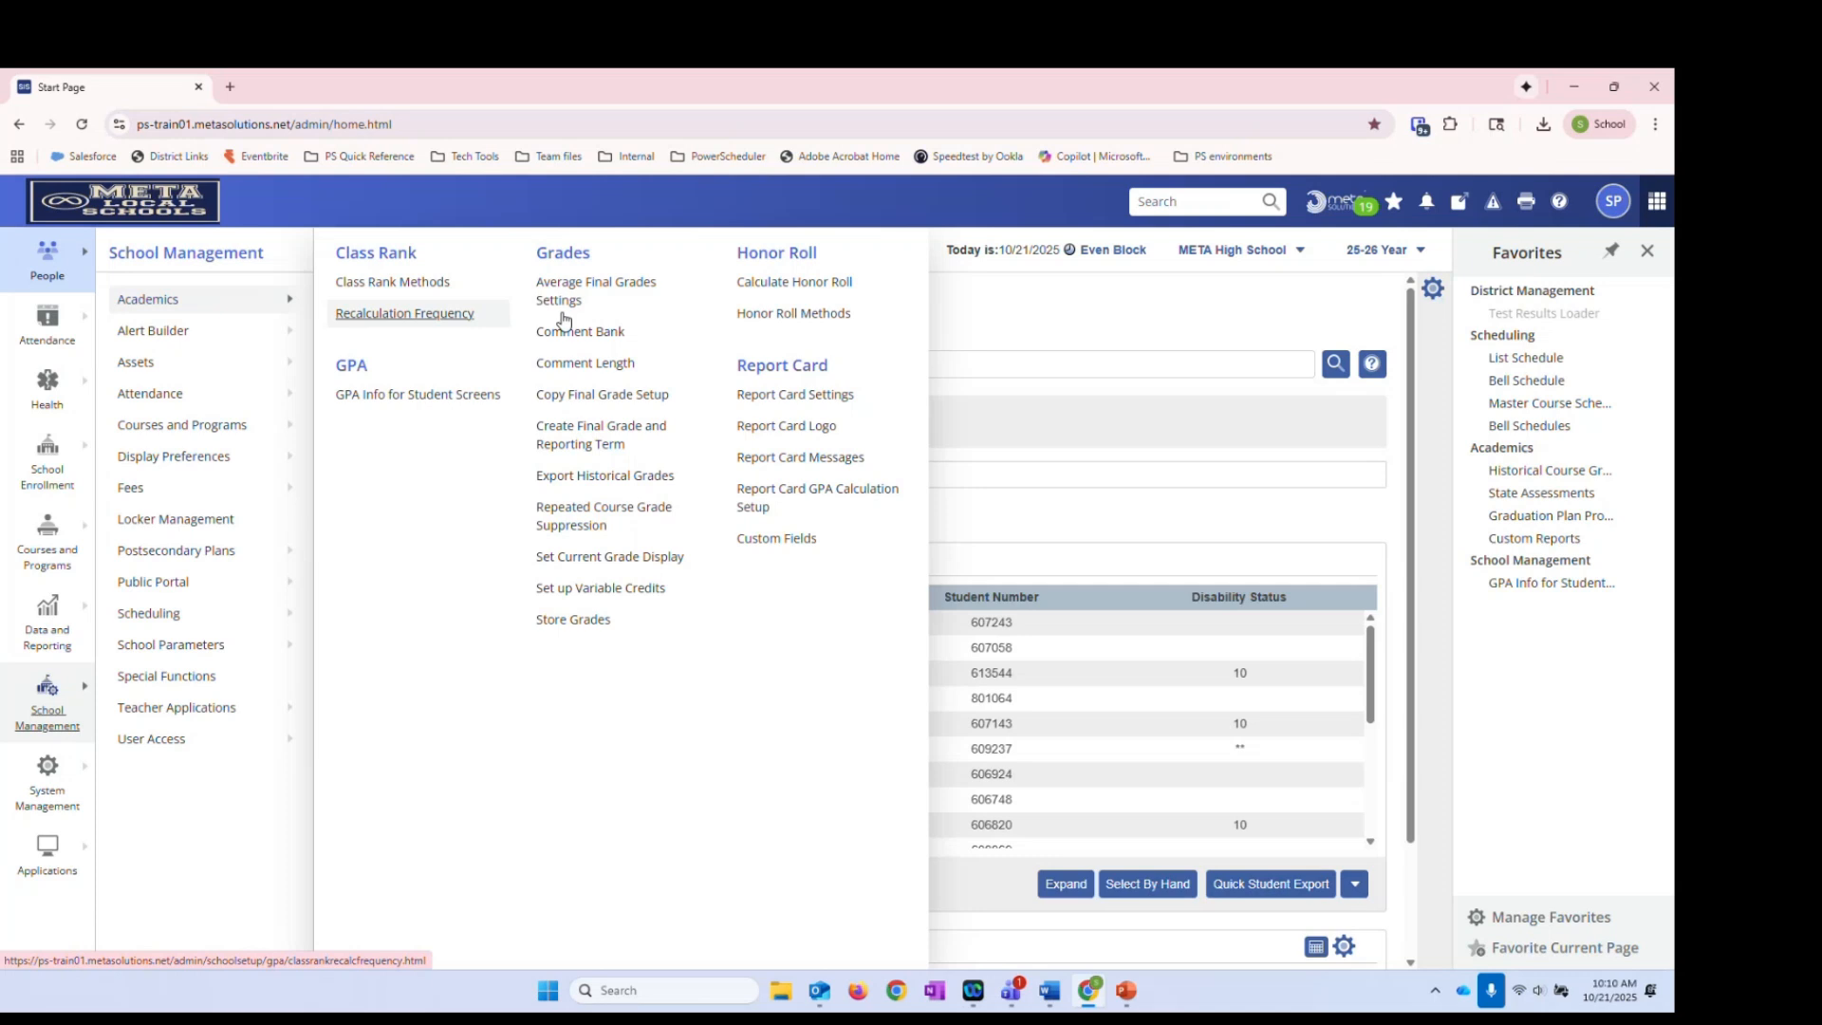
# Choose Honor Roll Methods under Honor Roll in the School Management flyout
pyautogui.click(780, 321)
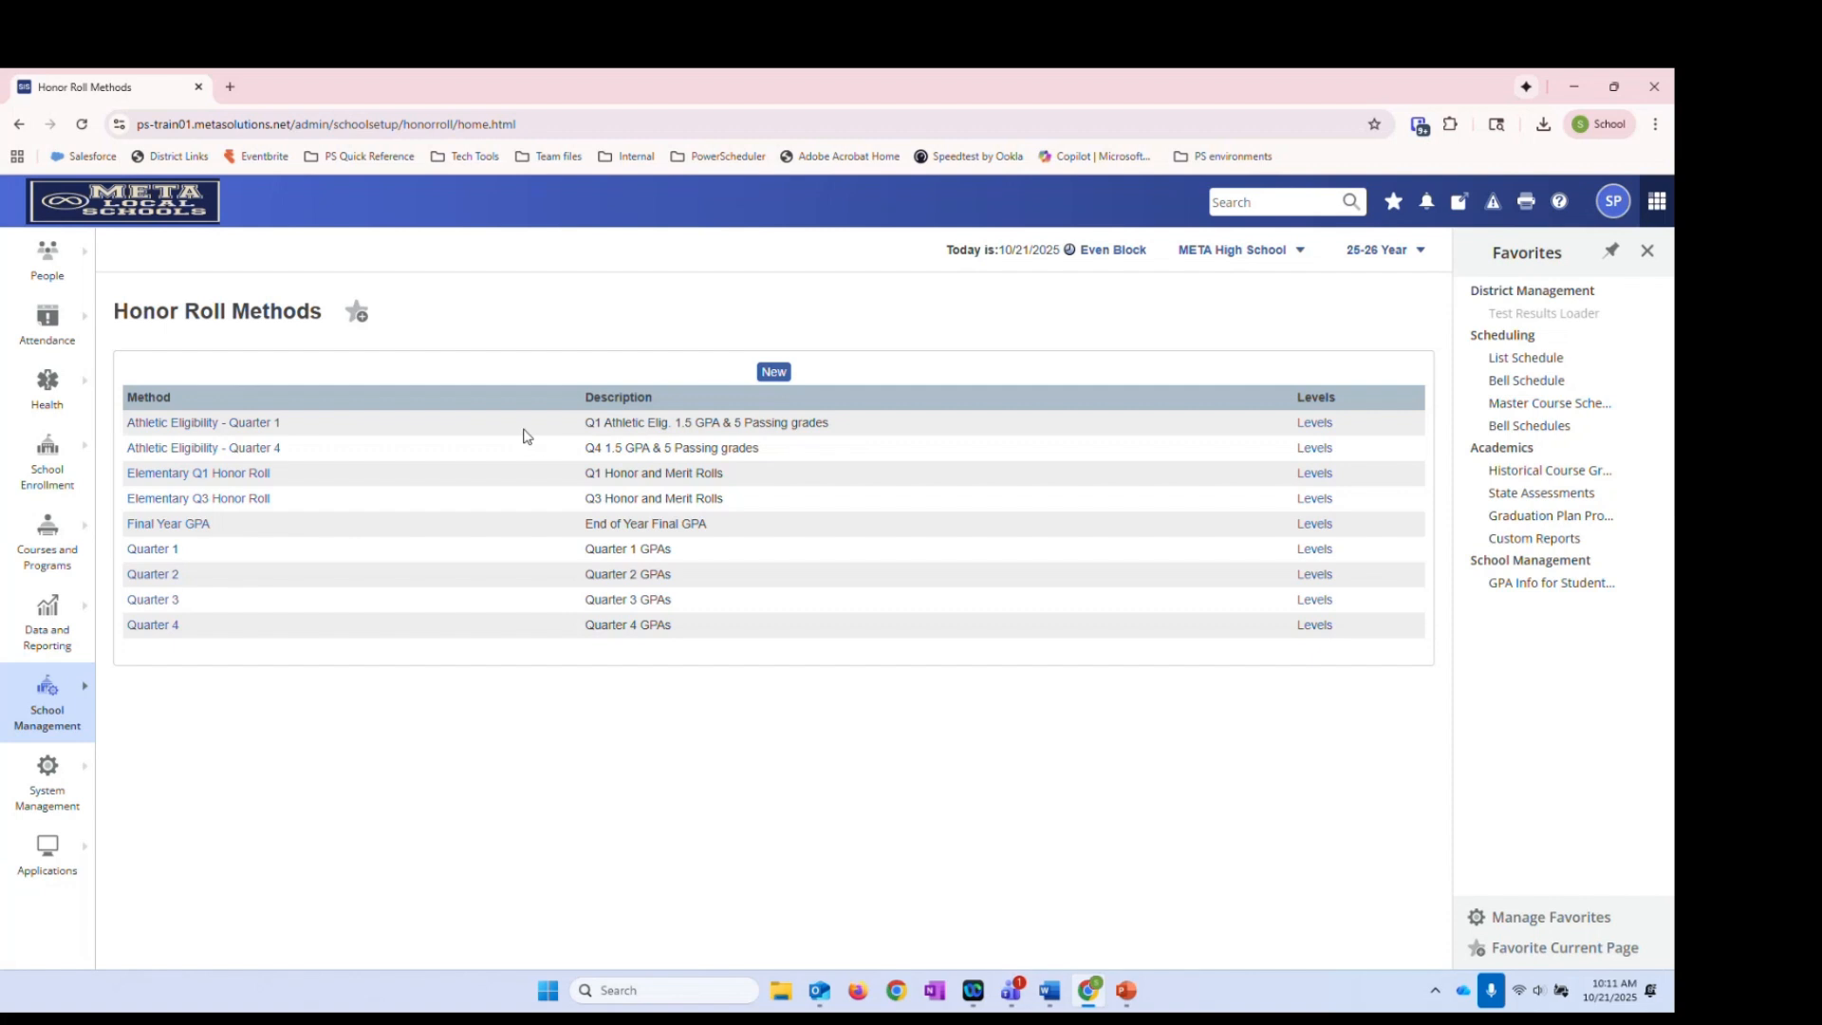
# Review method requirements like 5 Passing grades and 'Quarter 1 GPAs', then edit the Quarter 1 method
pyautogui.moveTo(730, 423); pyautogui.dragTo(871, 430)
pyautogui.click(871, 430)
pyautogui.moveTo(130, 560); pyautogui.dragTo(190, 555)
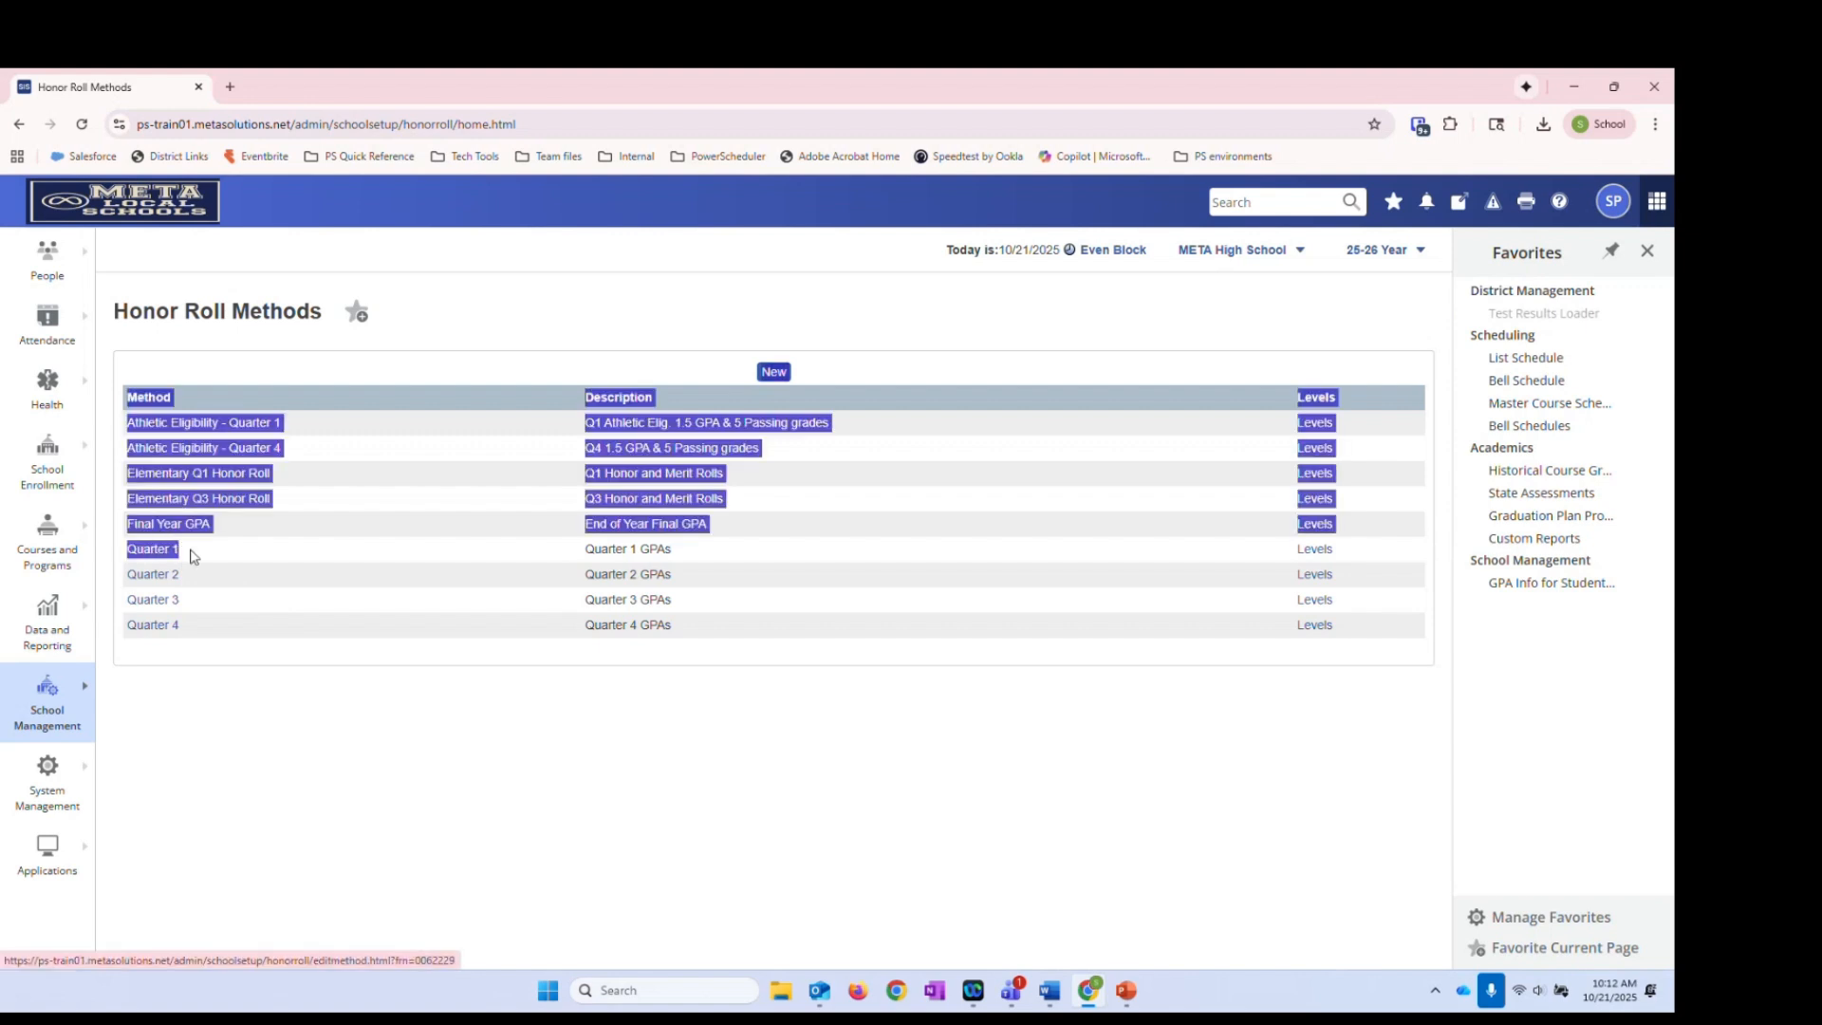
pyautogui.click(191, 556)
pyautogui.moveTo(677, 551); pyautogui.dragTo(495, 561)
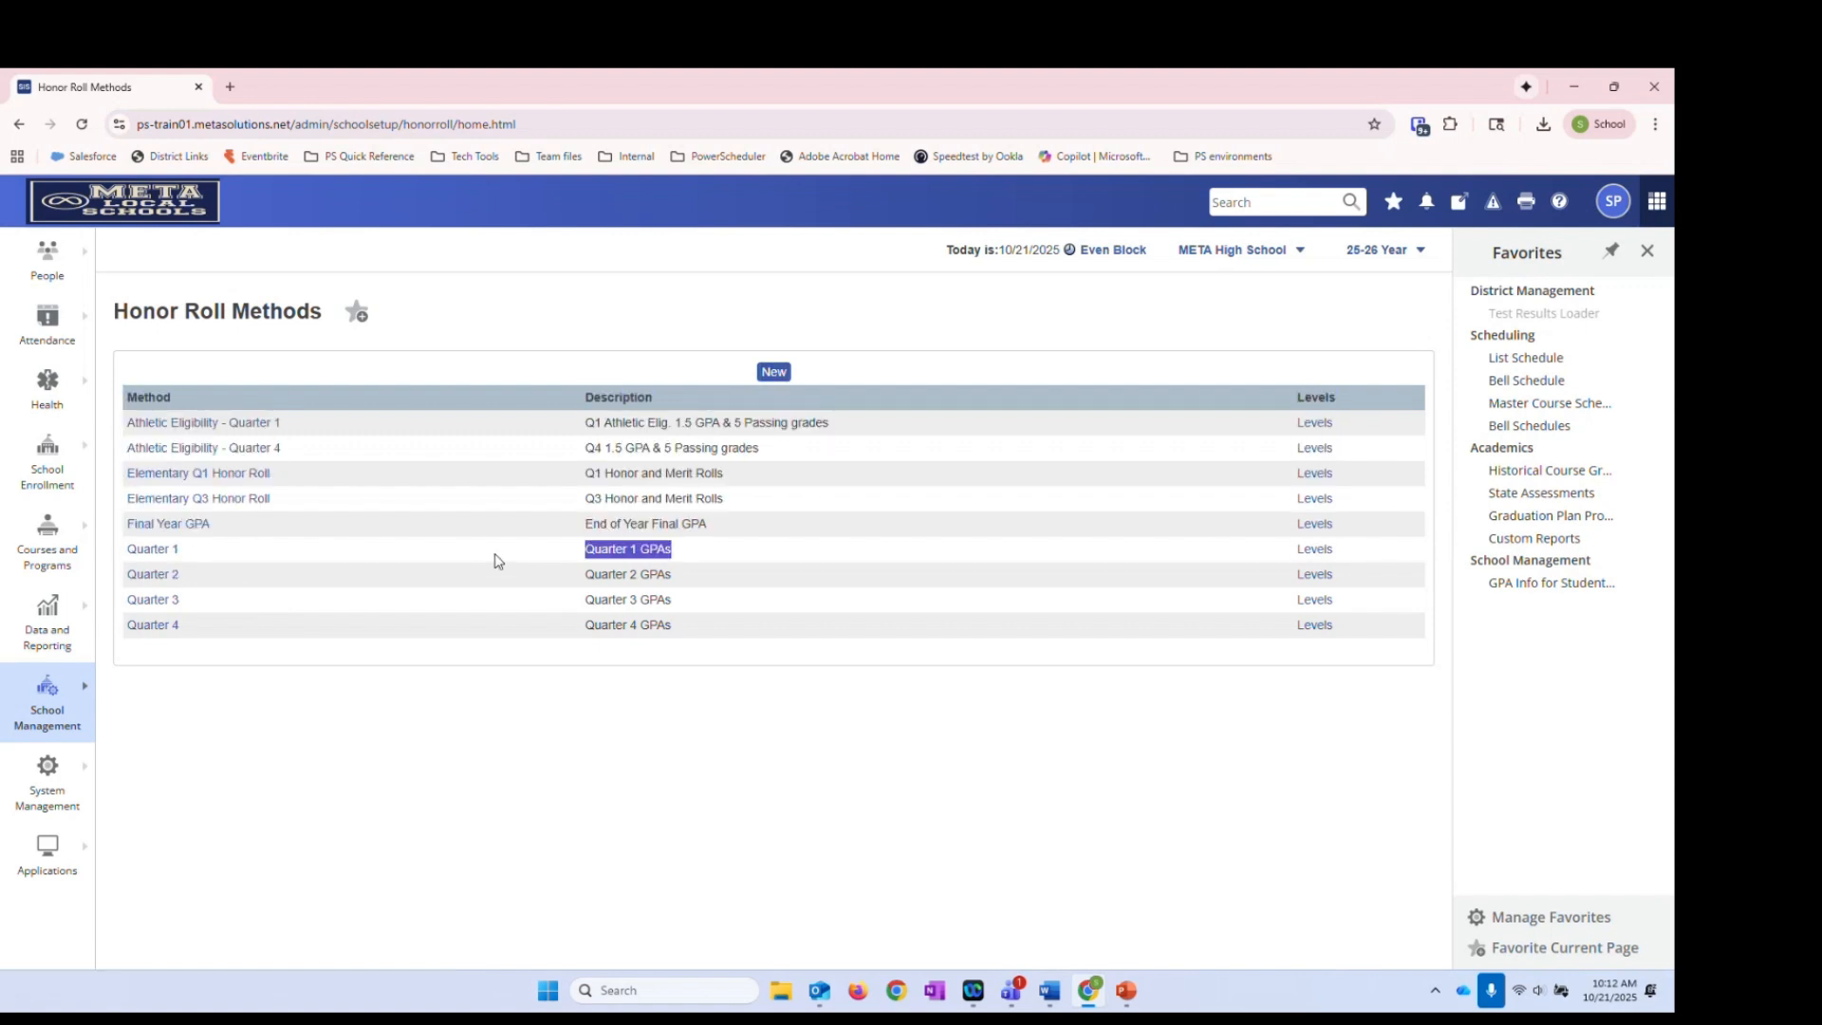
pyautogui.click(714, 544)
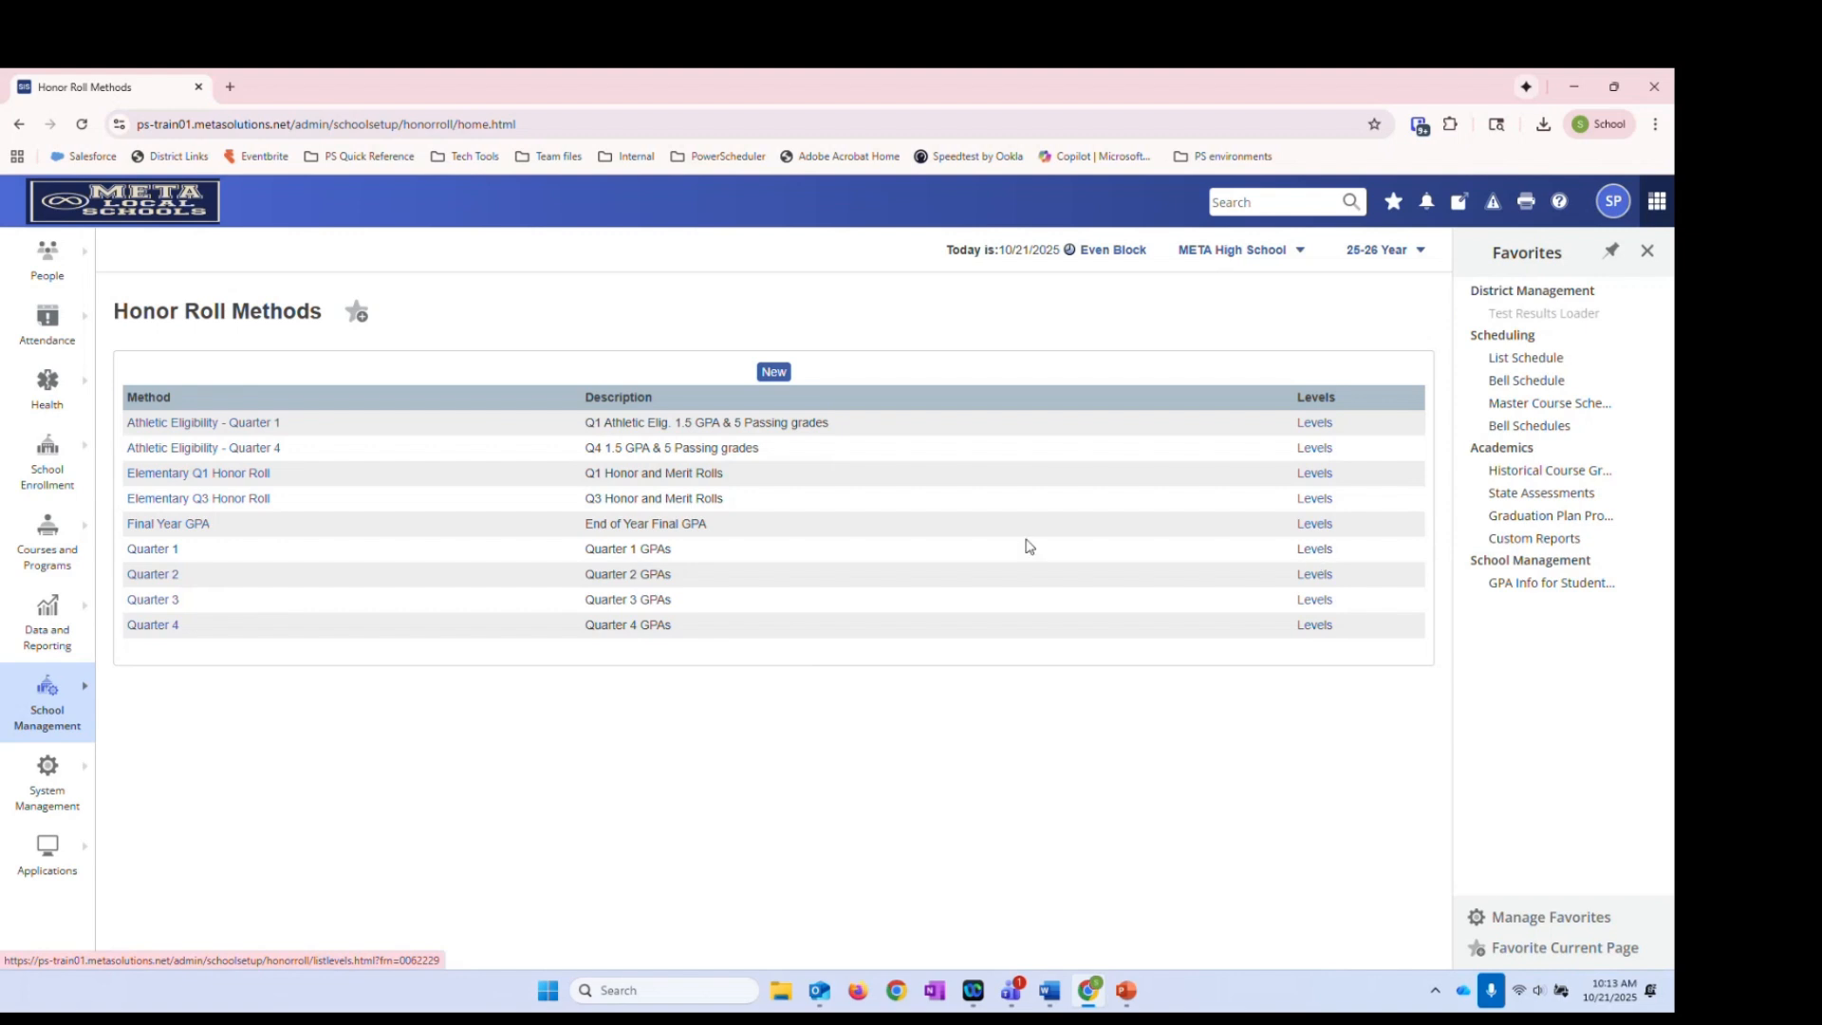
pyautogui.click(145, 554)
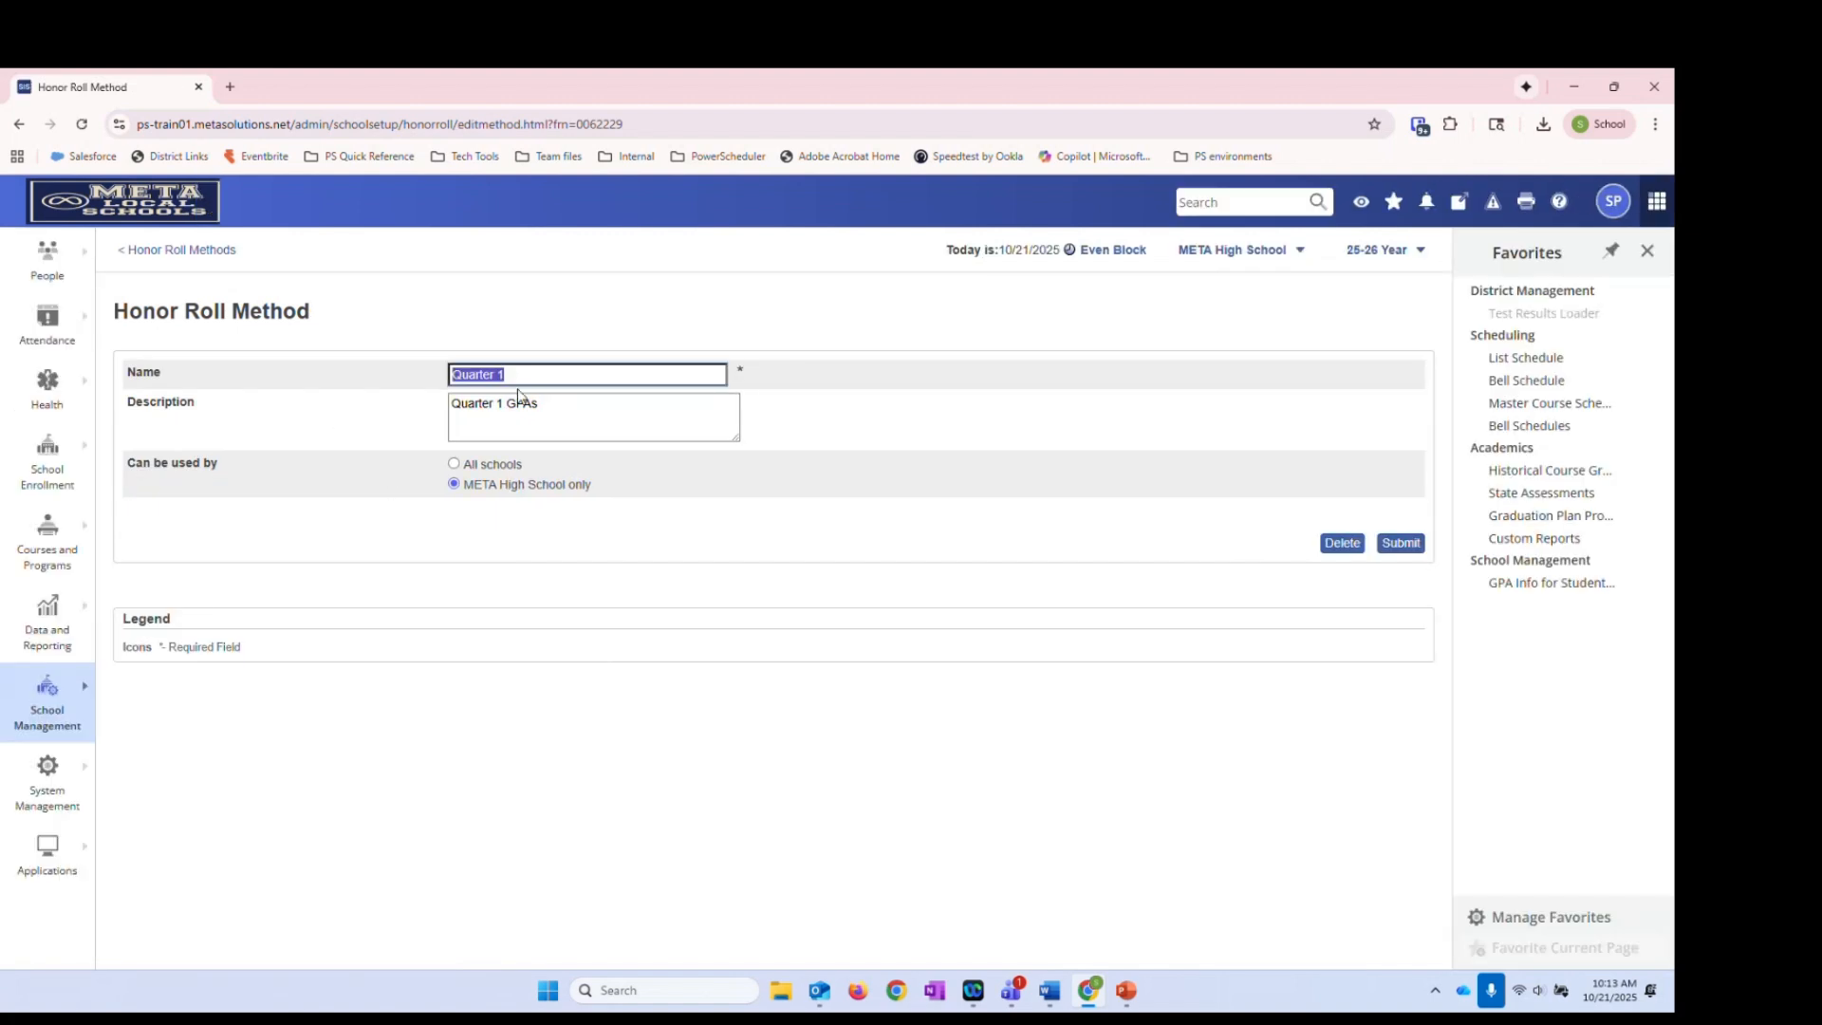
pyautogui.click(554, 410)
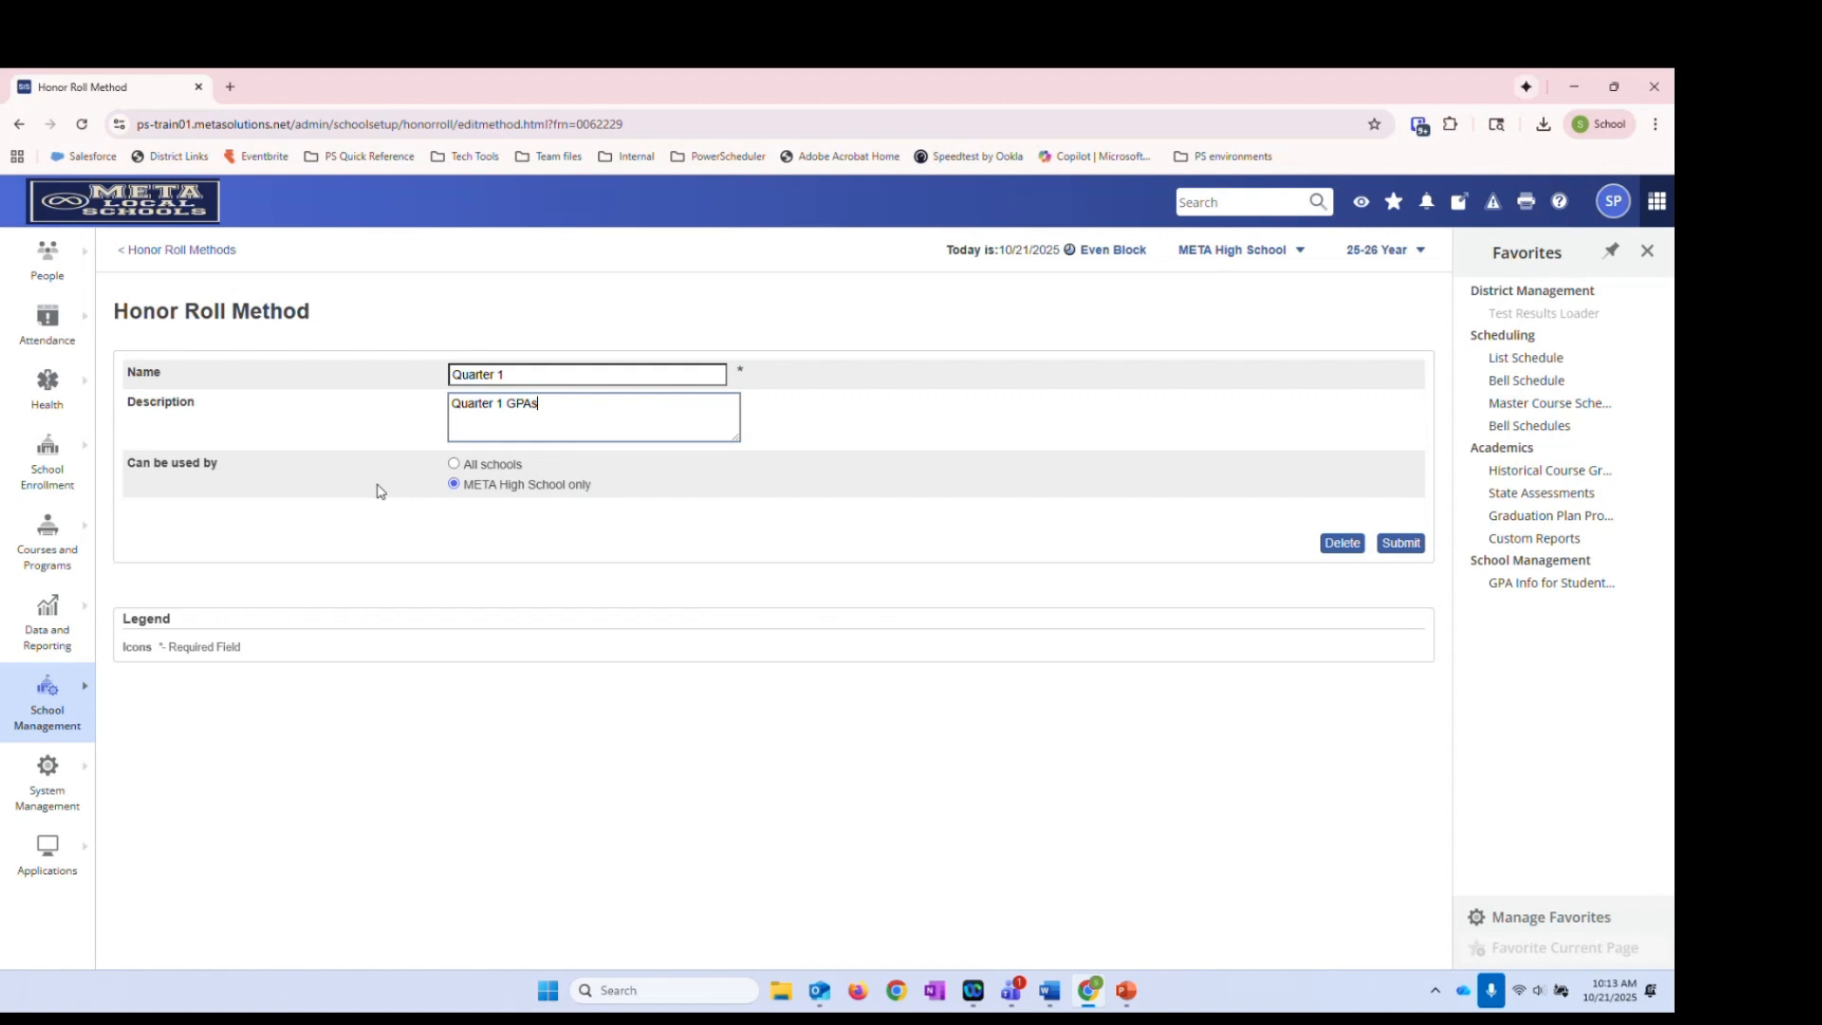
pyautogui.click(453, 464)
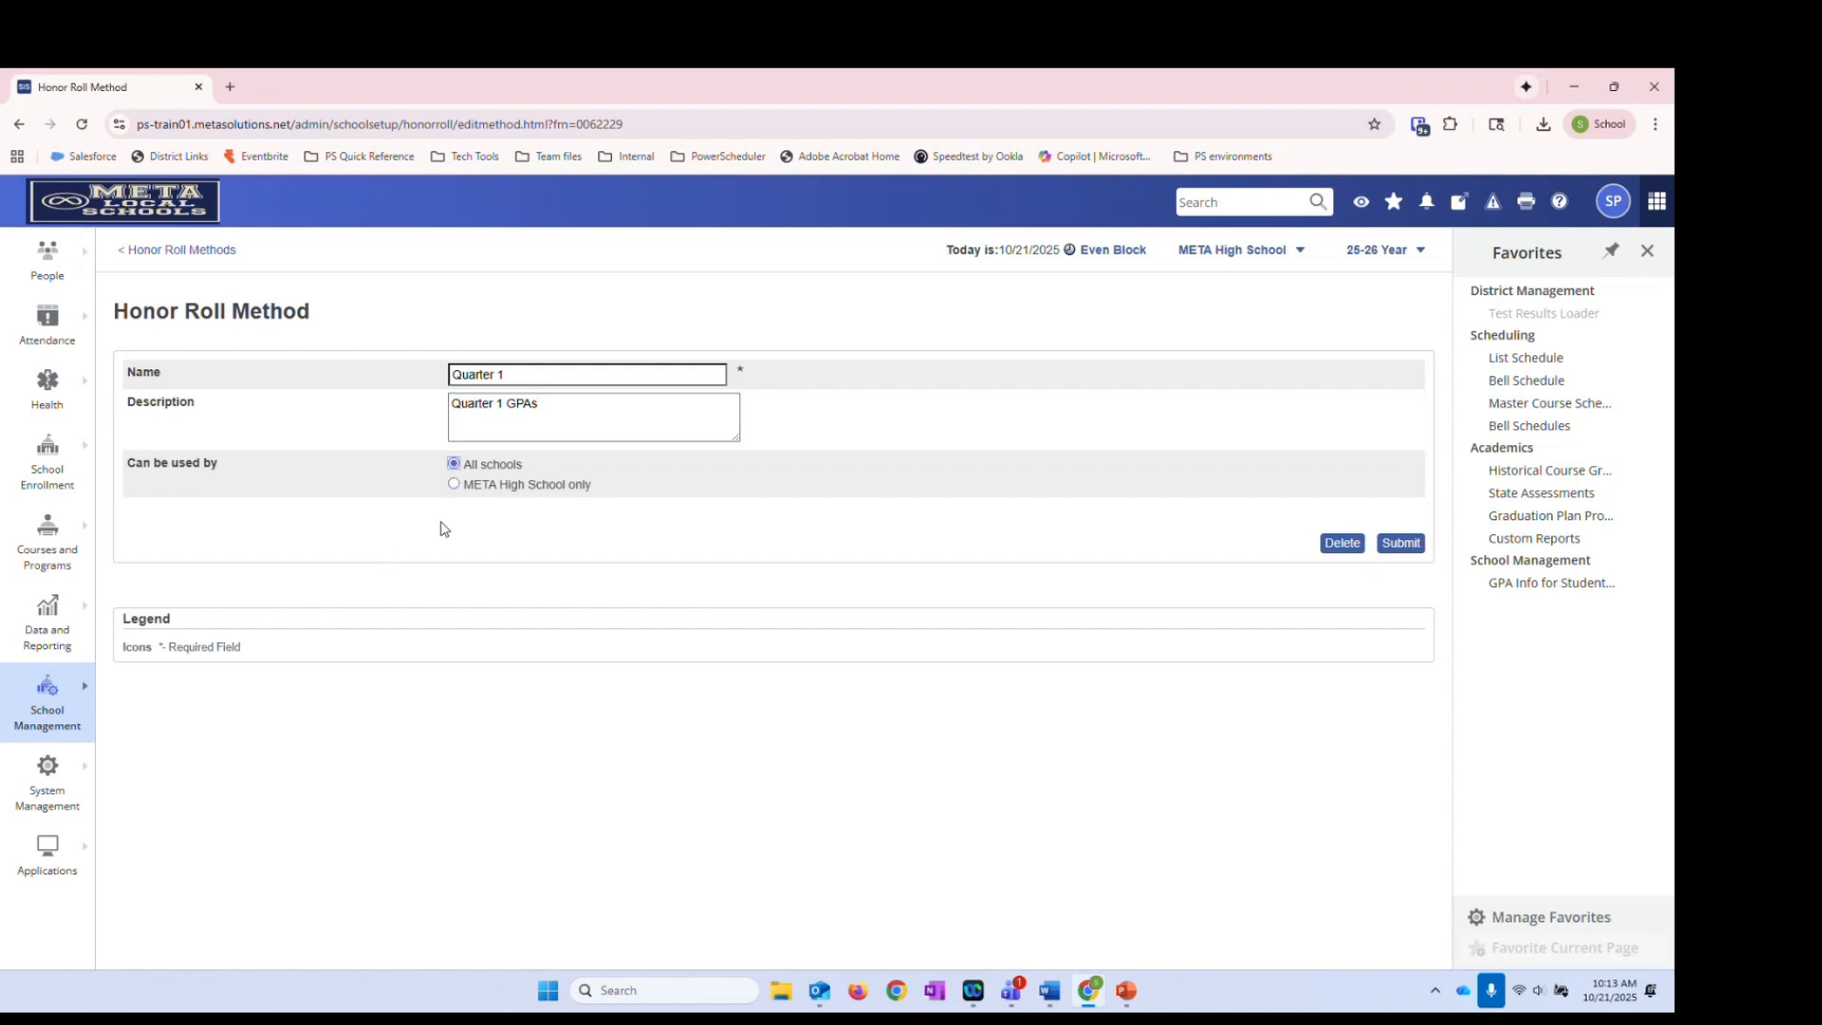
pyautogui.click(454, 484)
pyautogui.moveTo(464, 484); pyautogui.dragTo(588, 485)
pyautogui.click(618, 492)
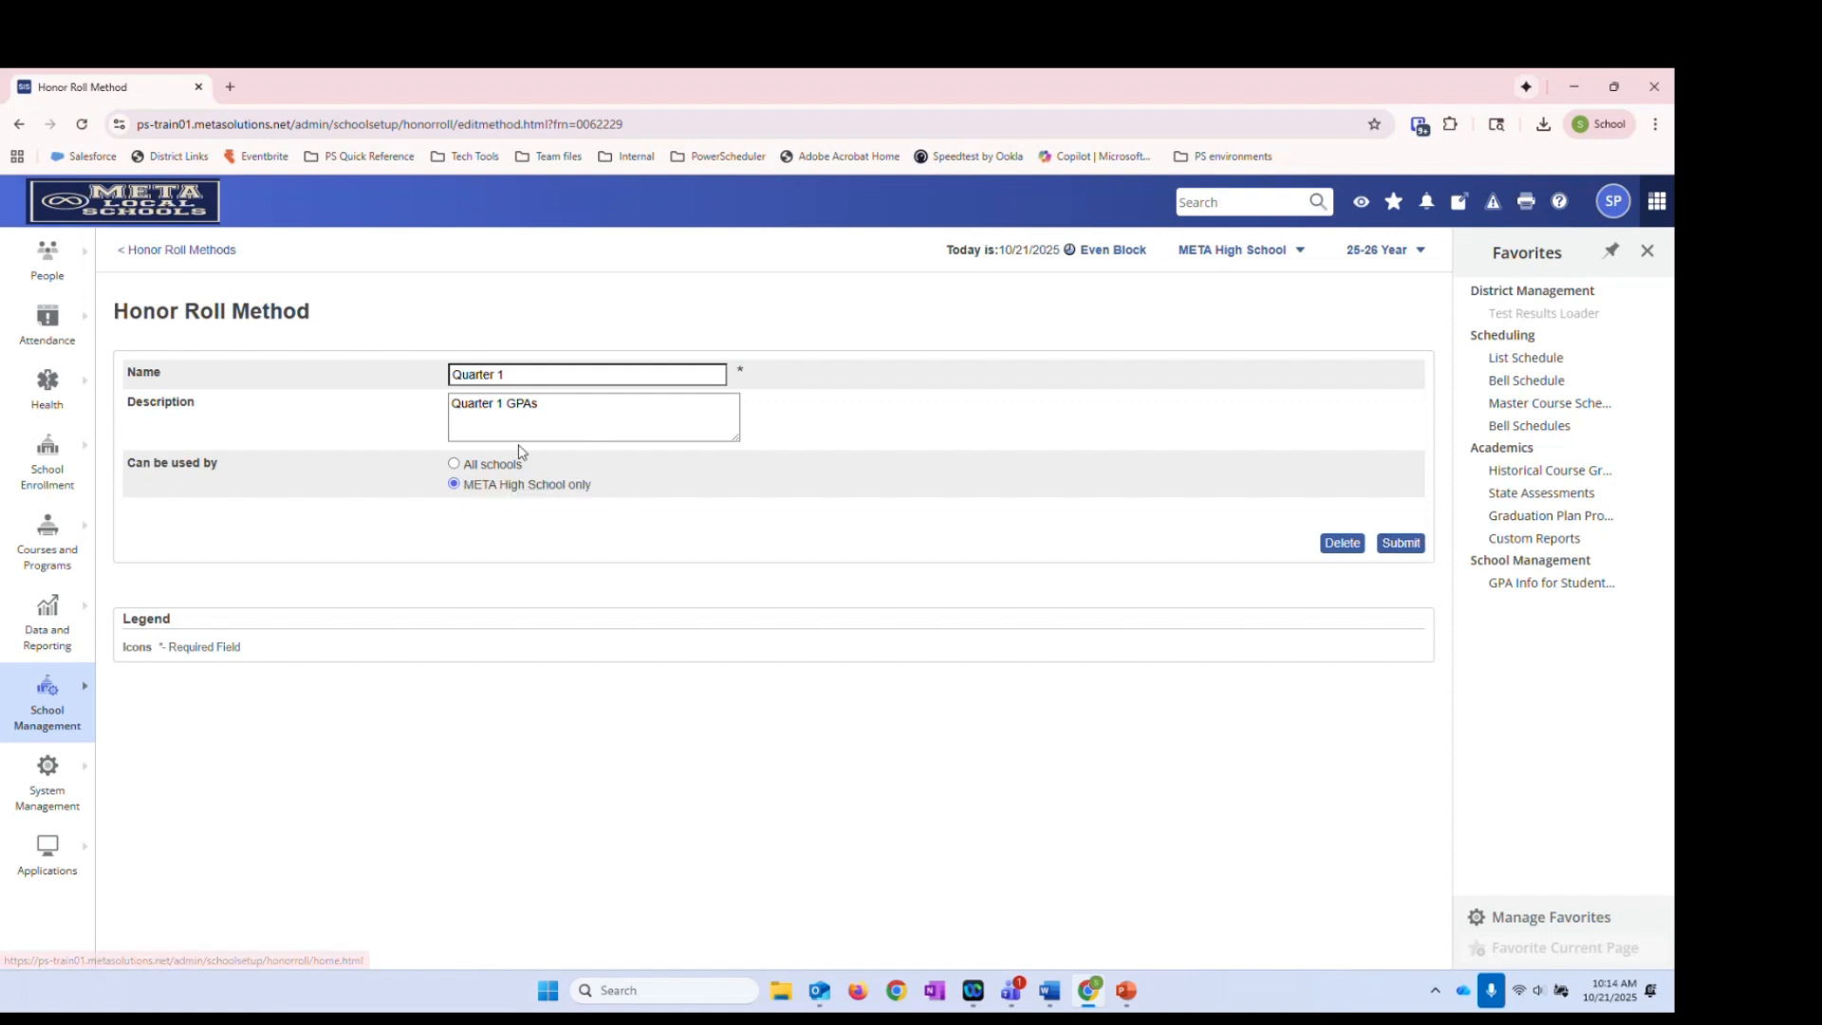
pyautogui.click(173, 252)
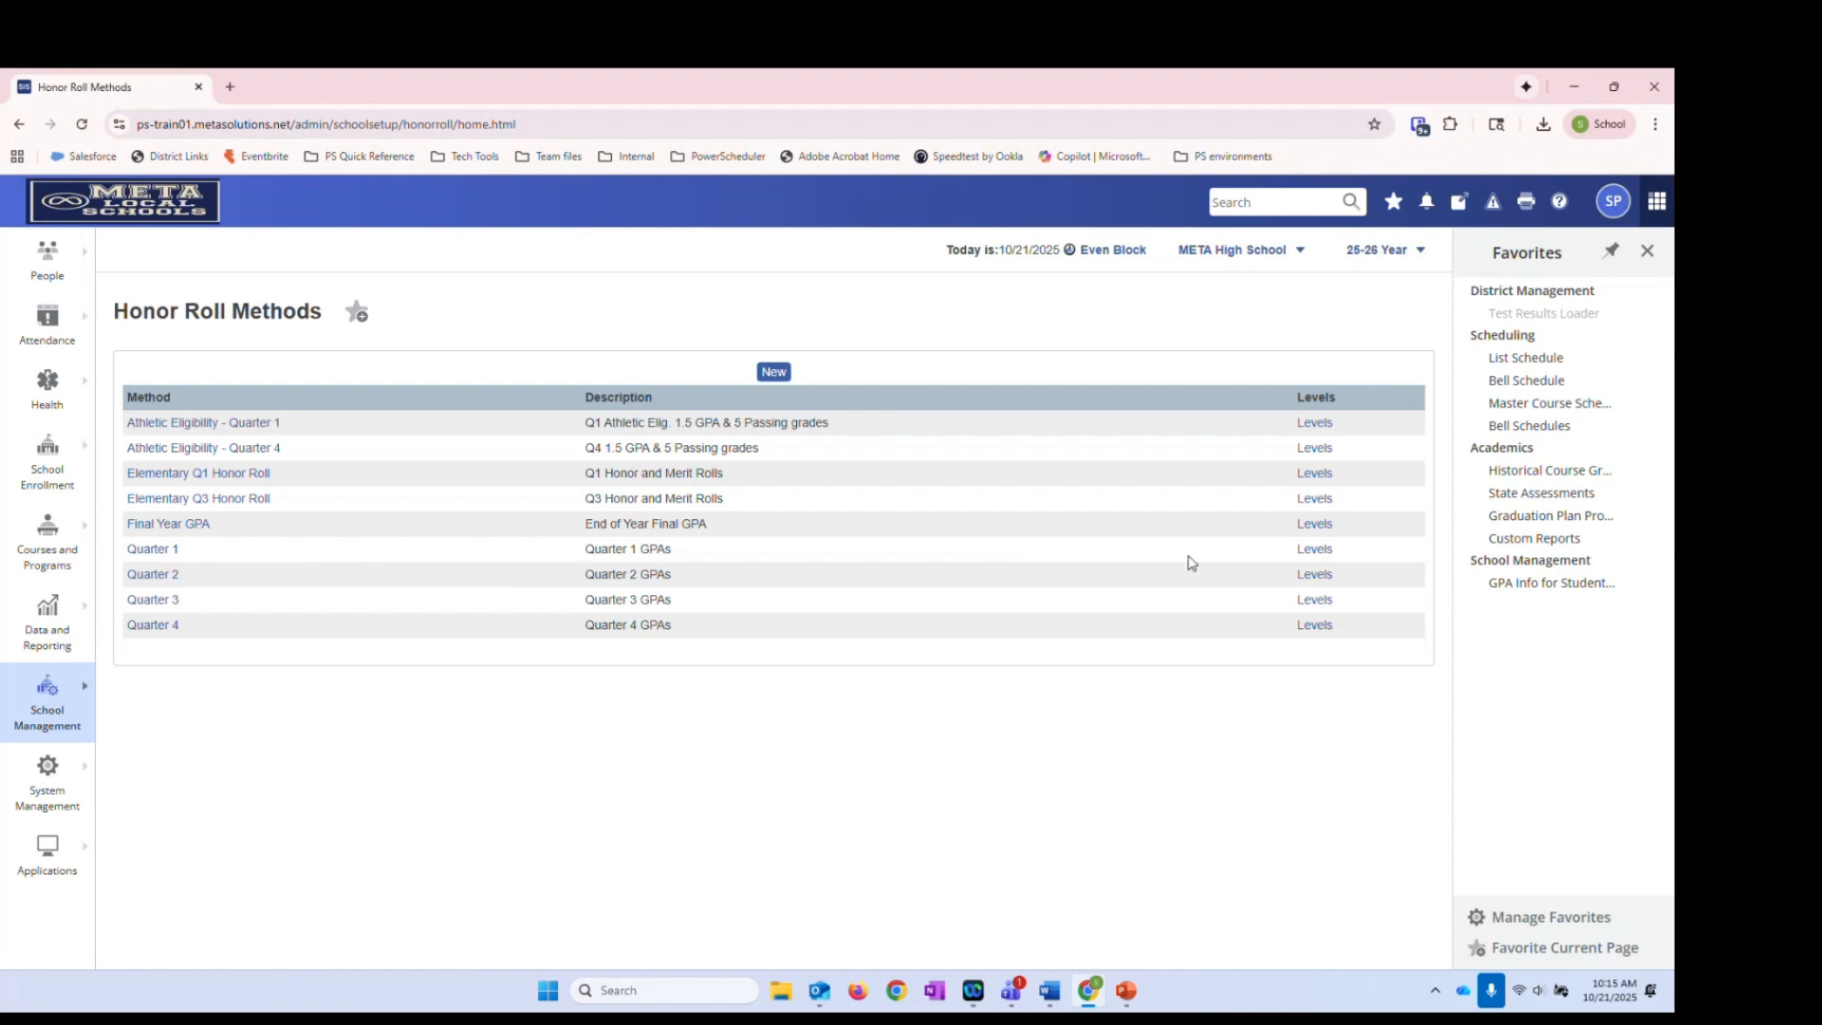
# Open the Levels listed for the Quarter 1 honor roll method
pyautogui.click(1319, 552)
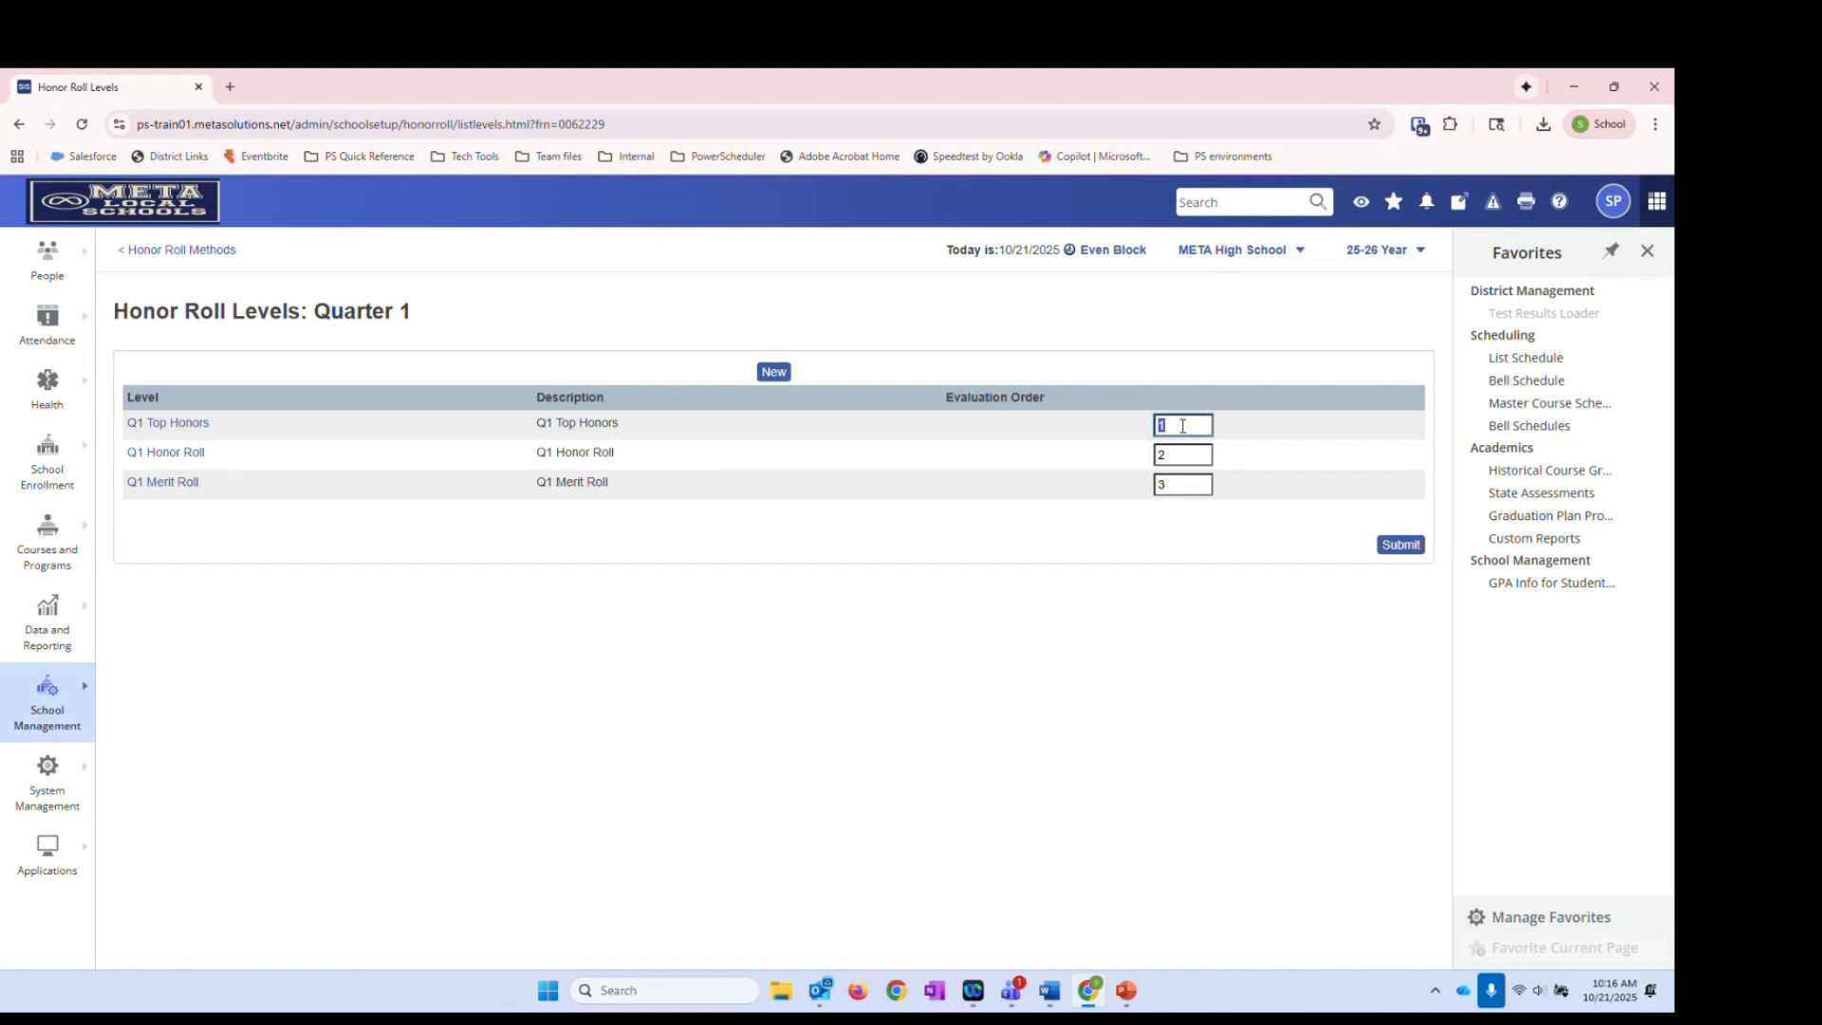
pyautogui.click(1182, 457)
pyautogui.click(1182, 485)
pyautogui.click(132, 429)
pyautogui.moveTo(132, 429); pyautogui.dragTo(225, 428)
pyautogui.click(221, 429)
pyautogui.click(1176, 486)
pyautogui.click(144, 427)
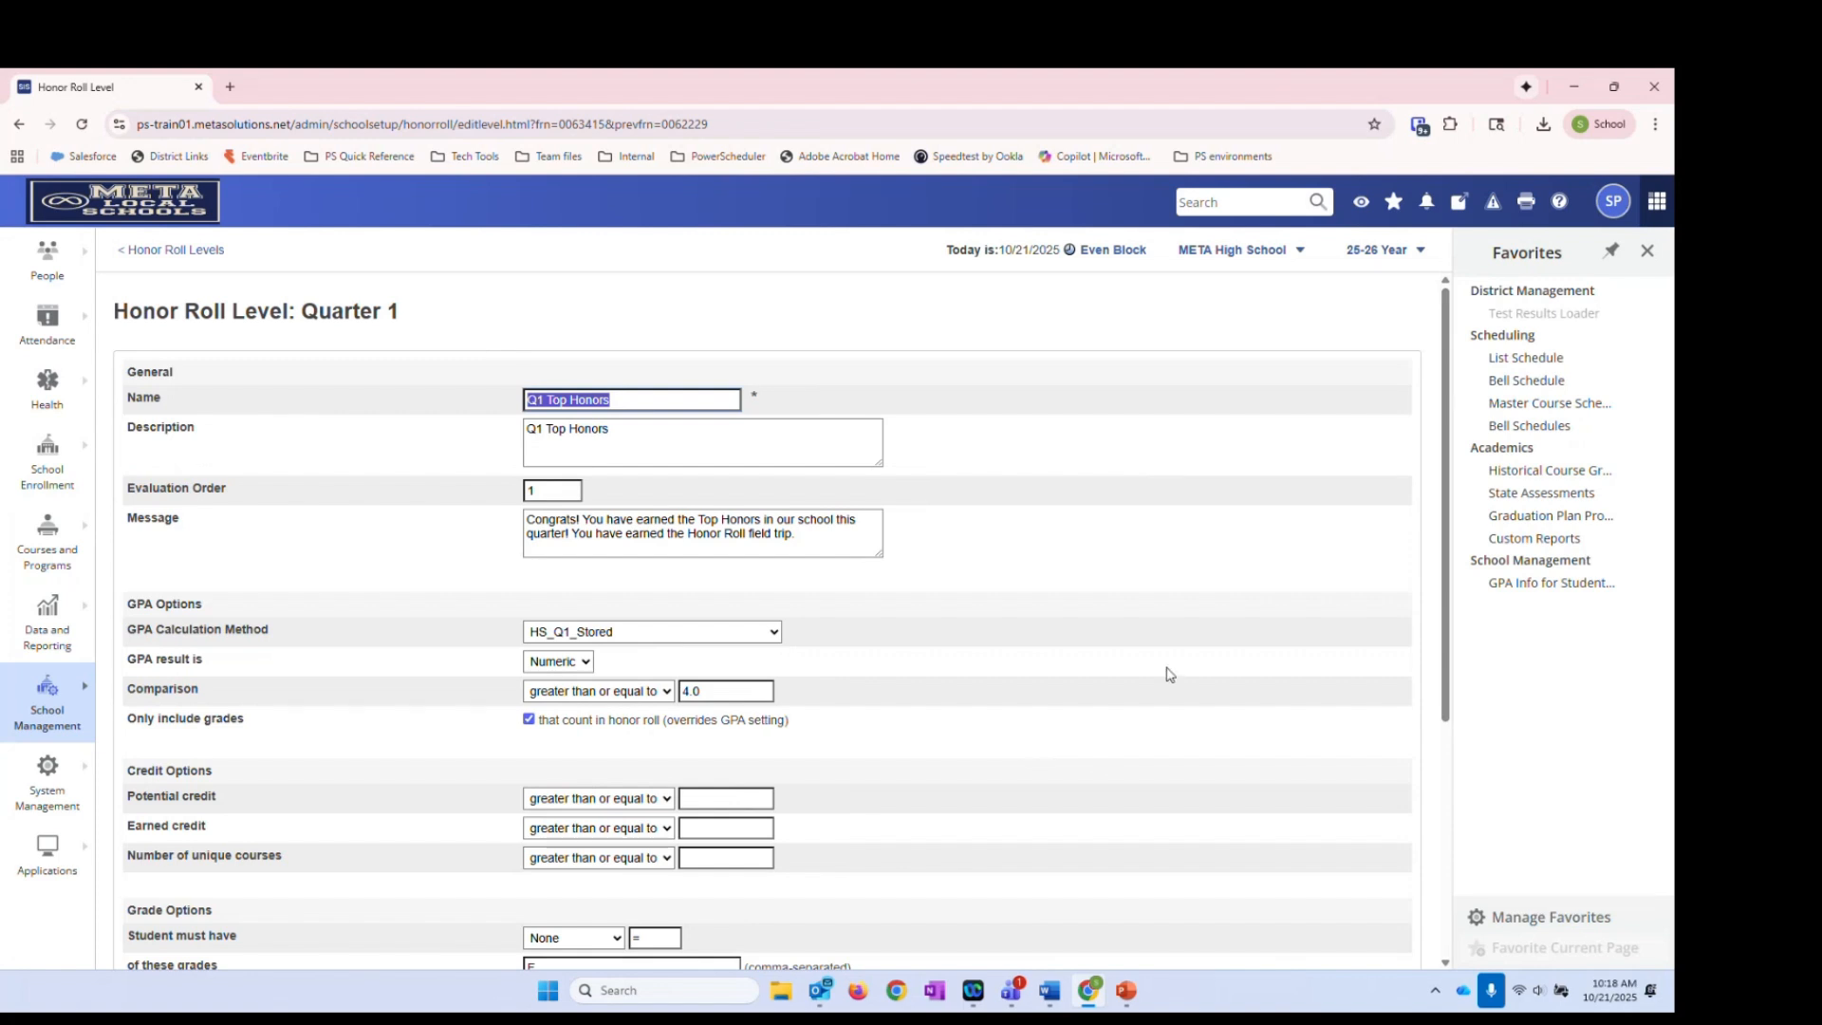
pyautogui.click(621, 398)
pyautogui.click(627, 437)
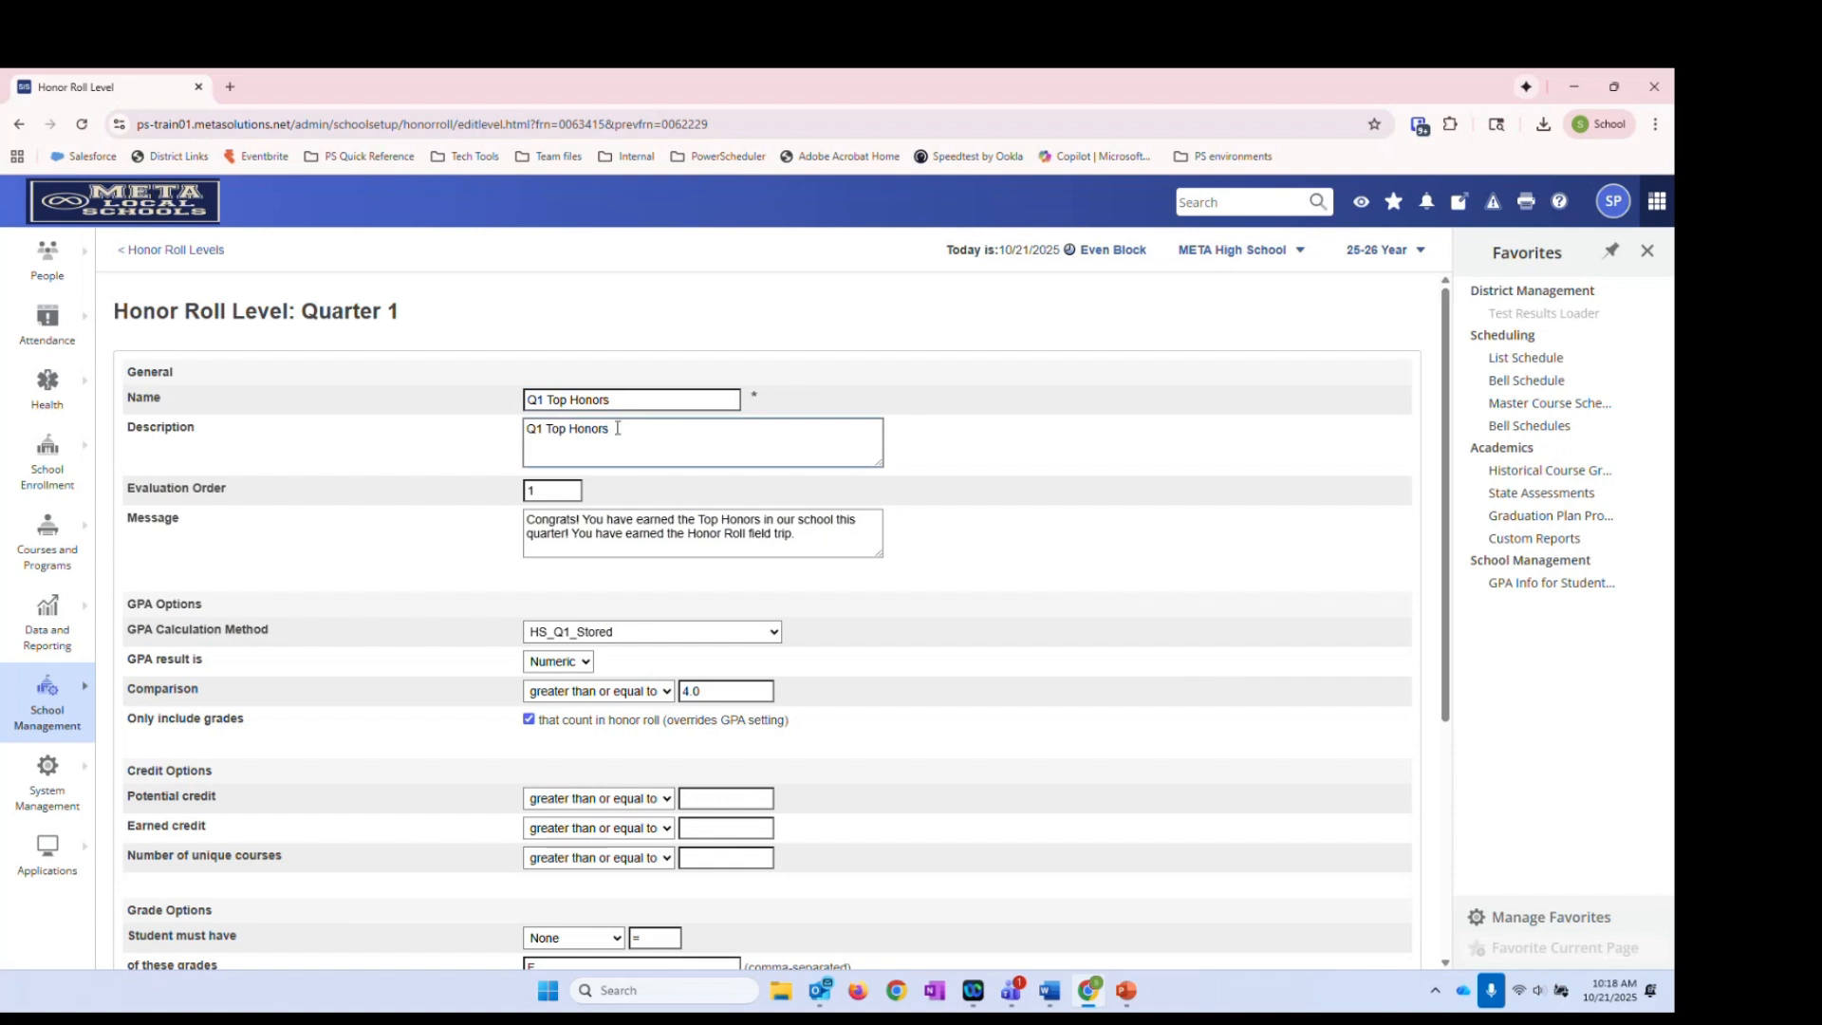
pyautogui.click(560, 491)
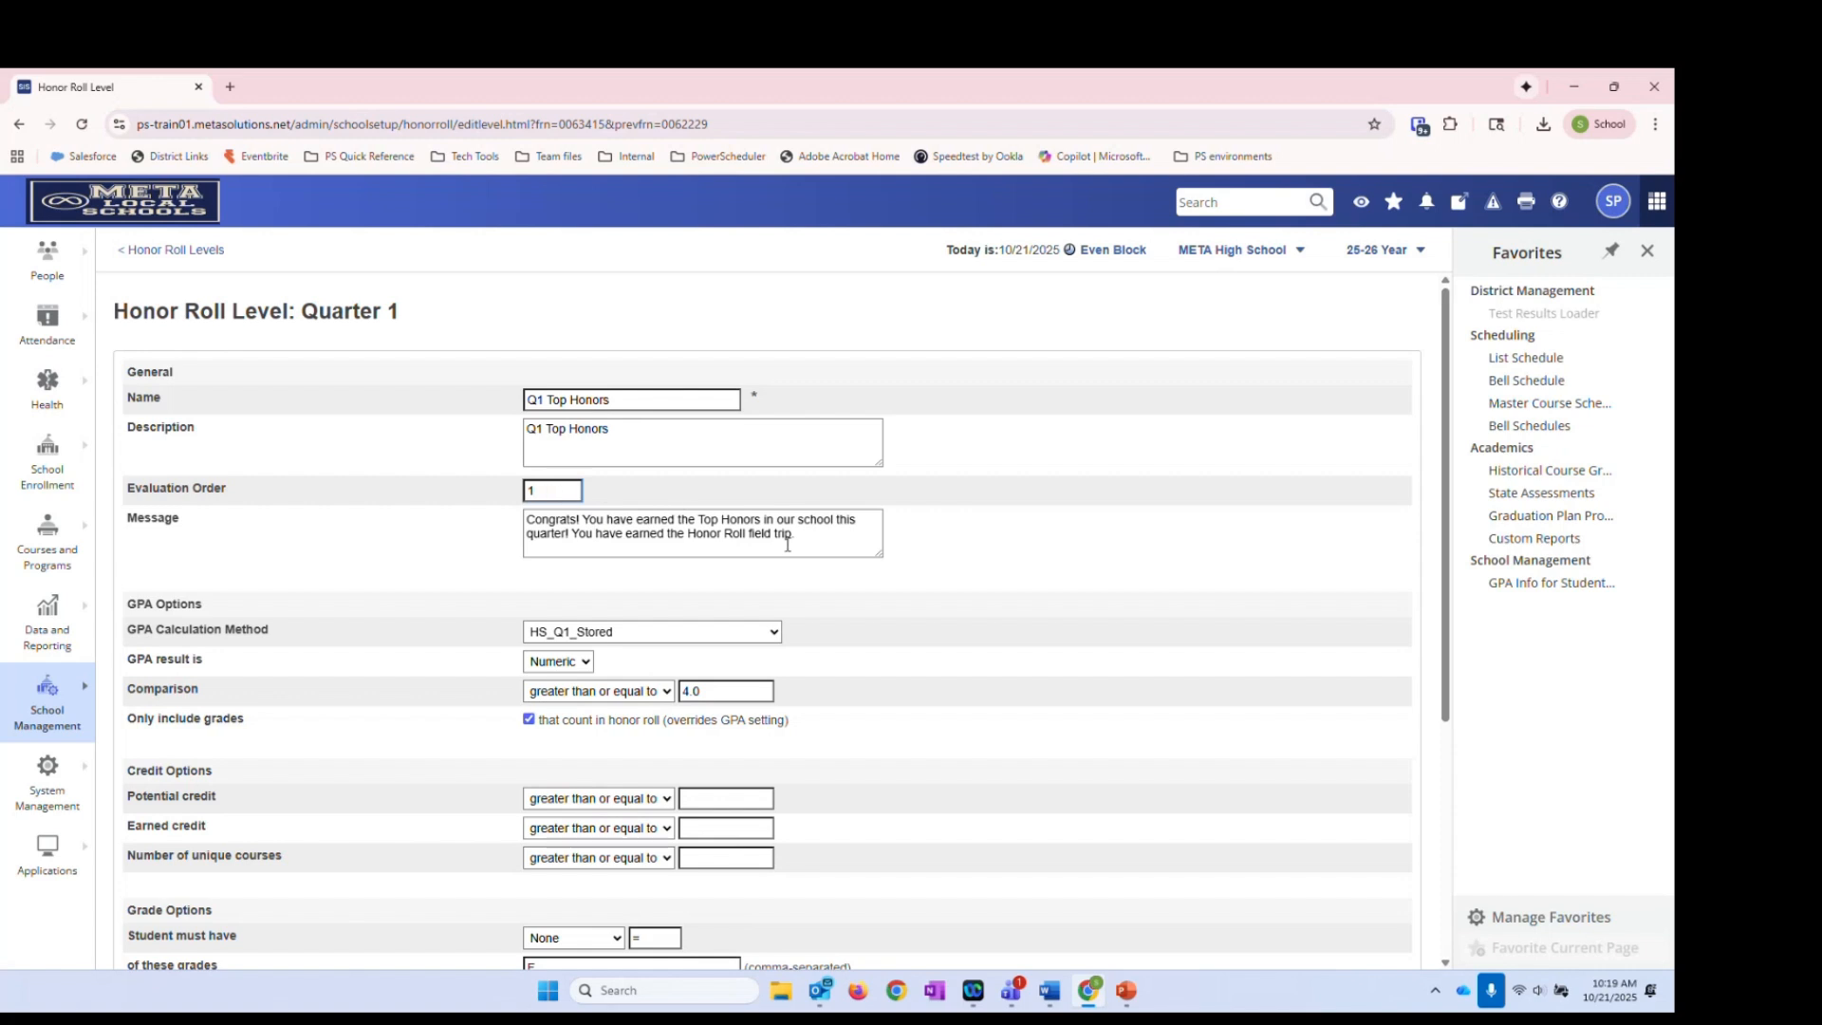
pyautogui.click(821, 524)
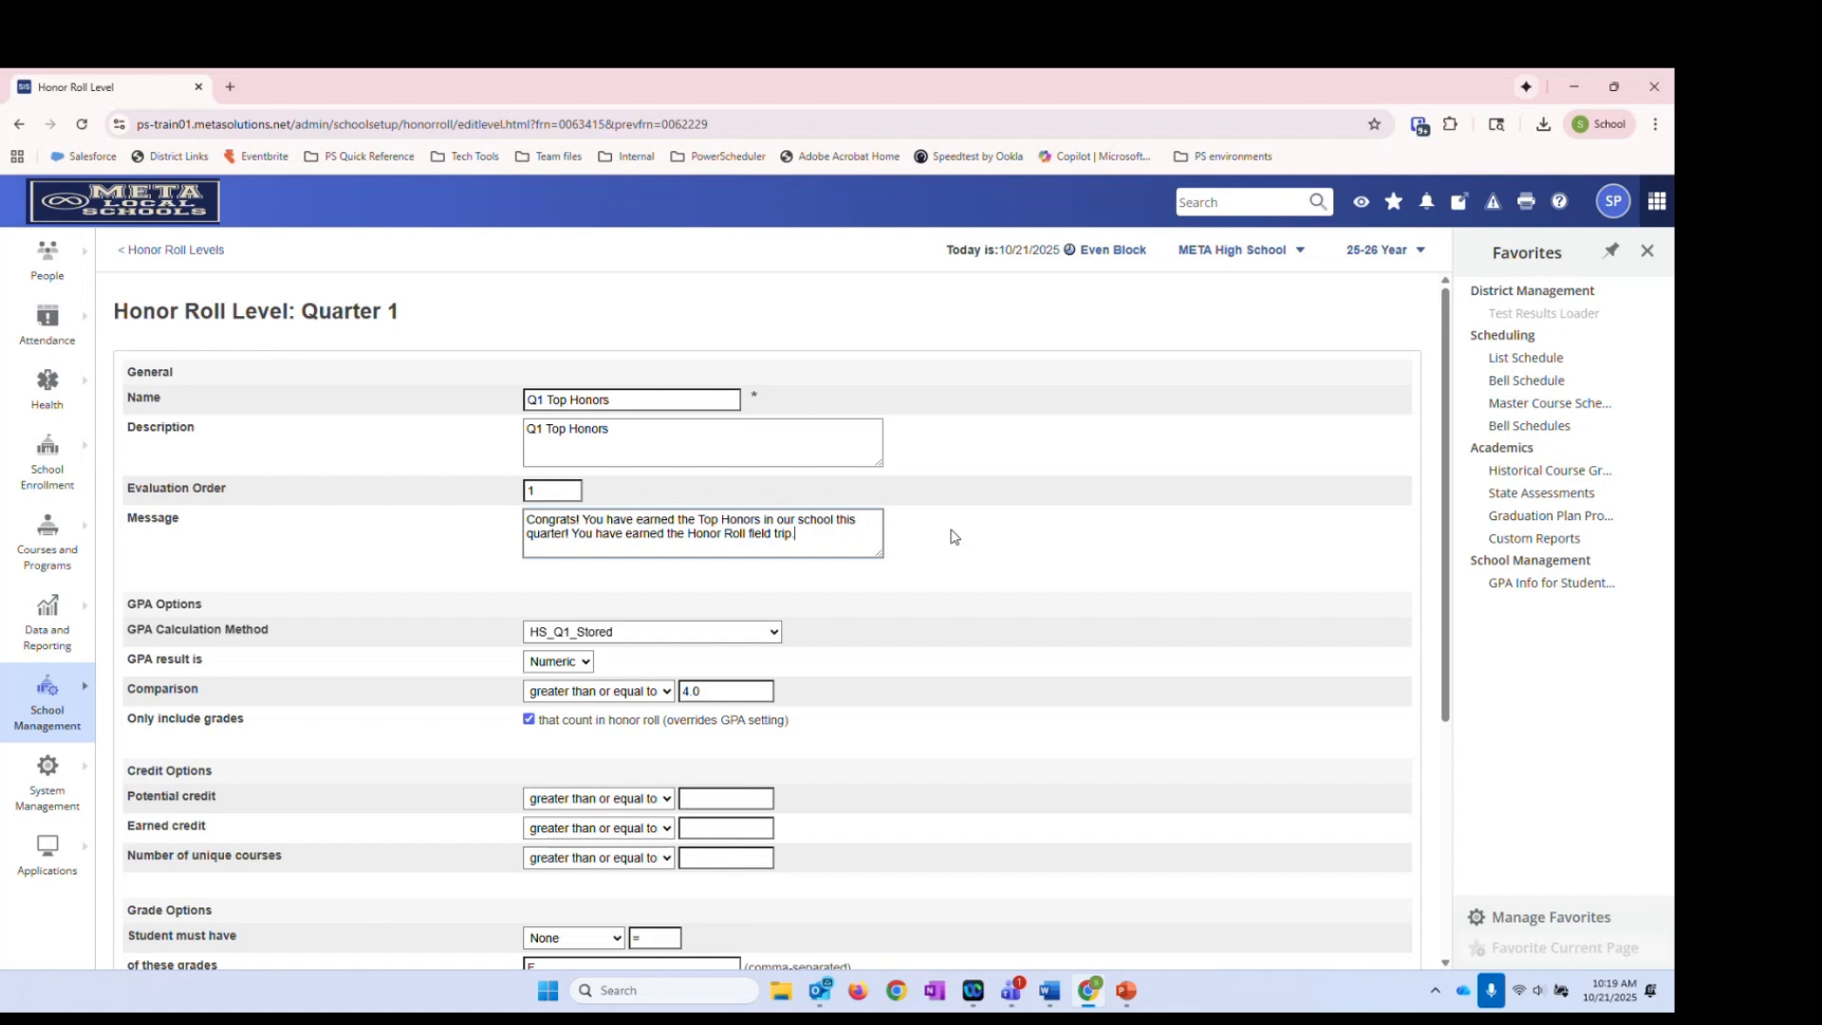
pyautogui.moveTo(796, 533); pyautogui.dragTo(630, 539)
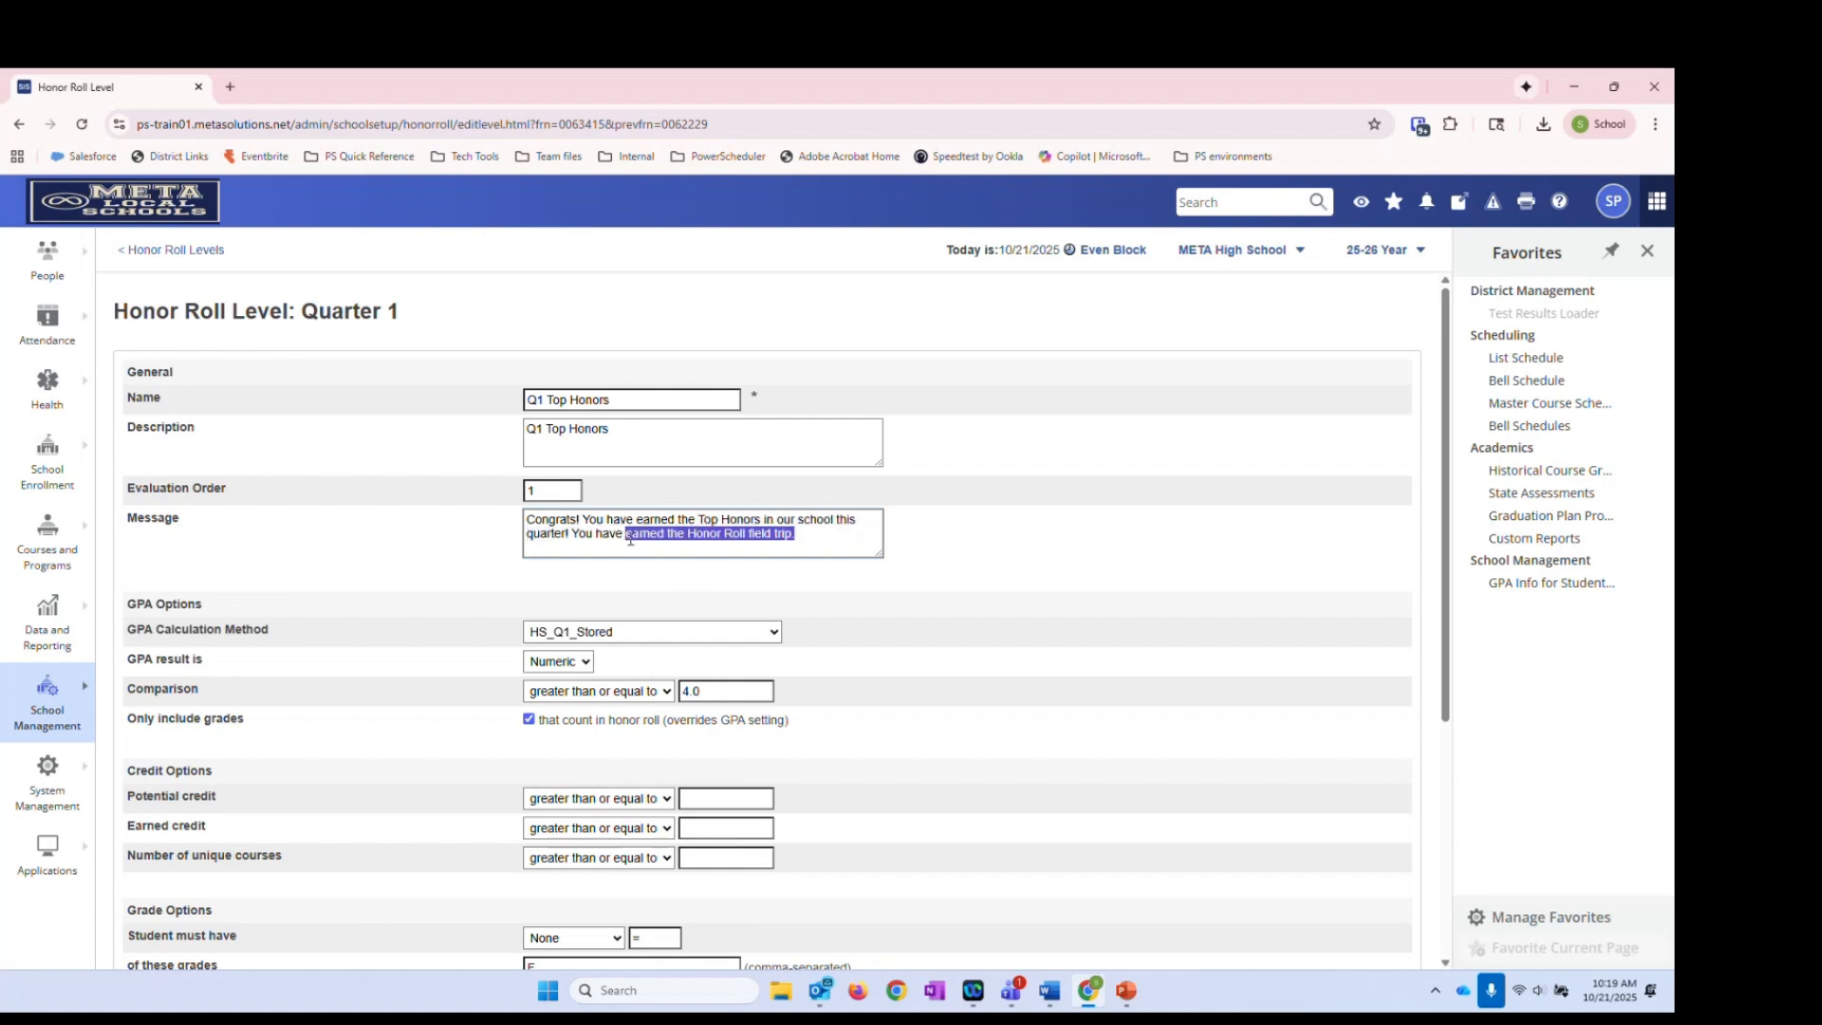
pyautogui.click(804, 537)
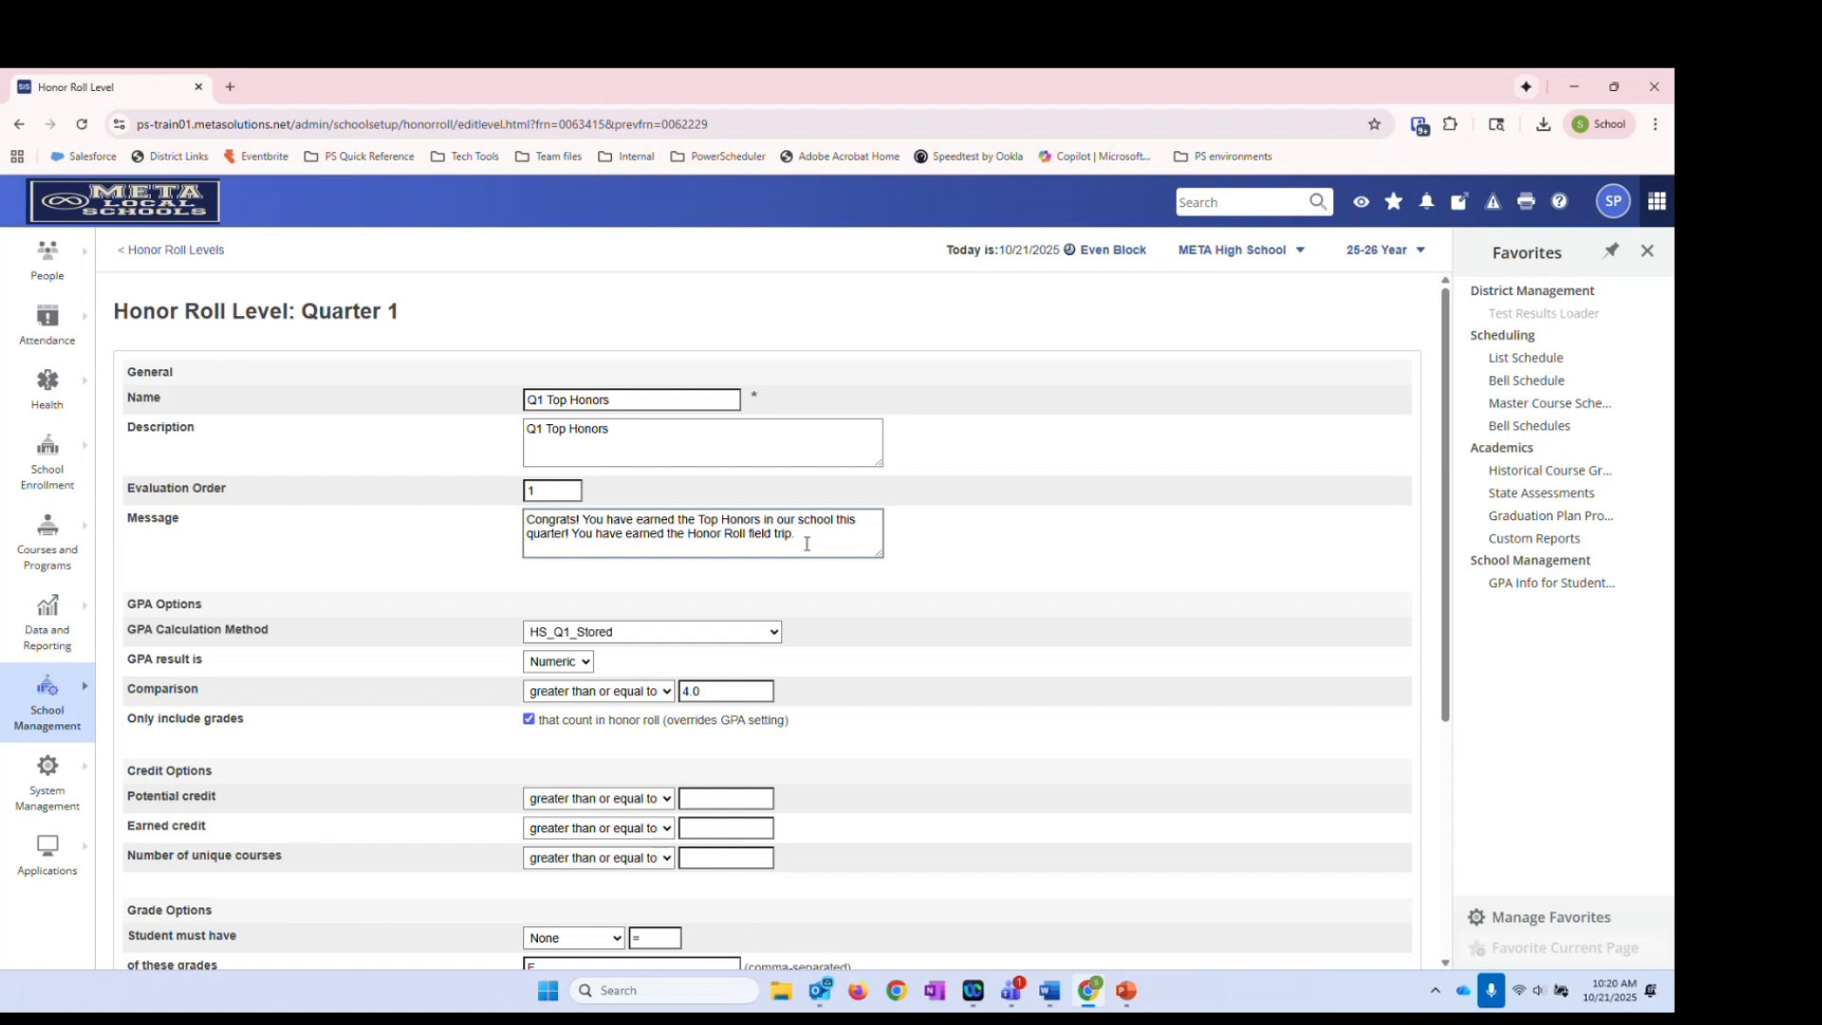
pyautogui.hotkey('ctrl', 'a')
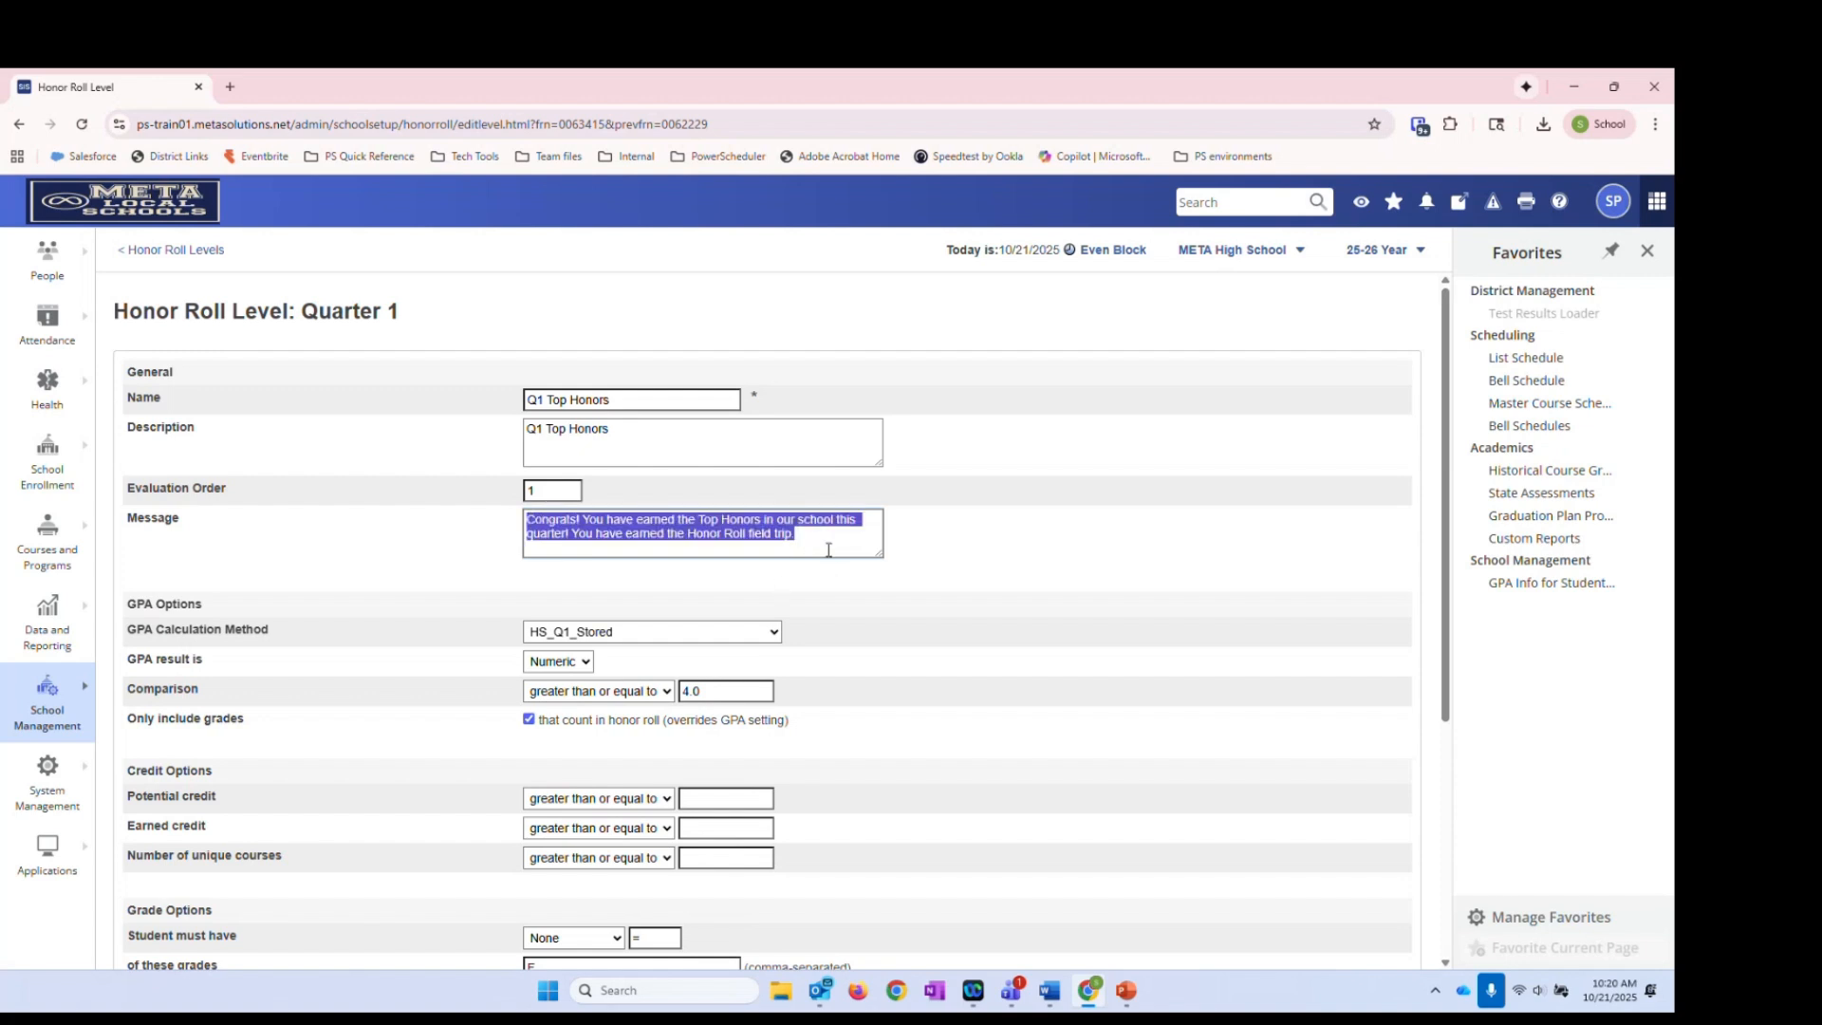
pyautogui.click(1014, 512)
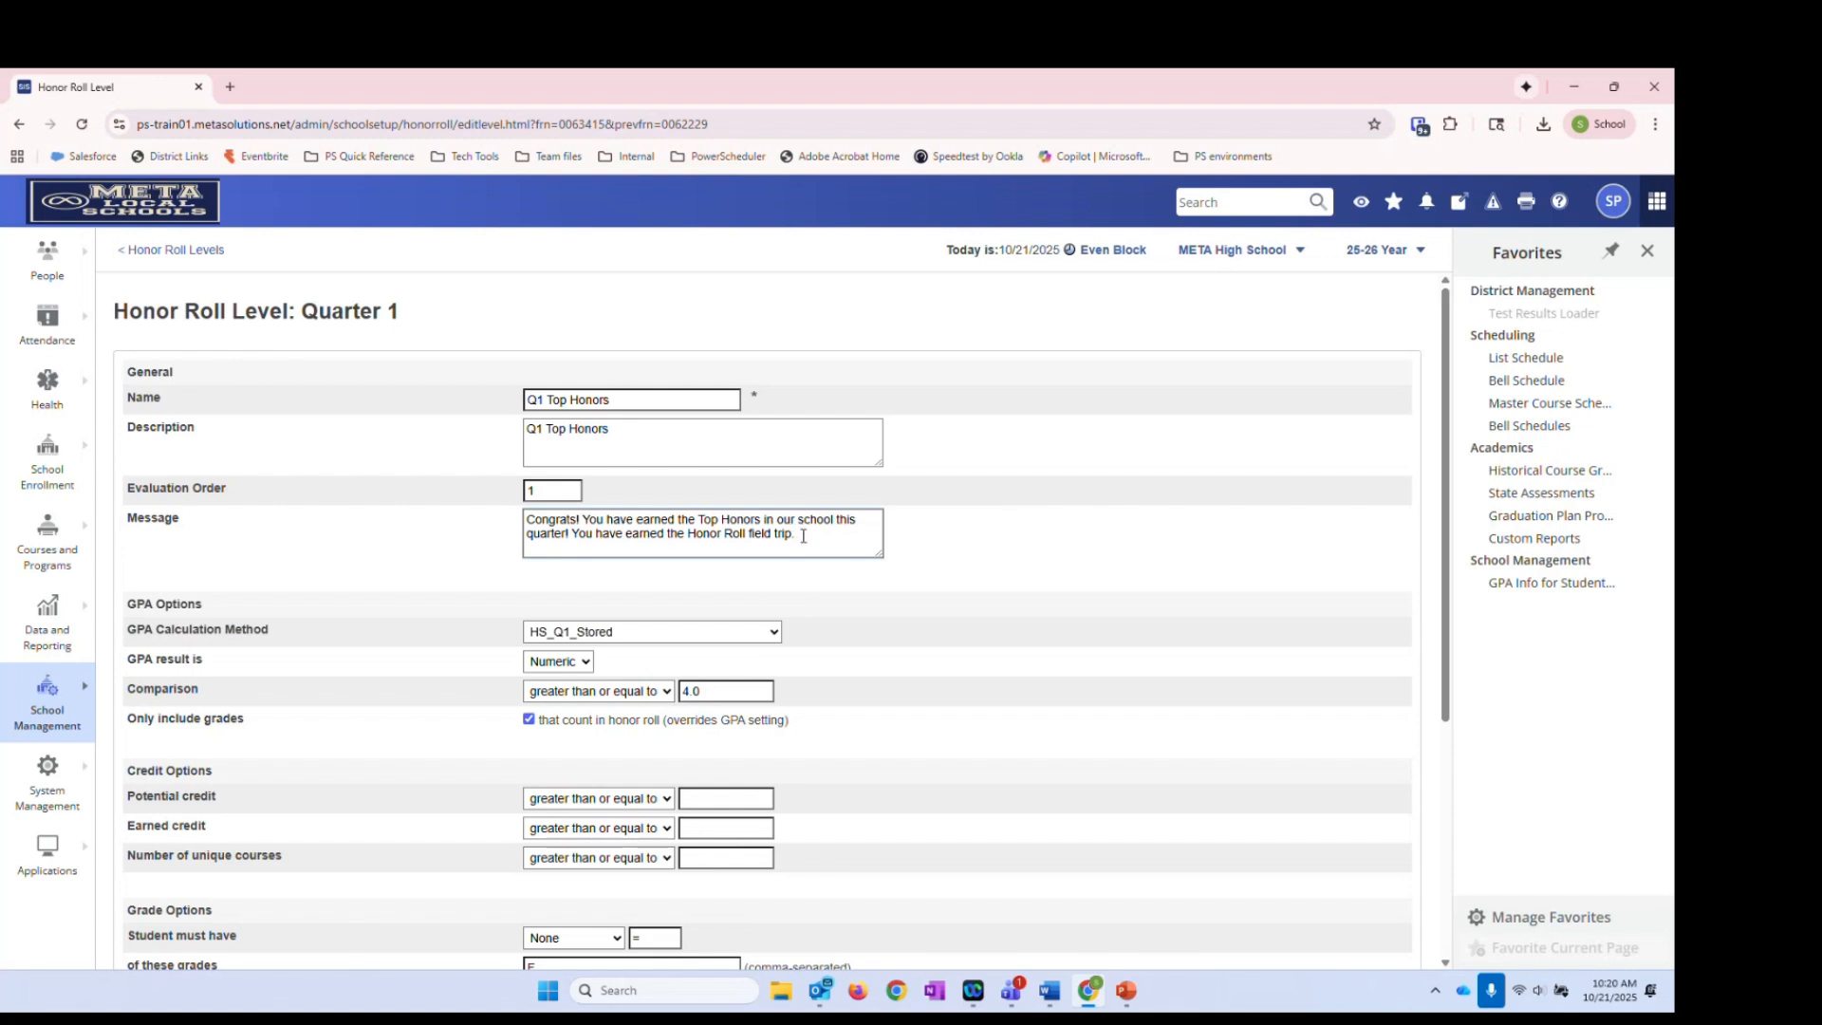
pyautogui.moveTo(803, 536); pyautogui.dragTo(550, 510)
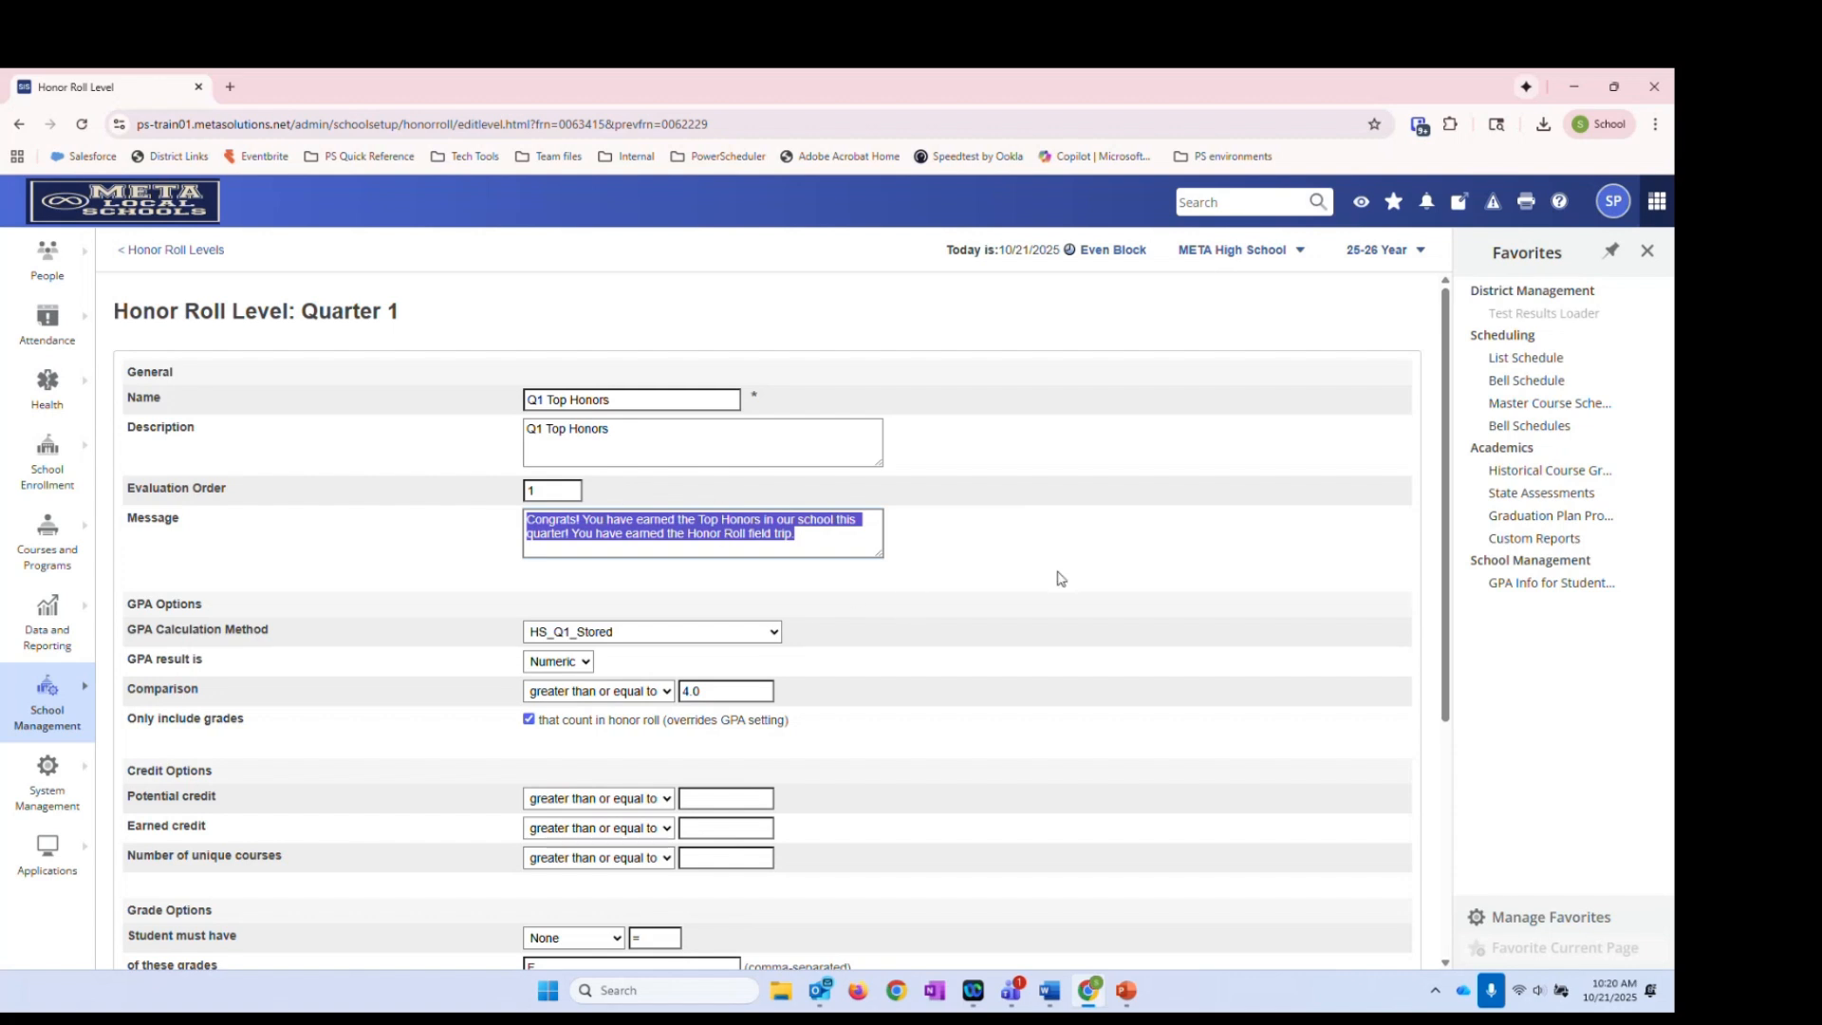
pyautogui.click(978, 567)
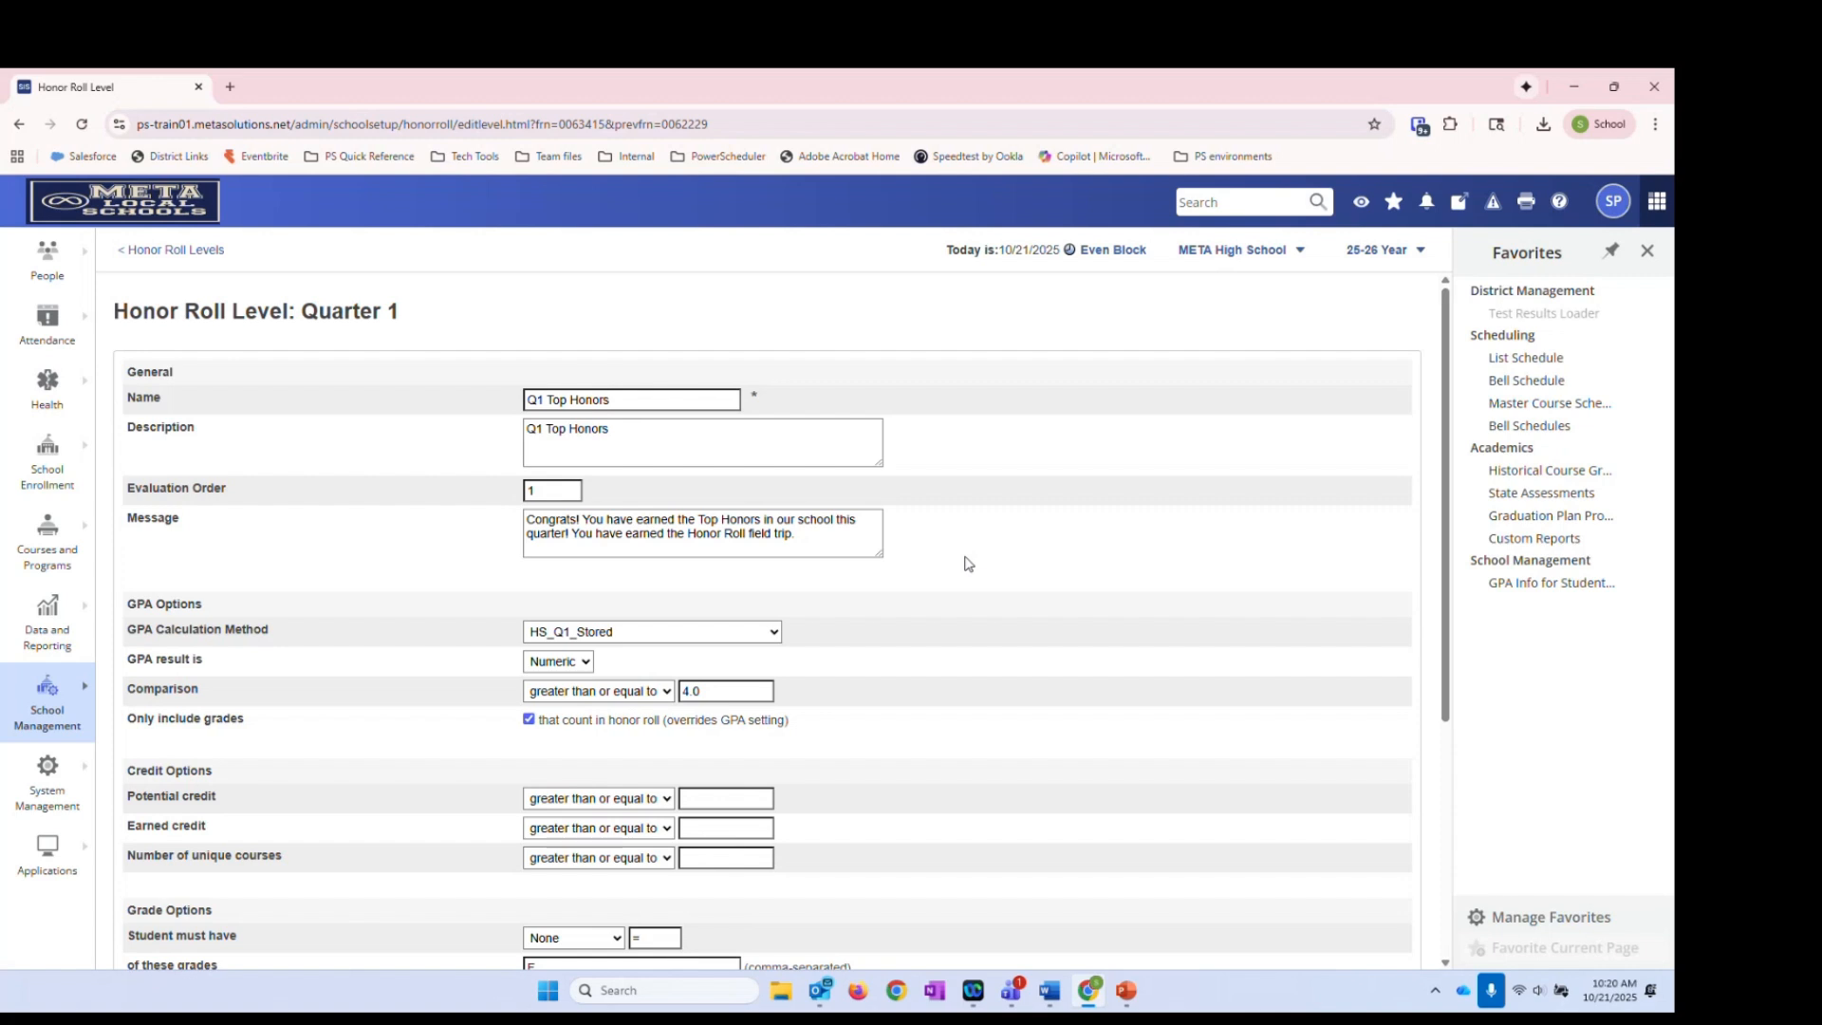
pyautogui.scroll(-2, 911, 603)
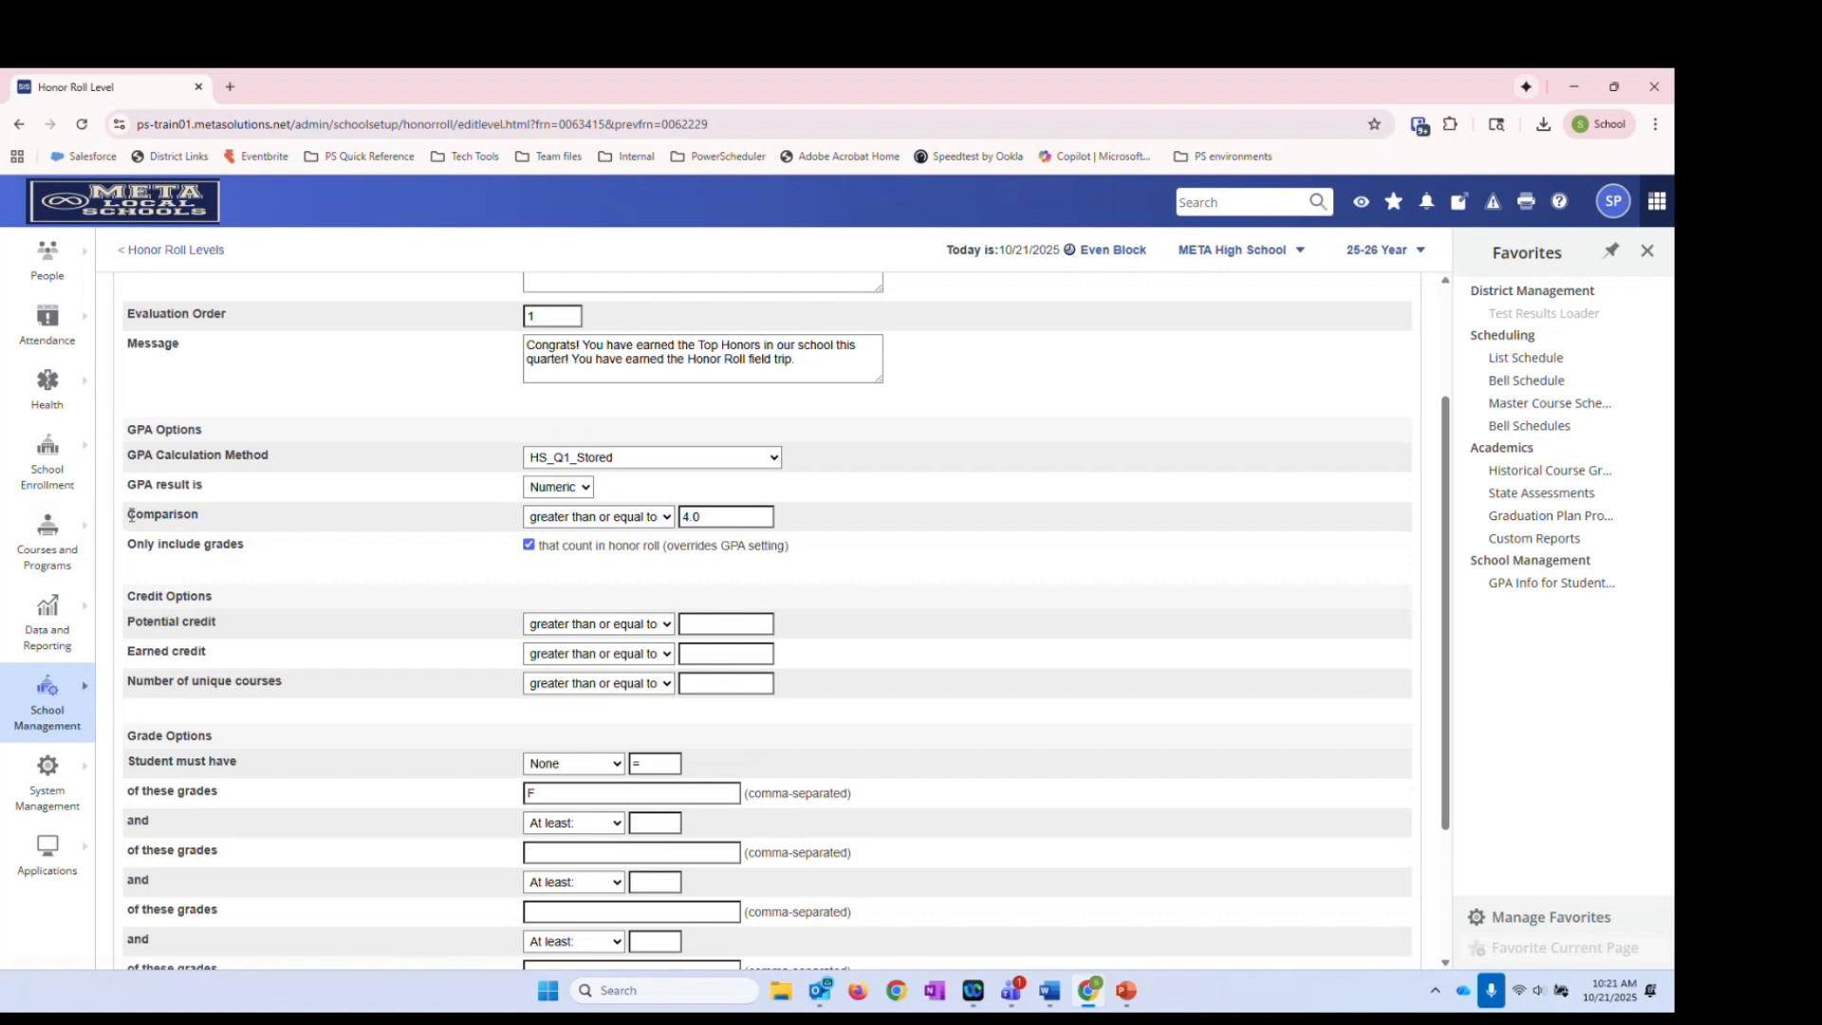
pyautogui.moveTo(124, 515); pyautogui.dragTo(269, 529)
pyautogui.click(726, 519)
pyautogui.scroll(3, 810, 455)
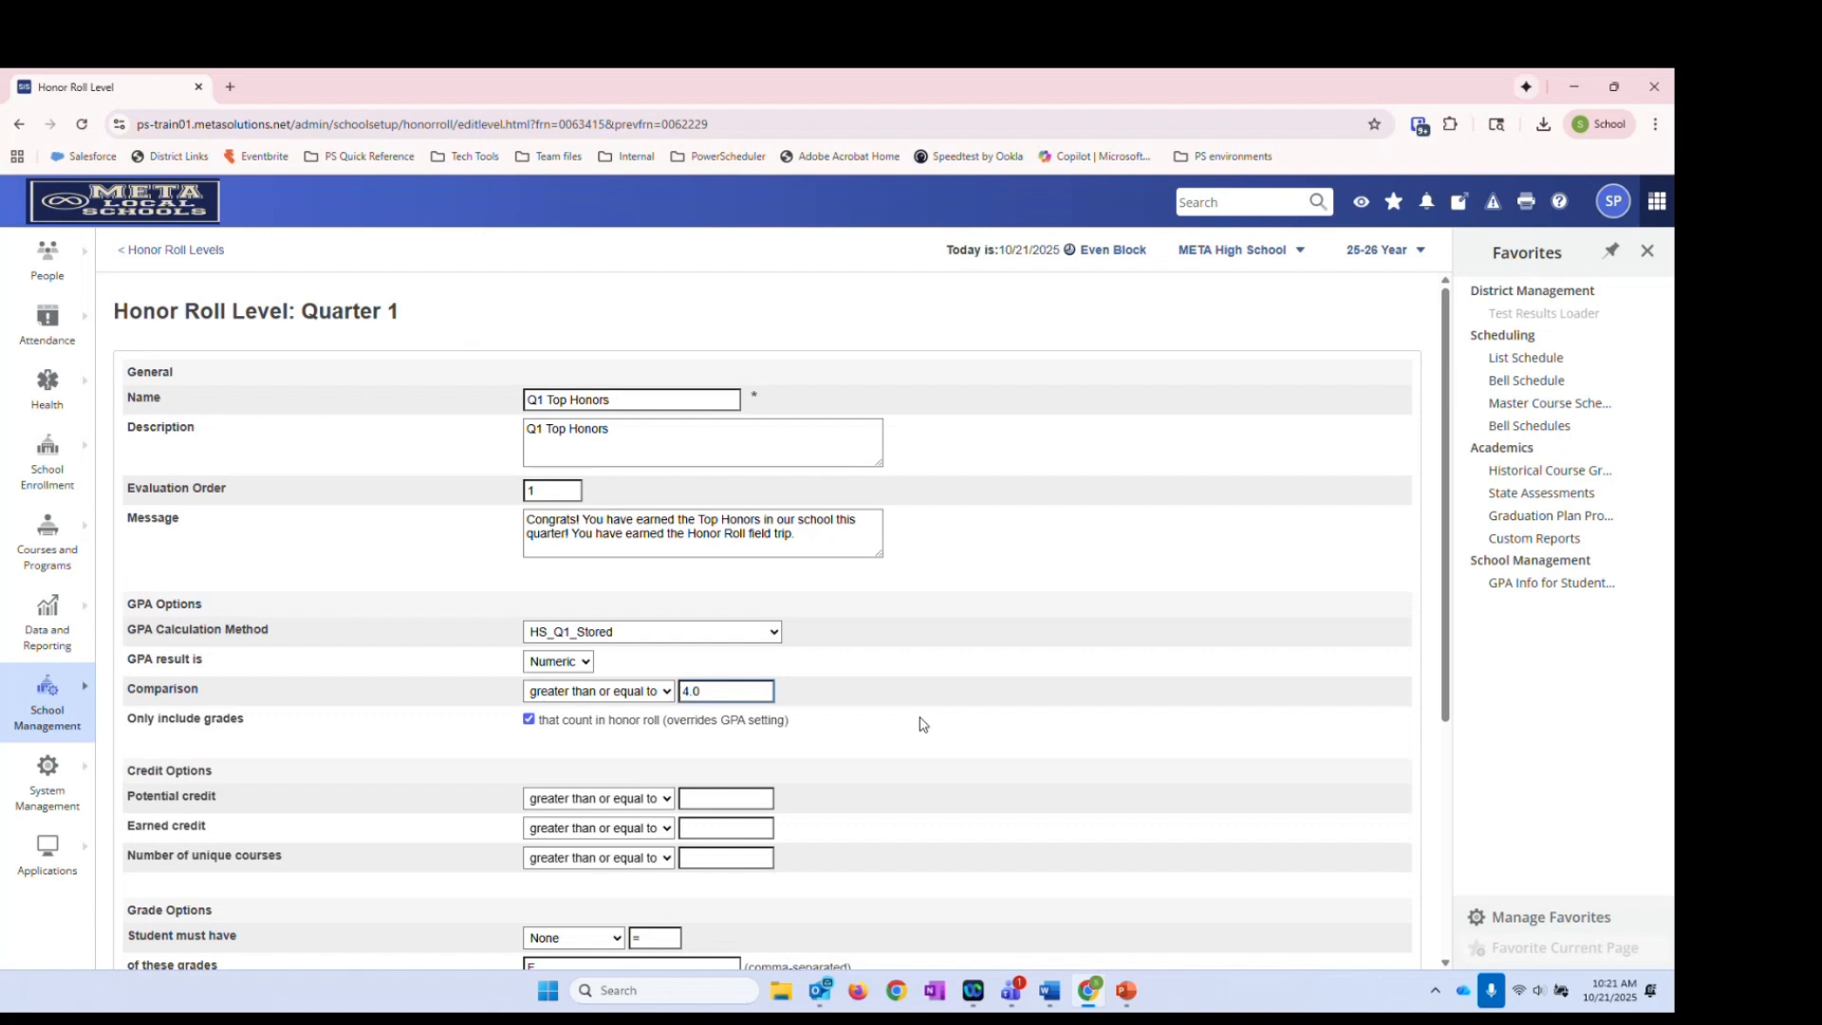
pyautogui.scroll(-4, 918, 726)
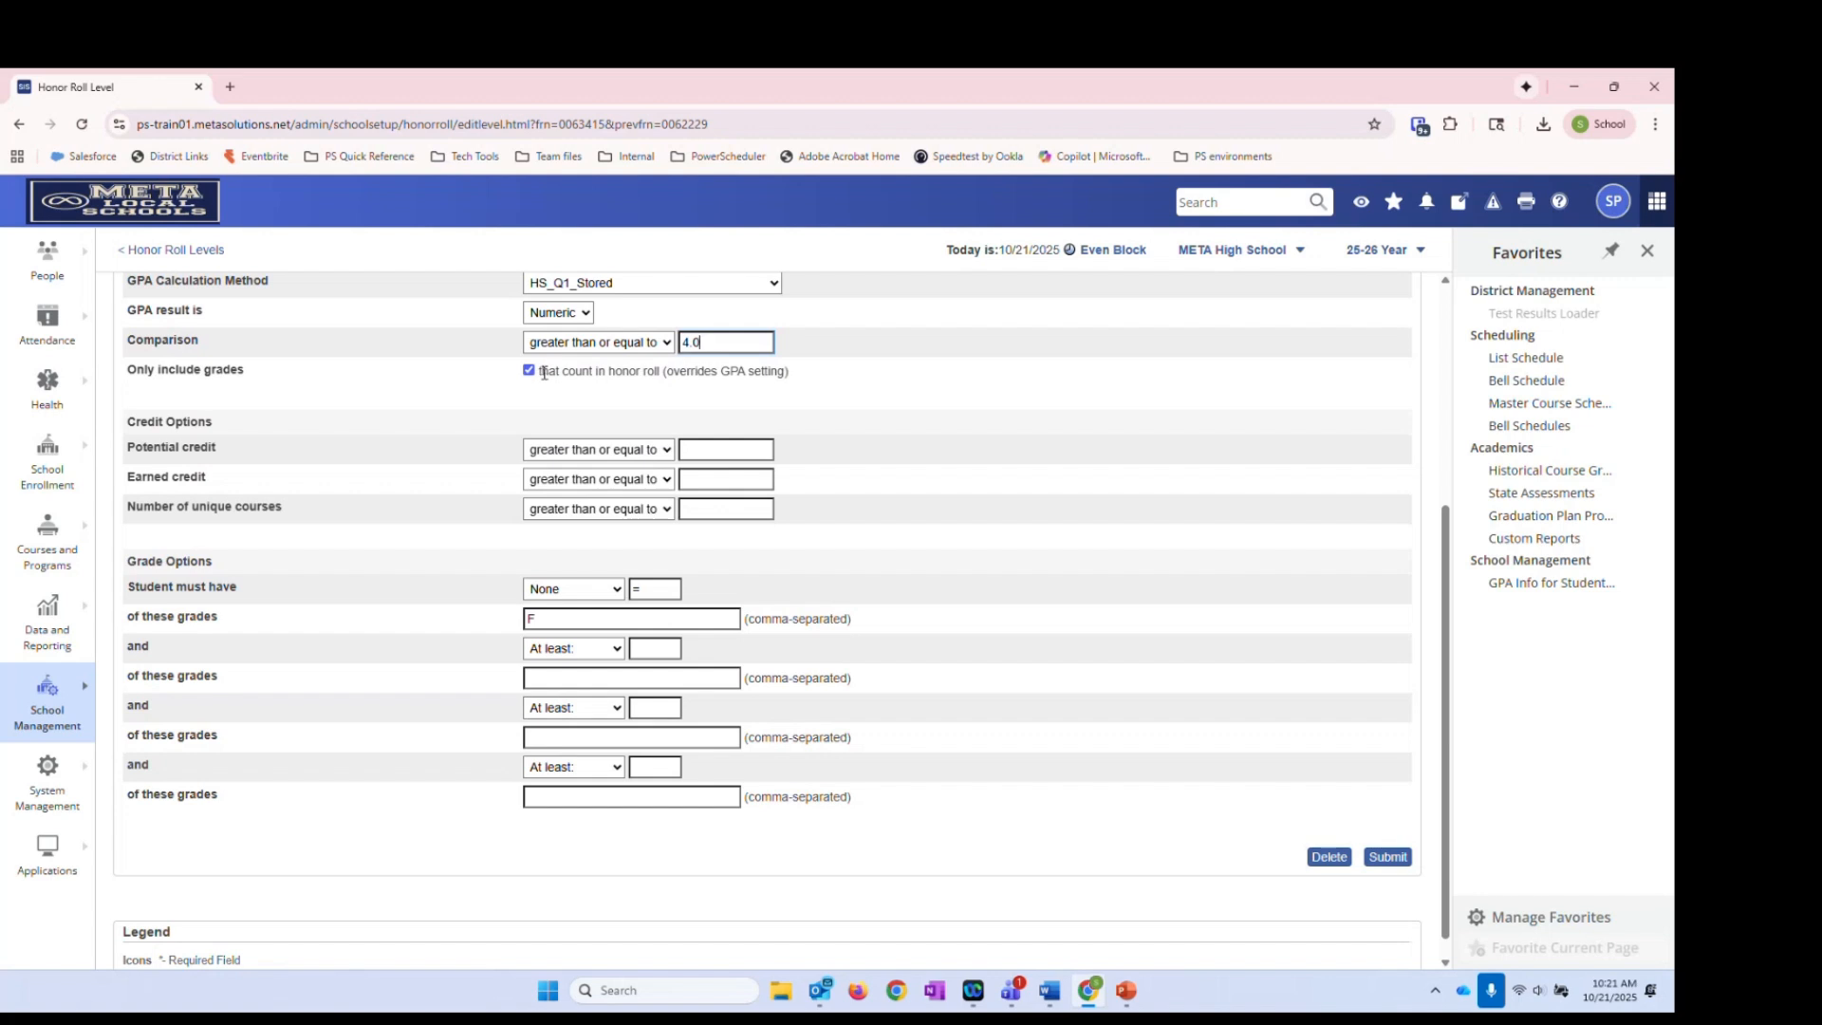
pyautogui.moveTo(660, 371); pyautogui.dragTo(538, 372)
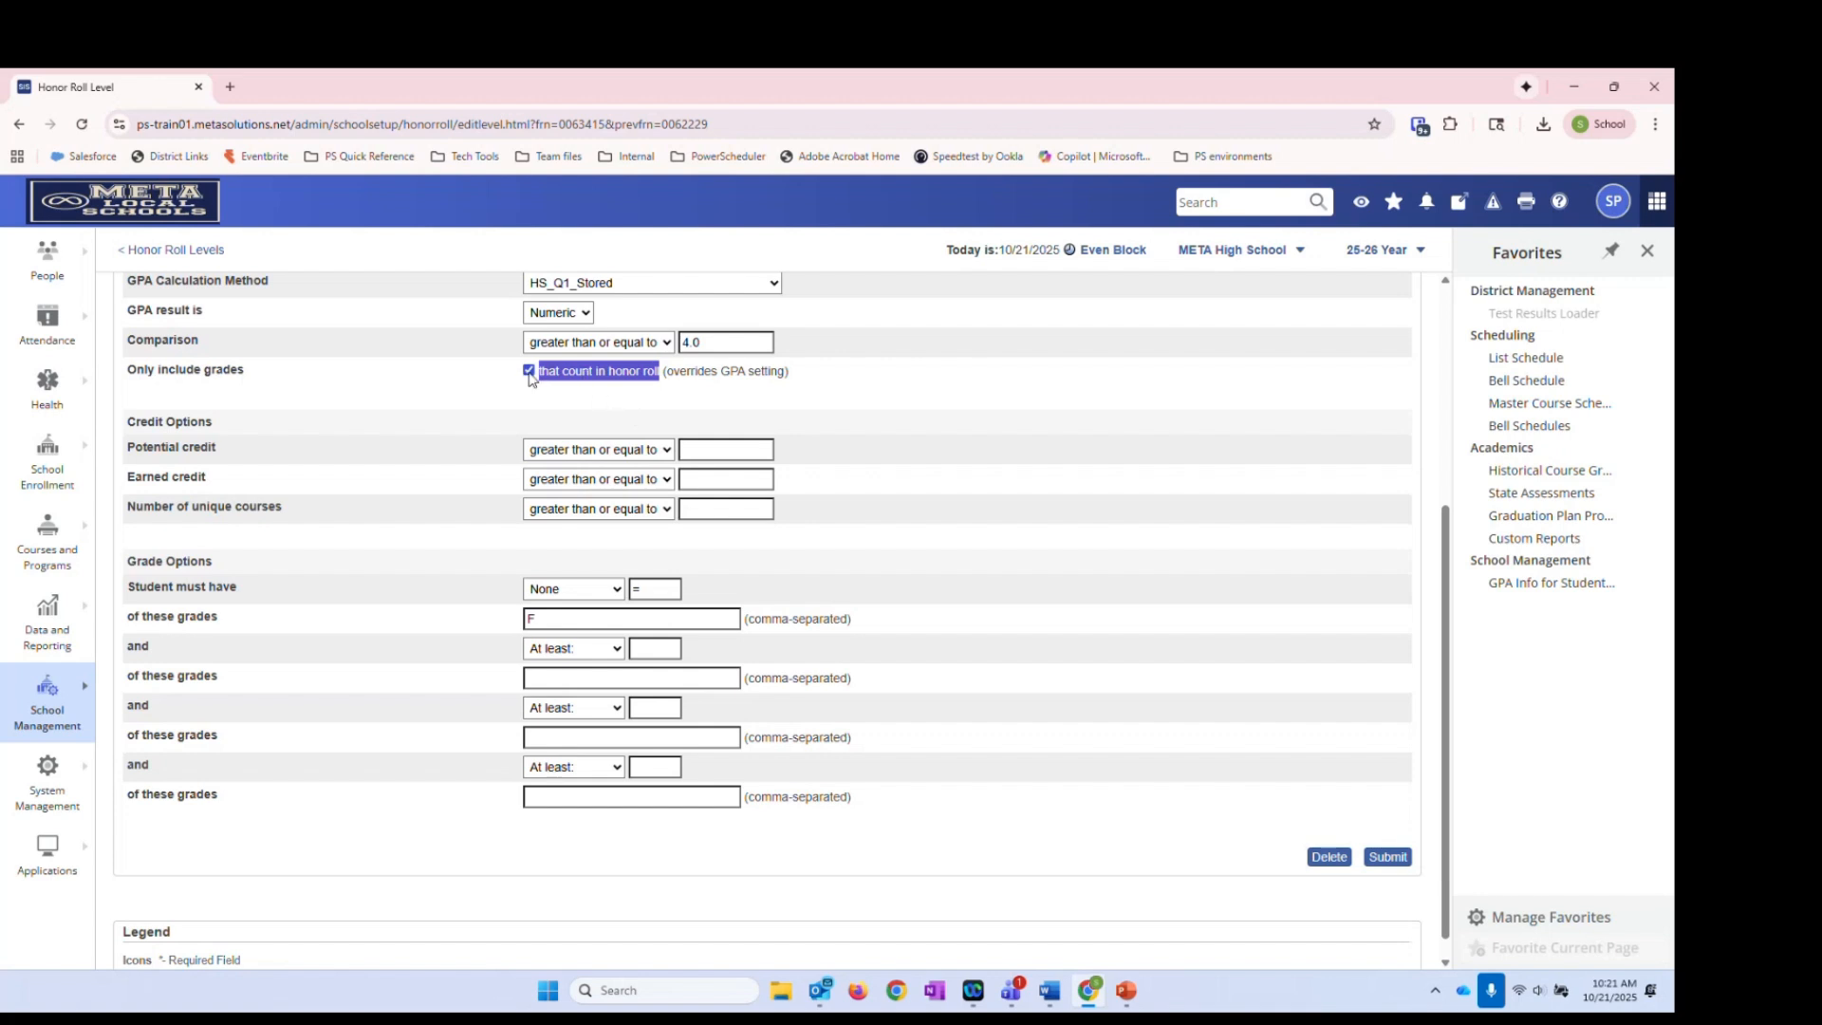
pyautogui.click(574, 397)
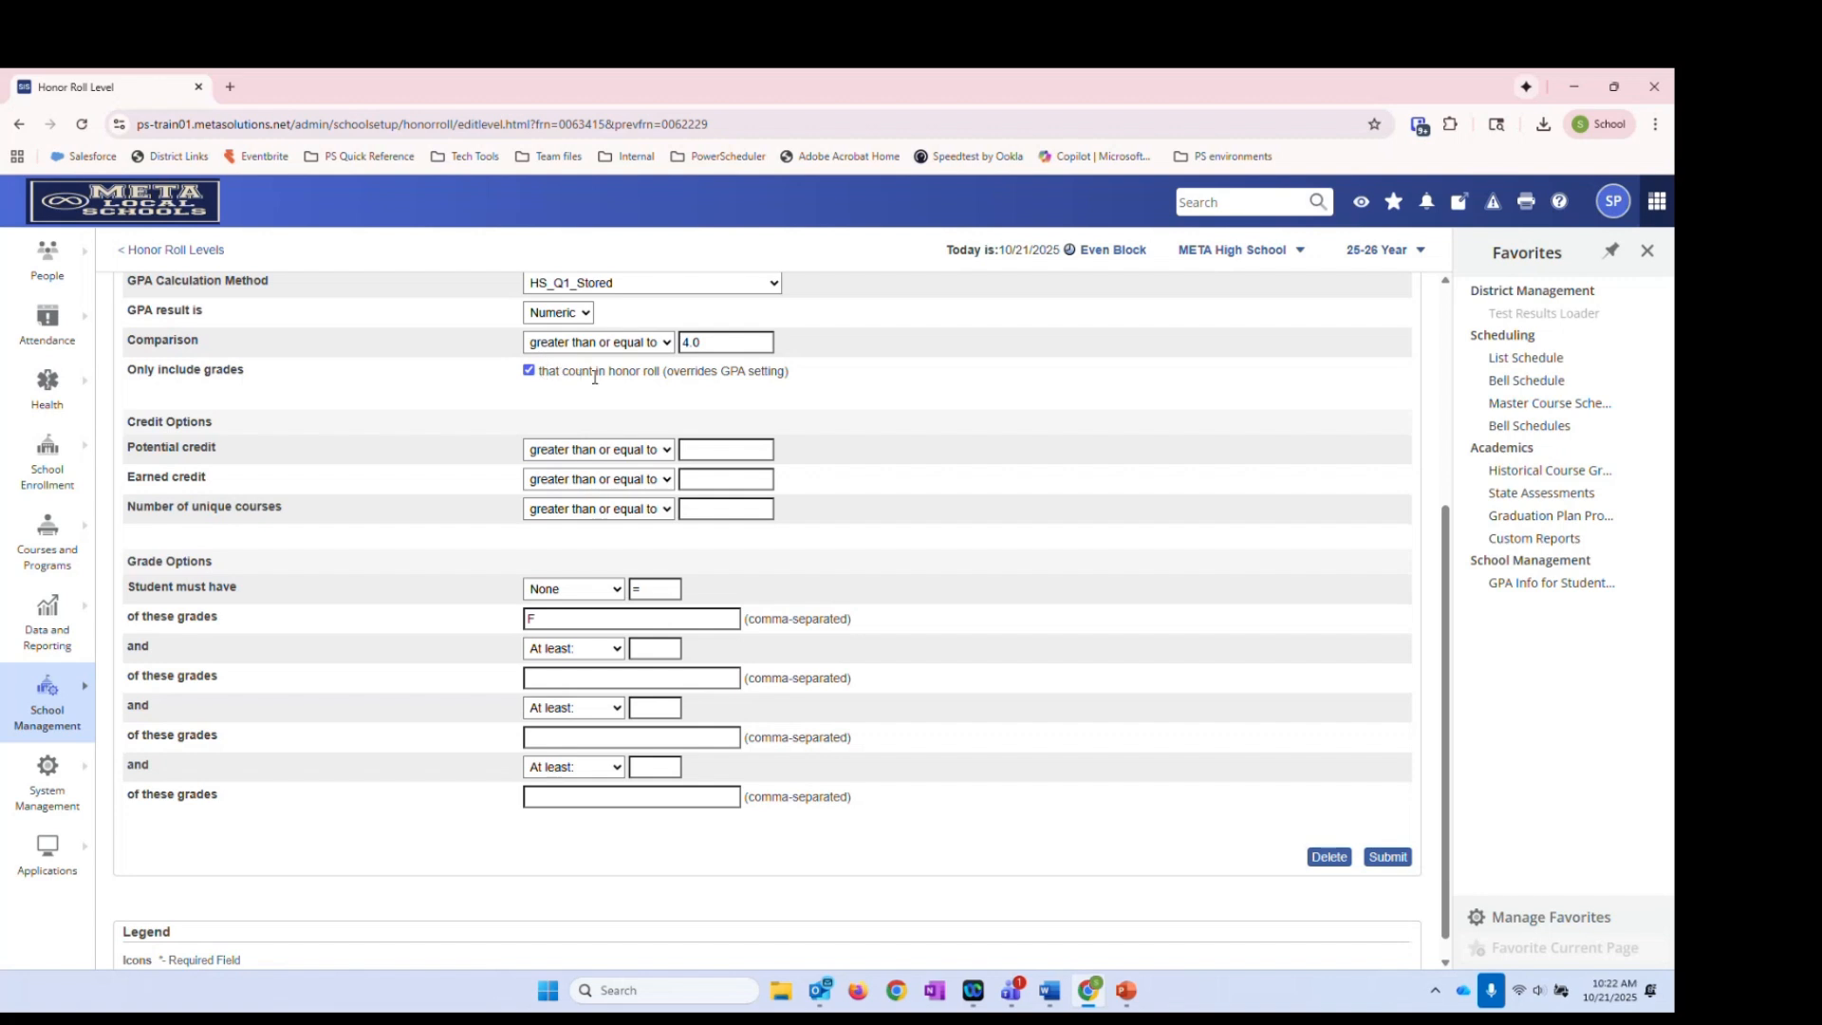
pyautogui.scroll(1, 641, 393)
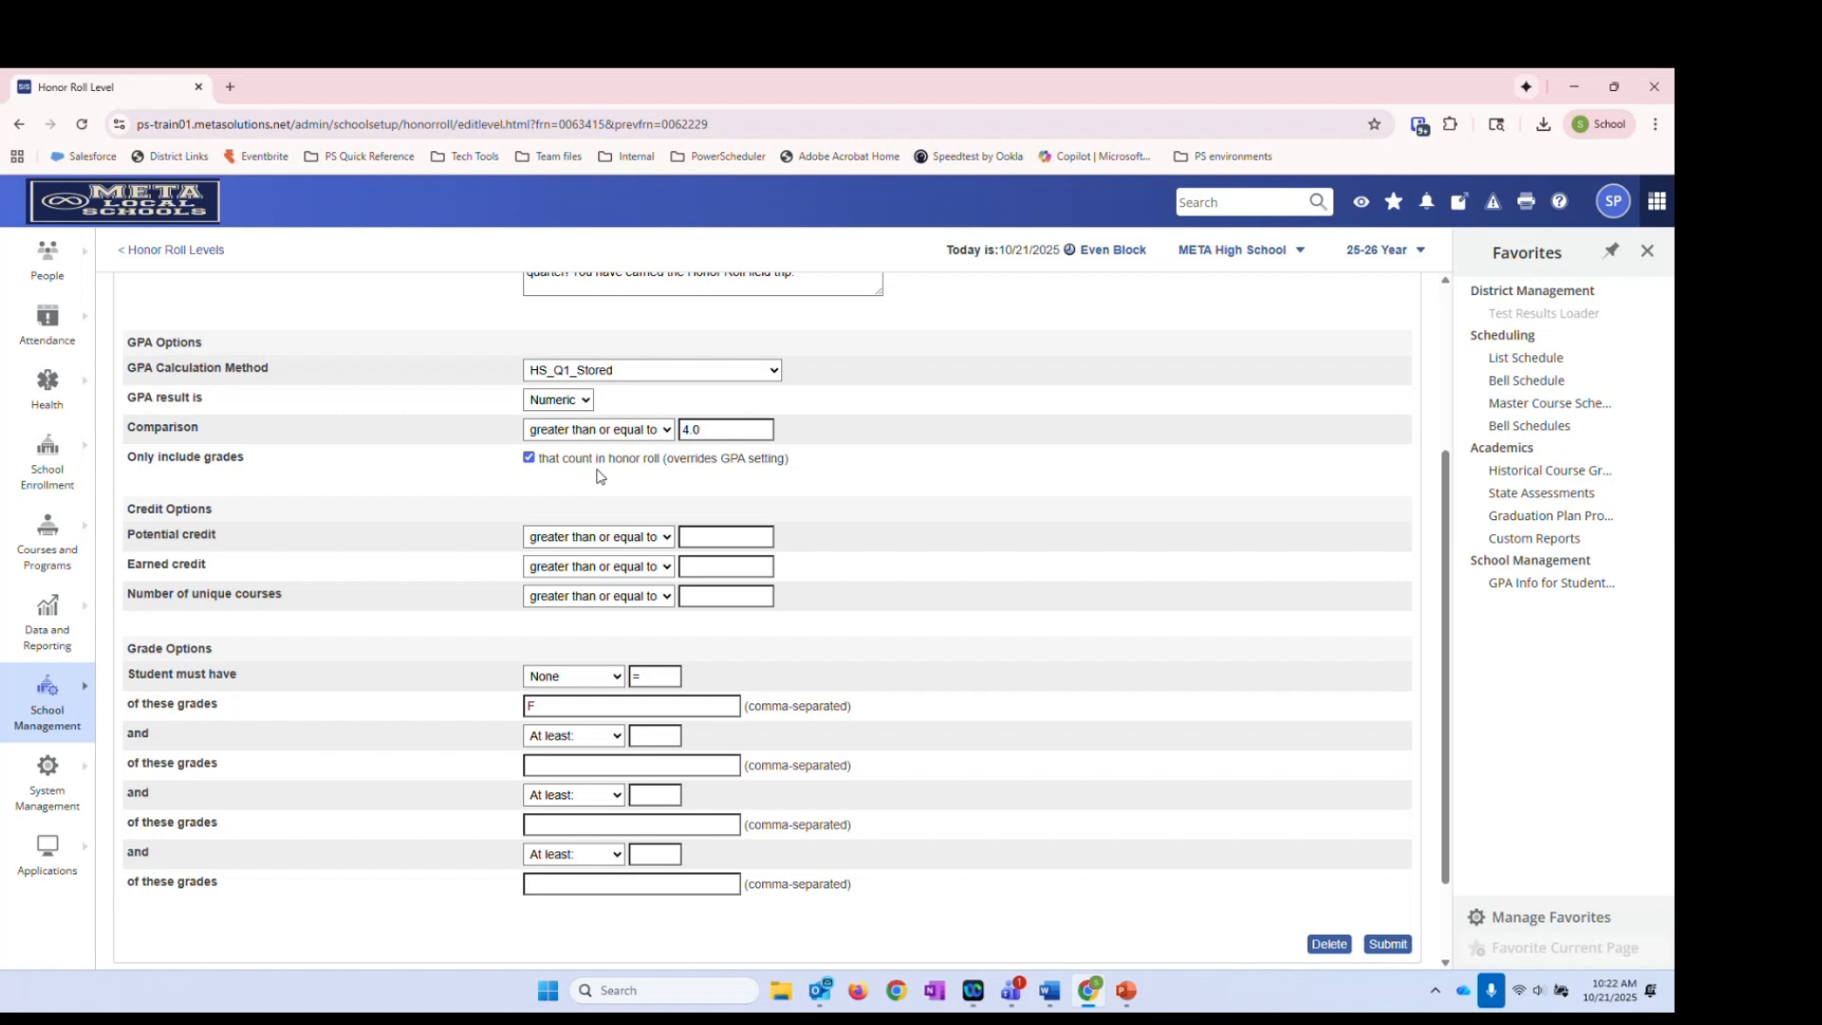
pyautogui.scroll(-2, 579, 499)
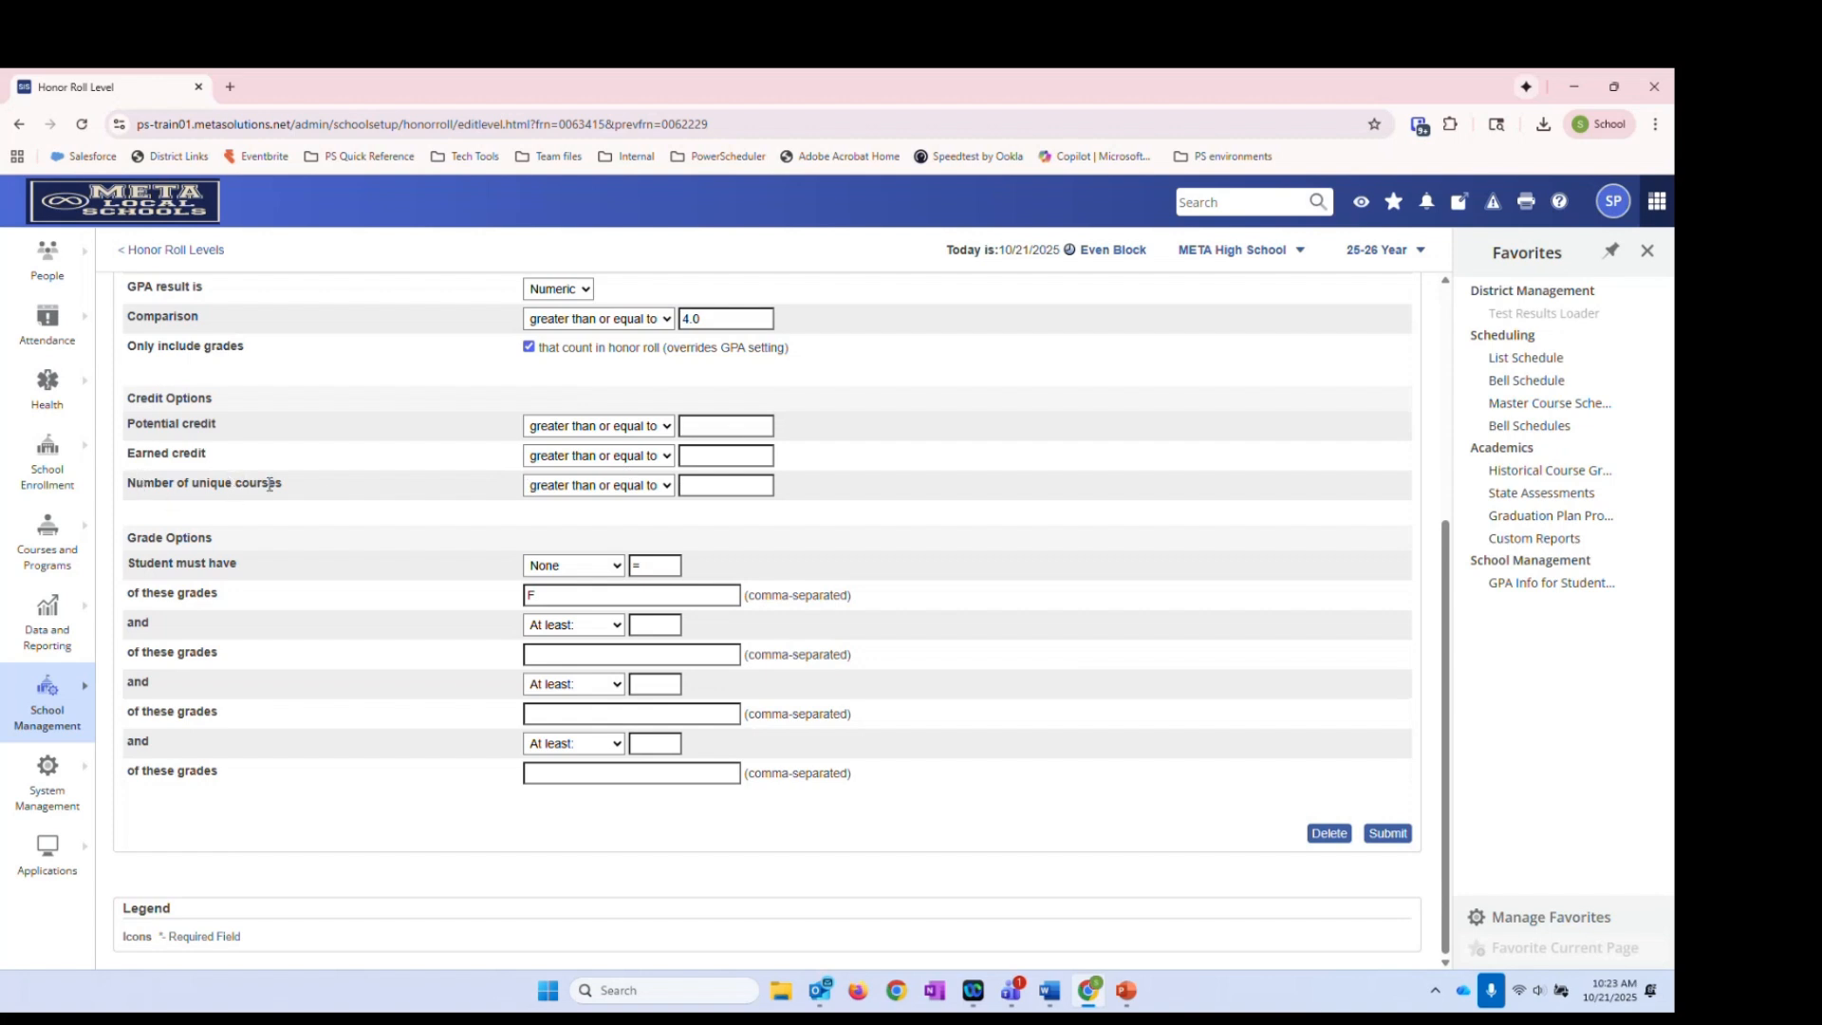
pyautogui.click(598, 495)
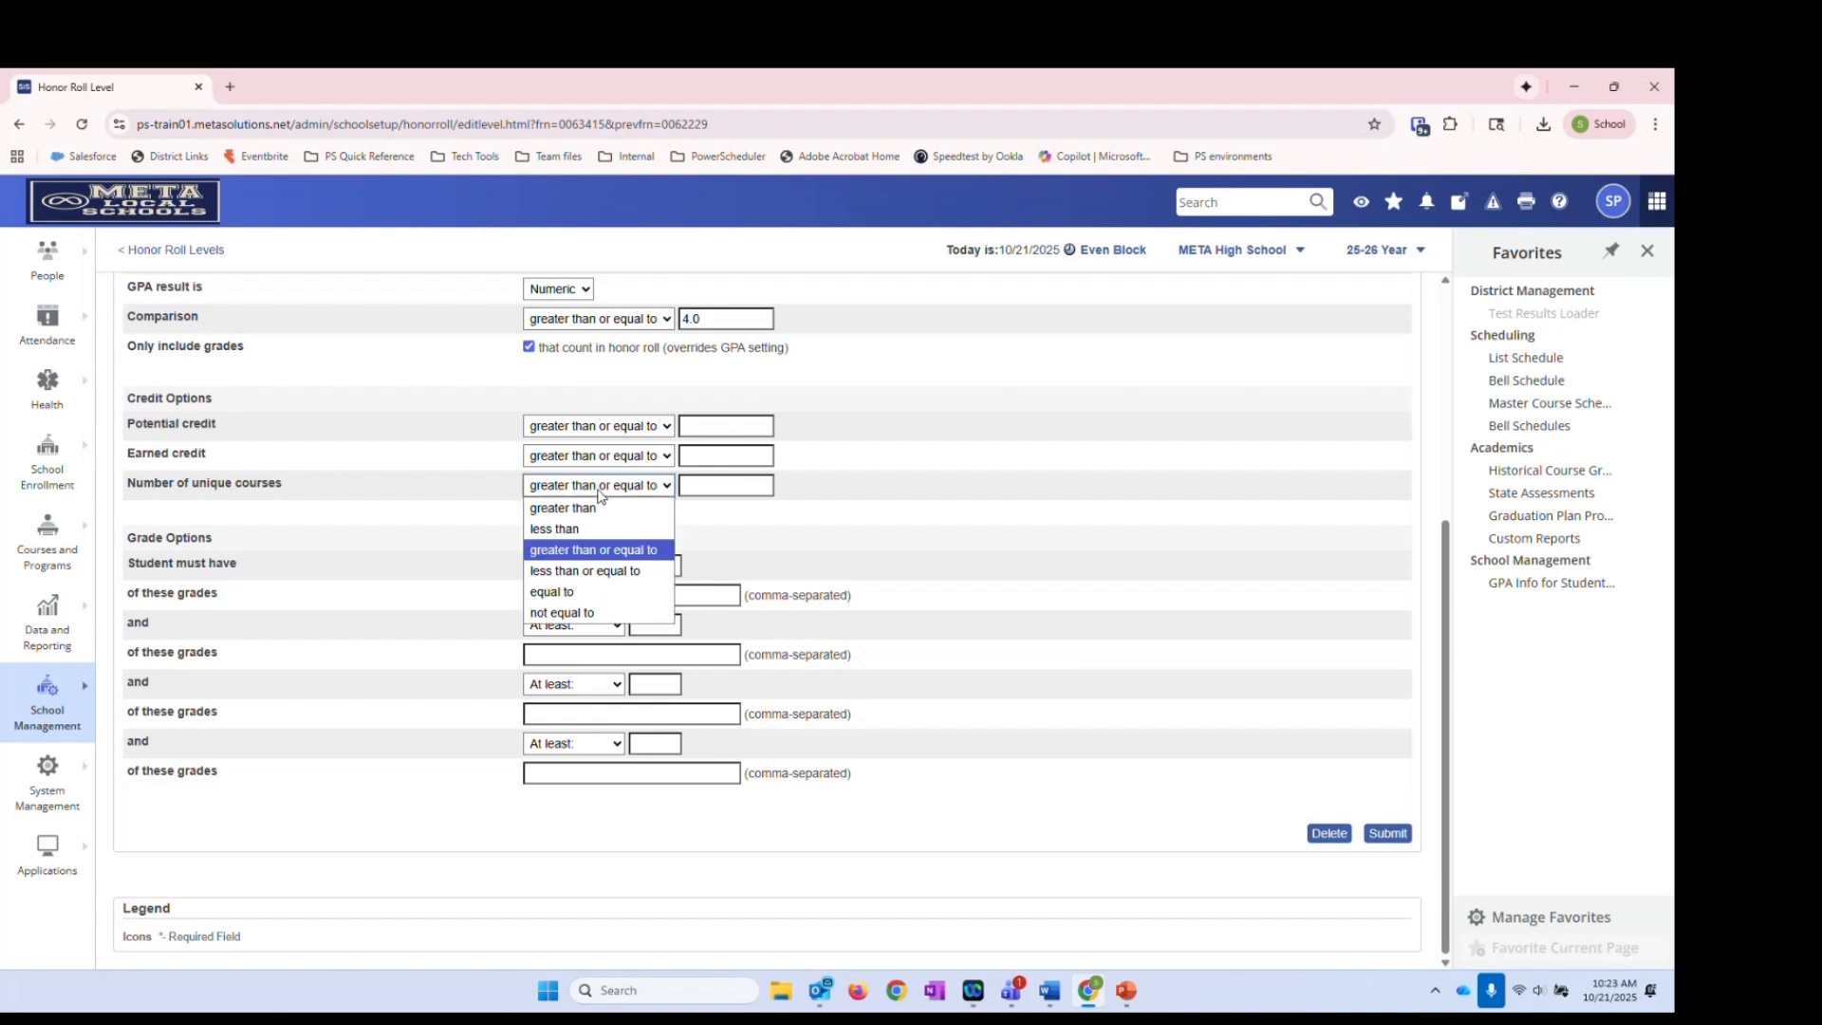
pyautogui.click(593, 549)
pyautogui.click(710, 489)
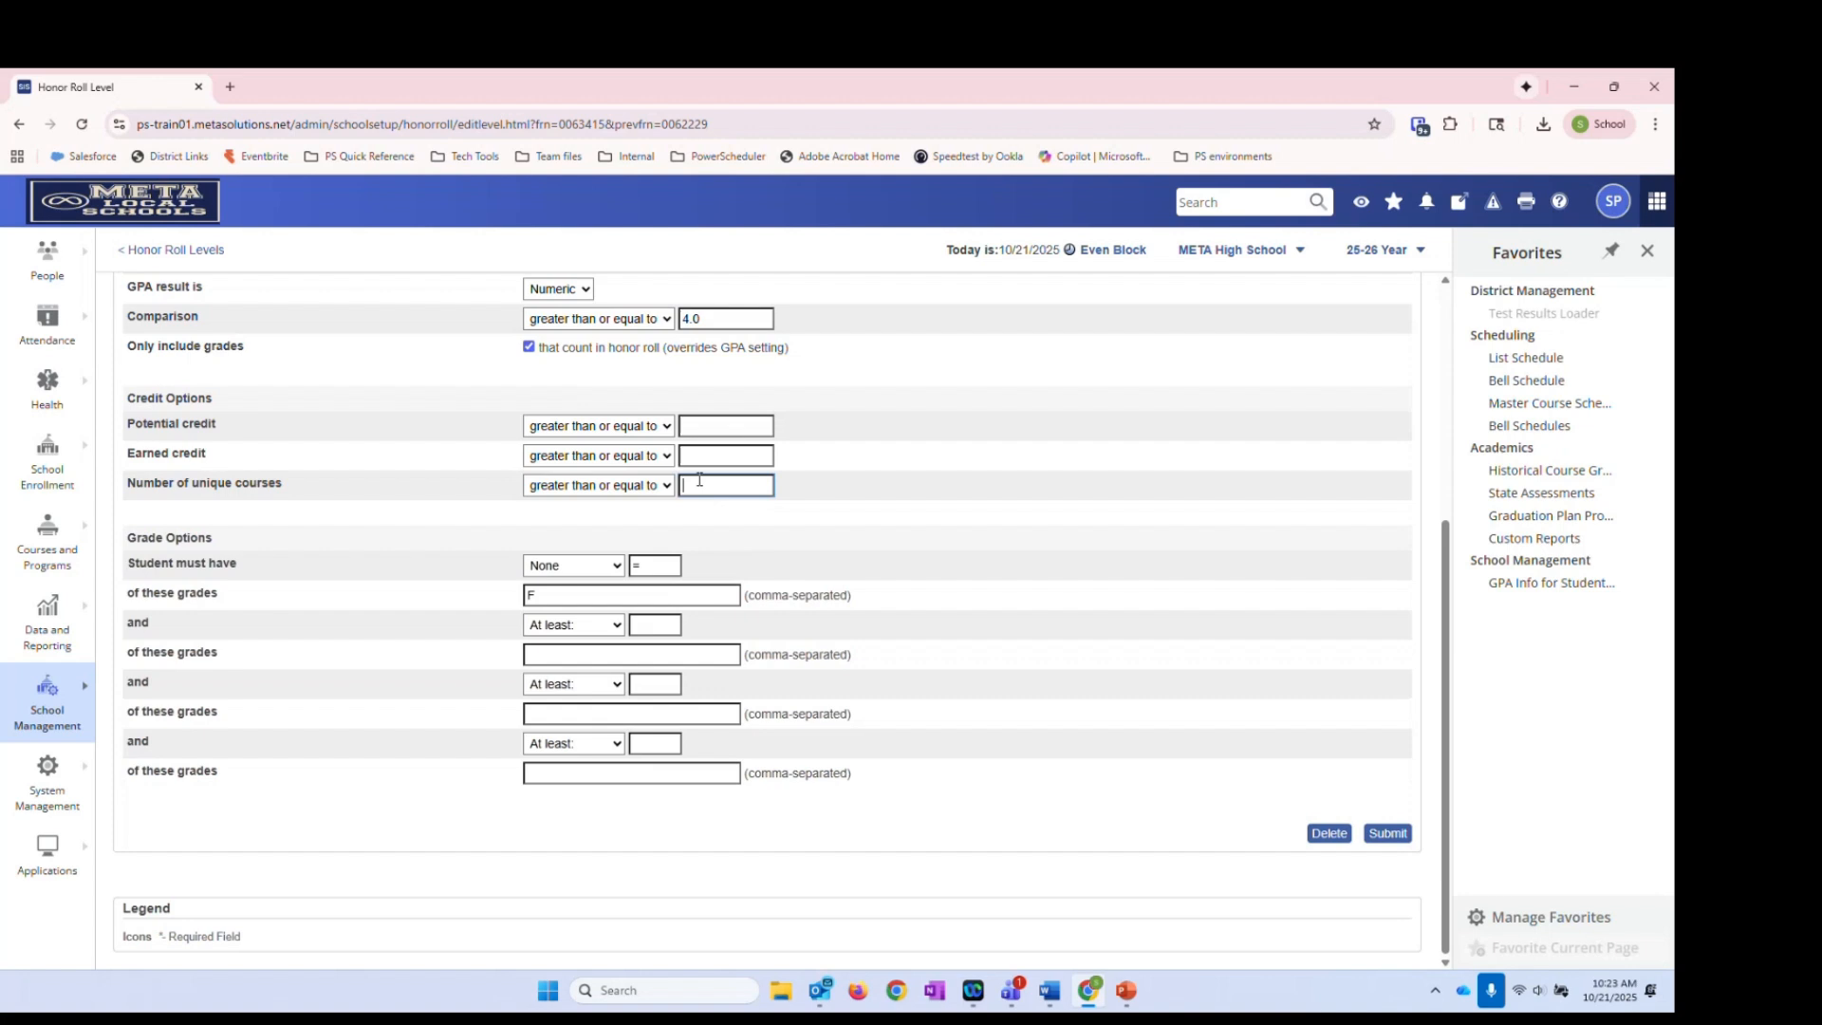
pyautogui.write('5')
pyautogui.doubleClick(687, 486)
pyautogui.press('BackSpace')
pyautogui.scroll(1, 279, 640)
pyautogui.scroll(2, 279, 639)
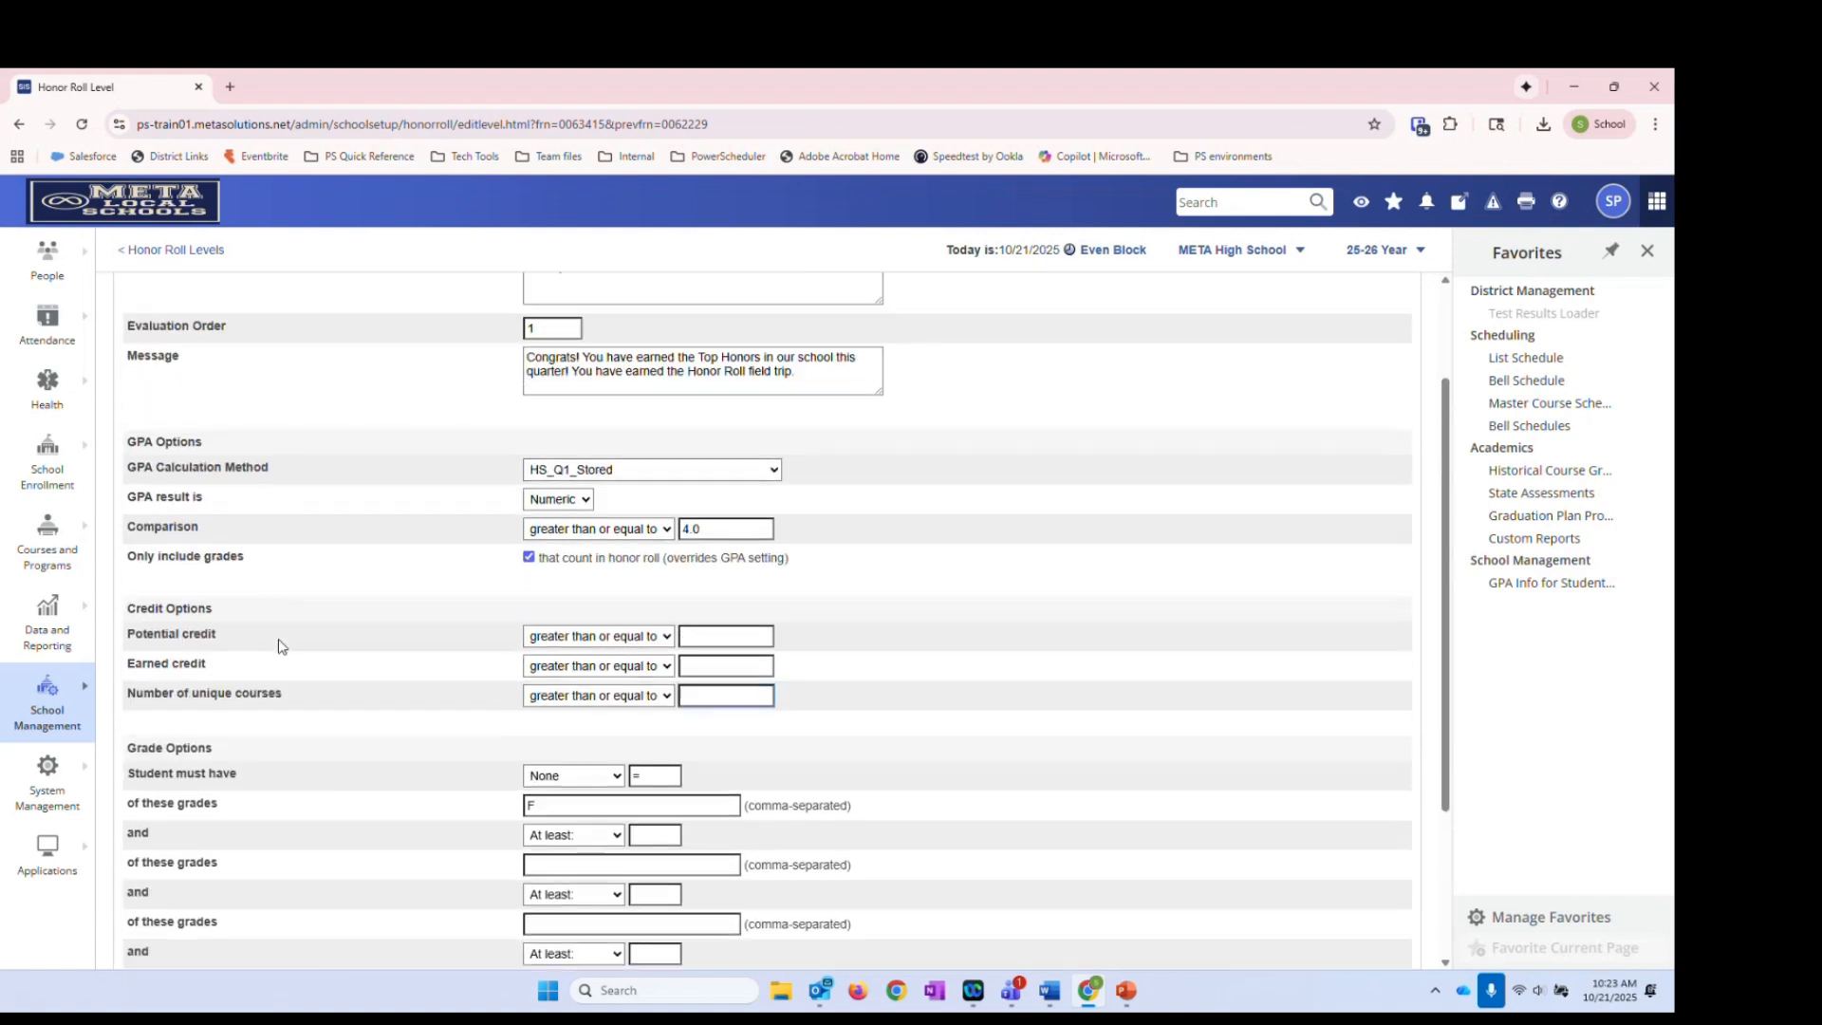
pyautogui.scroll(-3, 579, 579)
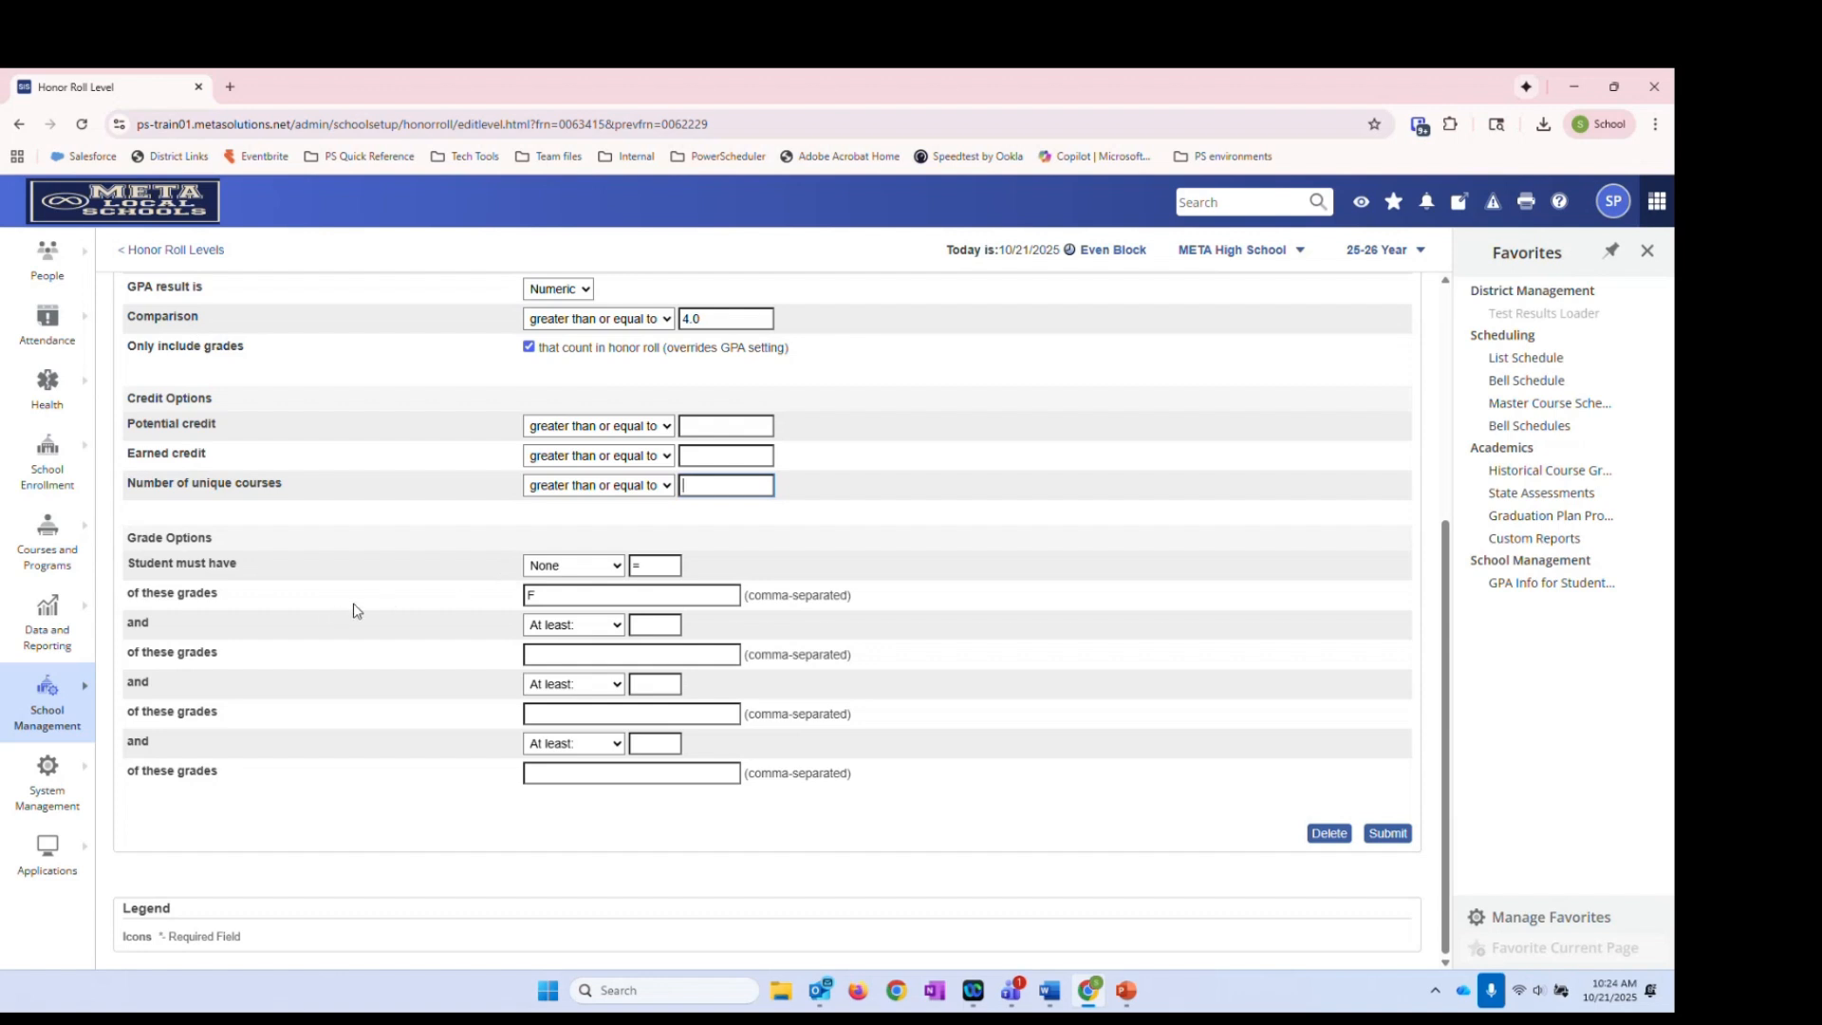
pyautogui.click(540, 593)
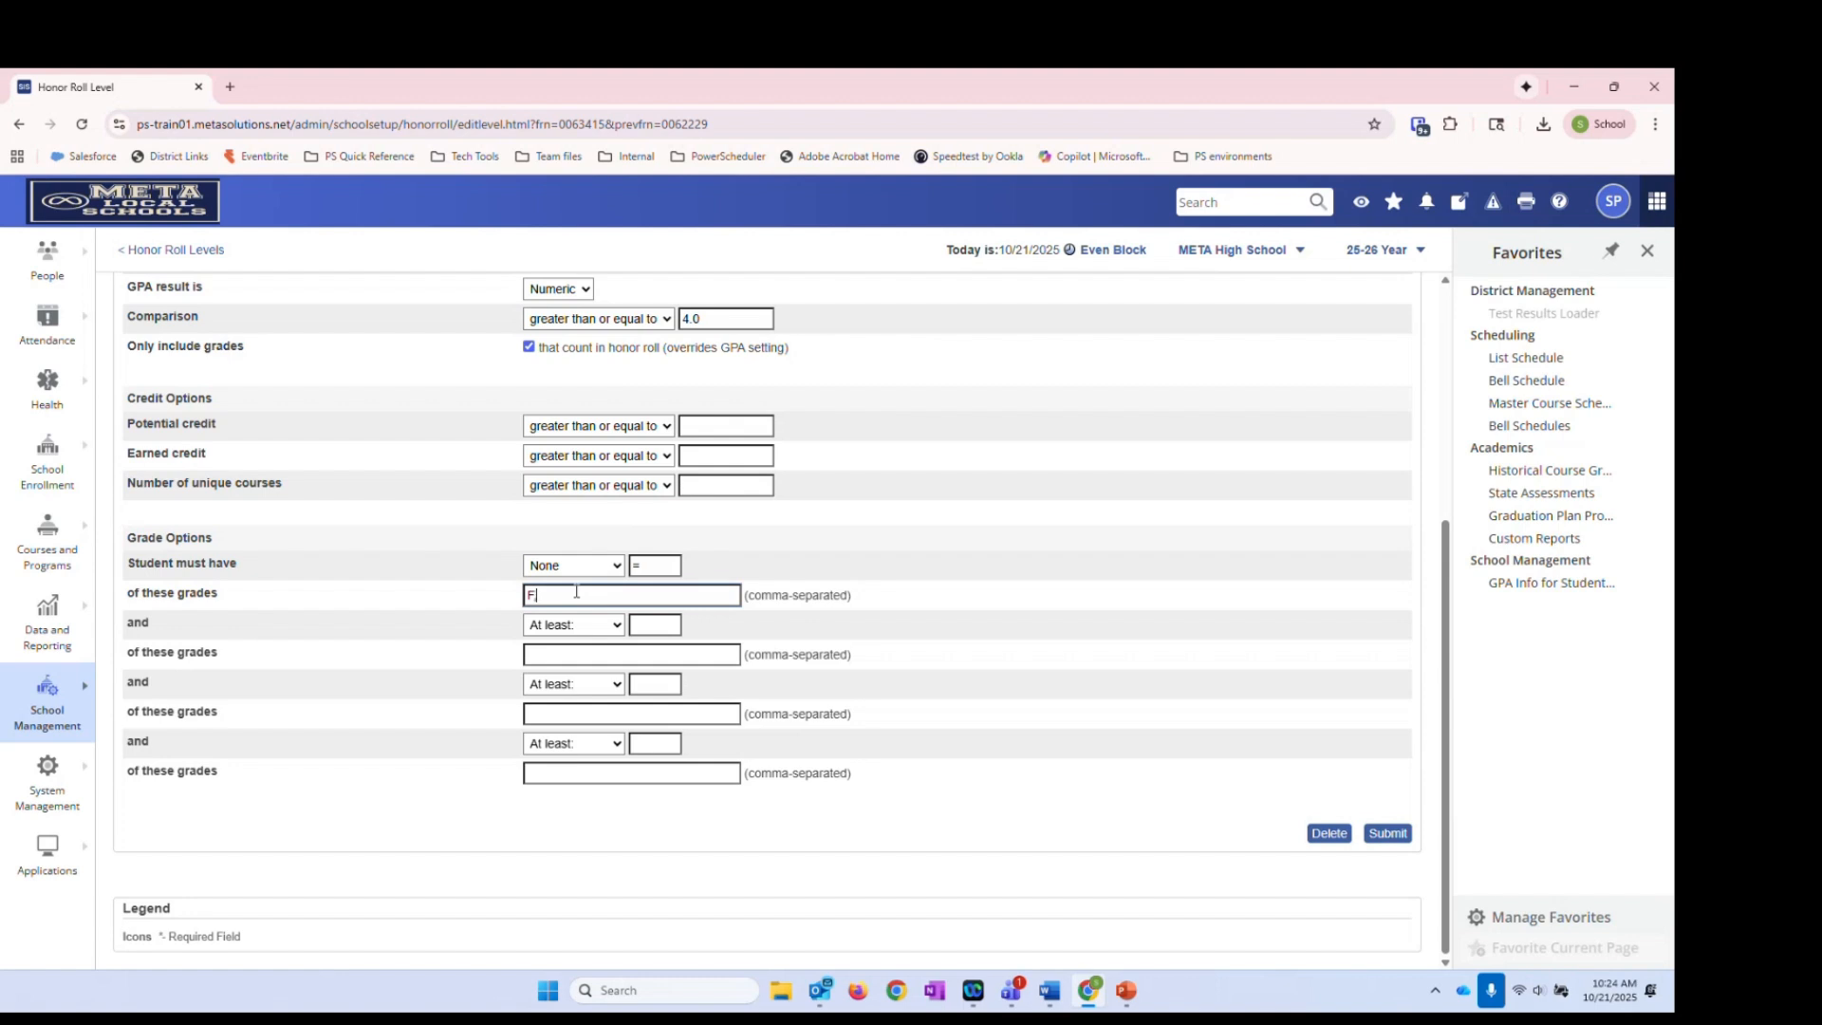
# Extend the excluded grades to F, D-, D, D+, keeping the Student must have condition None
pyautogui.write(',D-,D,D+')
pyautogui.click(605, 572)
pyautogui.click(807, 575)
# Leave the next grade condition blank, clearing its qualifier, count 4 and grade A
pyautogui.click(600, 629)
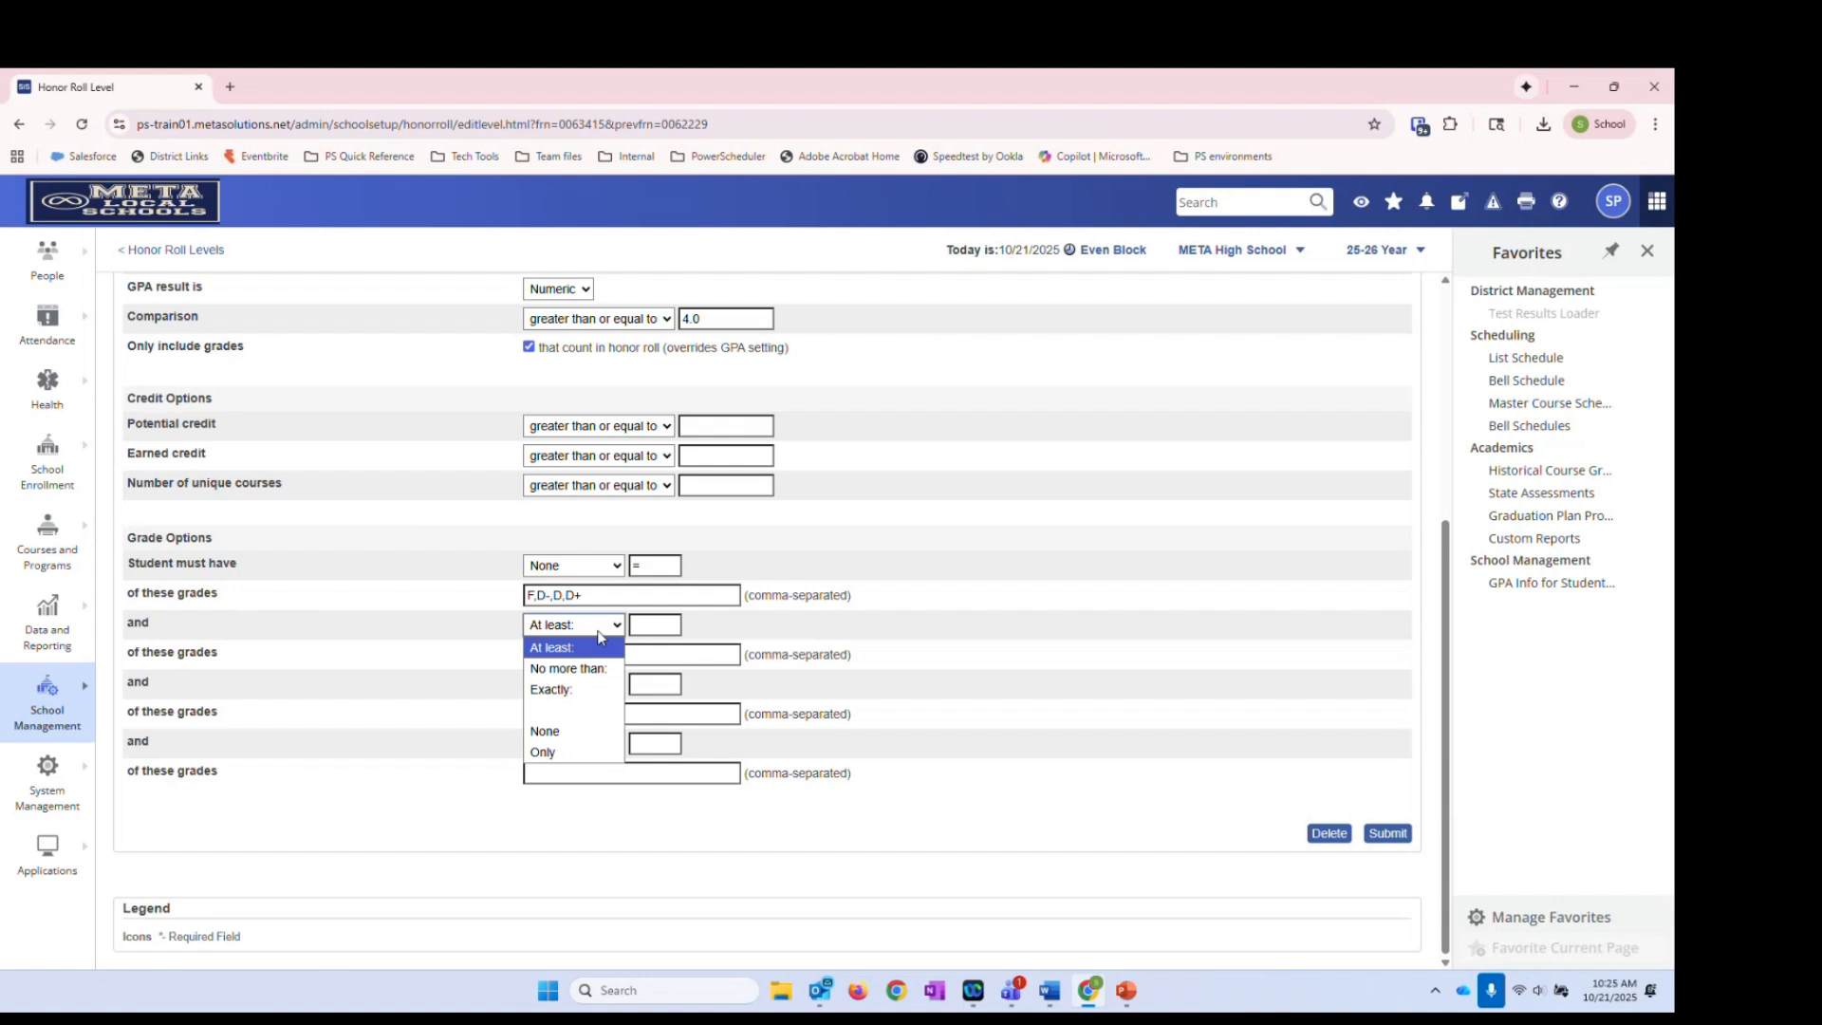
pyautogui.click(599, 647)
pyautogui.click(666, 626)
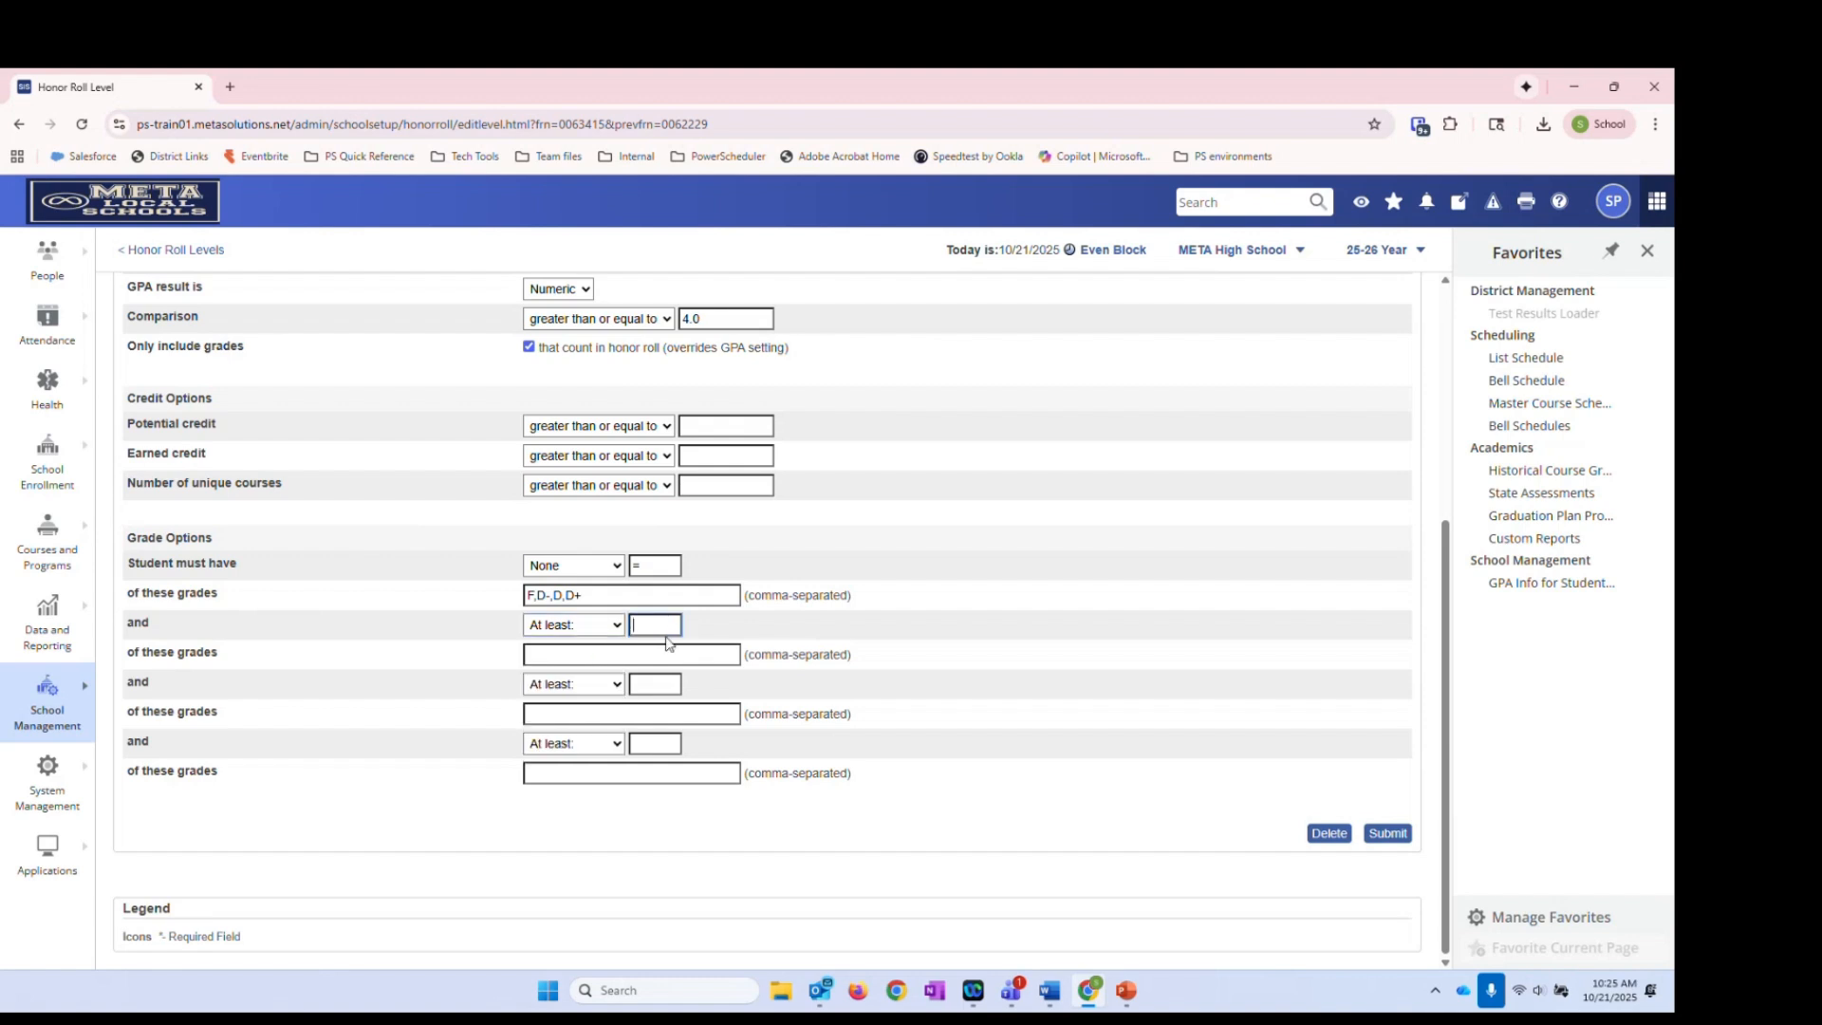
pyautogui.write('4')
pyautogui.click(610, 653)
pyautogui.write('A')
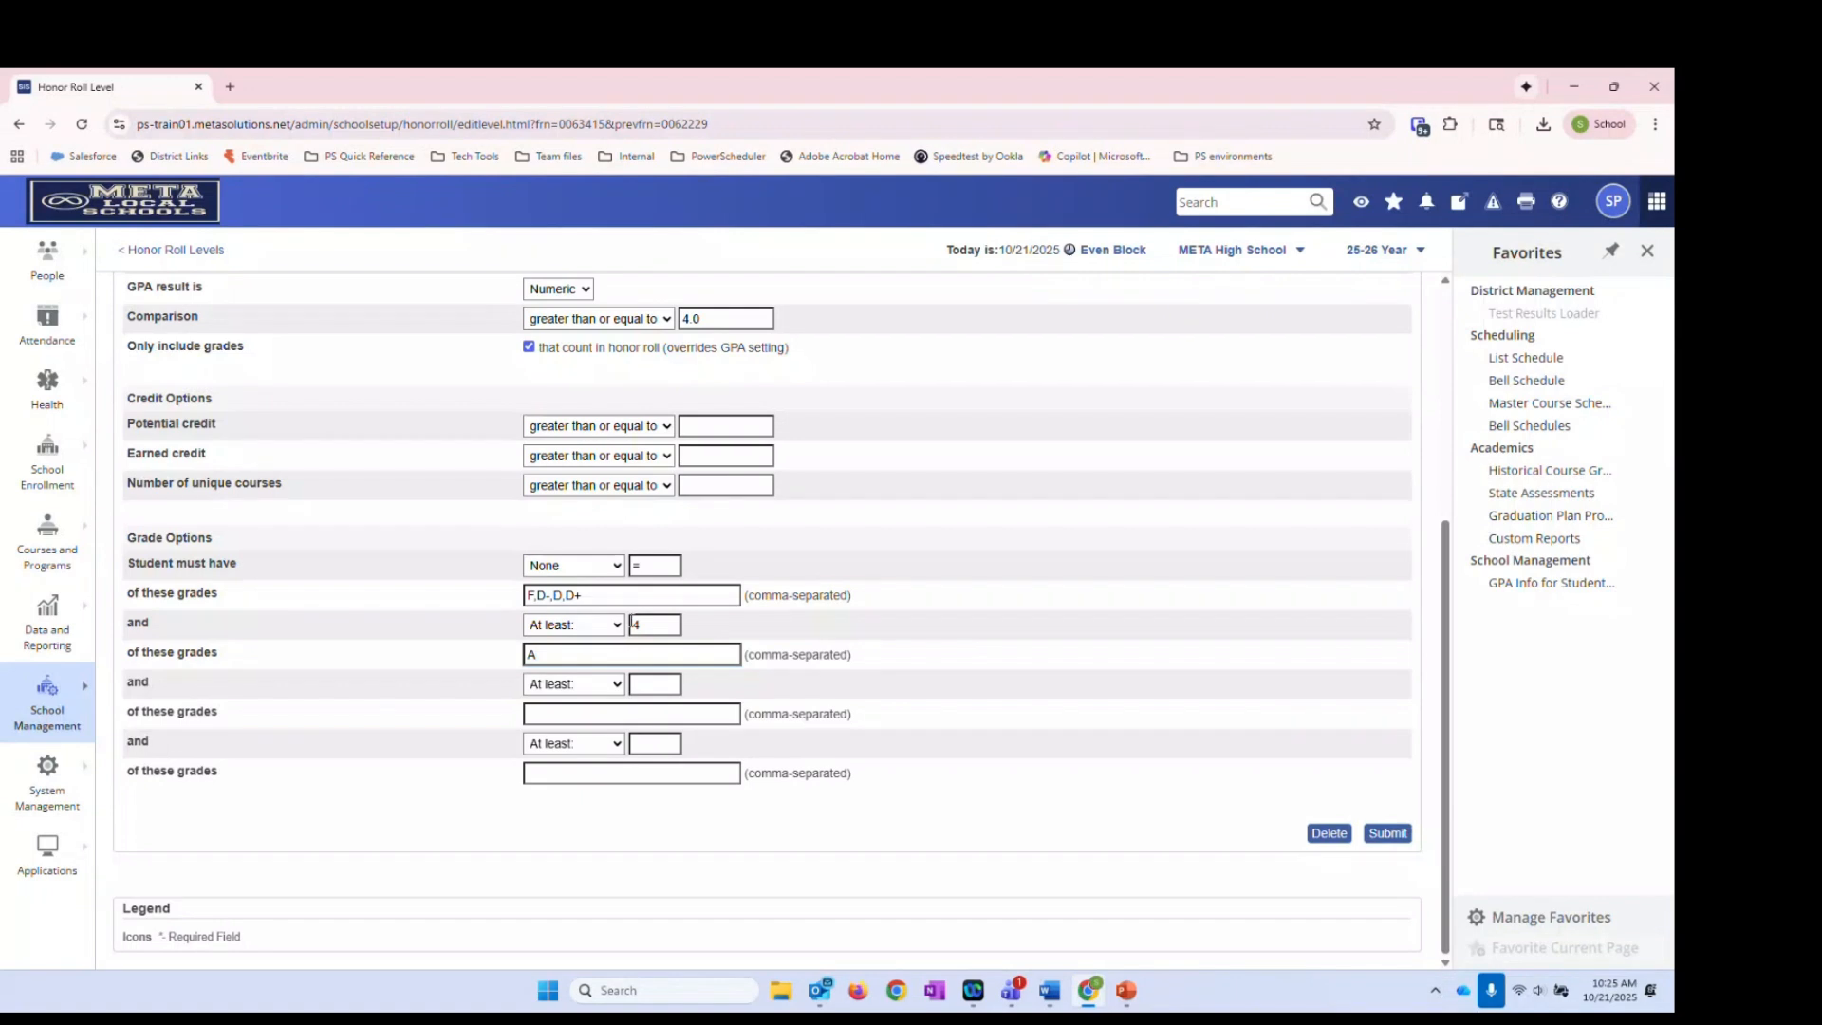
pyautogui.click(603, 625)
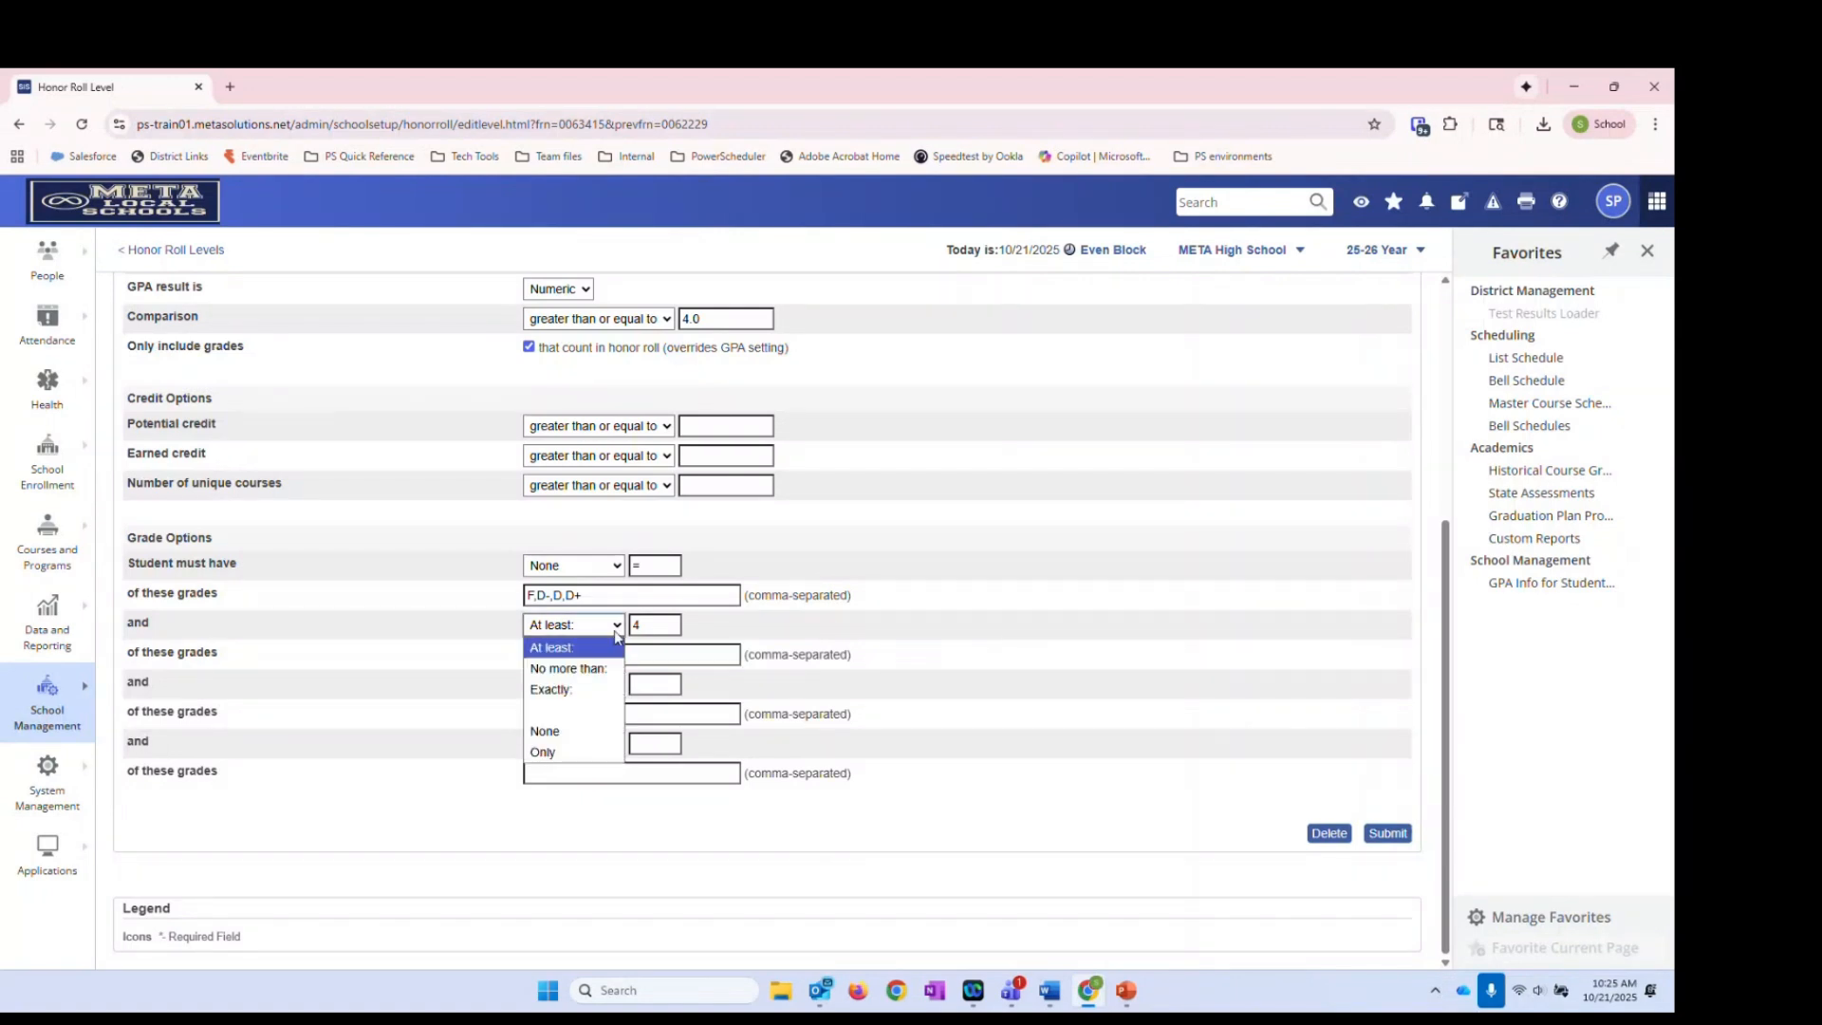
pyautogui.click(574, 709)
pyautogui.press('Tab')
pyautogui.press('Delete')
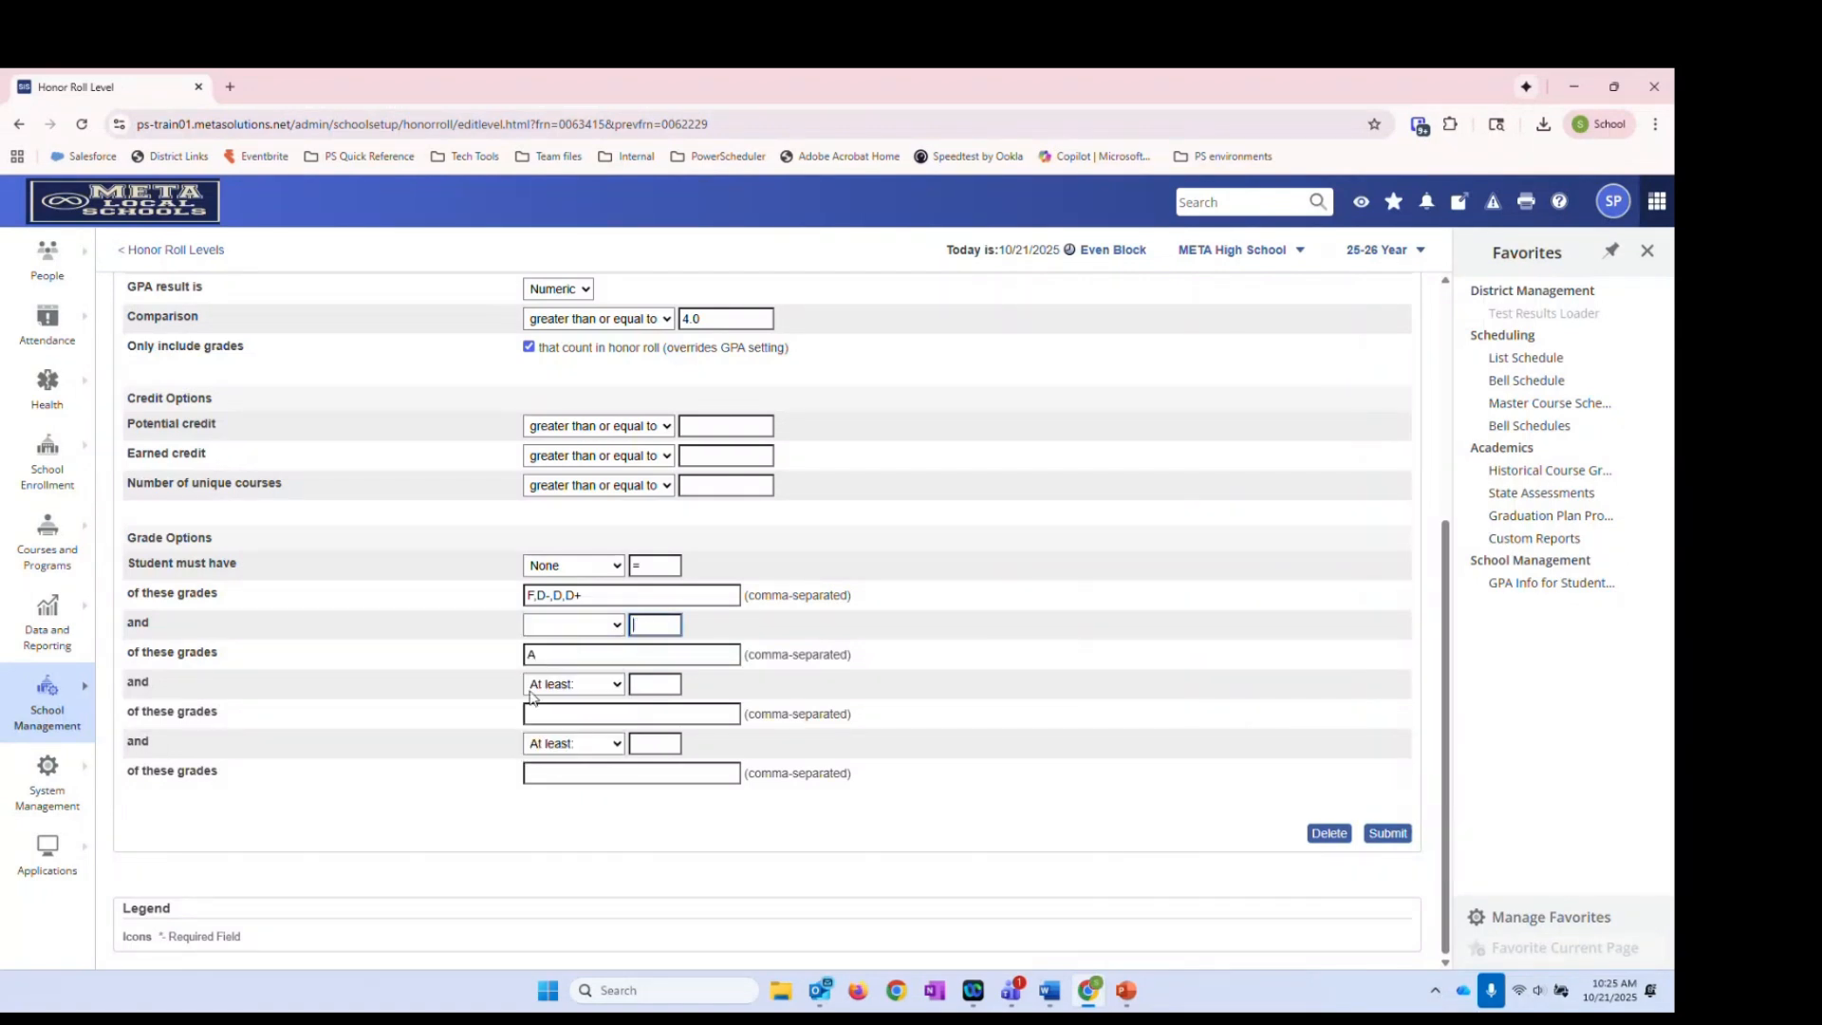
pyautogui.press('Tab')
pyautogui.press('Delete')
pyautogui.scroll(4, 1281, 508)
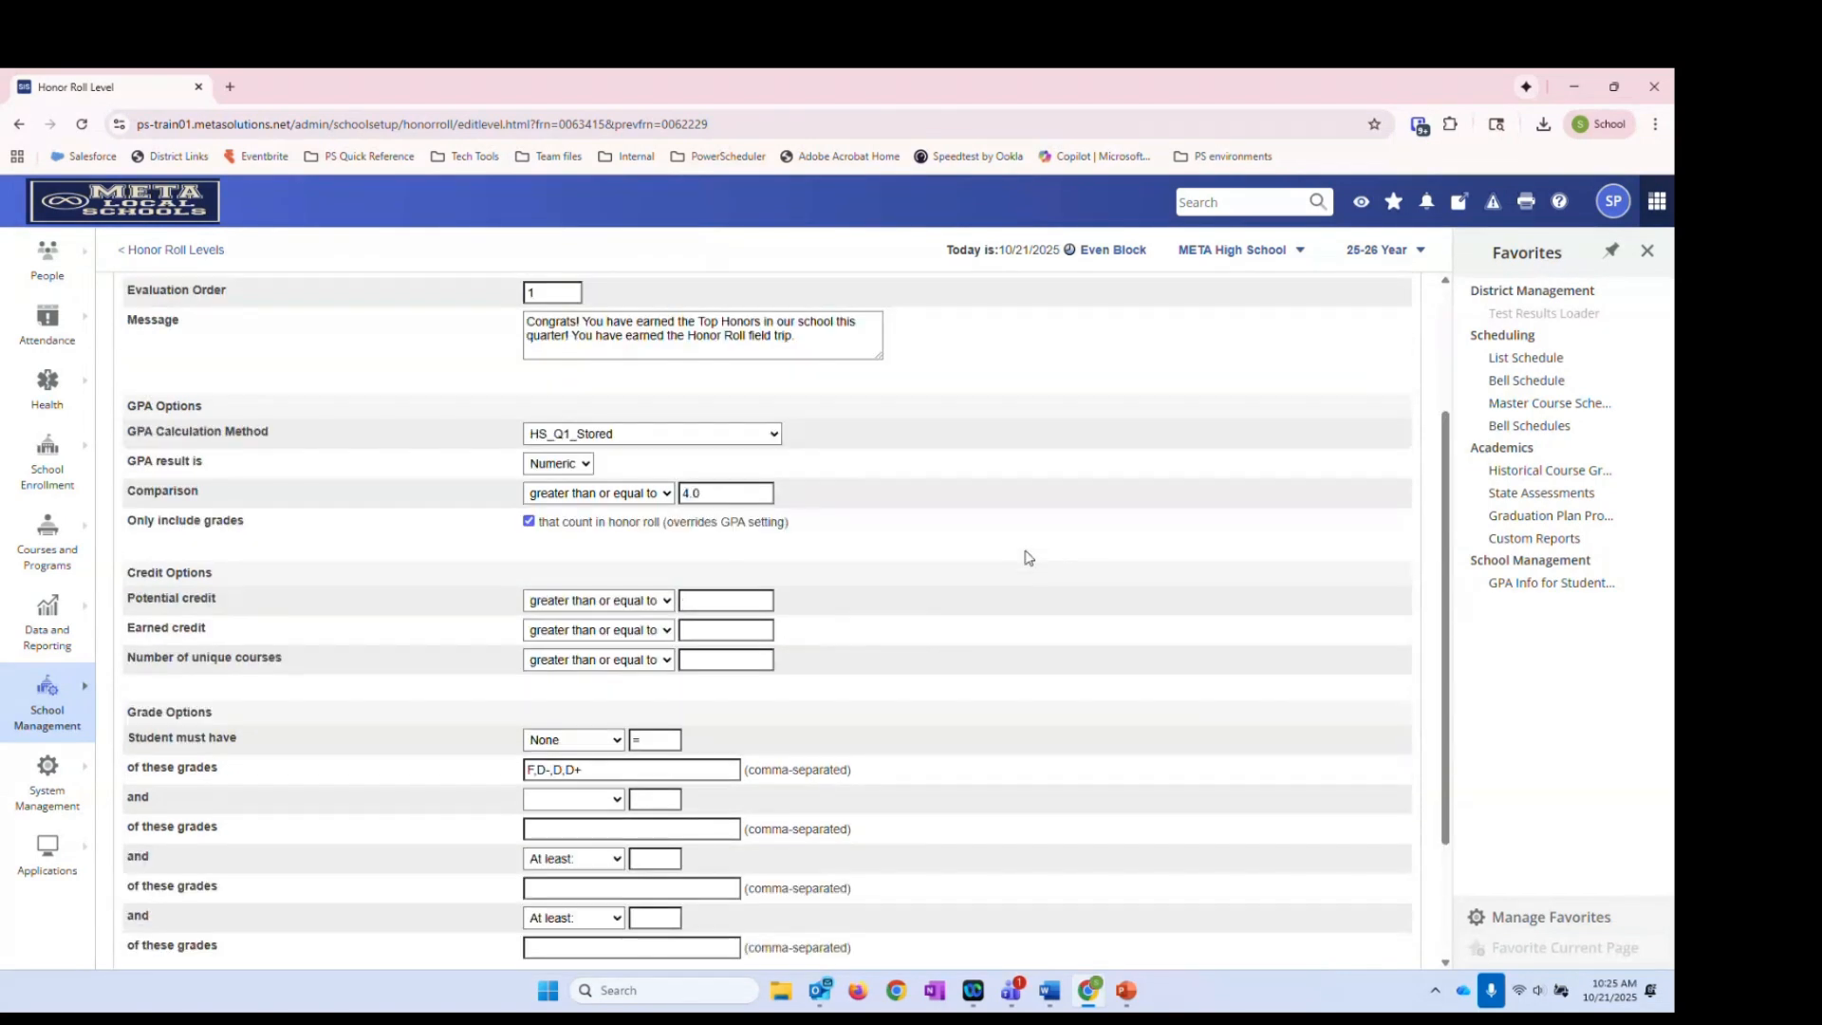
pyautogui.scroll(-3, 569, 512)
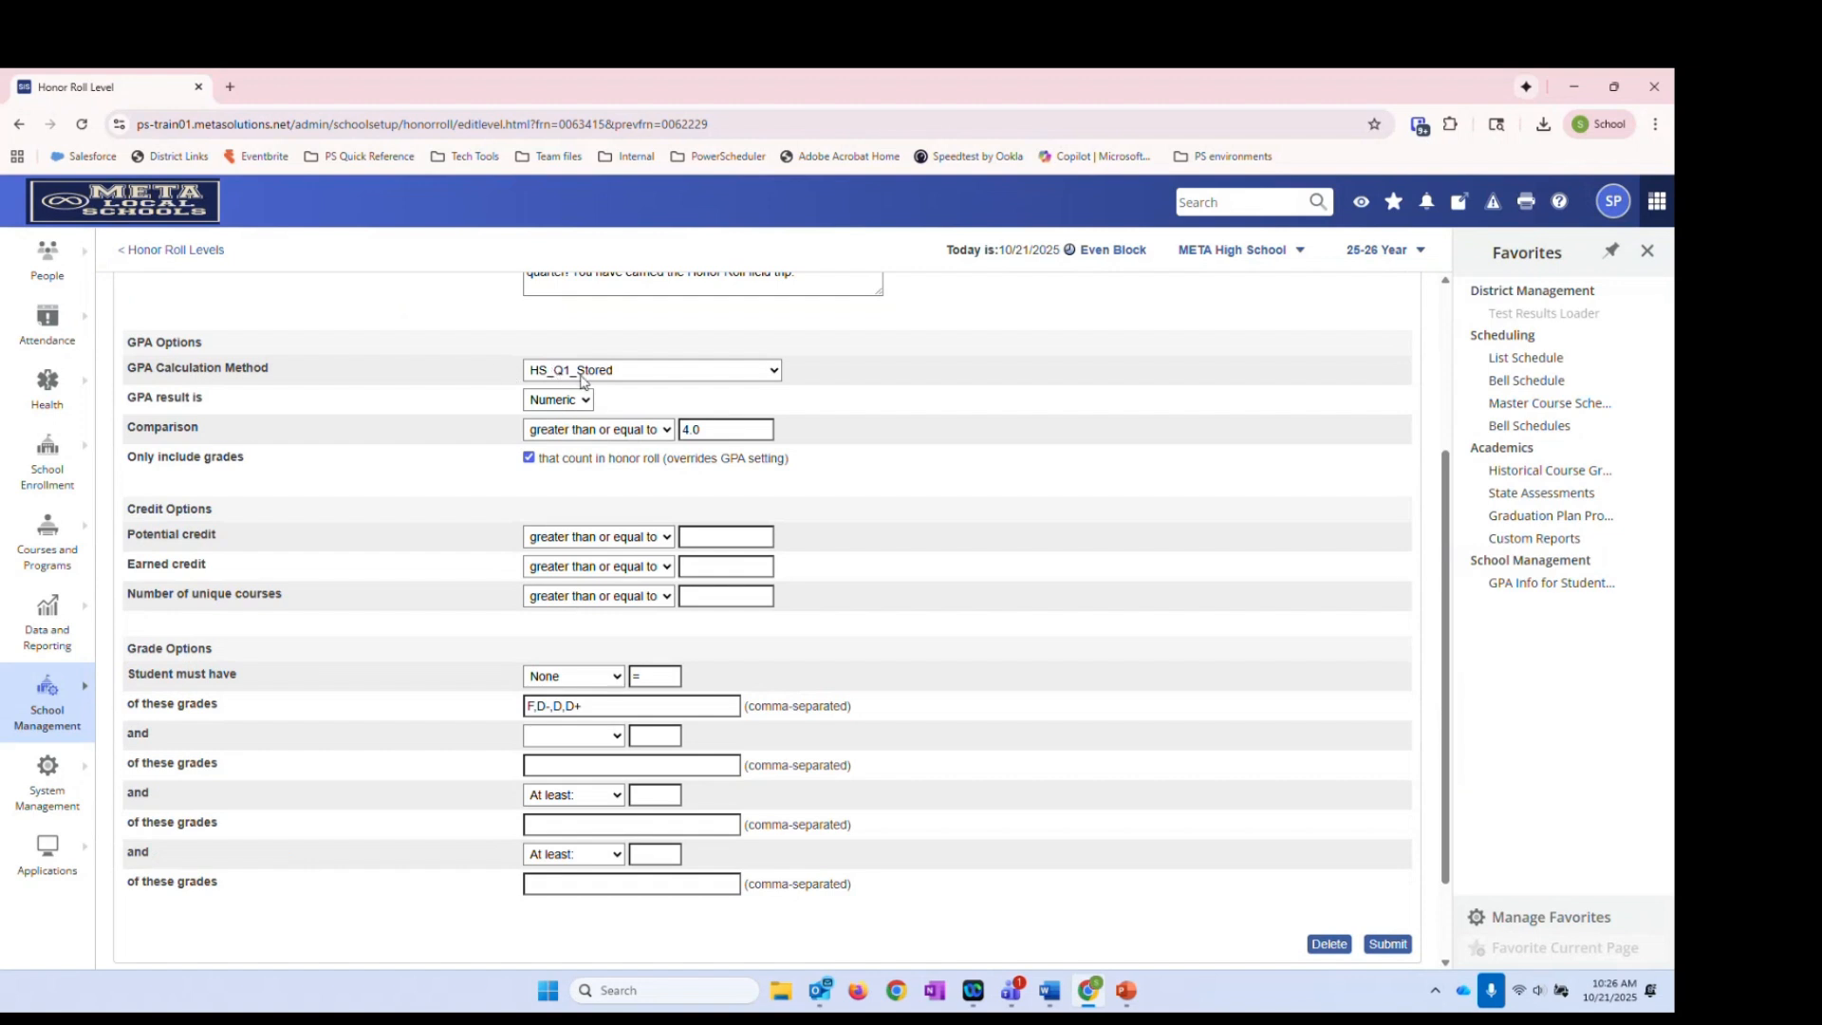
pyautogui.click(718, 432)
pyautogui.scroll(-1, 862, 630)
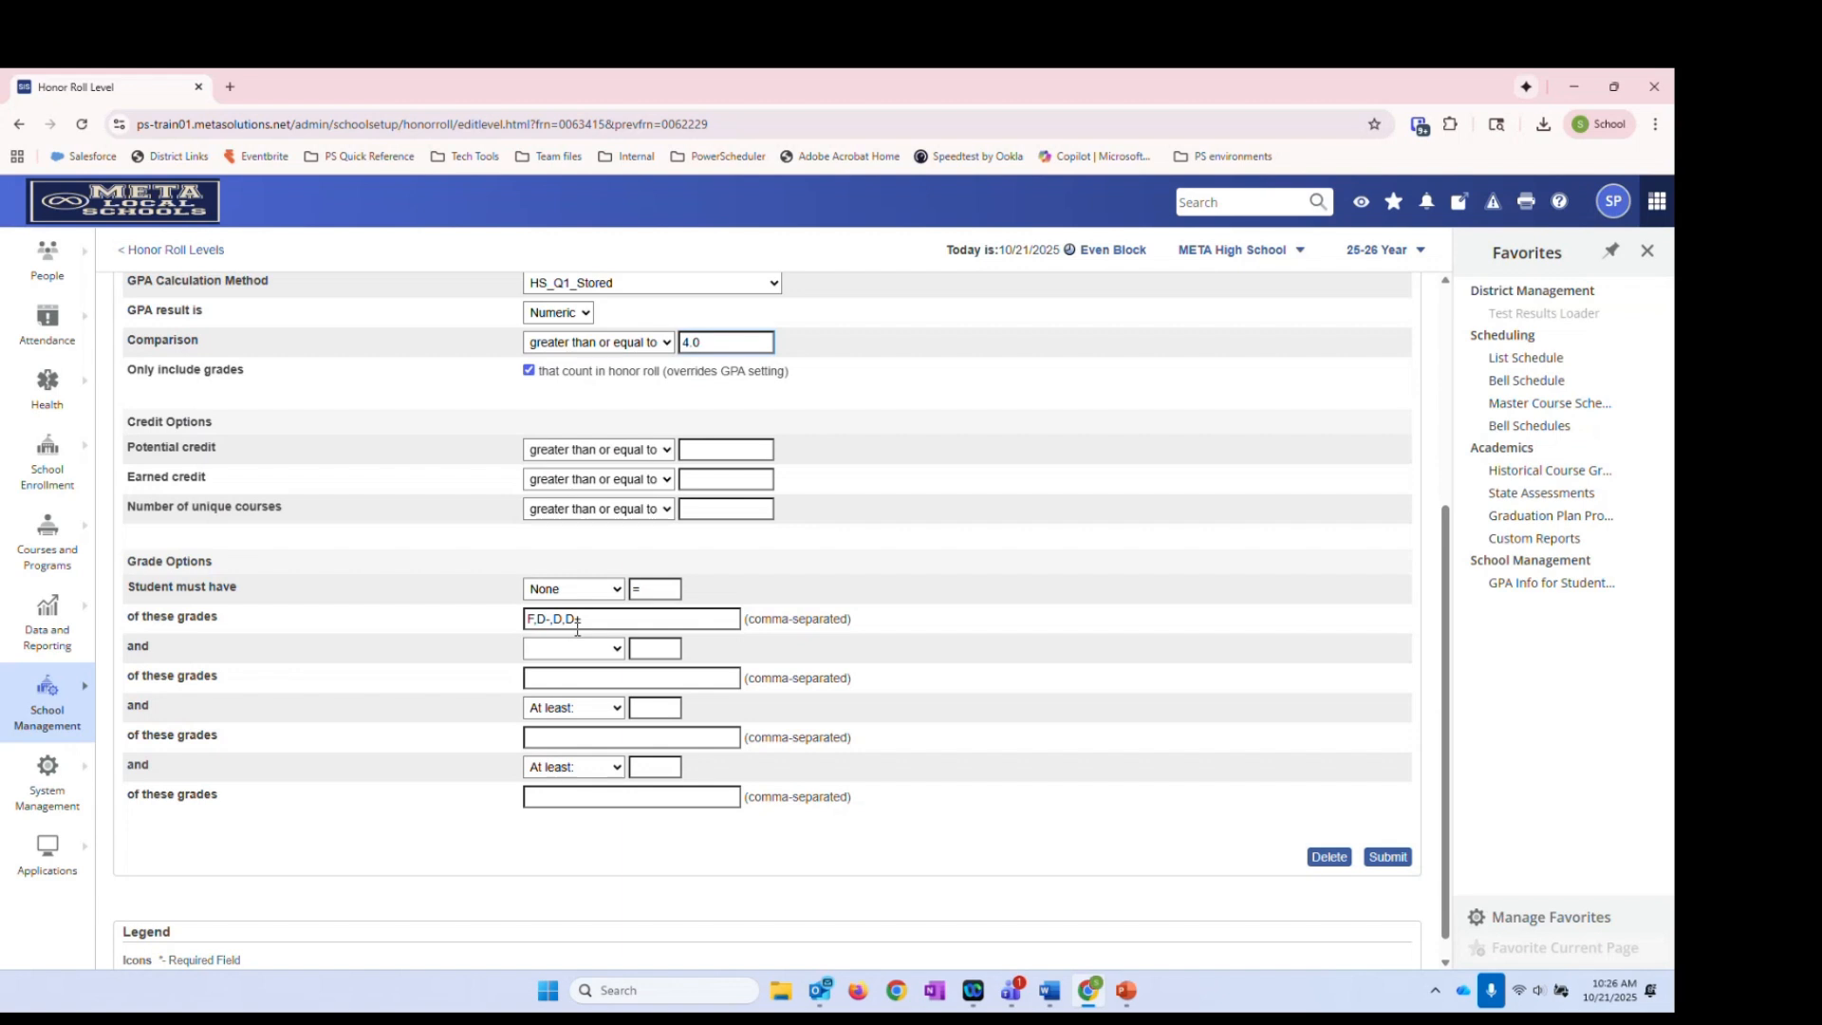
pyautogui.scroll(4, 641, 632)
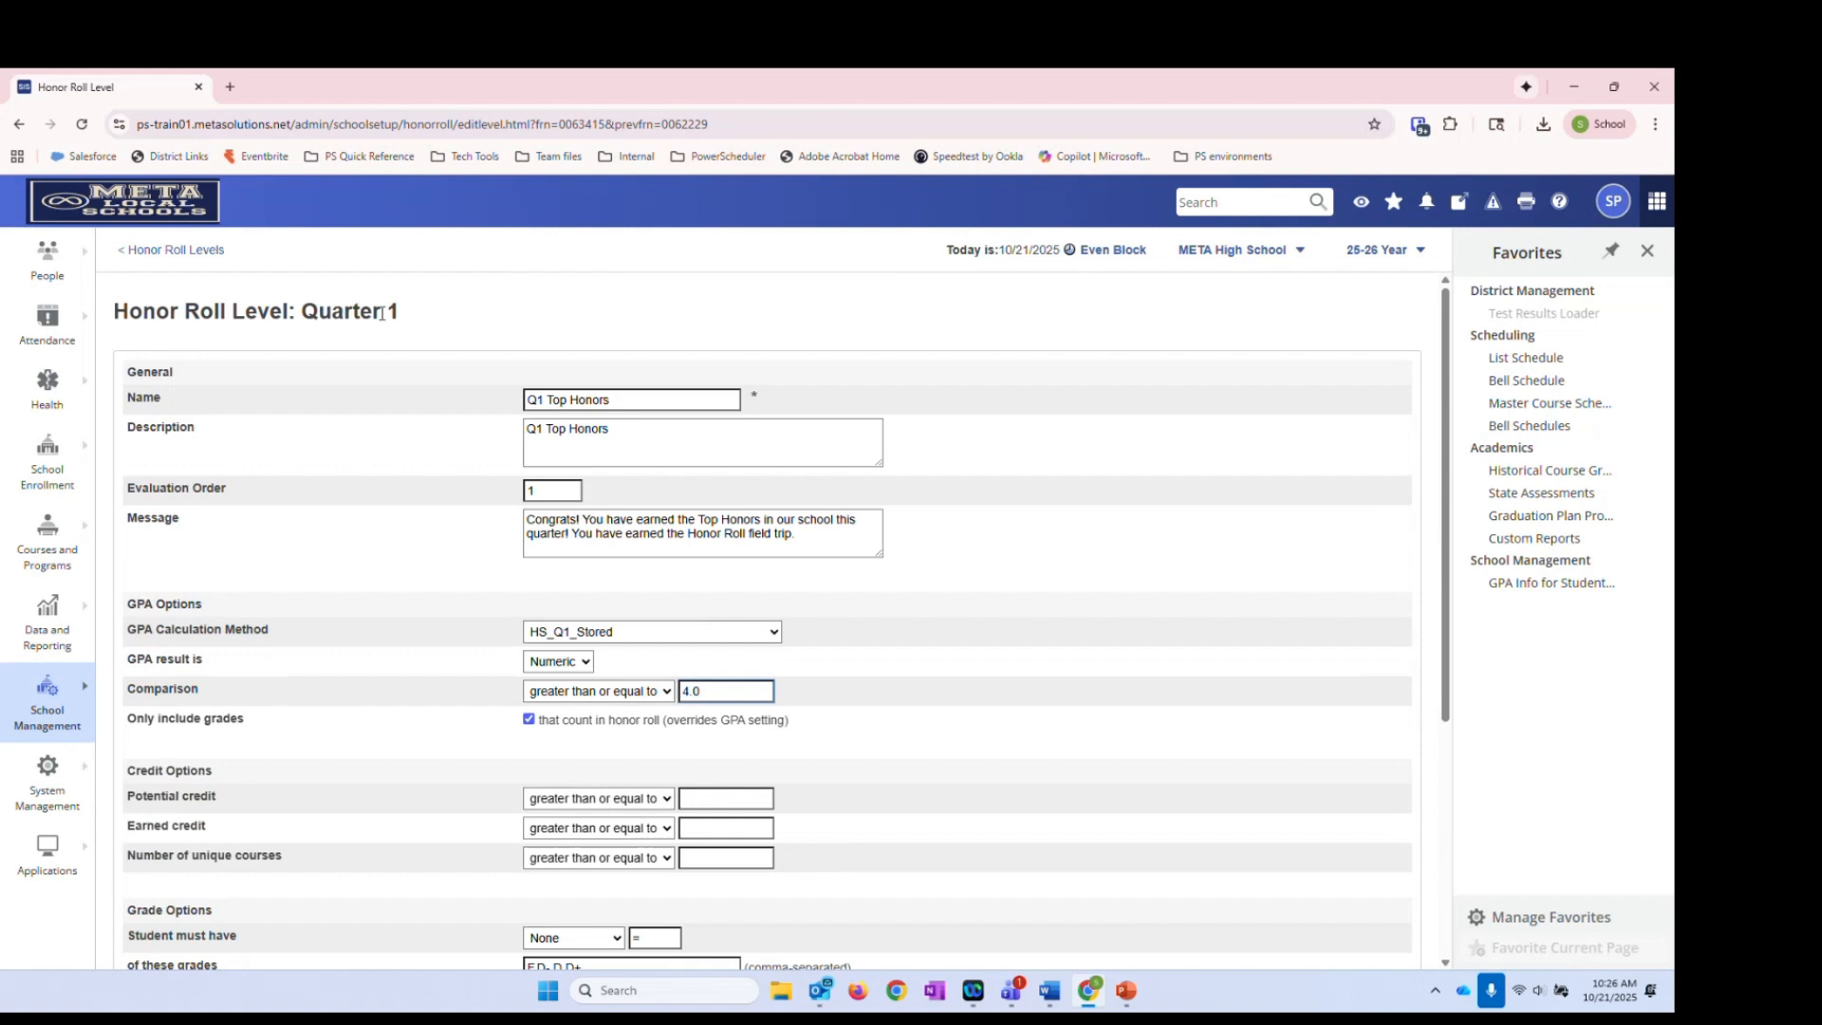
# In a new Start Page tab, search 'courses' and open the Courses page
pyautogui.rightClick(182, 214)
pyautogui.click(216, 229)
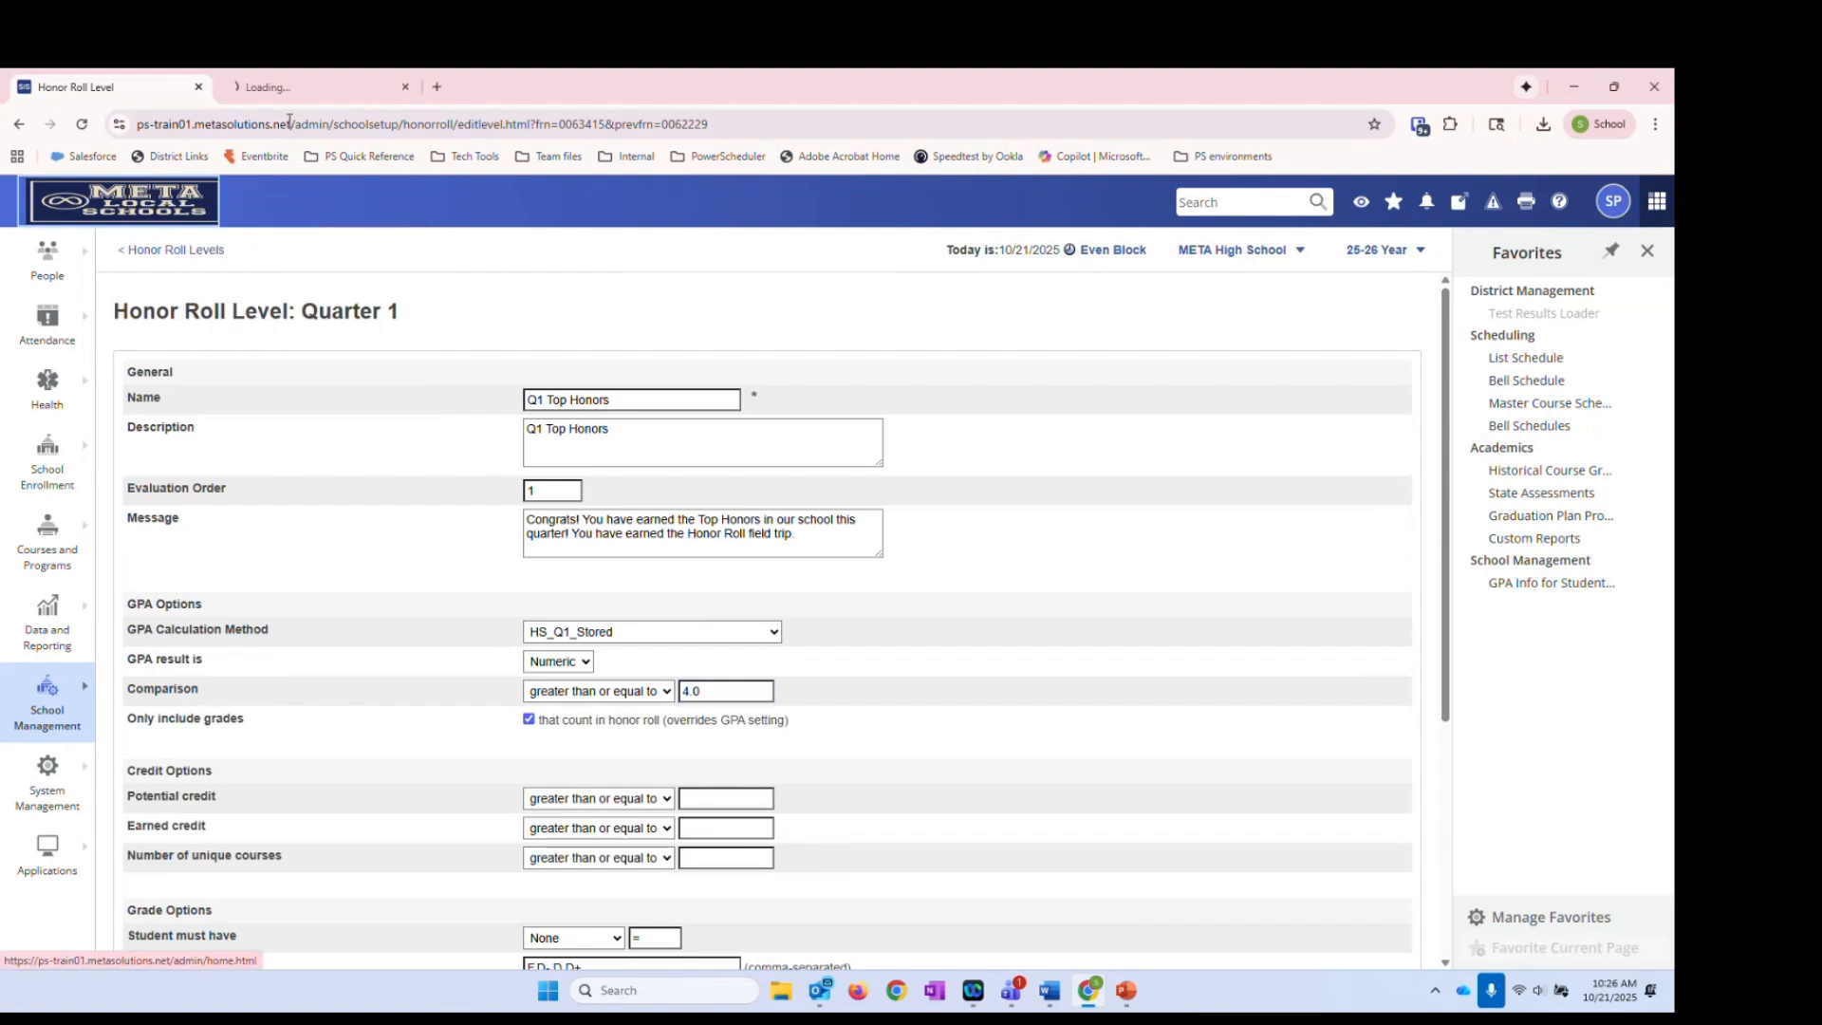
pyautogui.click(317, 87)
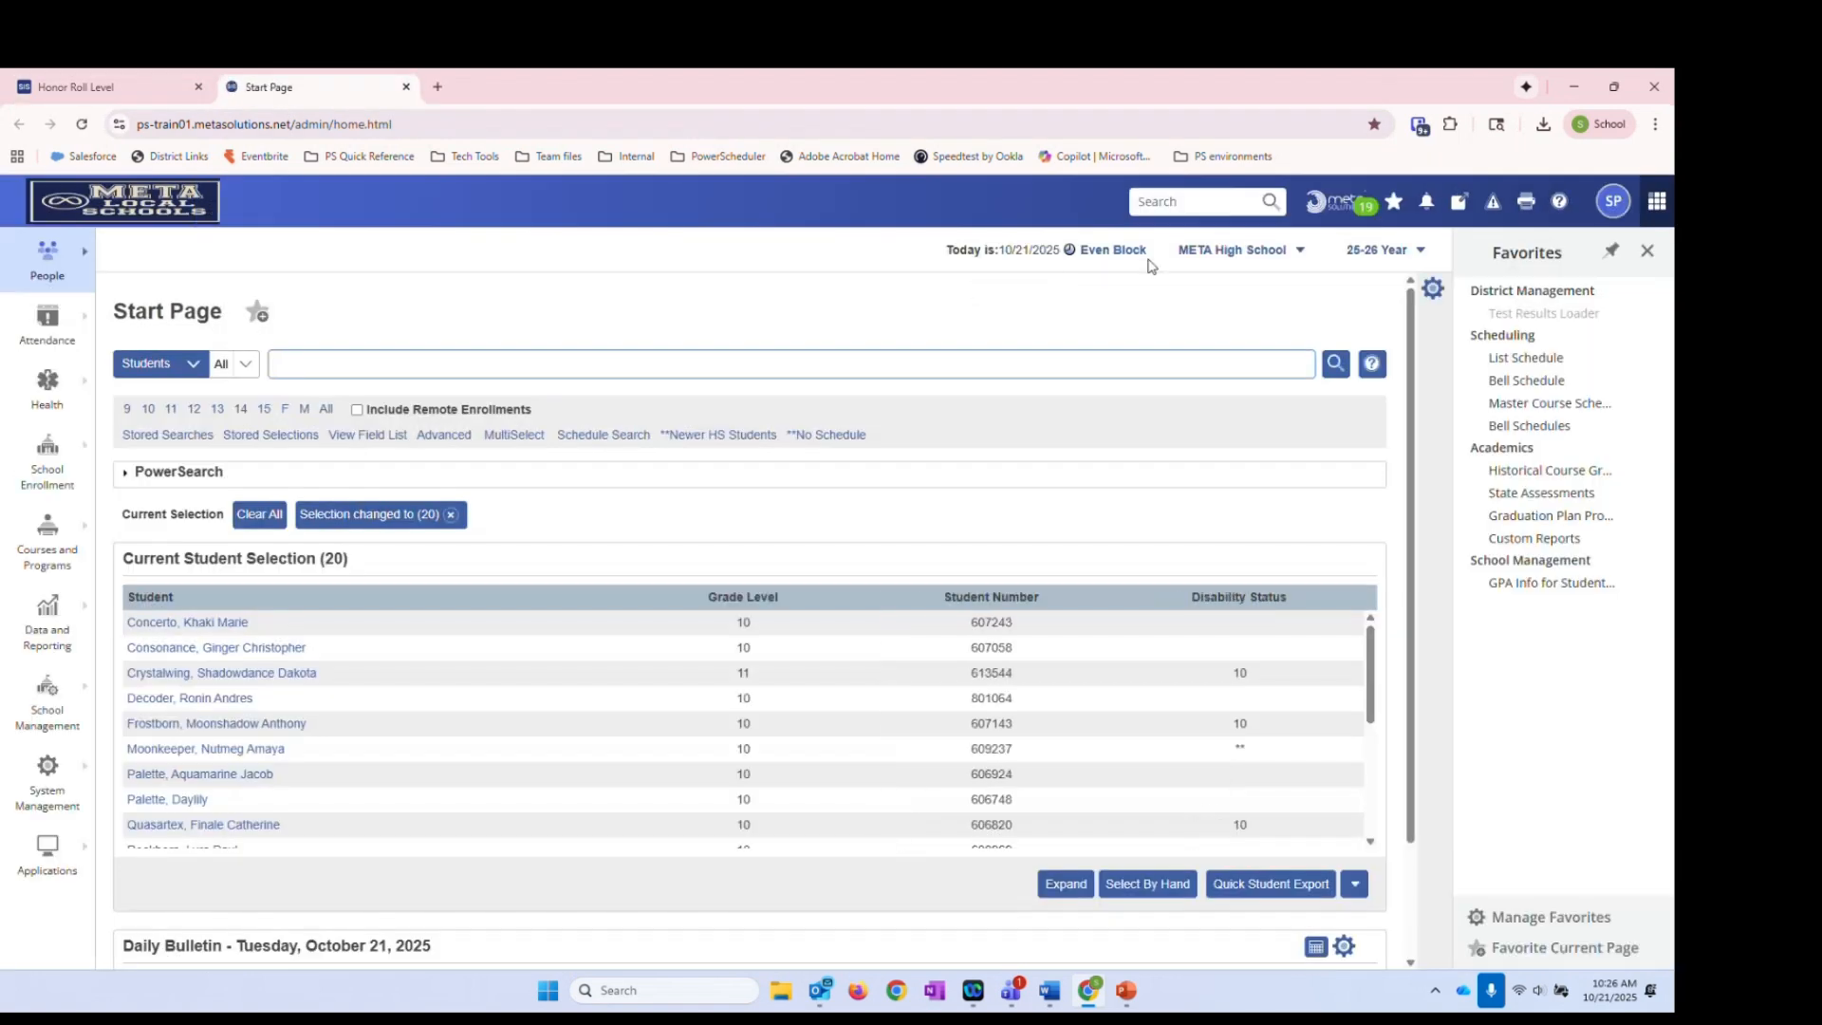
pyautogui.click(1167, 201)
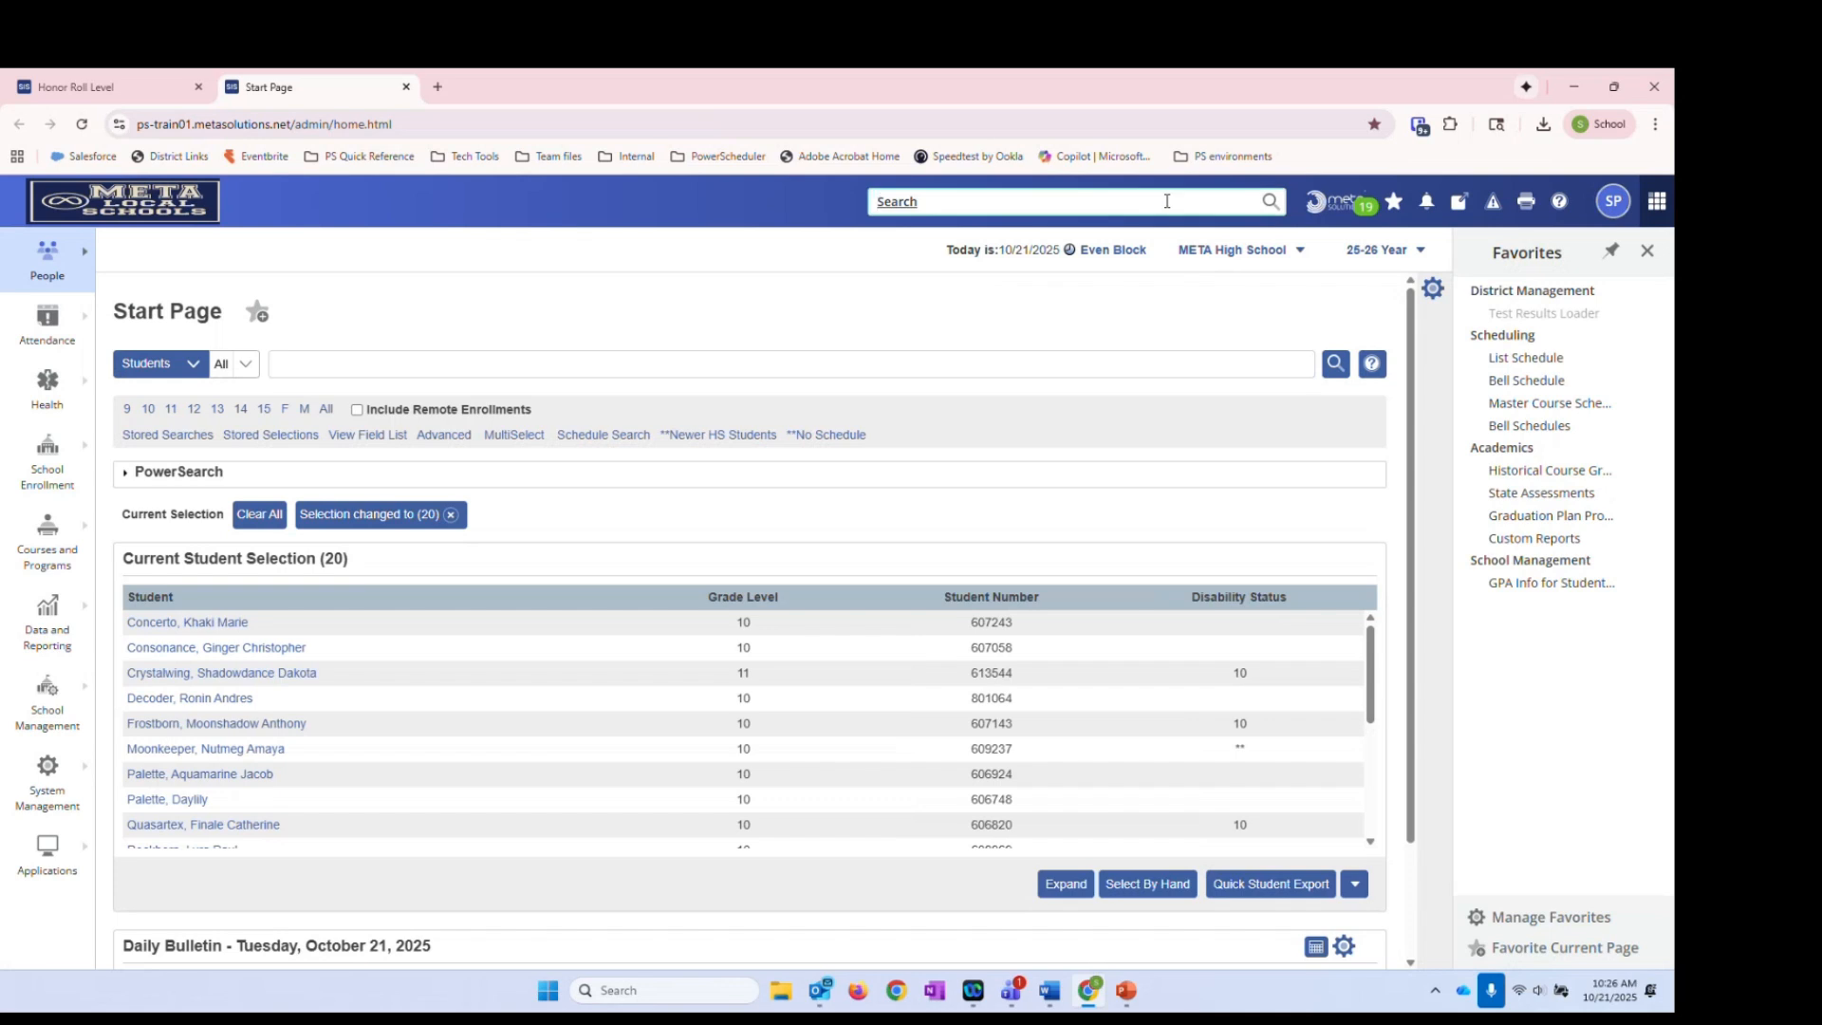
pyautogui.write('courses')
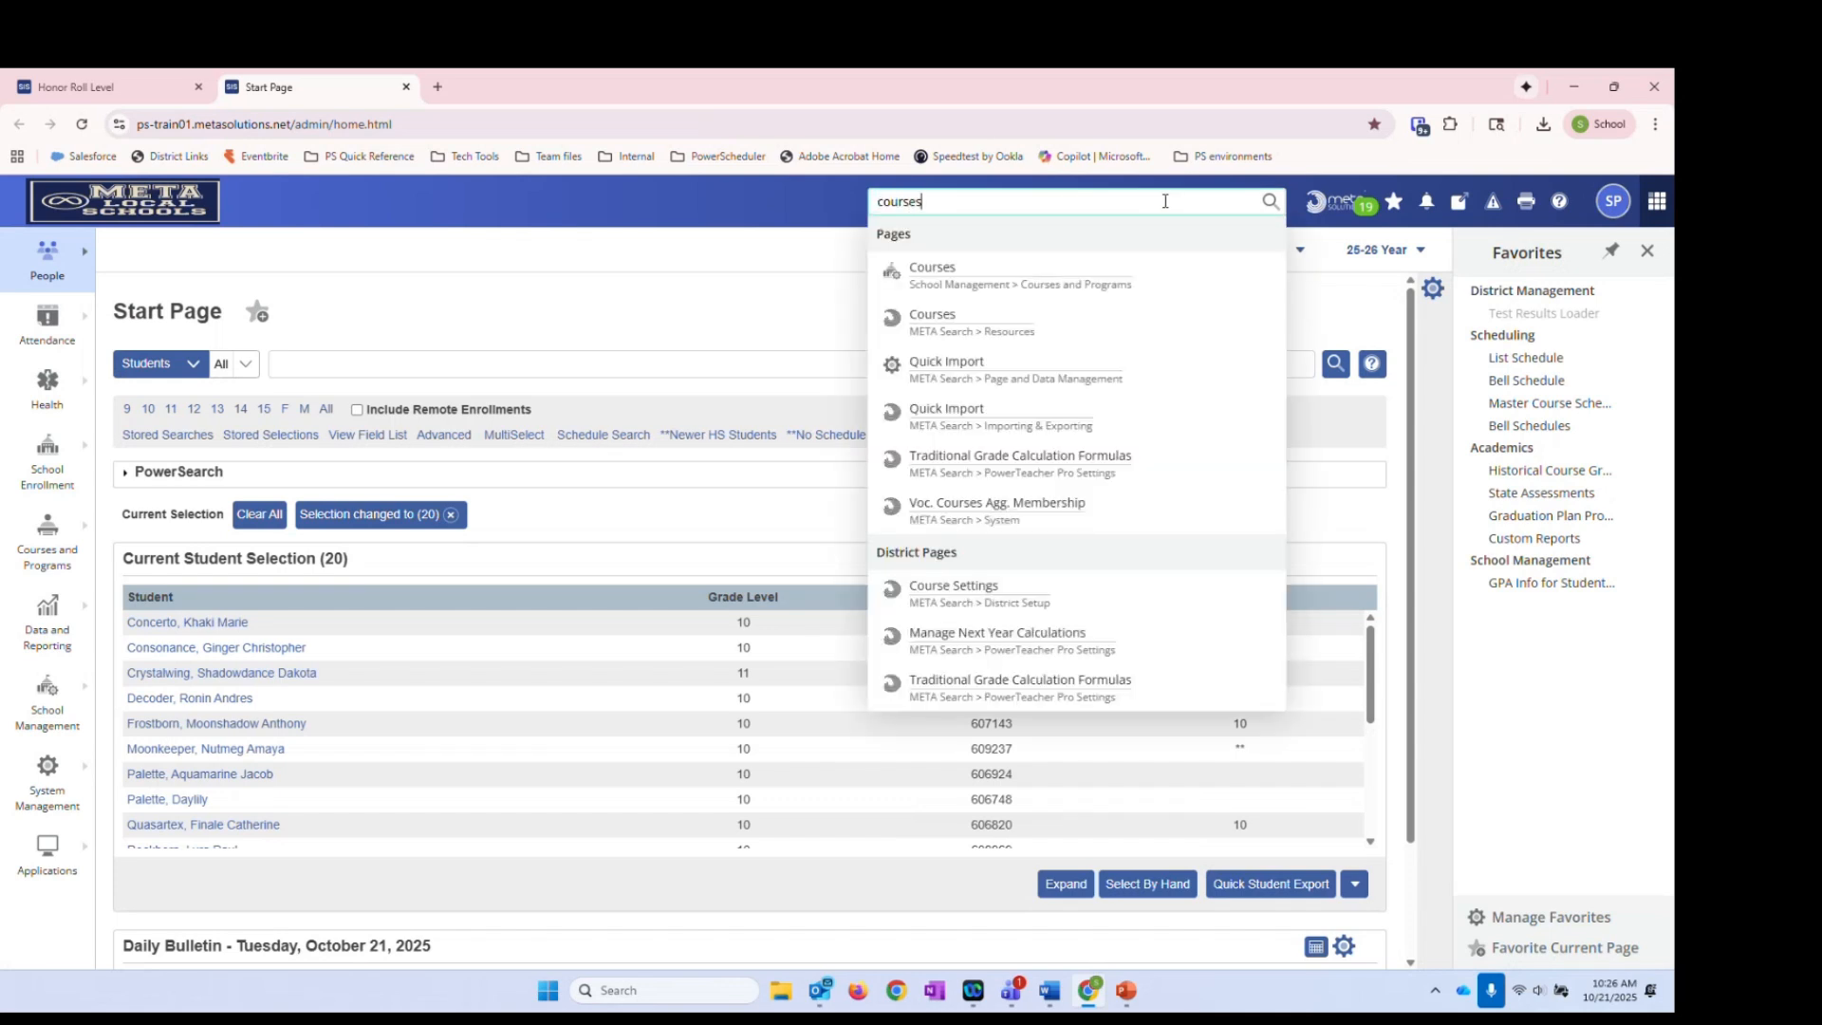
pyautogui.click(944, 273)
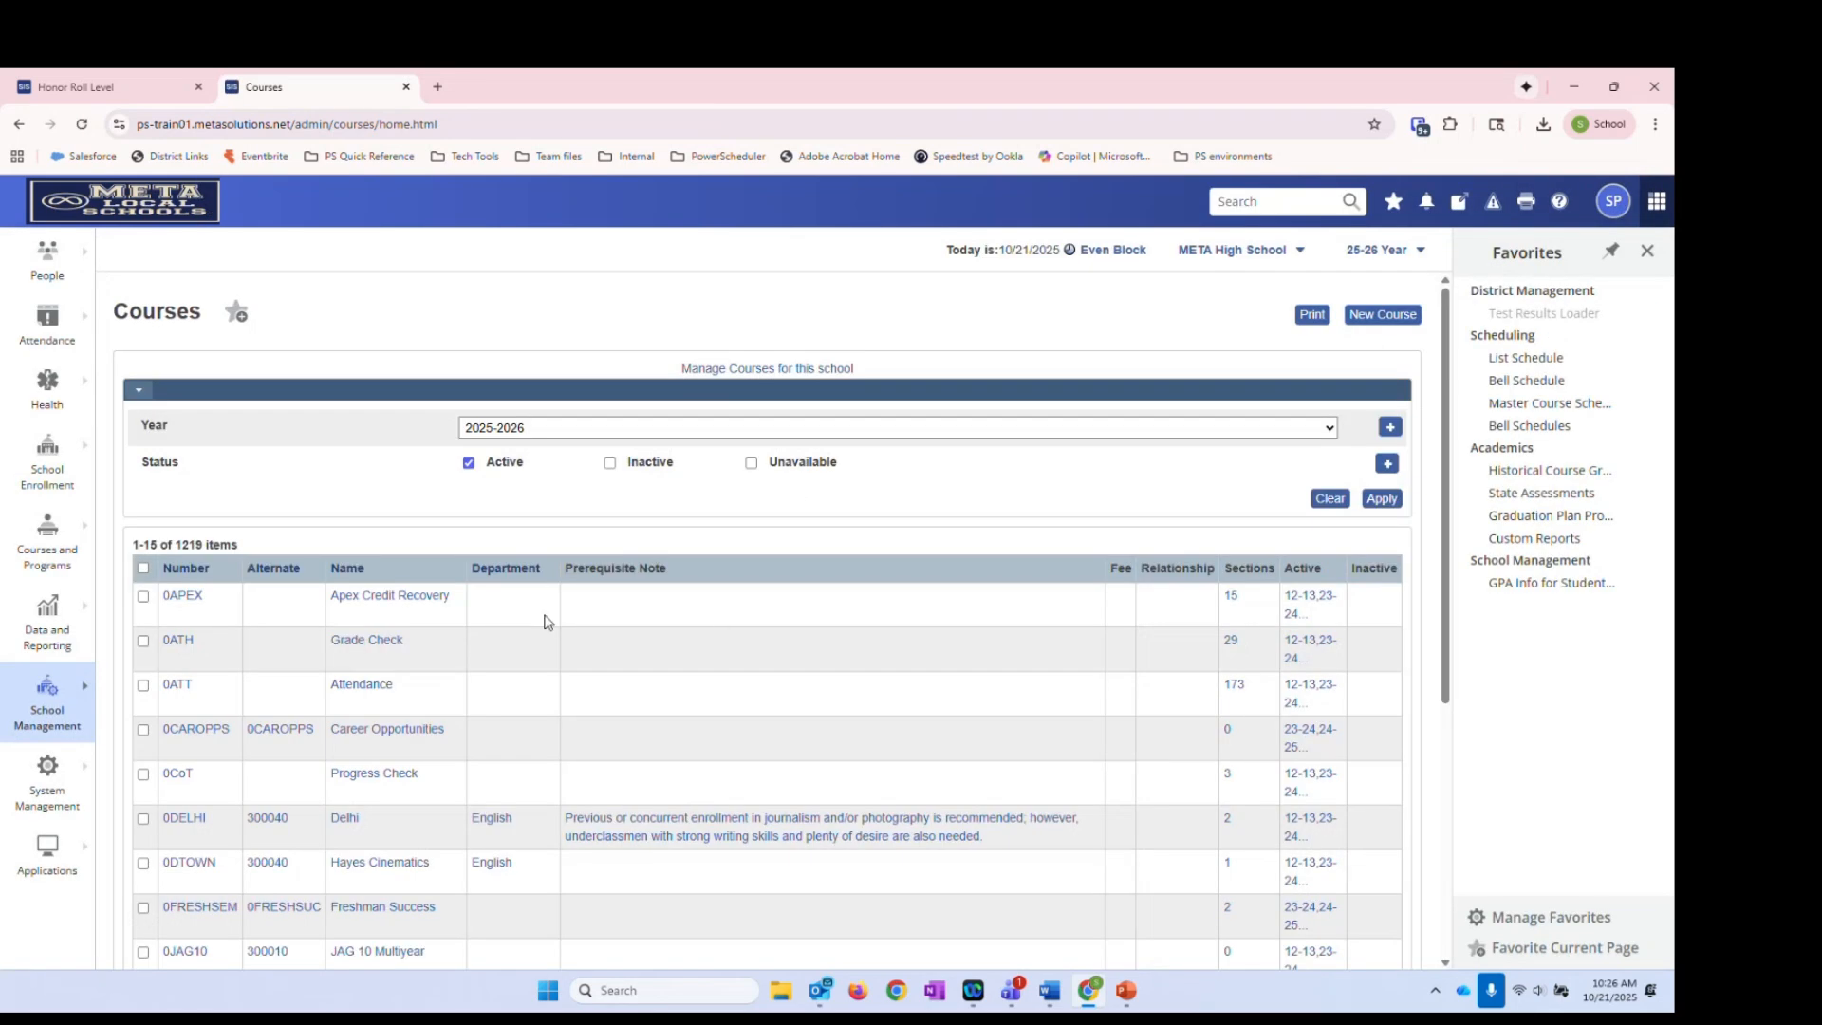
pyautogui.click(389, 598)
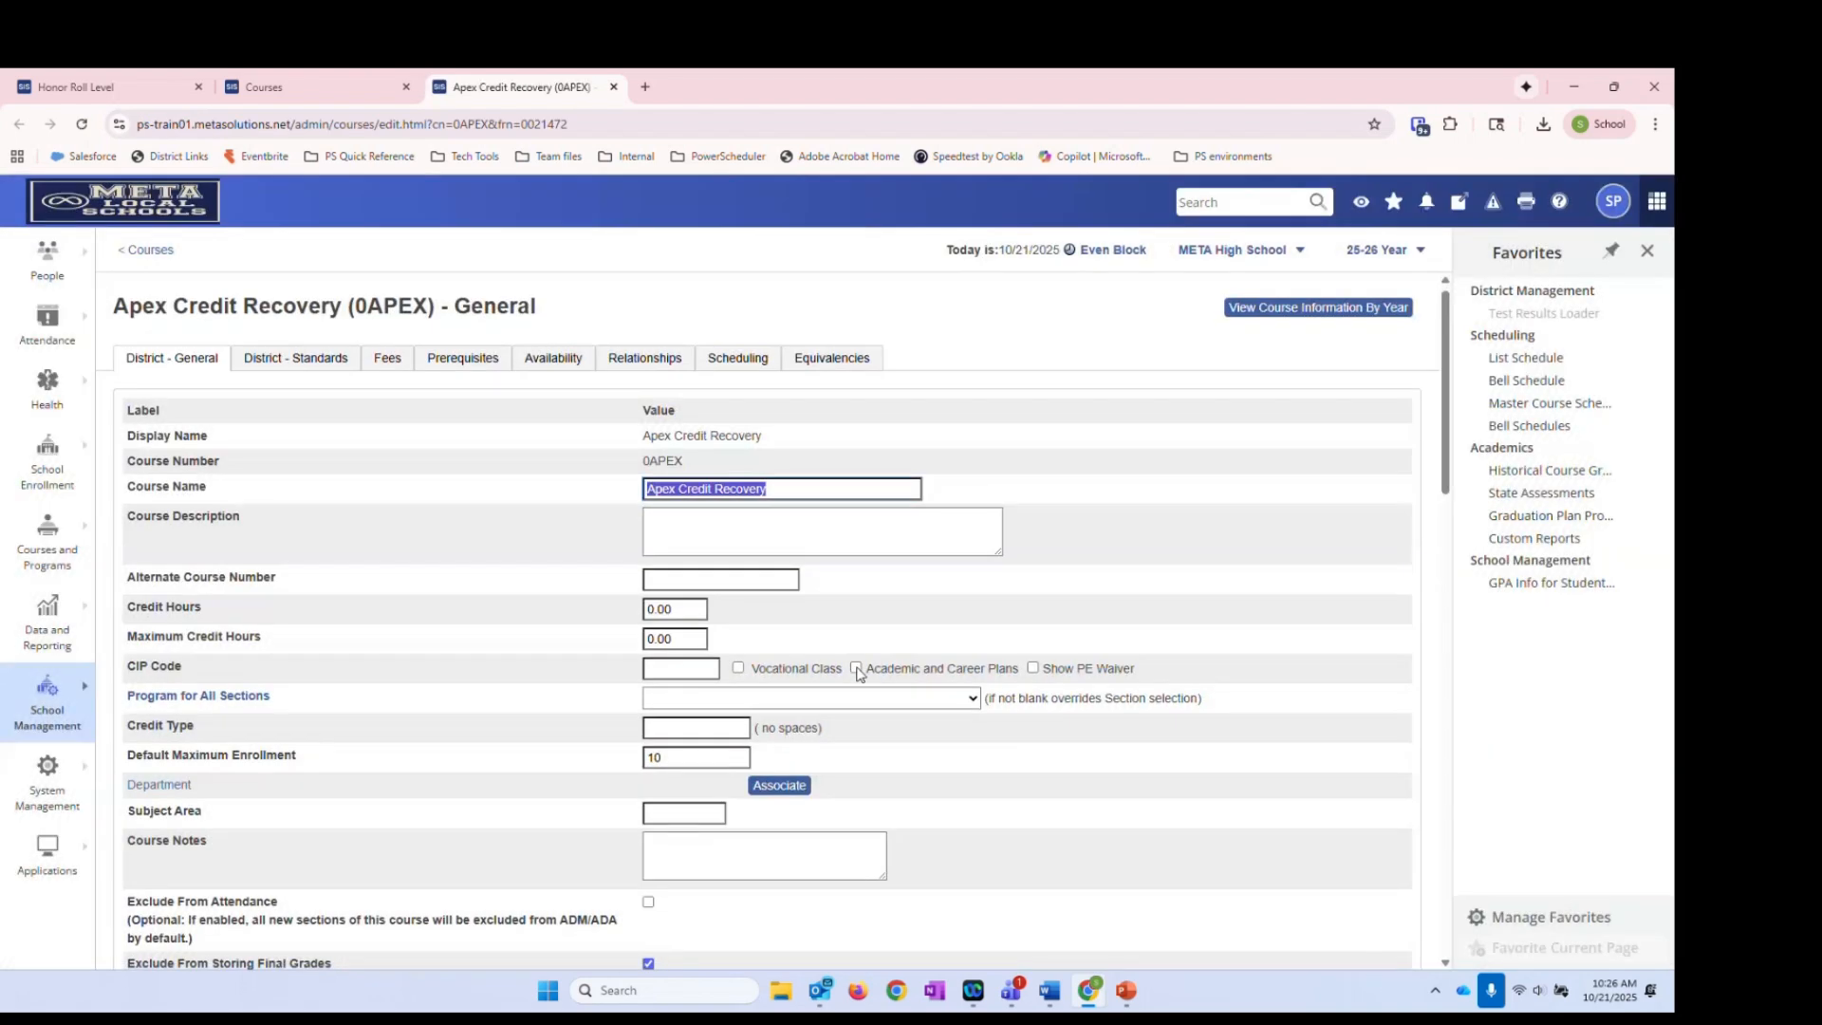
pyautogui.scroll(-5, 857, 671)
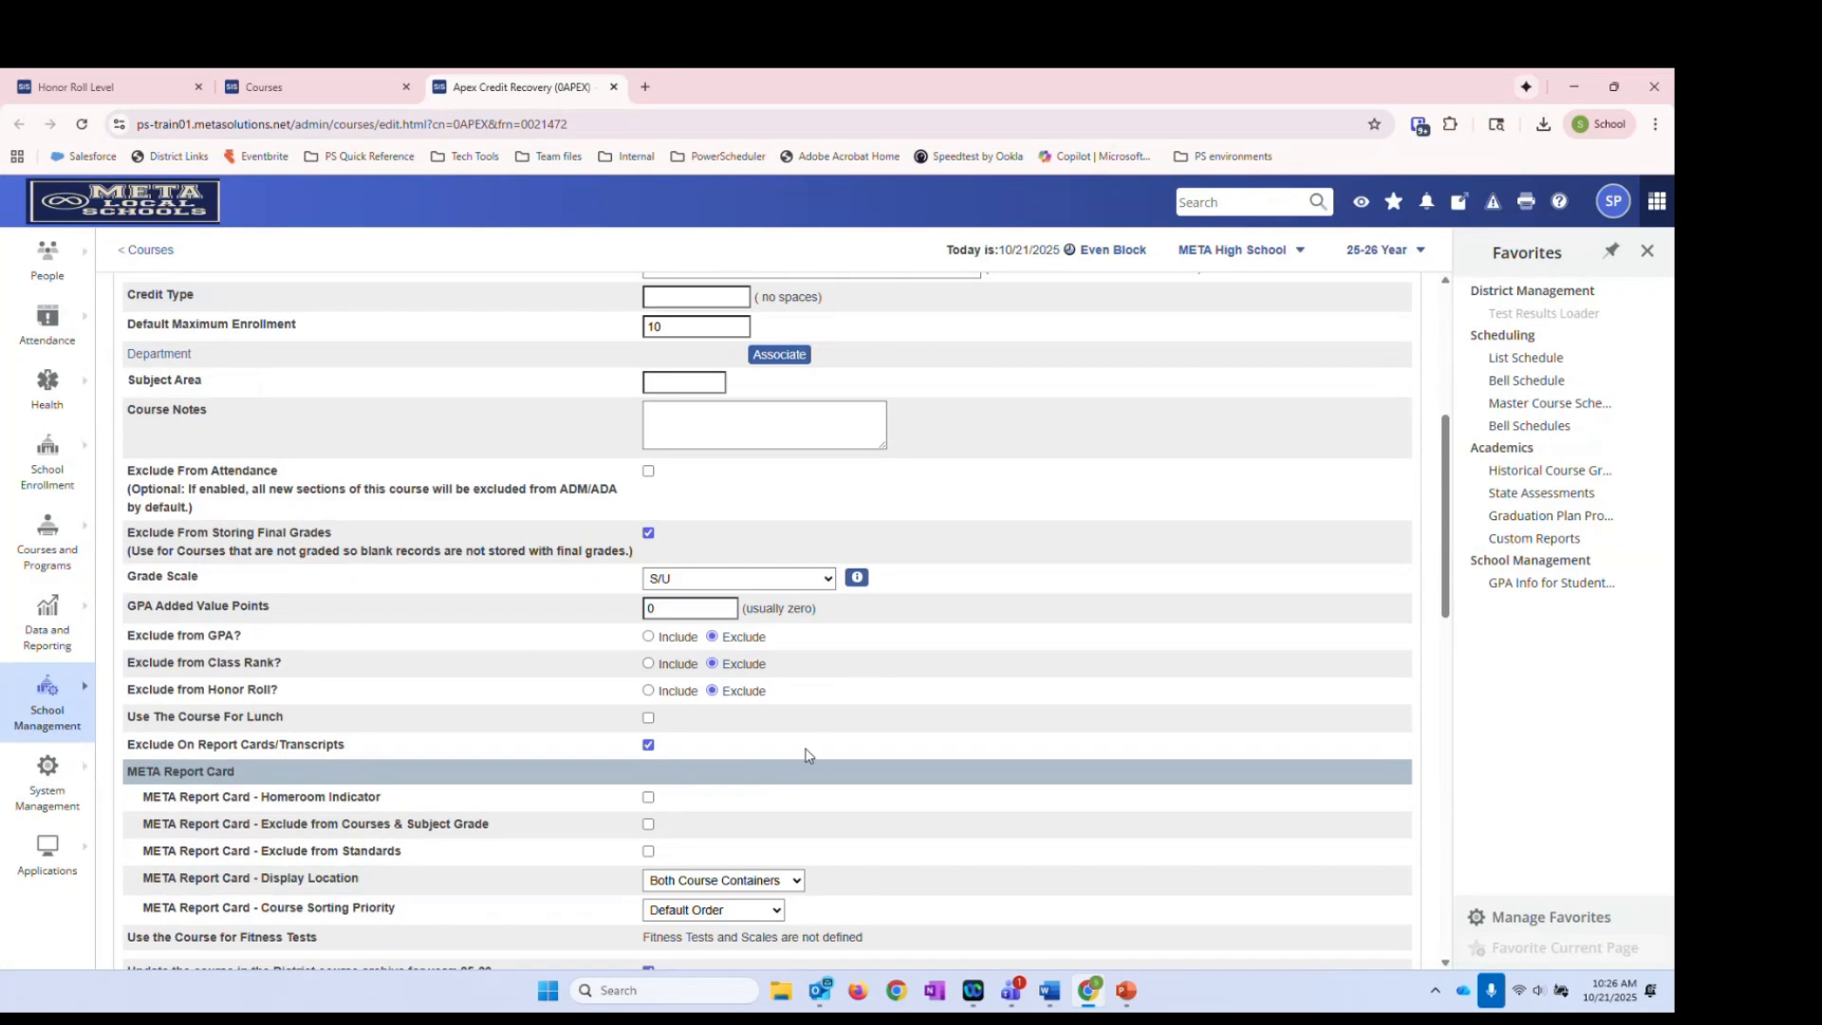
pyautogui.doubleClick(771, 699)
pyautogui.scroll(5, 1127, 797)
pyautogui.scroll(-5, 1129, 787)
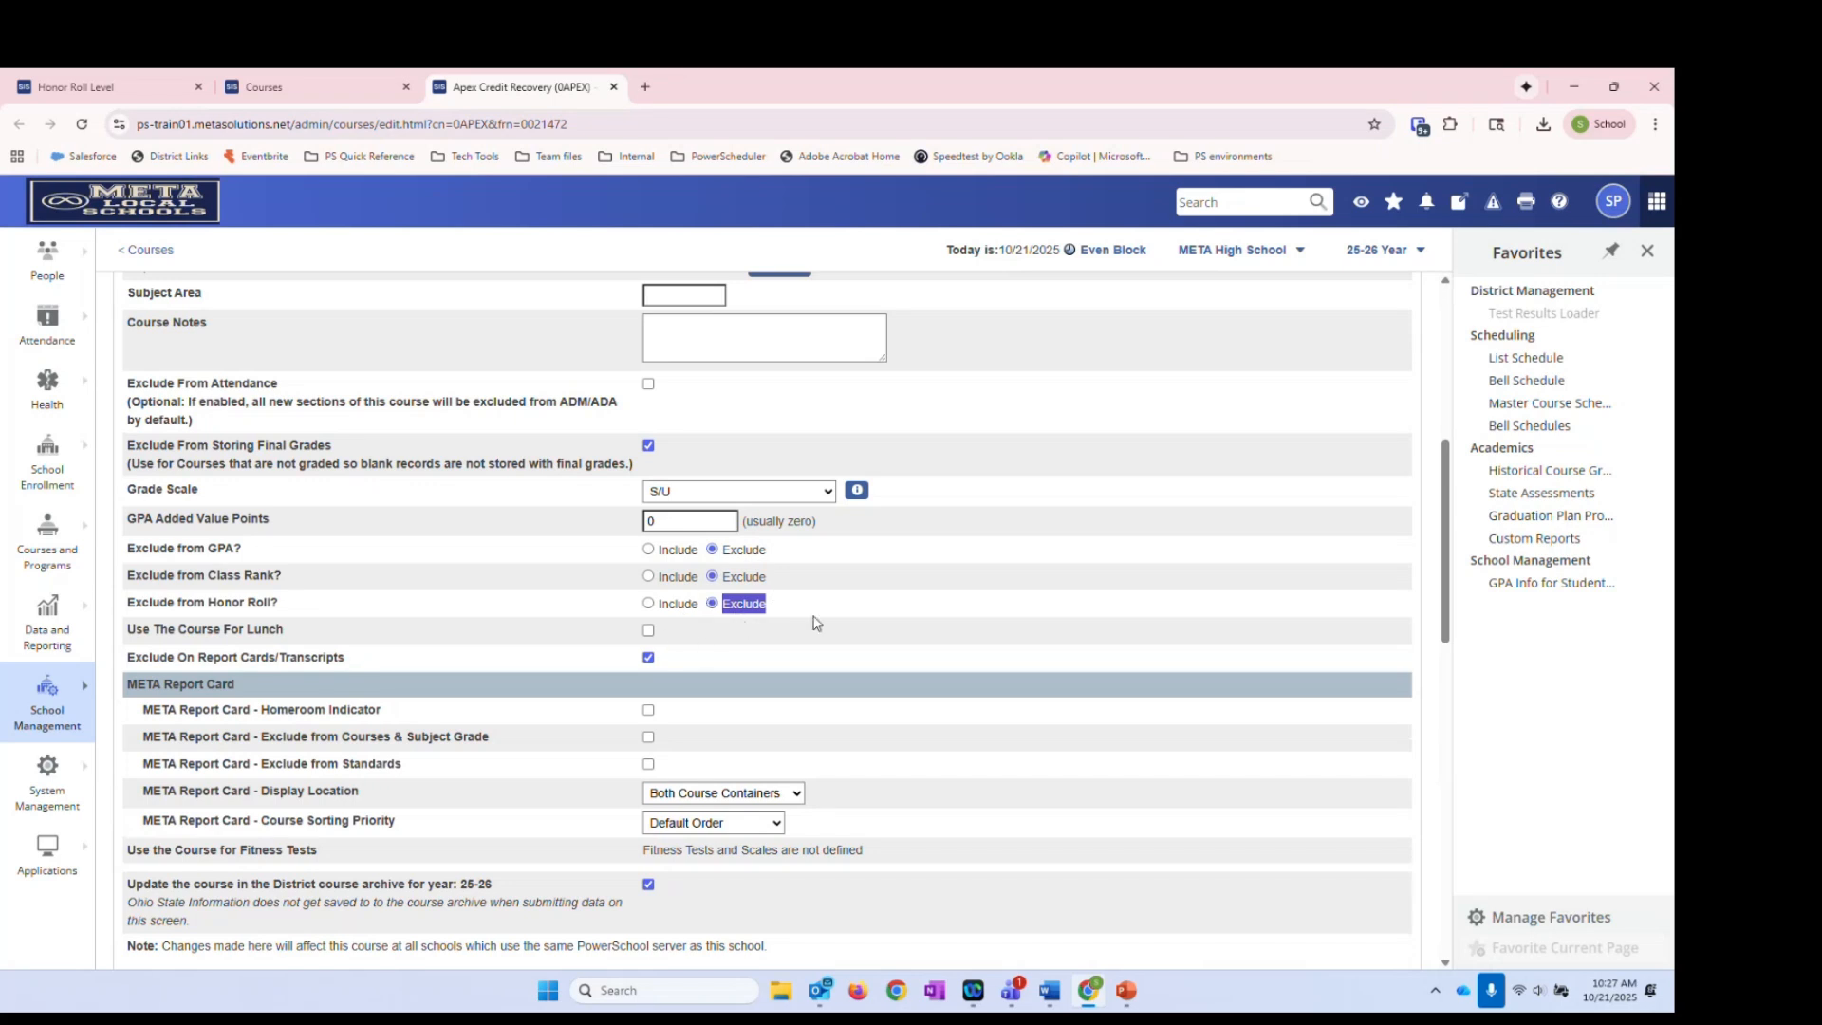
pyautogui.click(748, 605)
pyautogui.click(614, 87)
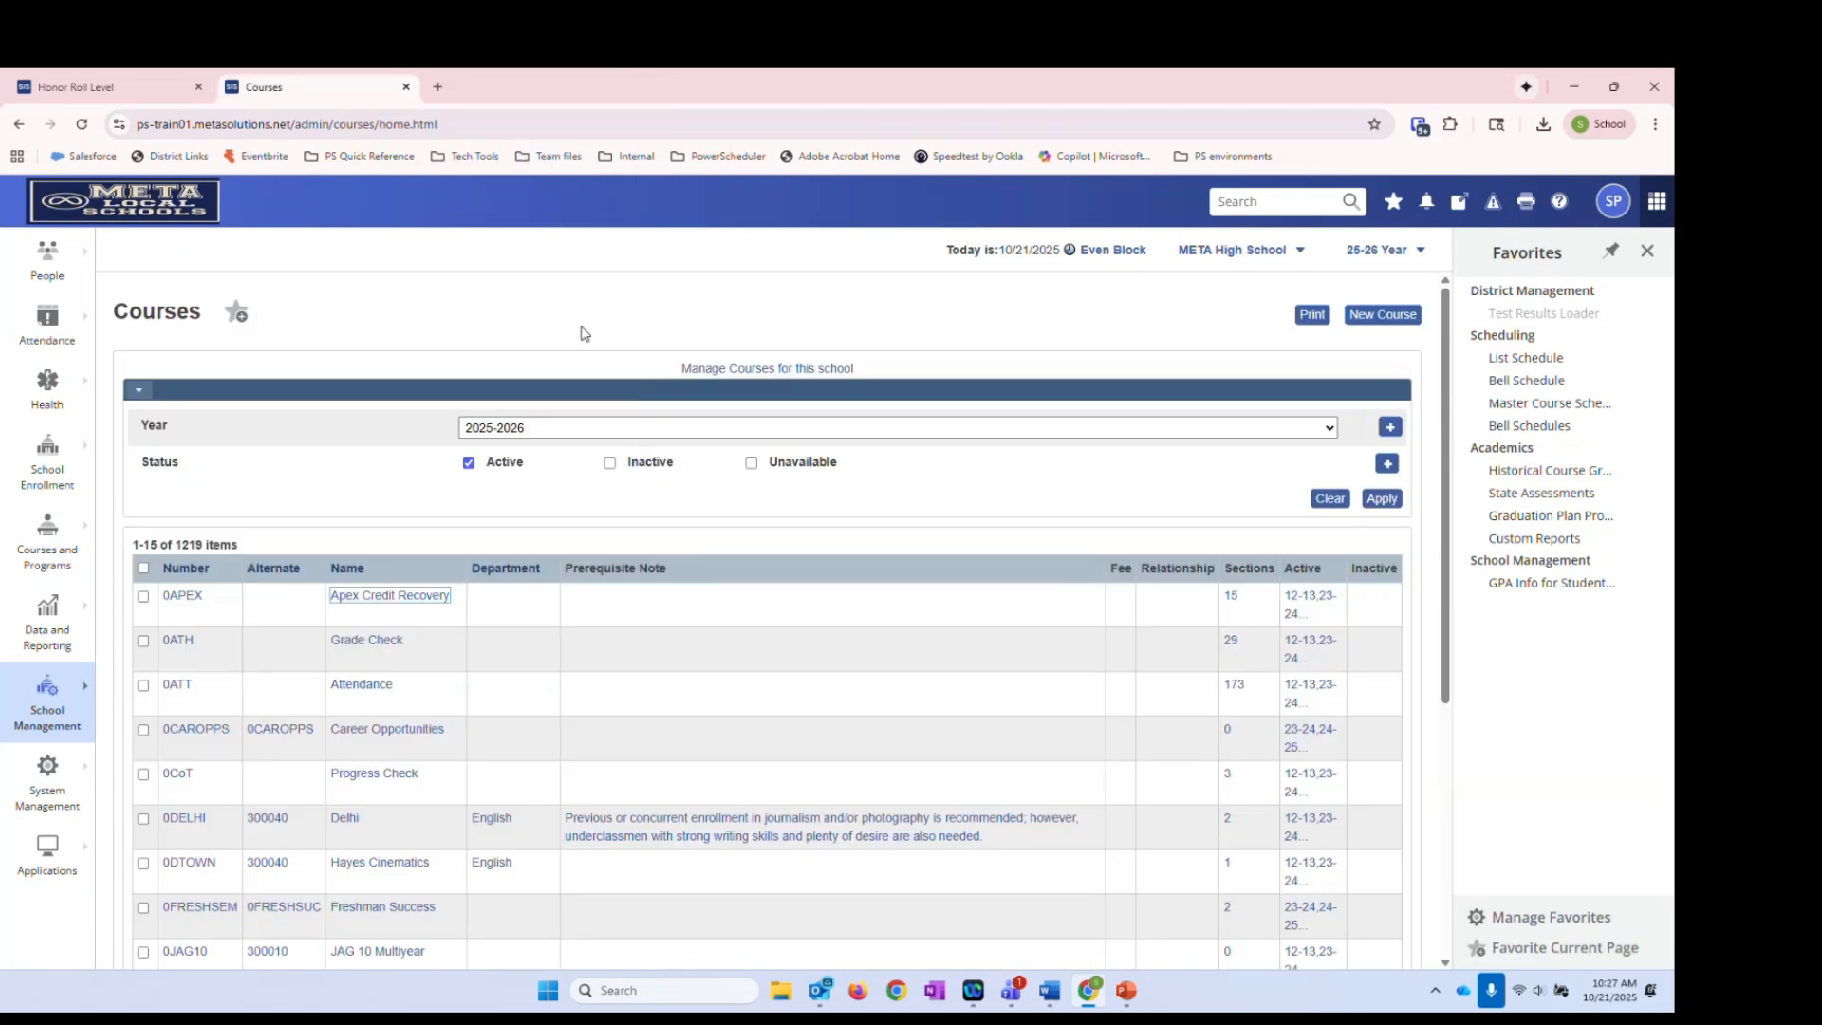
# Close the Courses tab and scroll through the Q1 Top Honors level form
pyautogui.click(404, 88)
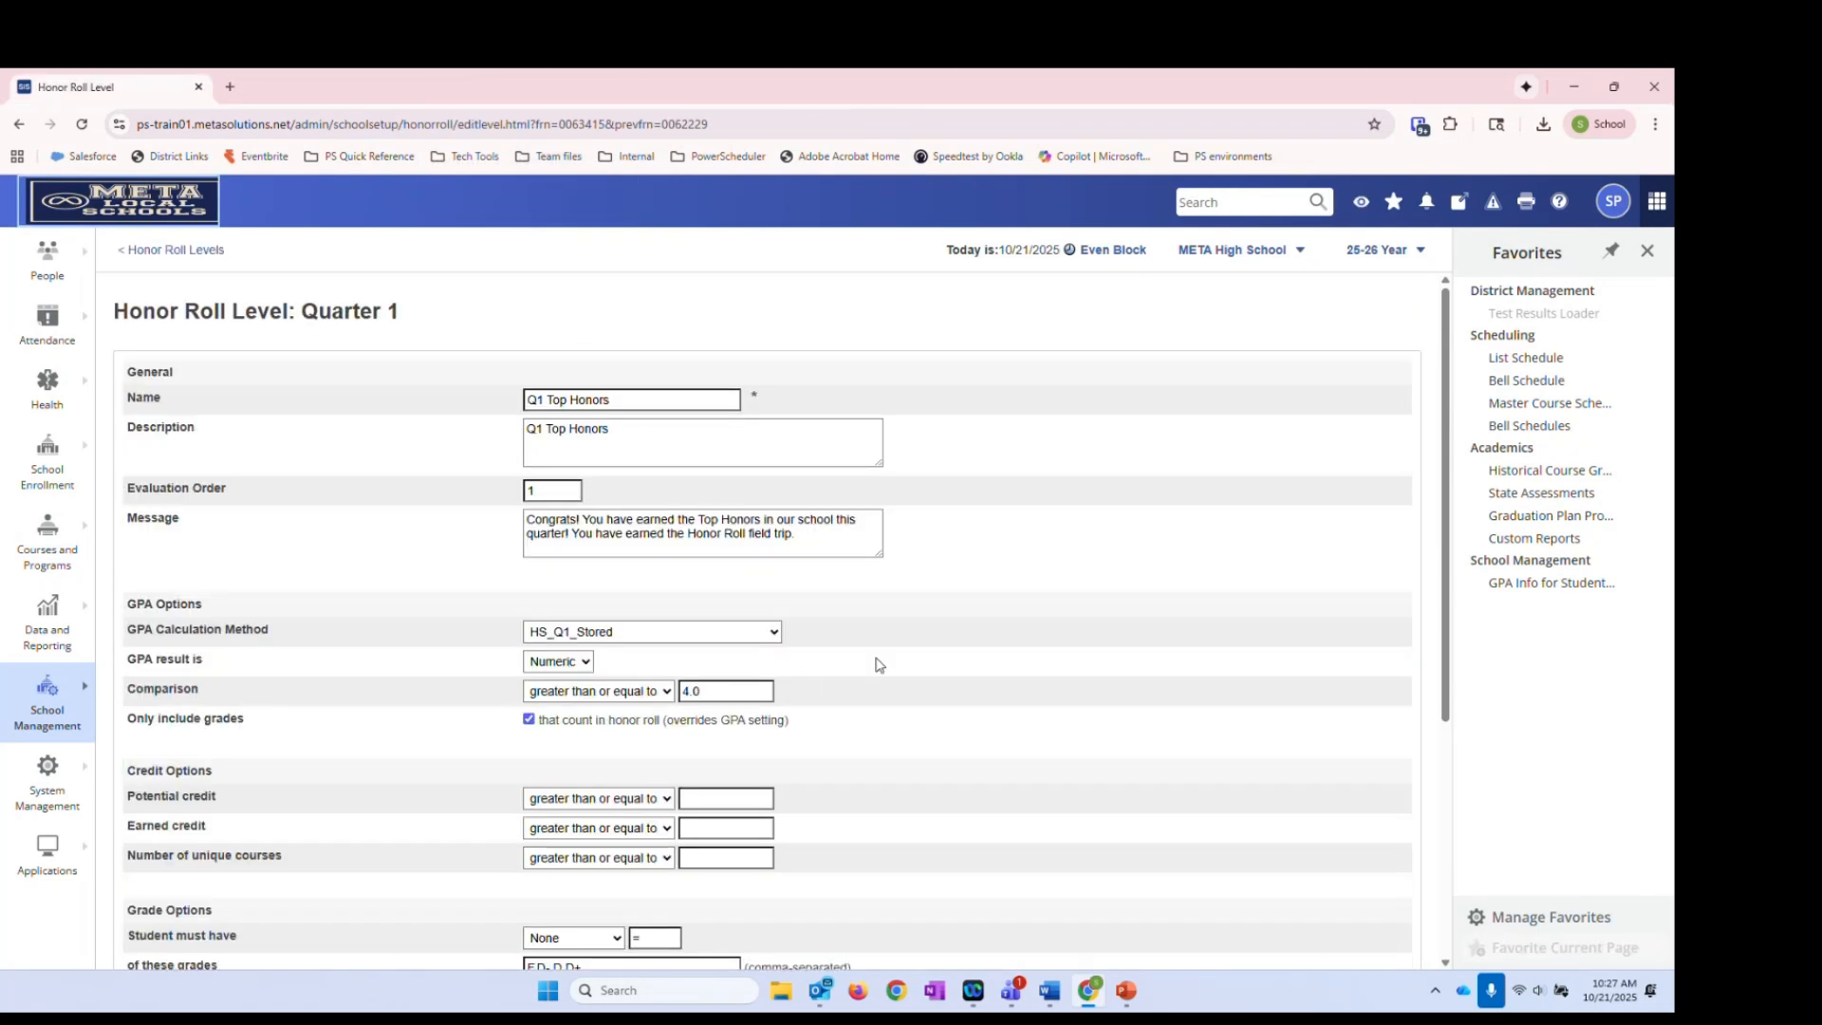
pyautogui.scroll(-3, 872, 669)
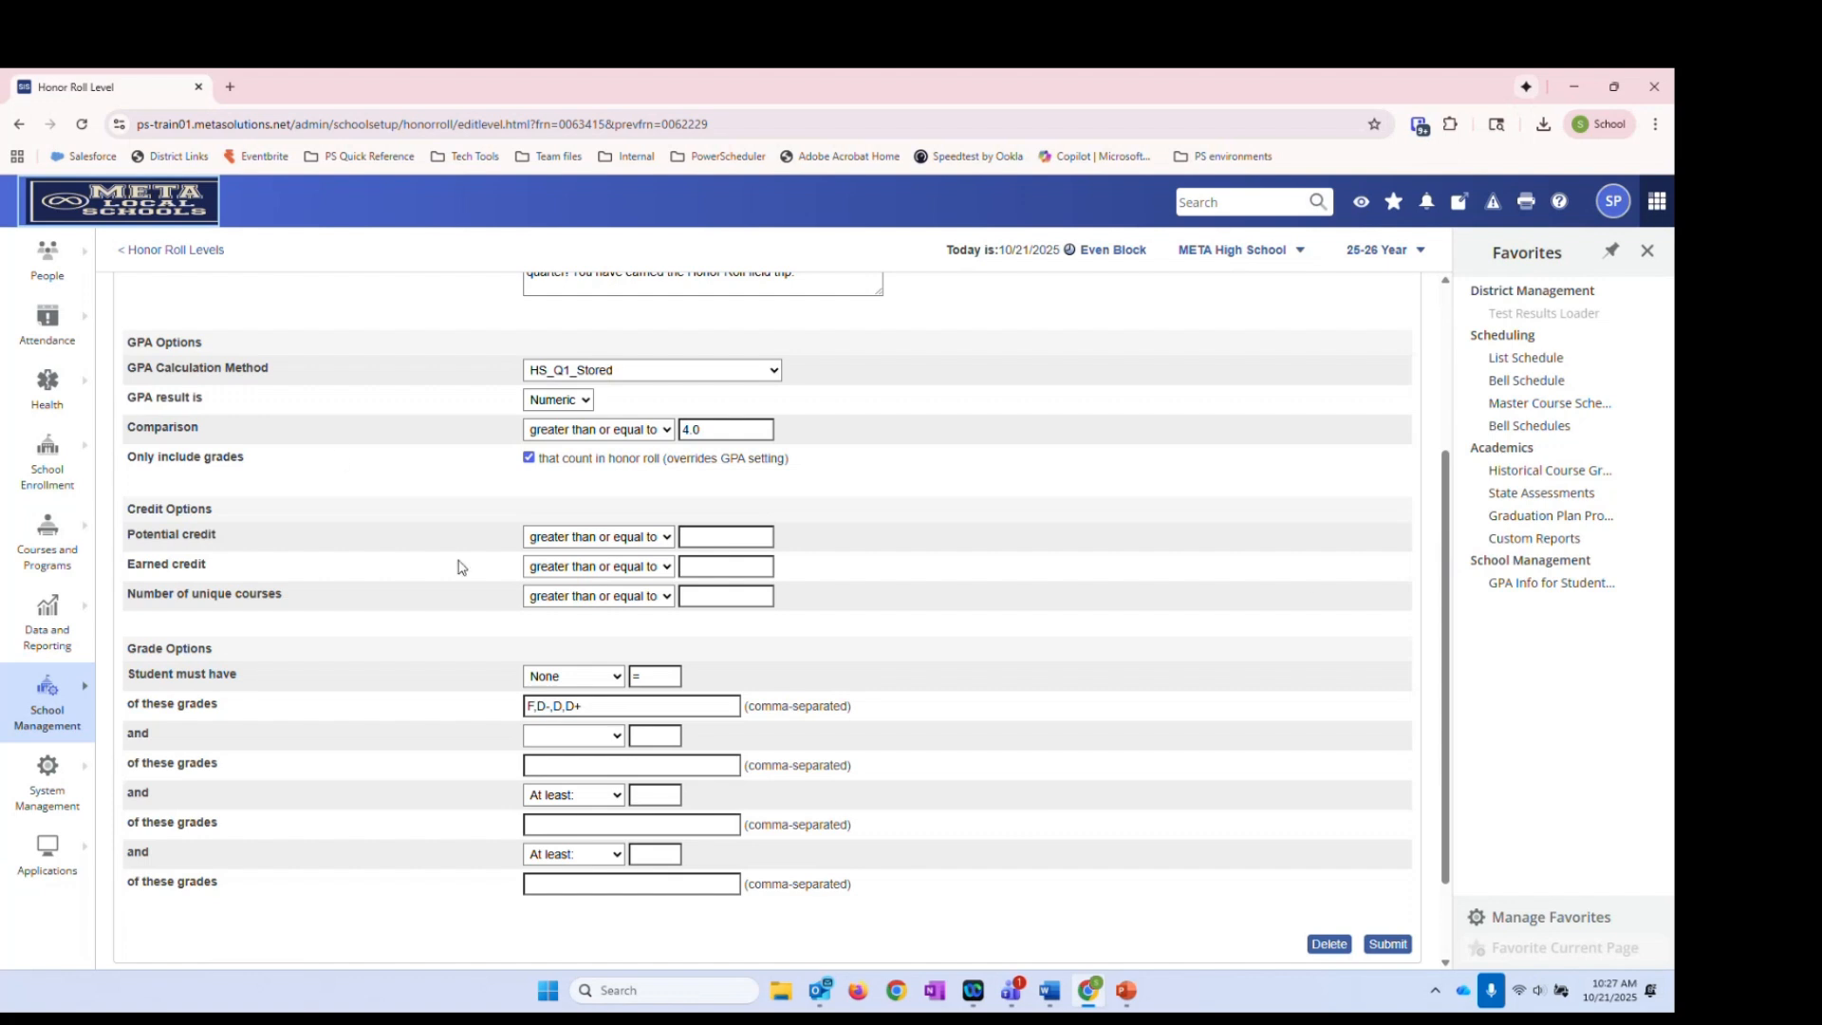
pyautogui.scroll(2, 463, 567)
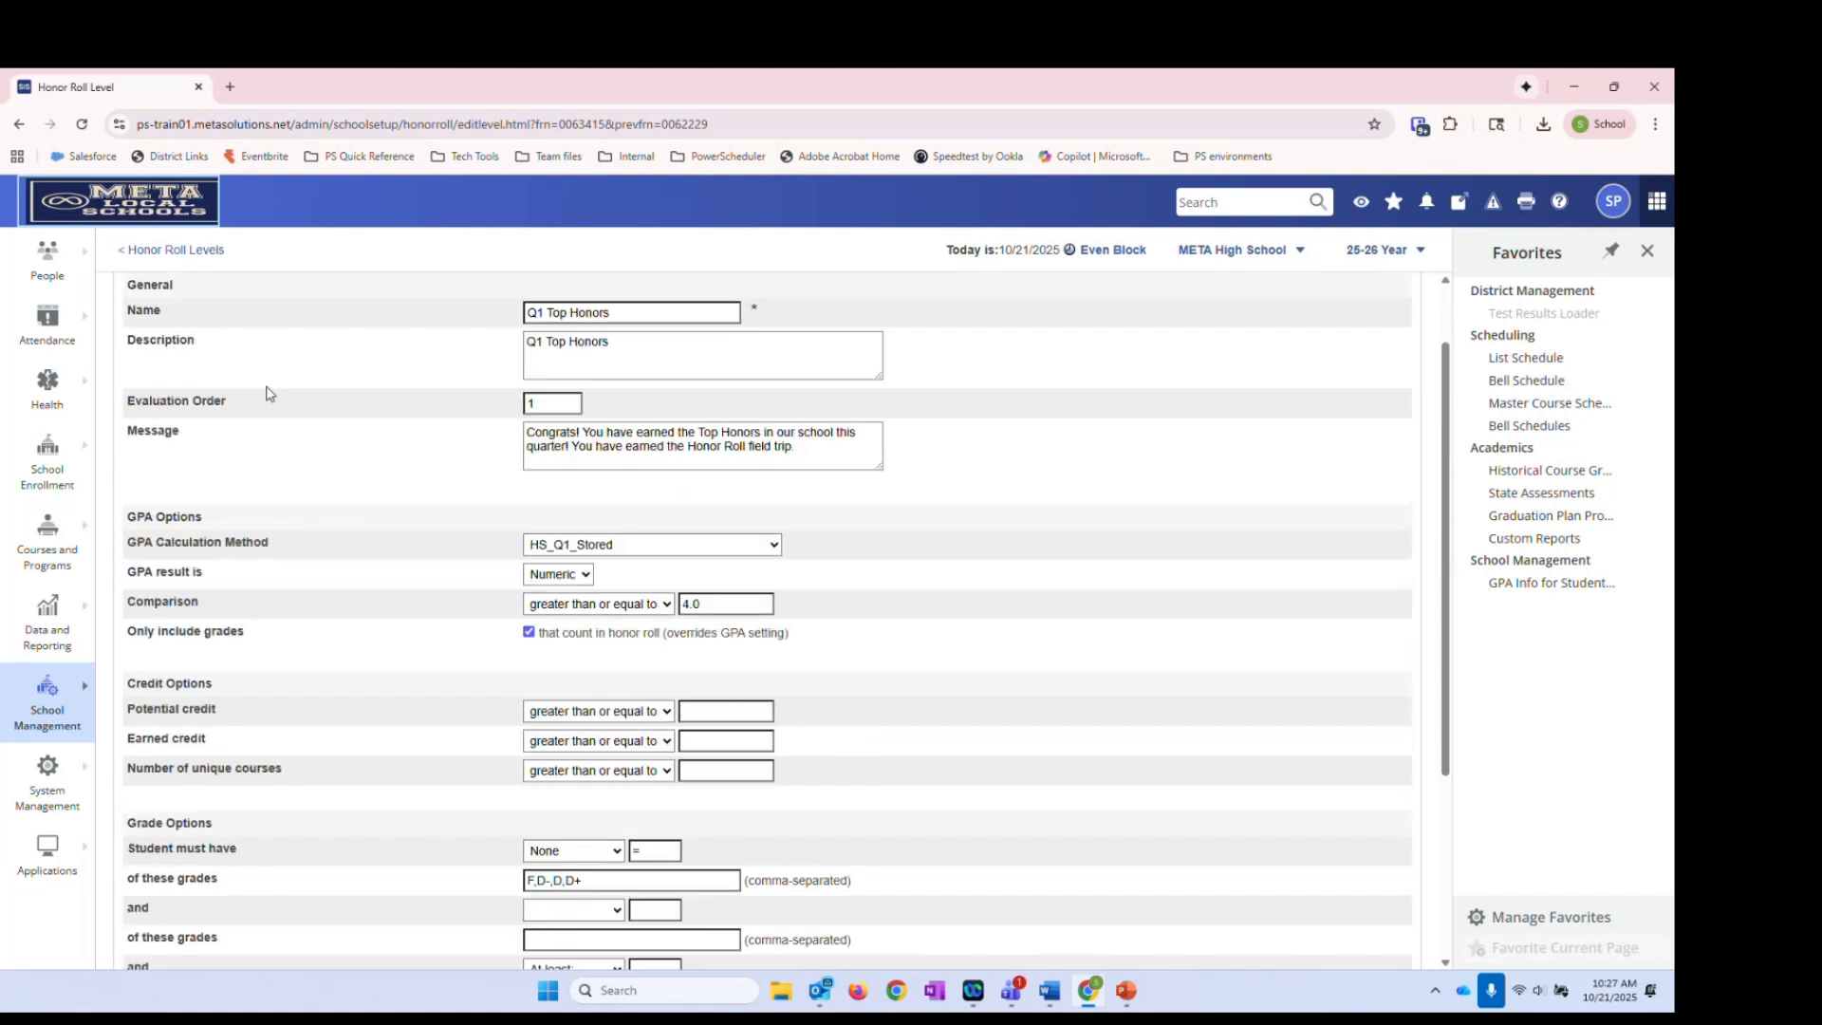
# Go back to the Quarter 1 Honor Roll Levels and open Q1 Honor Roll
pyautogui.click(188, 250)
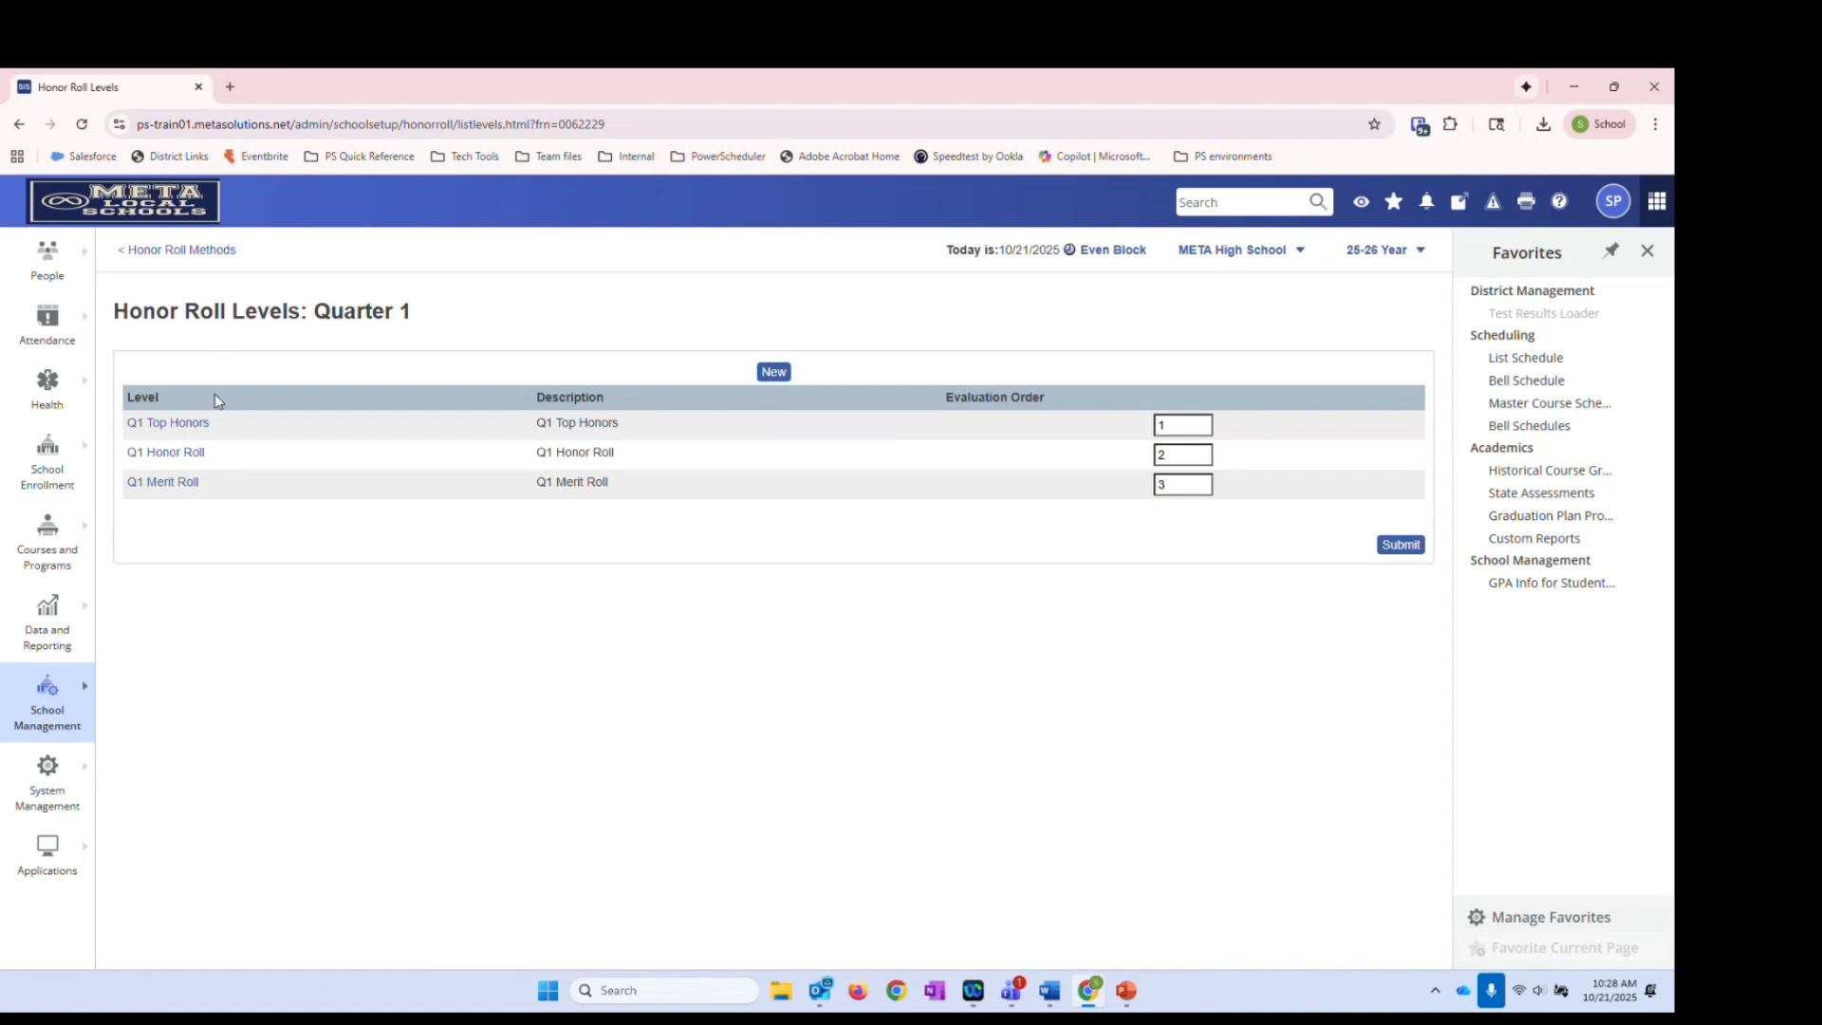
pyautogui.click(189, 455)
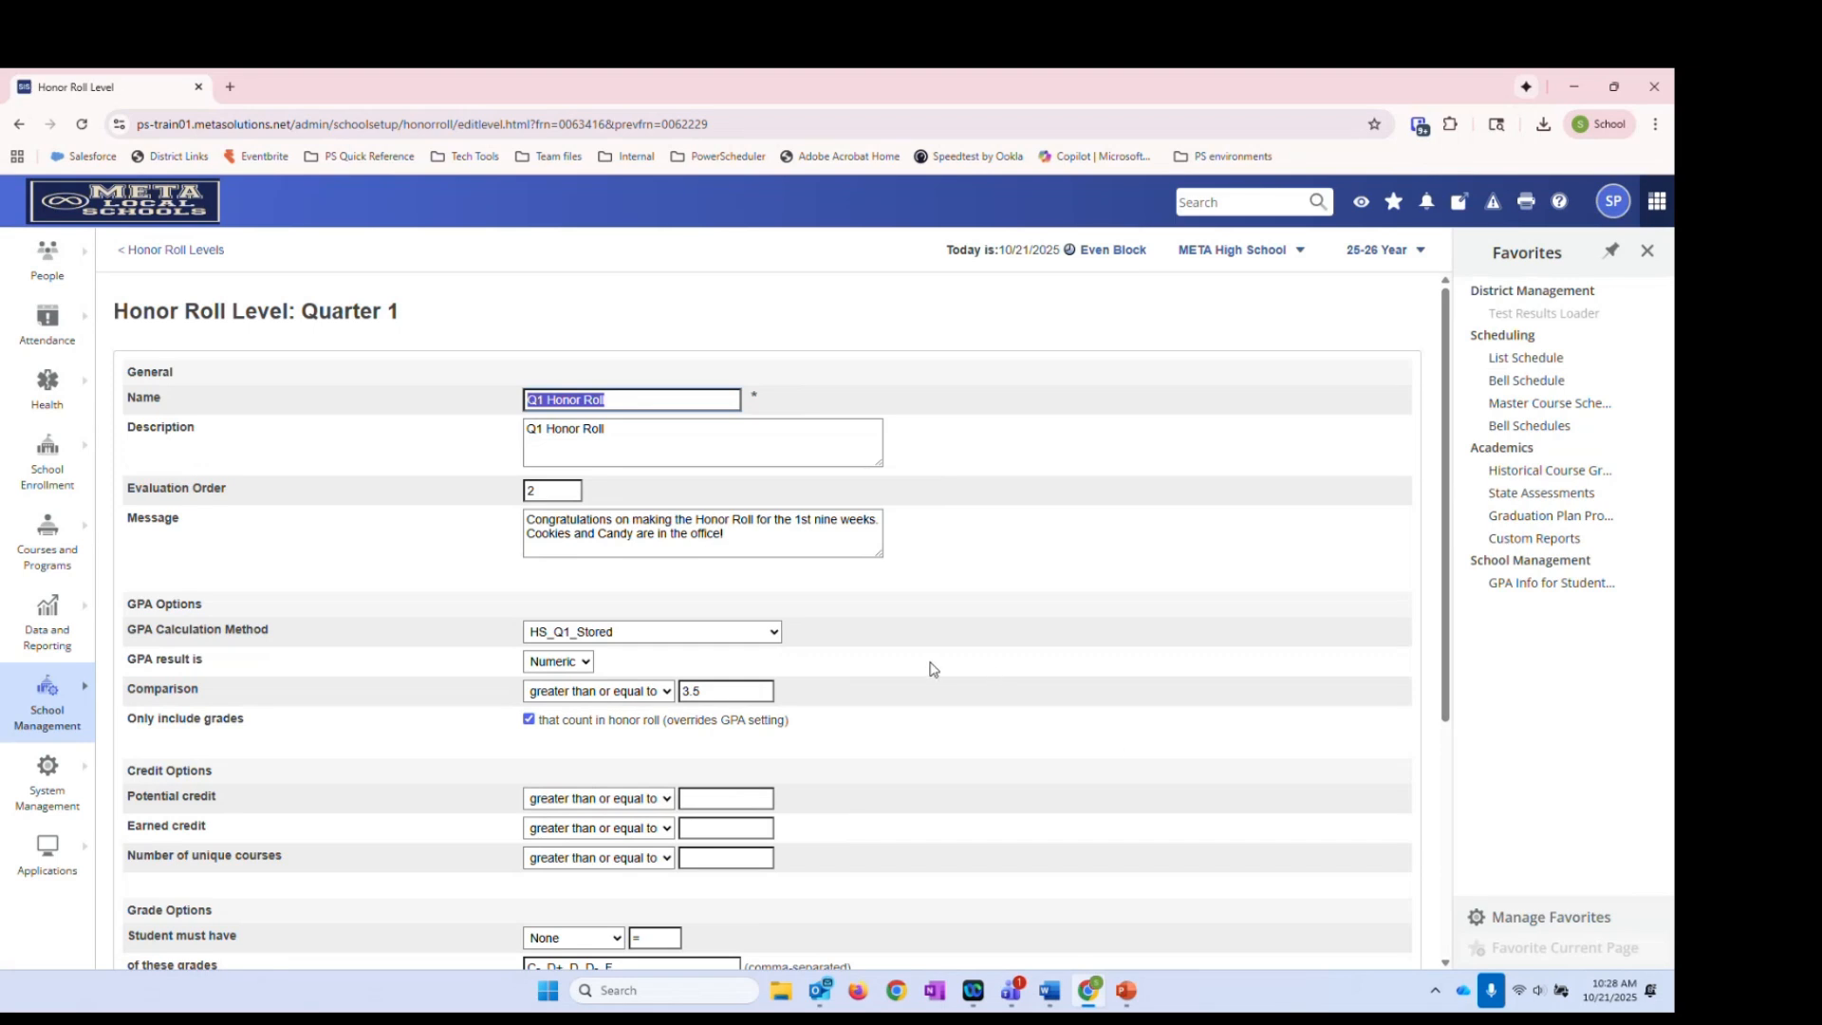
pyautogui.scroll(-1, 933, 669)
pyautogui.click(745, 448)
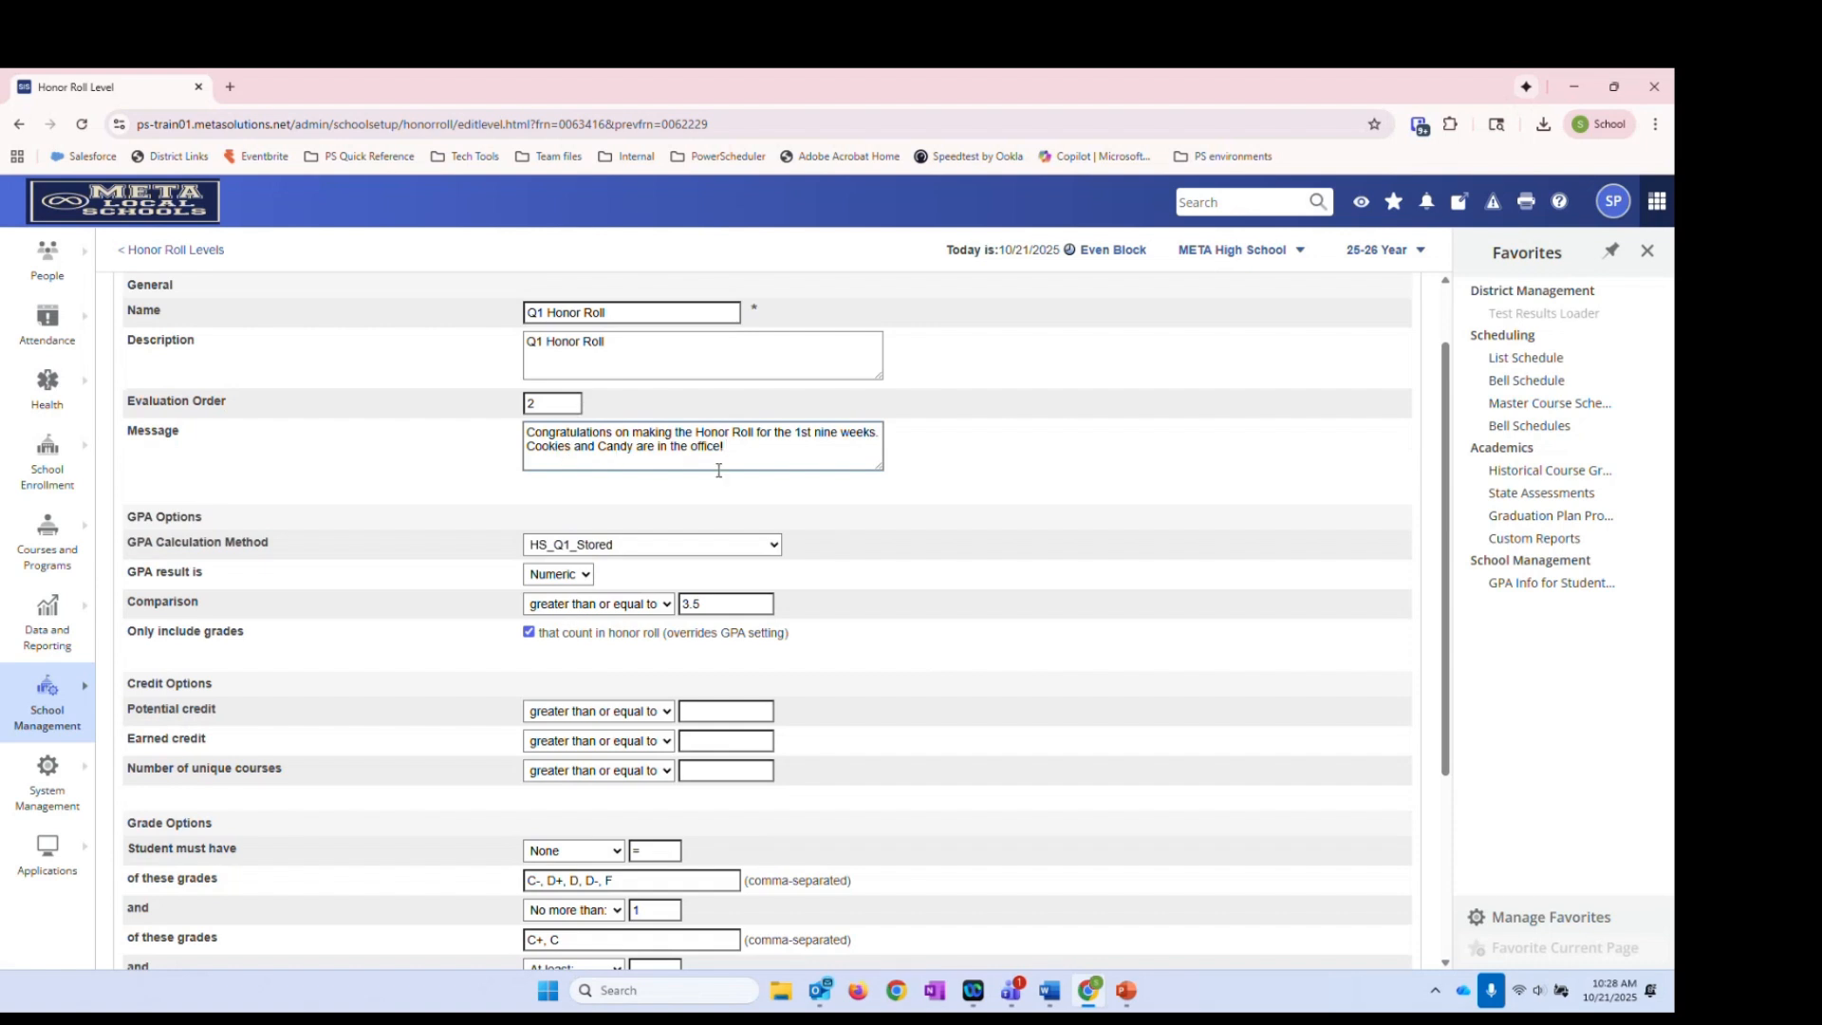
pyautogui.scroll(-2, 718, 470)
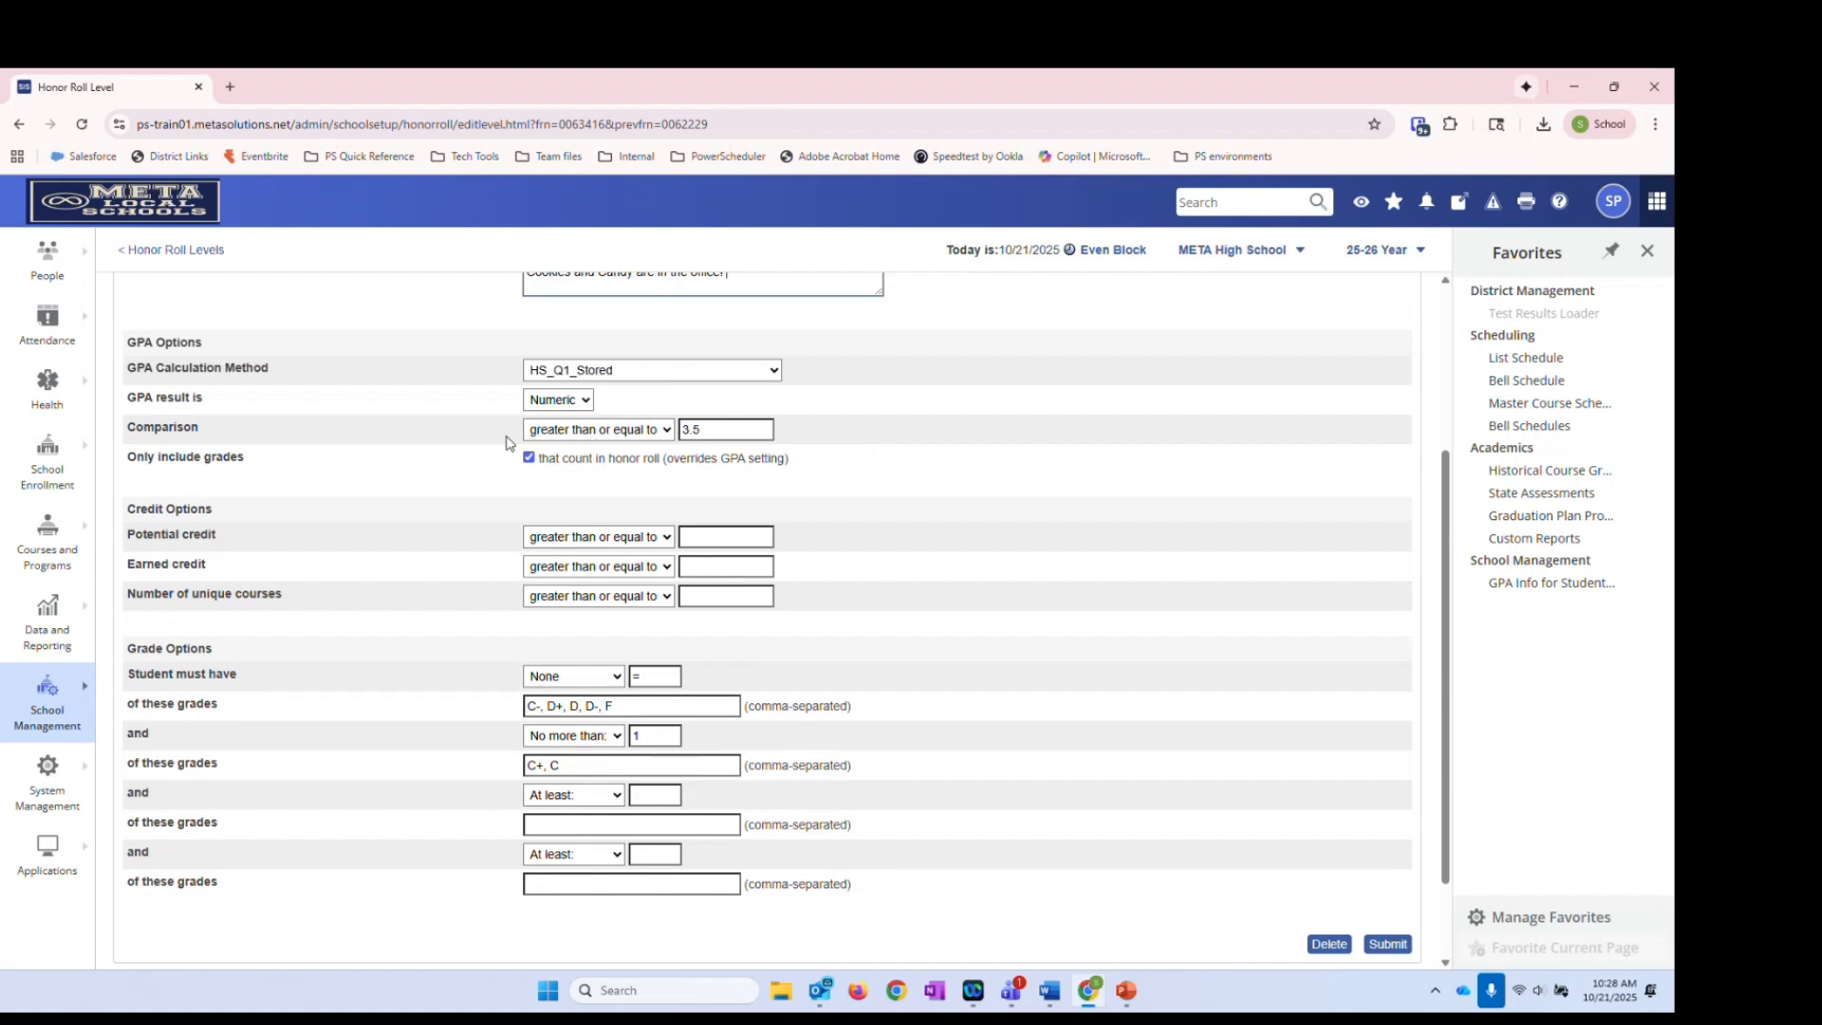
pyautogui.click(729, 435)
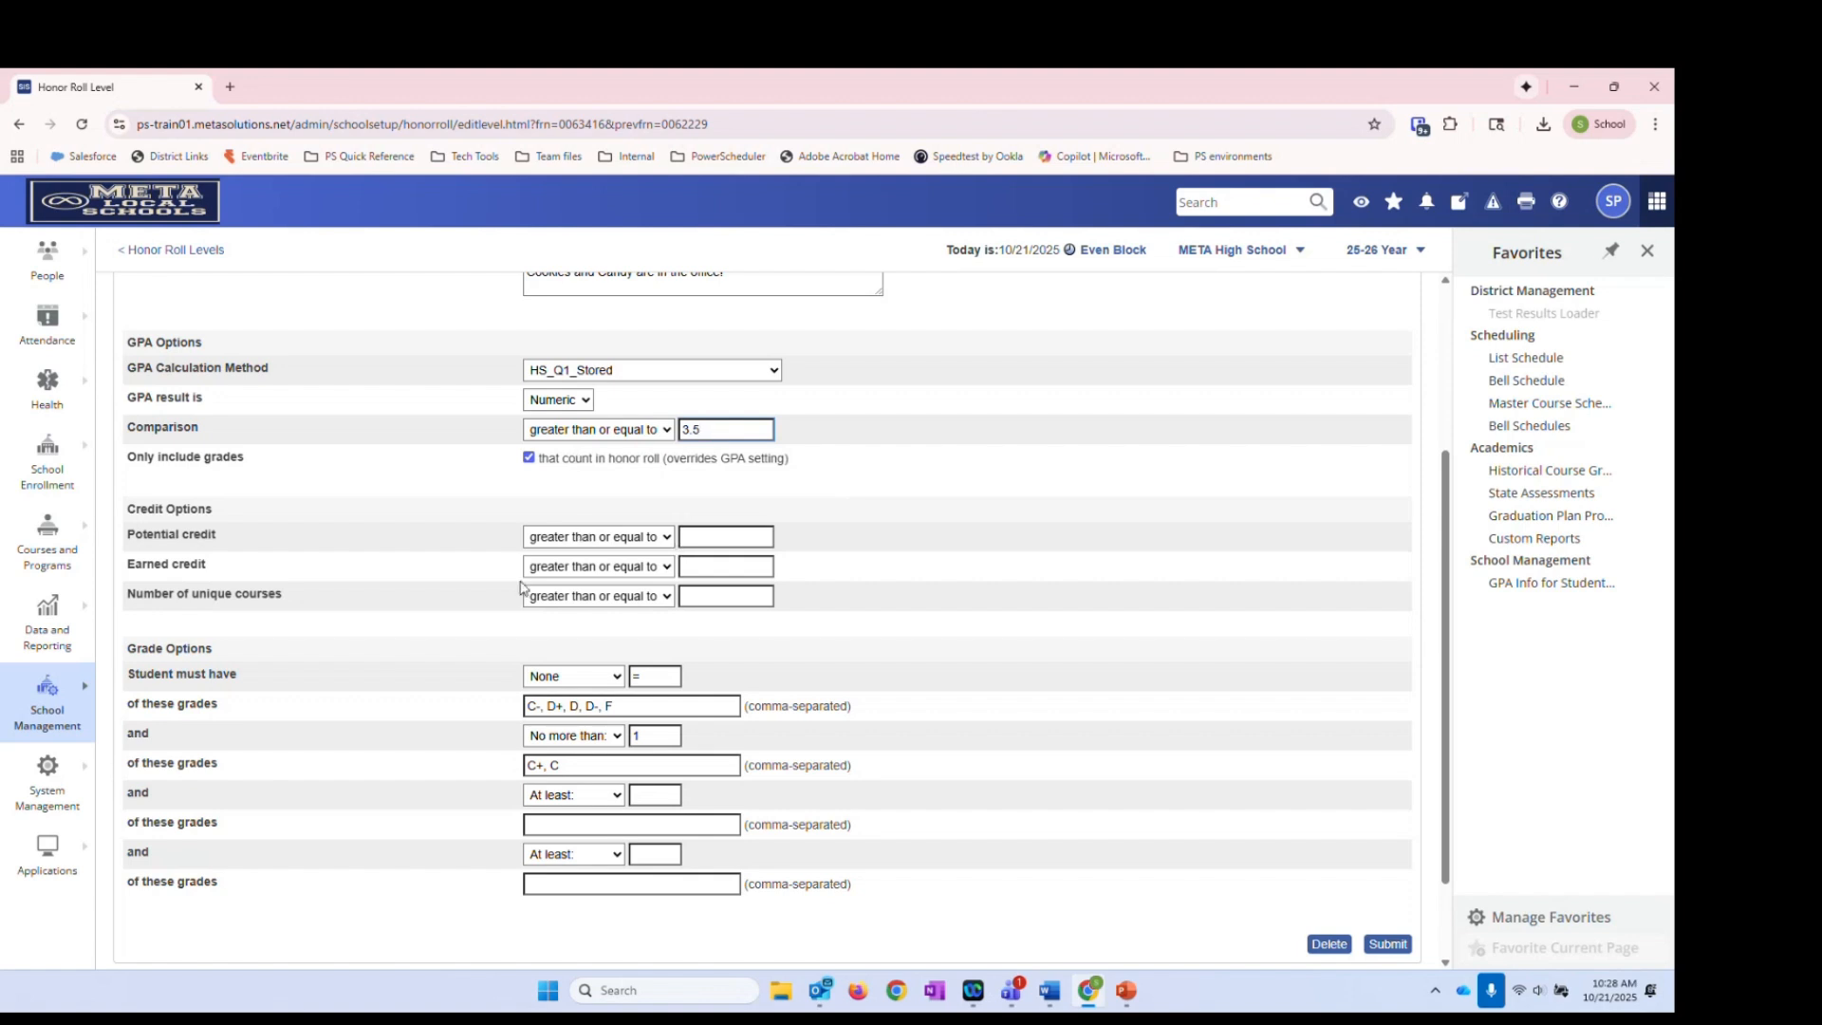
pyautogui.scroll(-2, 743, 664)
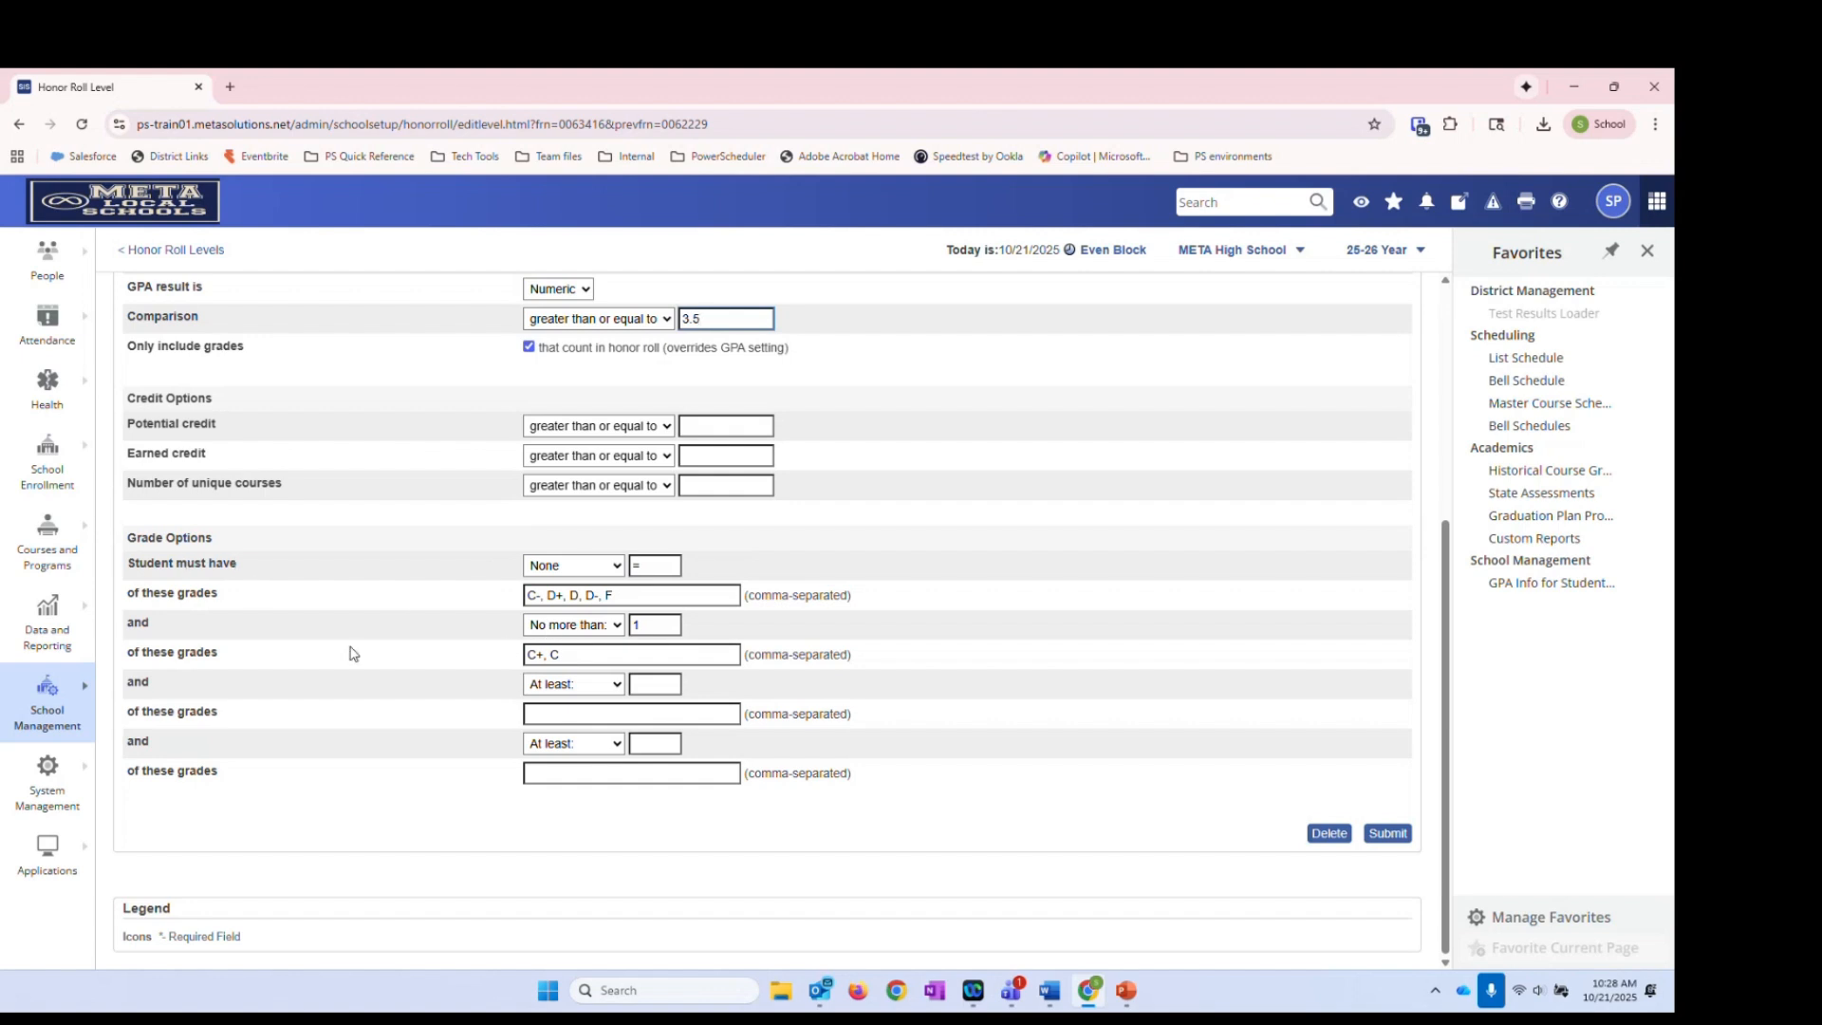
pyautogui.click(596, 657)
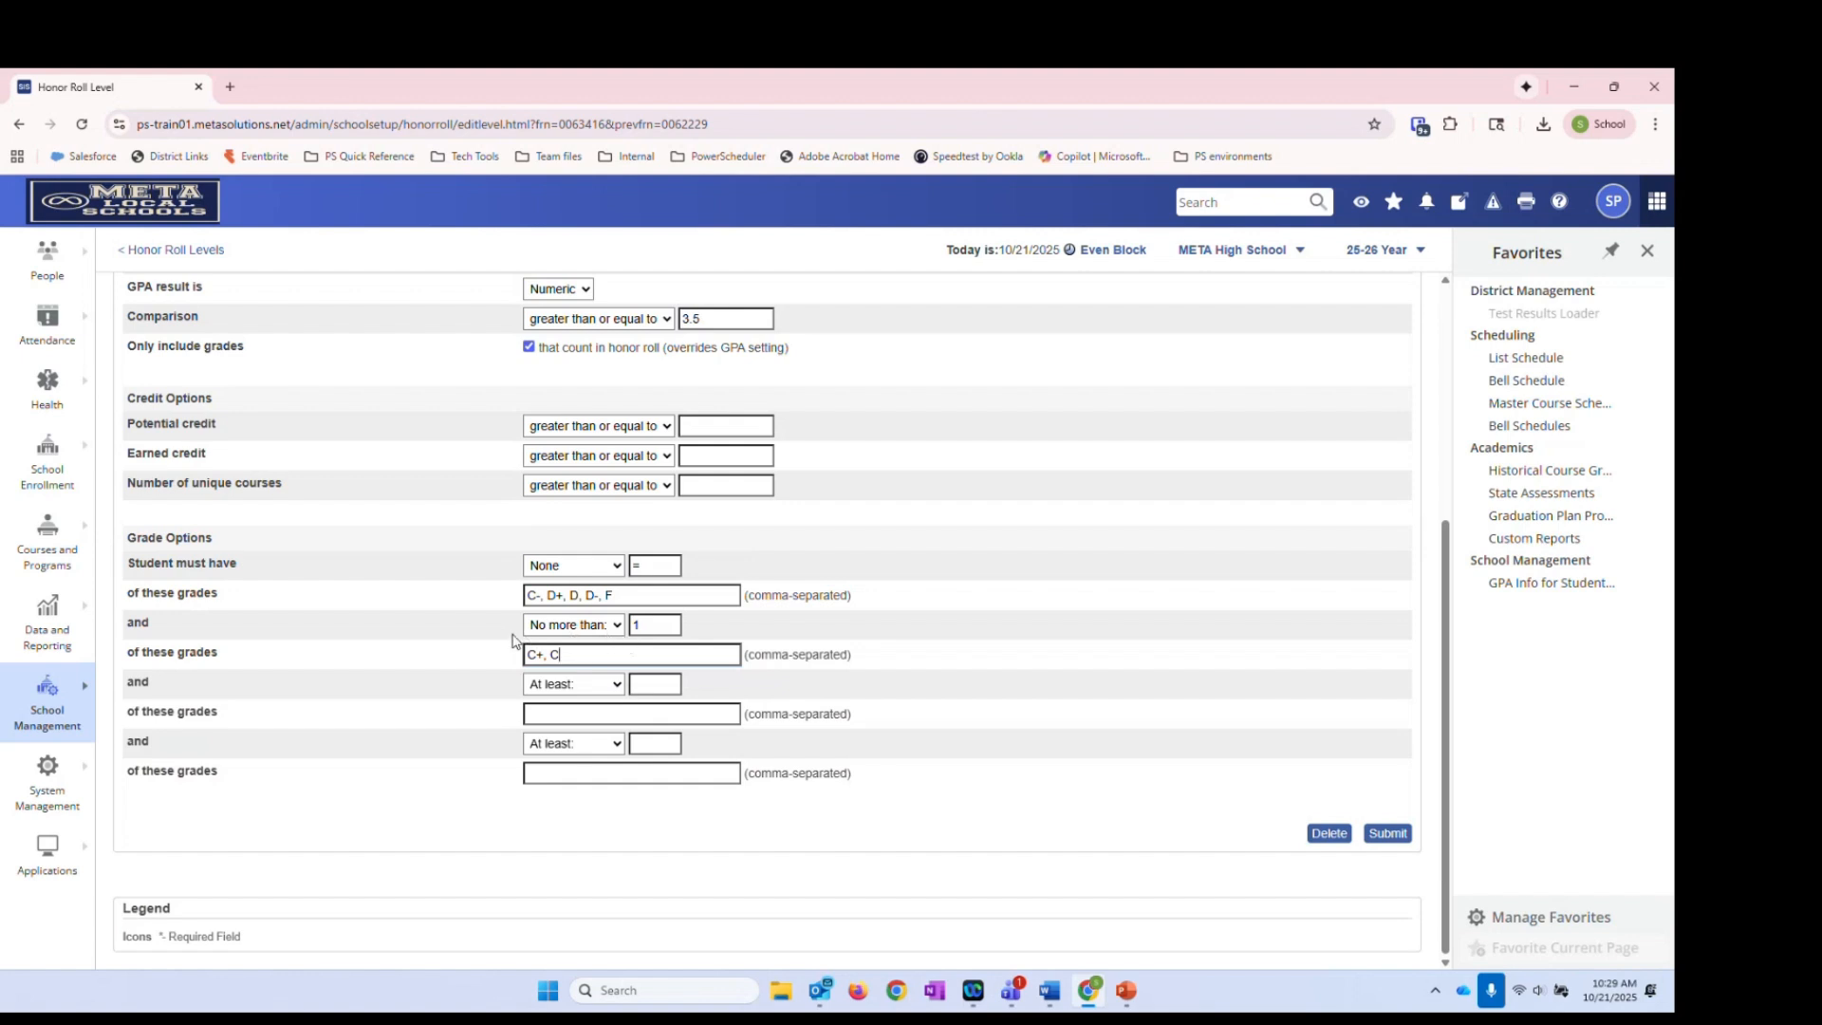
pyautogui.click(665, 625)
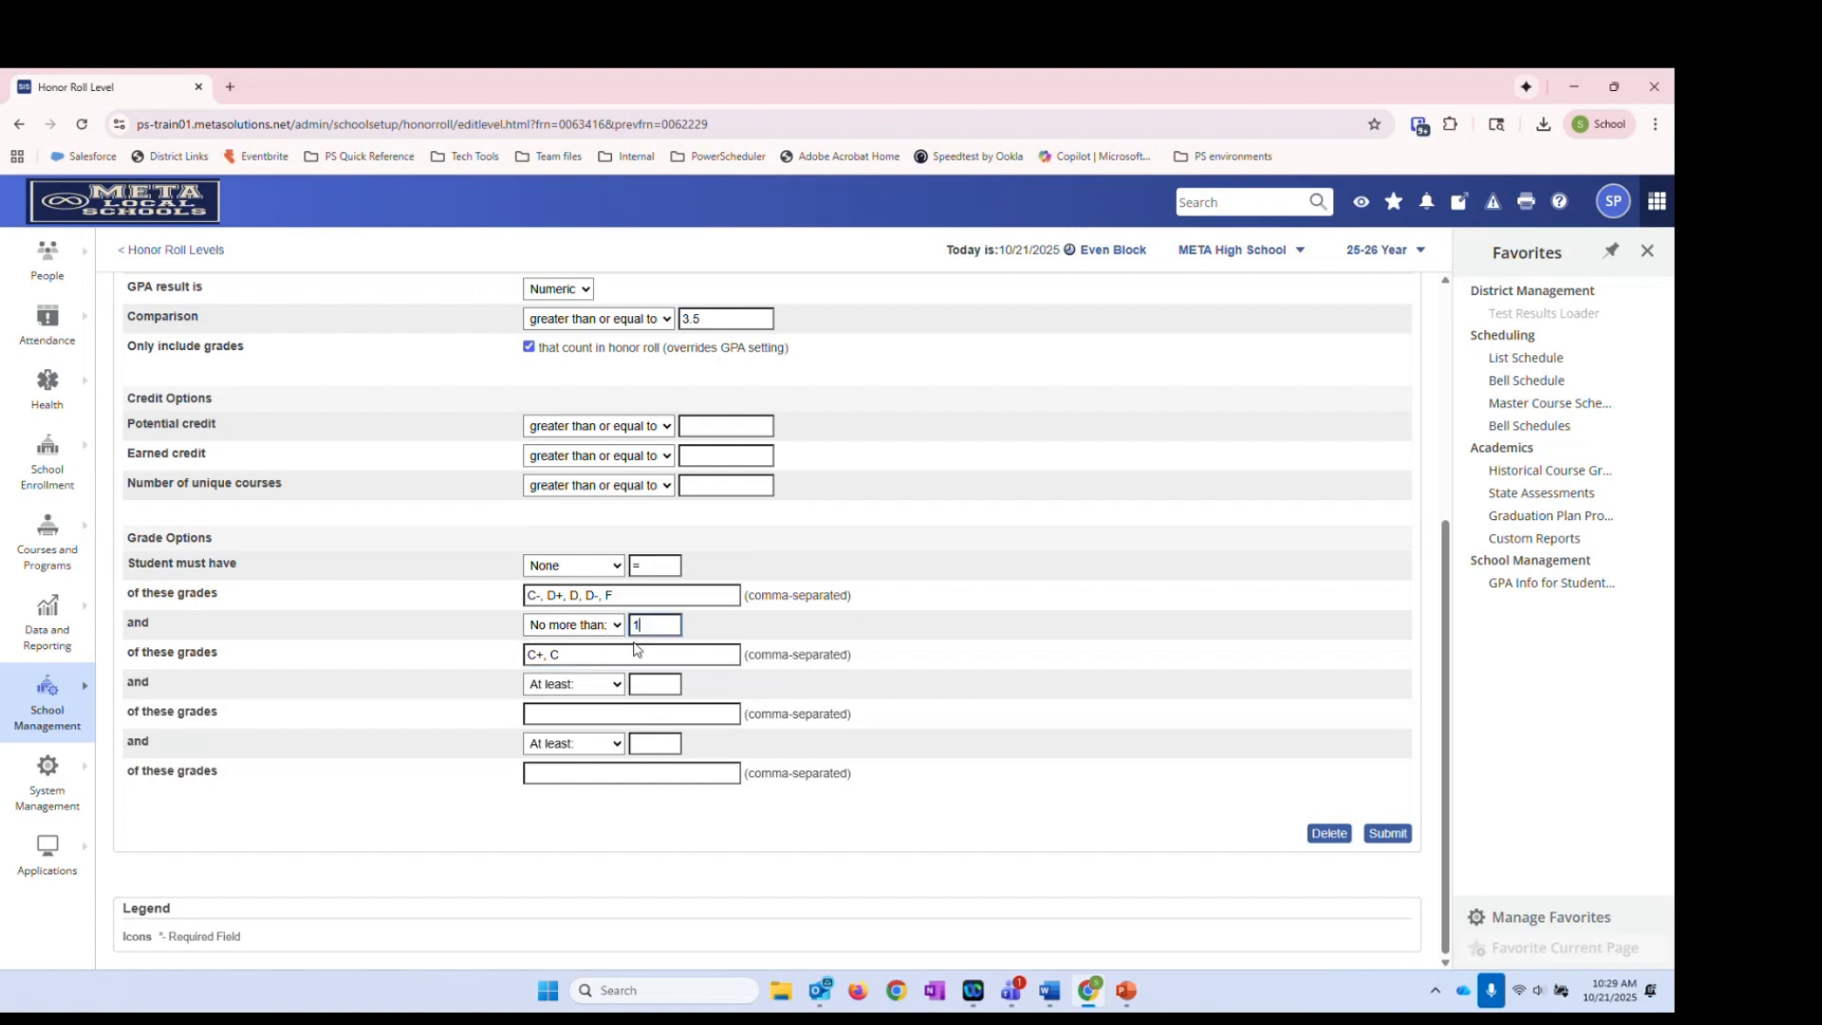
pyautogui.click(580, 656)
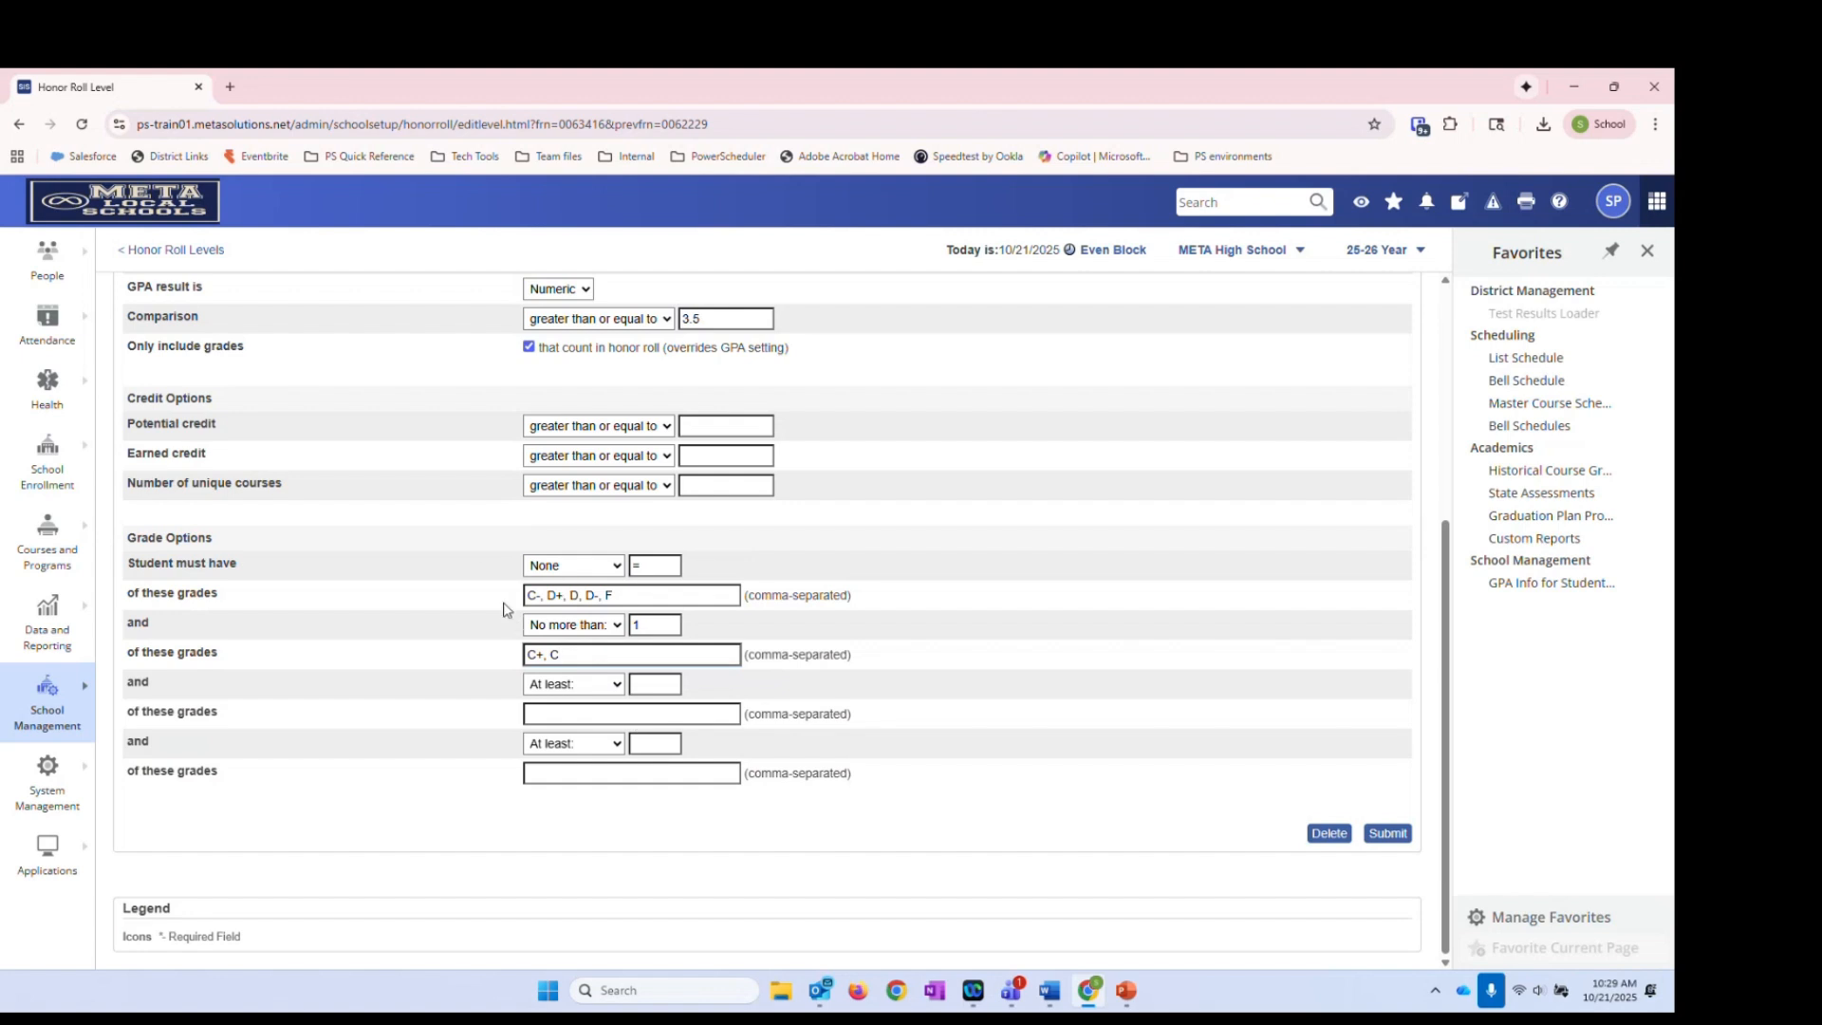
pyautogui.click(638, 595)
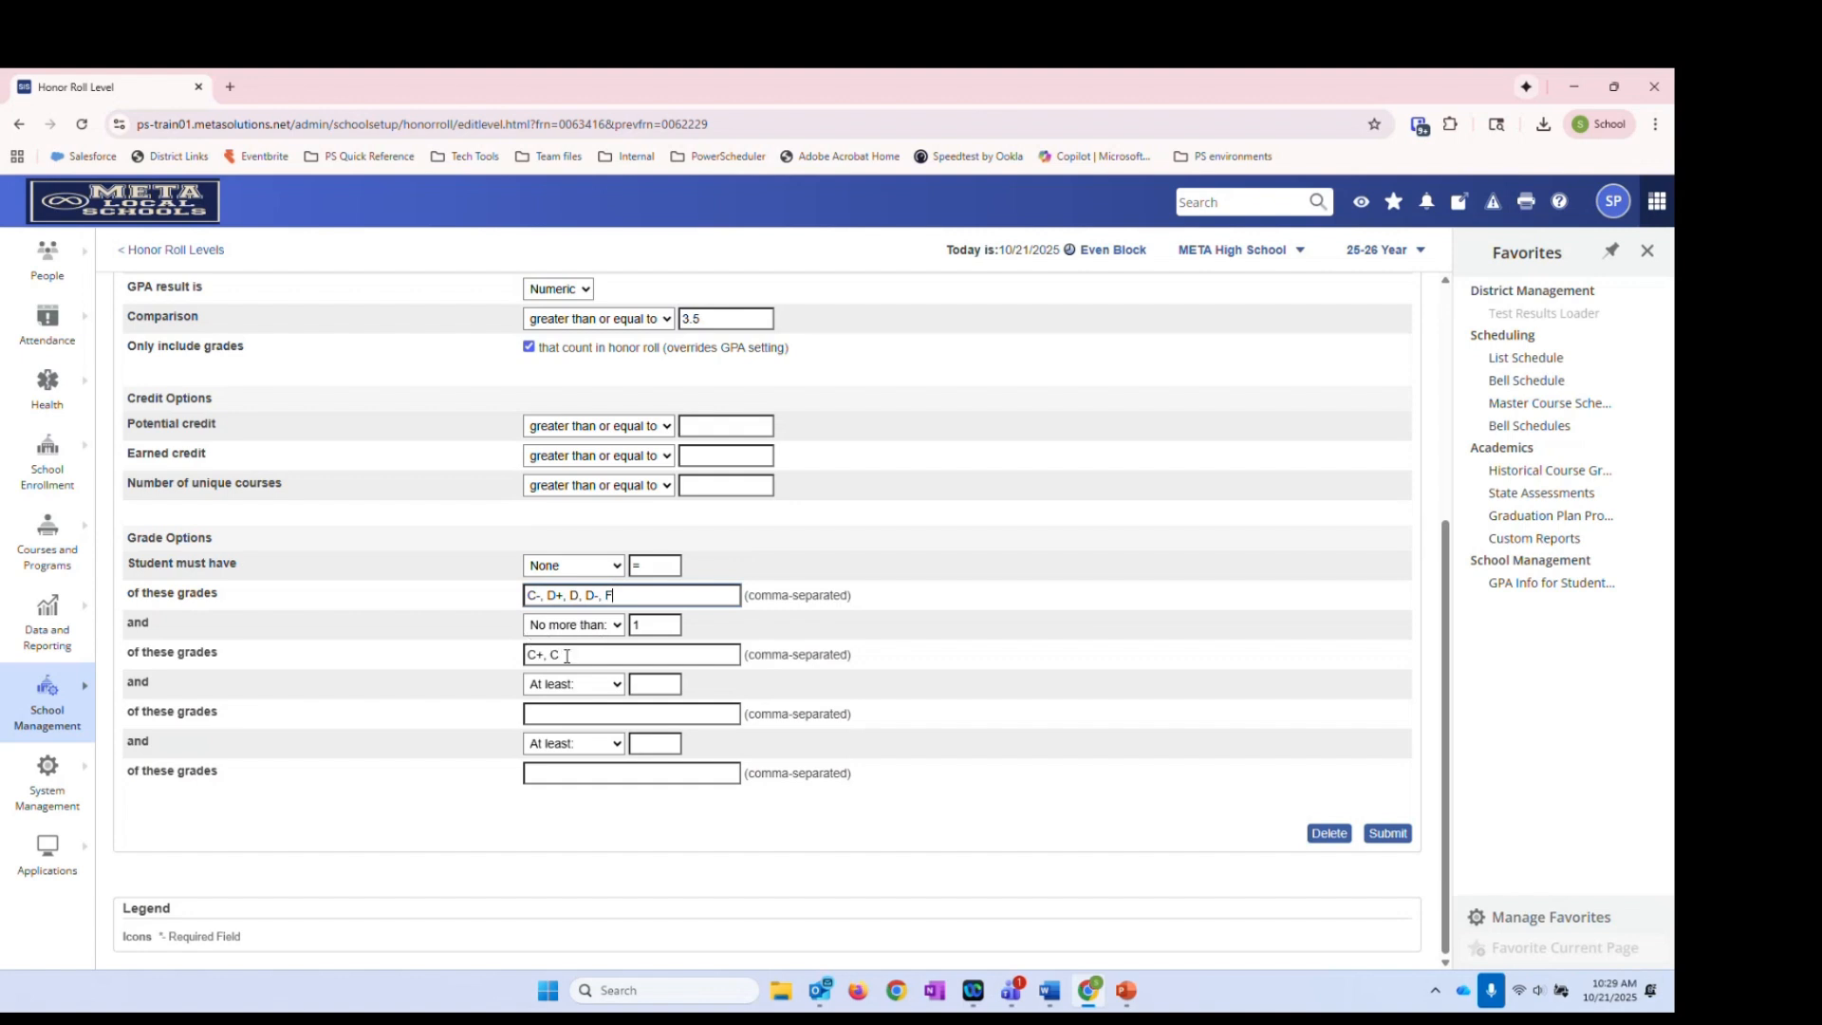
pyautogui.moveTo(132, 623); pyautogui.dragTo(228, 655)
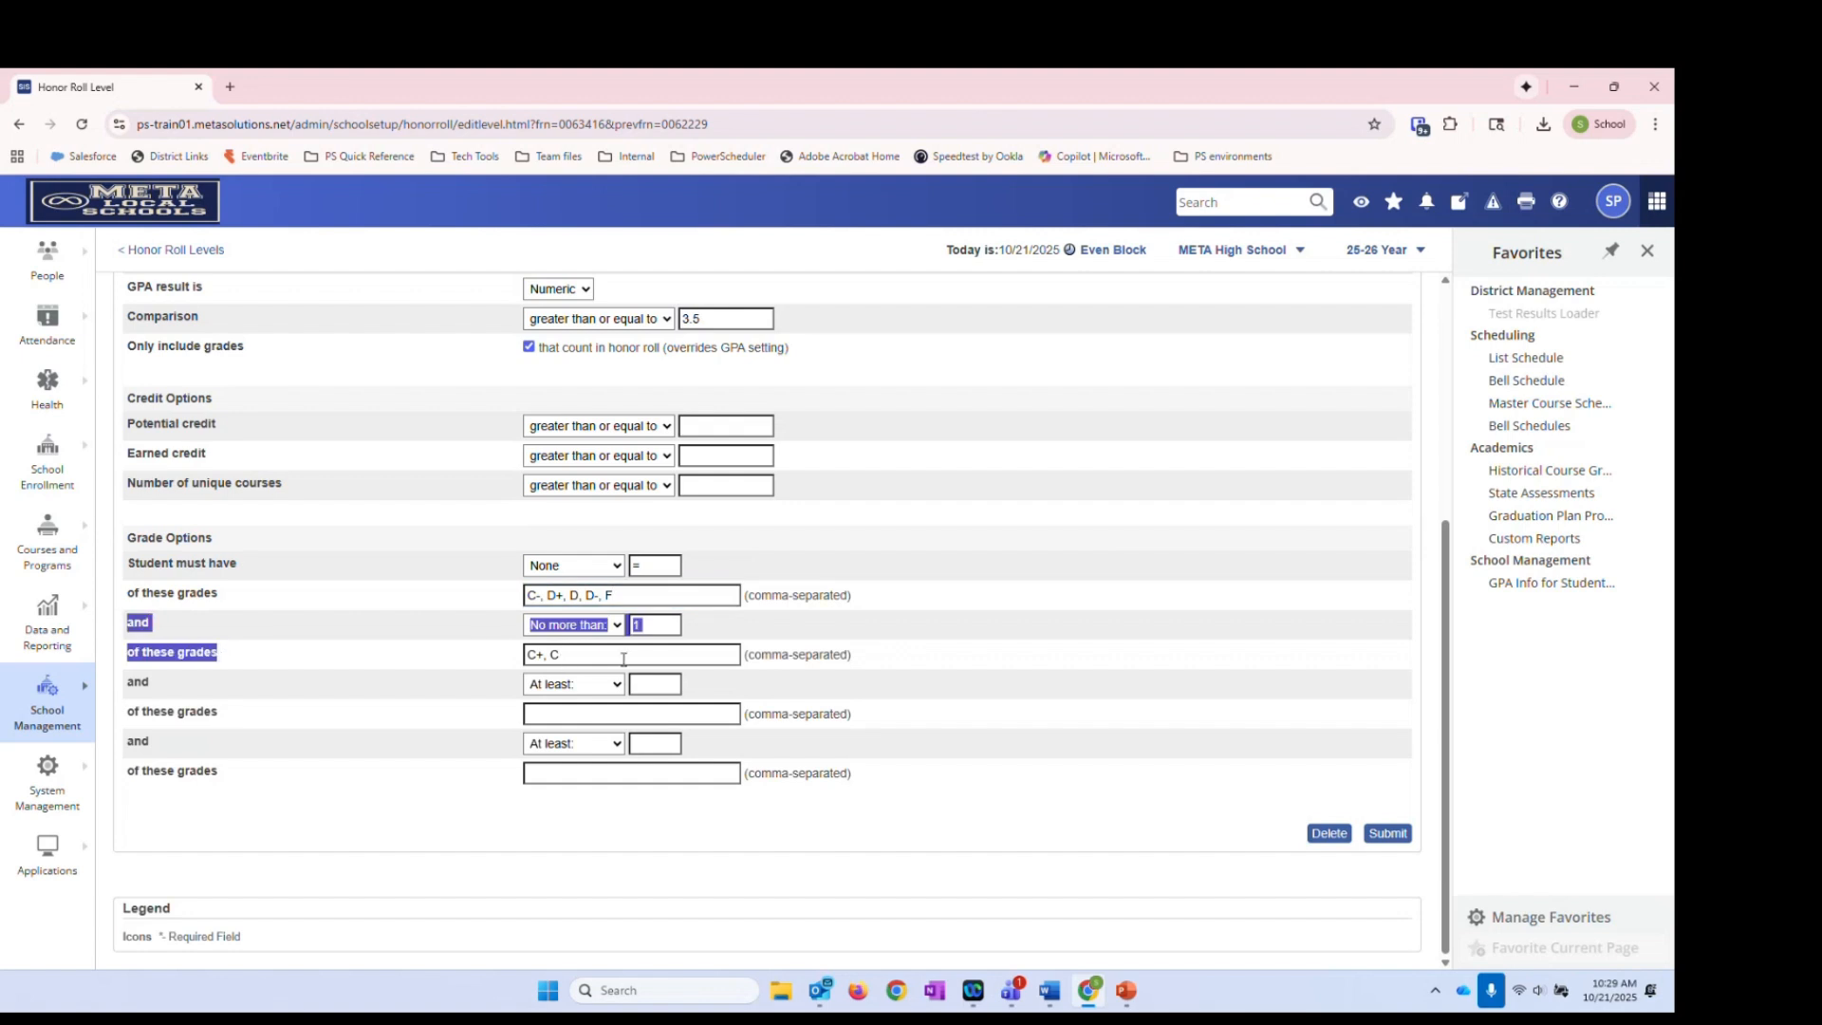
pyautogui.click(506, 636)
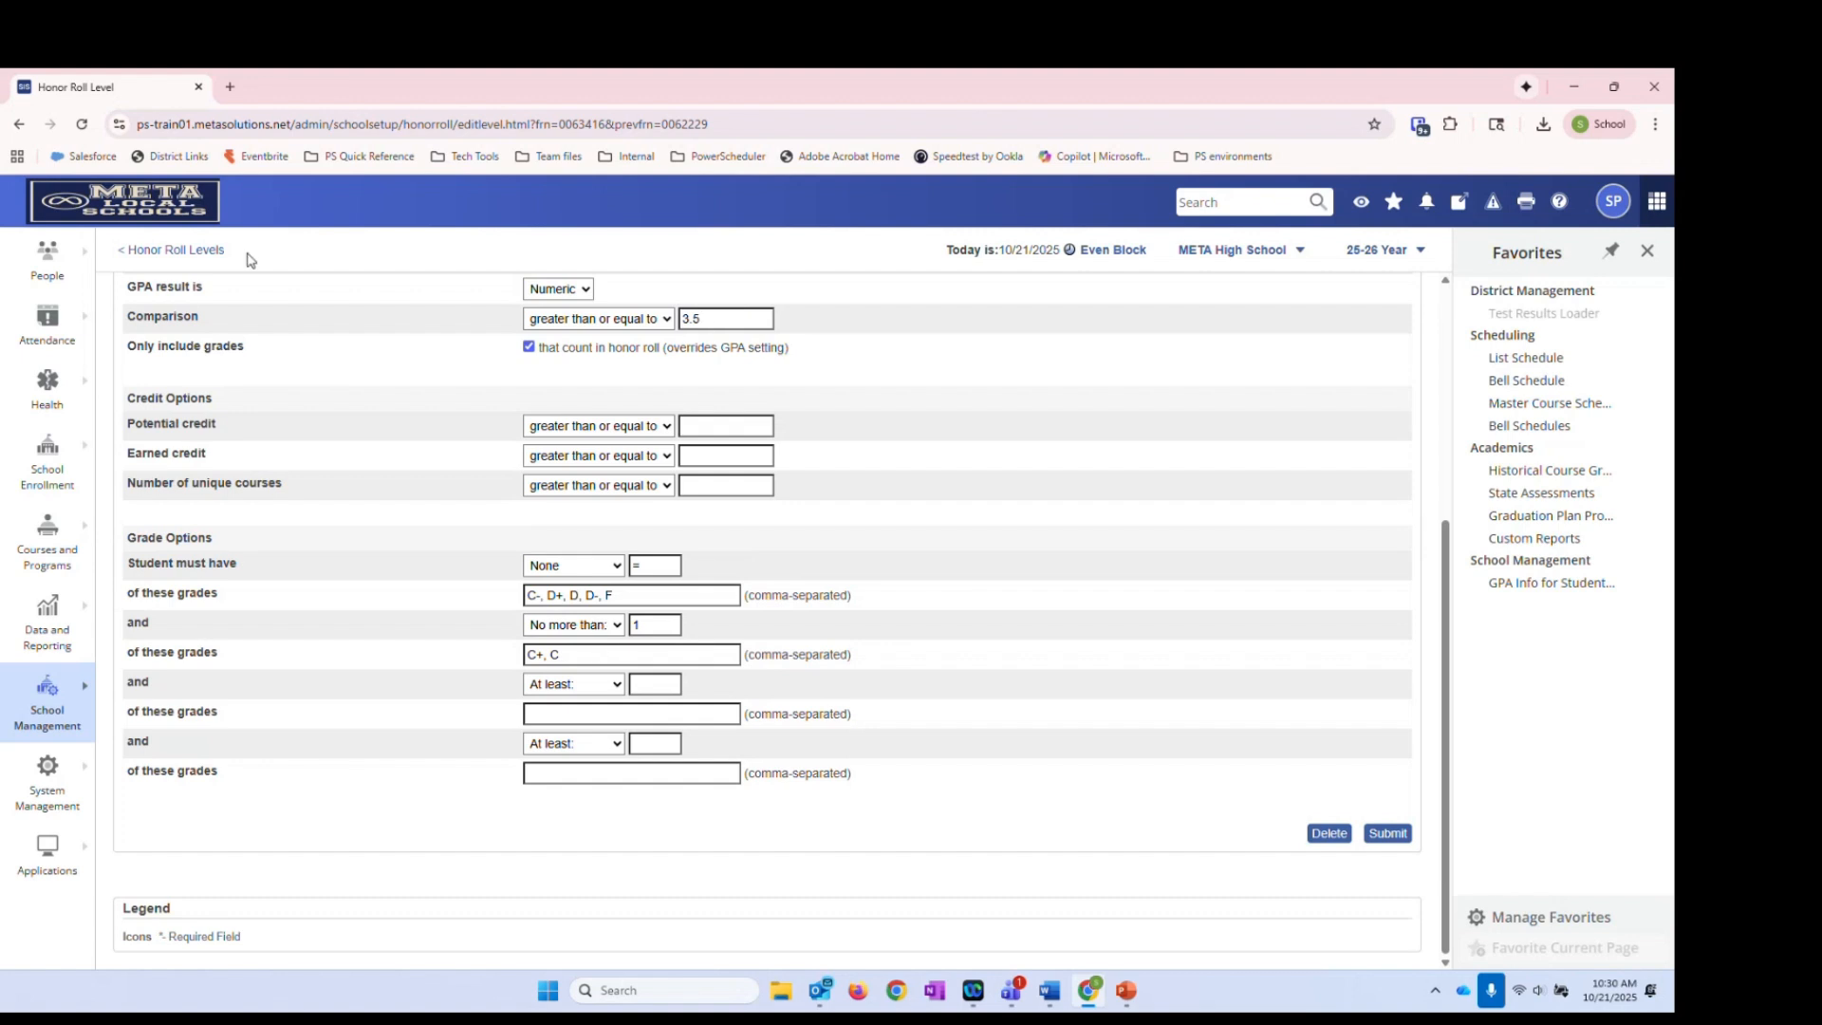
# Check the Q1 Merit Roll level's 3.0 minimum GPA and grade options, then back out to the methods list
pyautogui.click(176, 250)
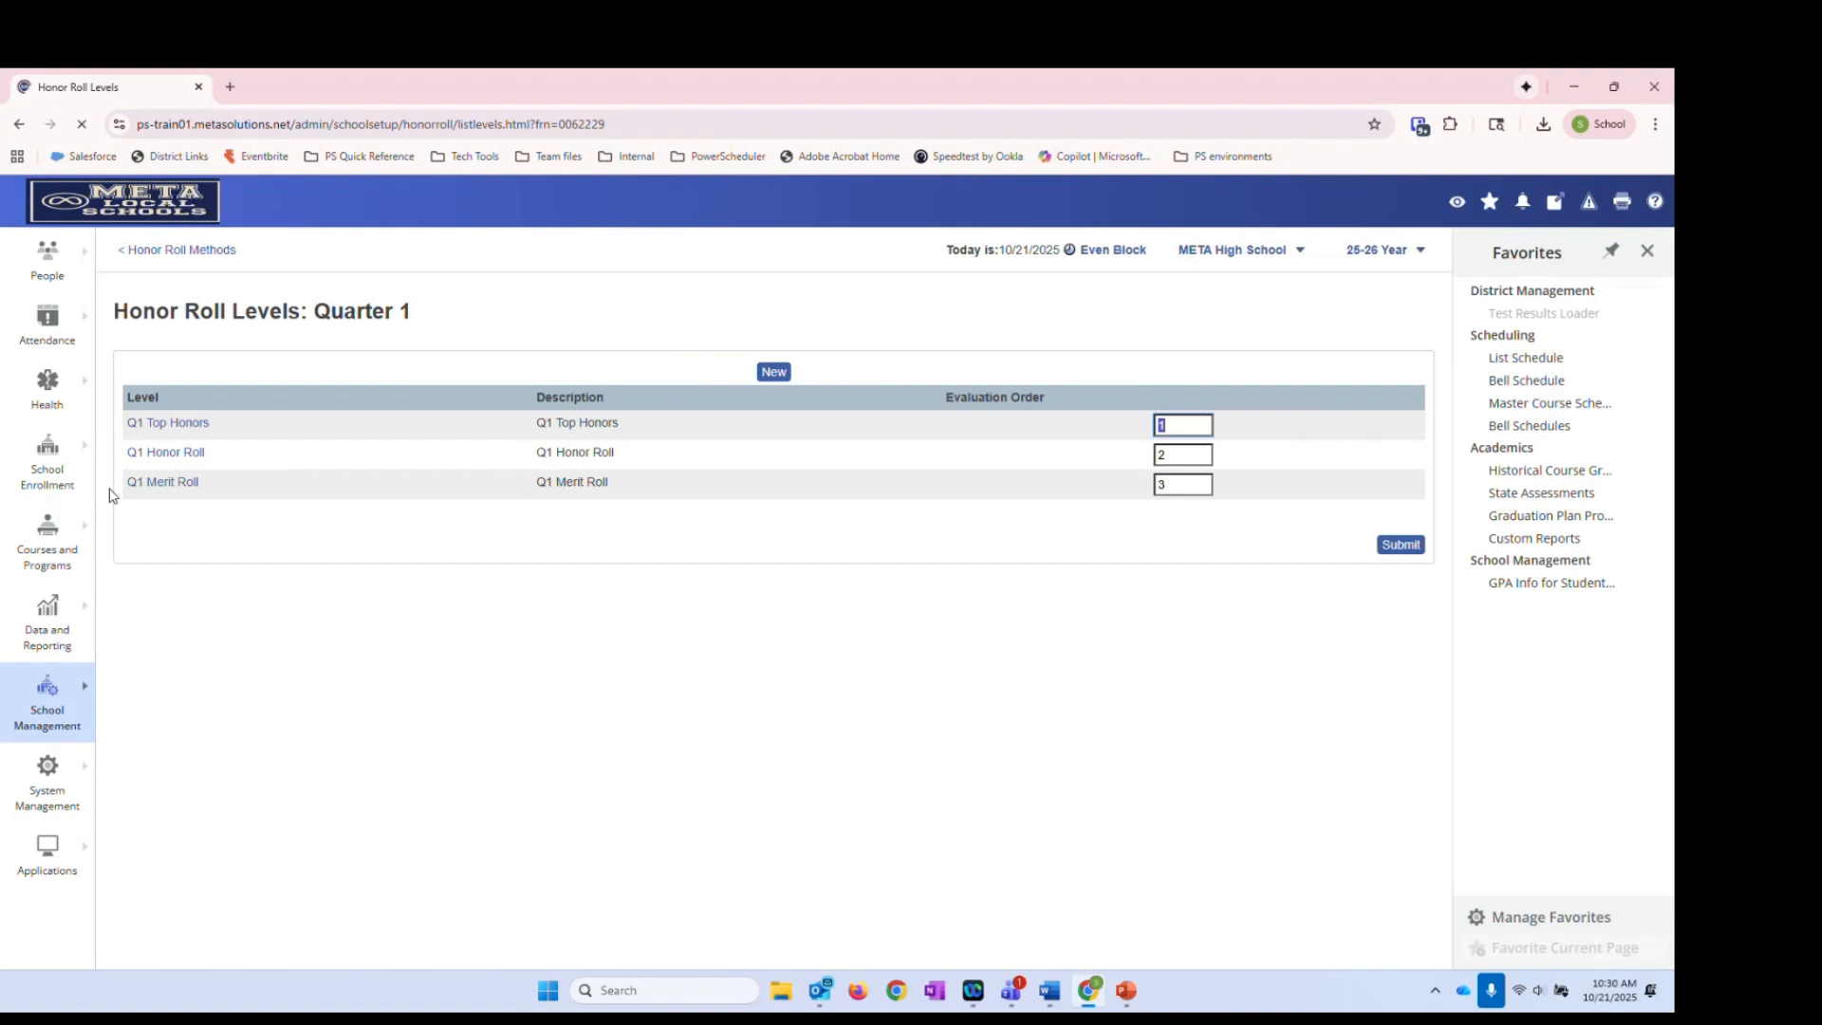
pyautogui.click(161, 486)
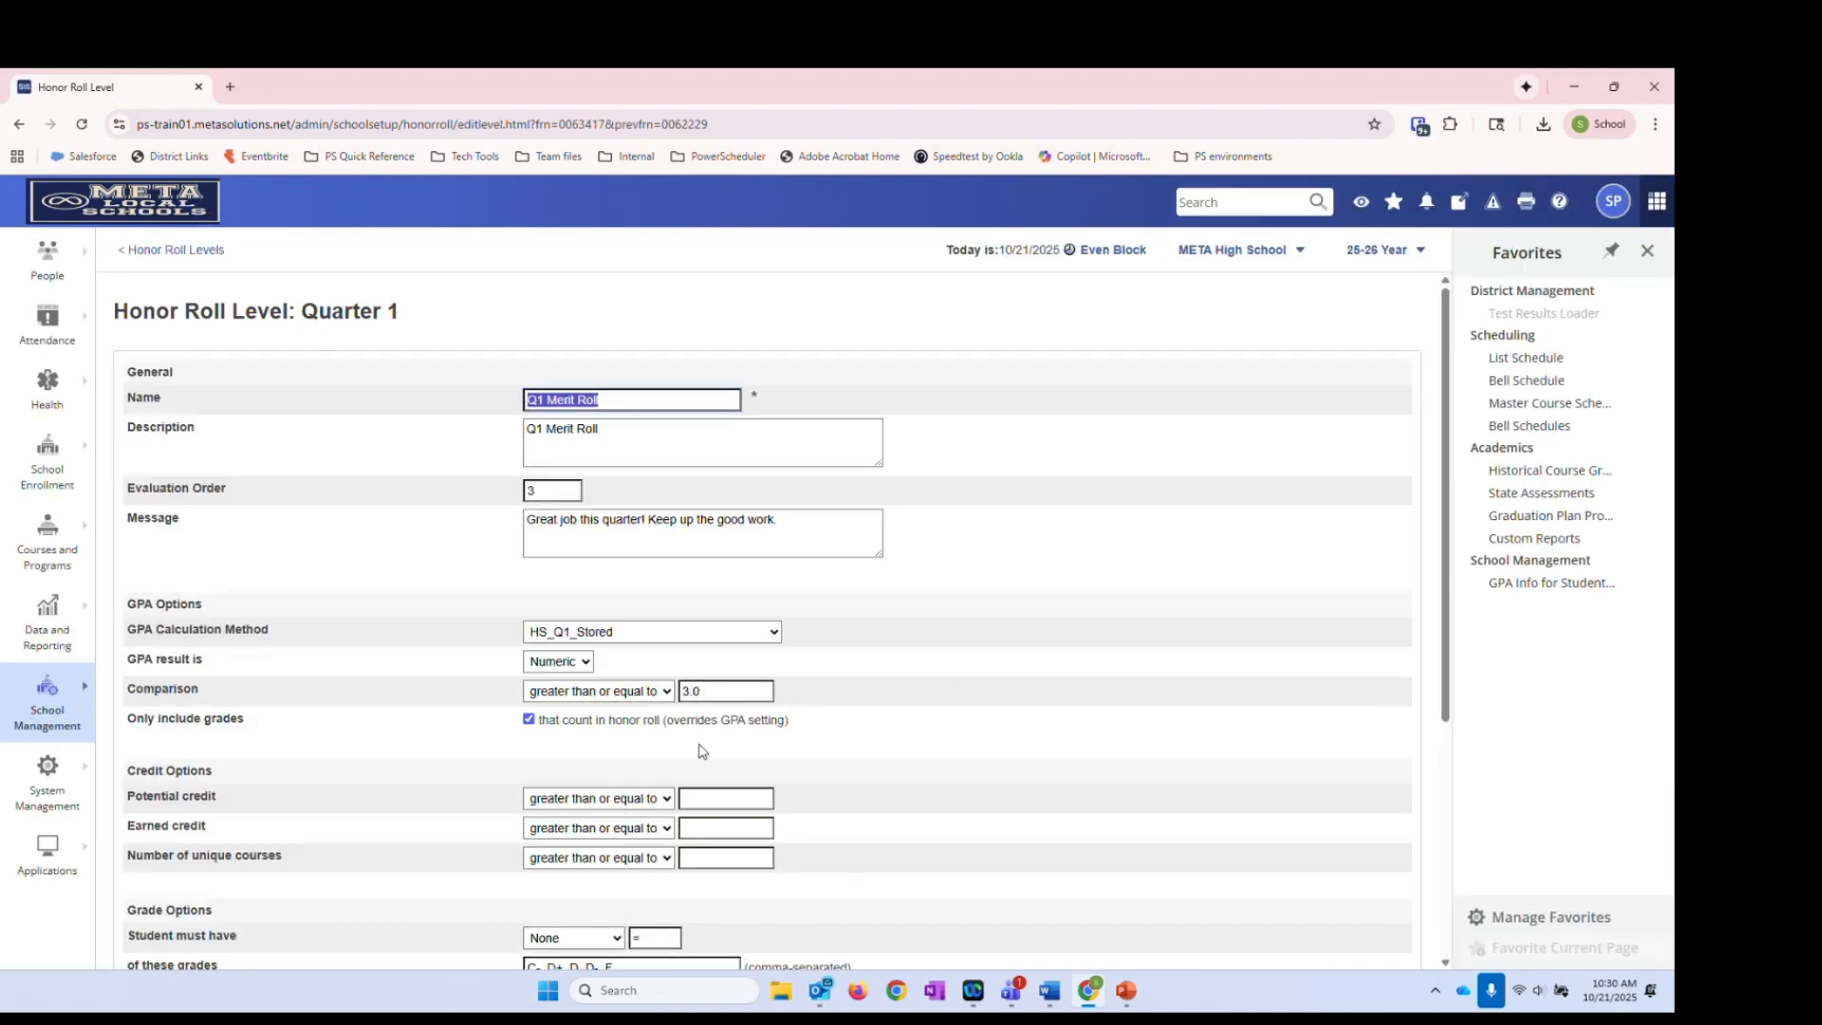
pyautogui.click(765, 699)
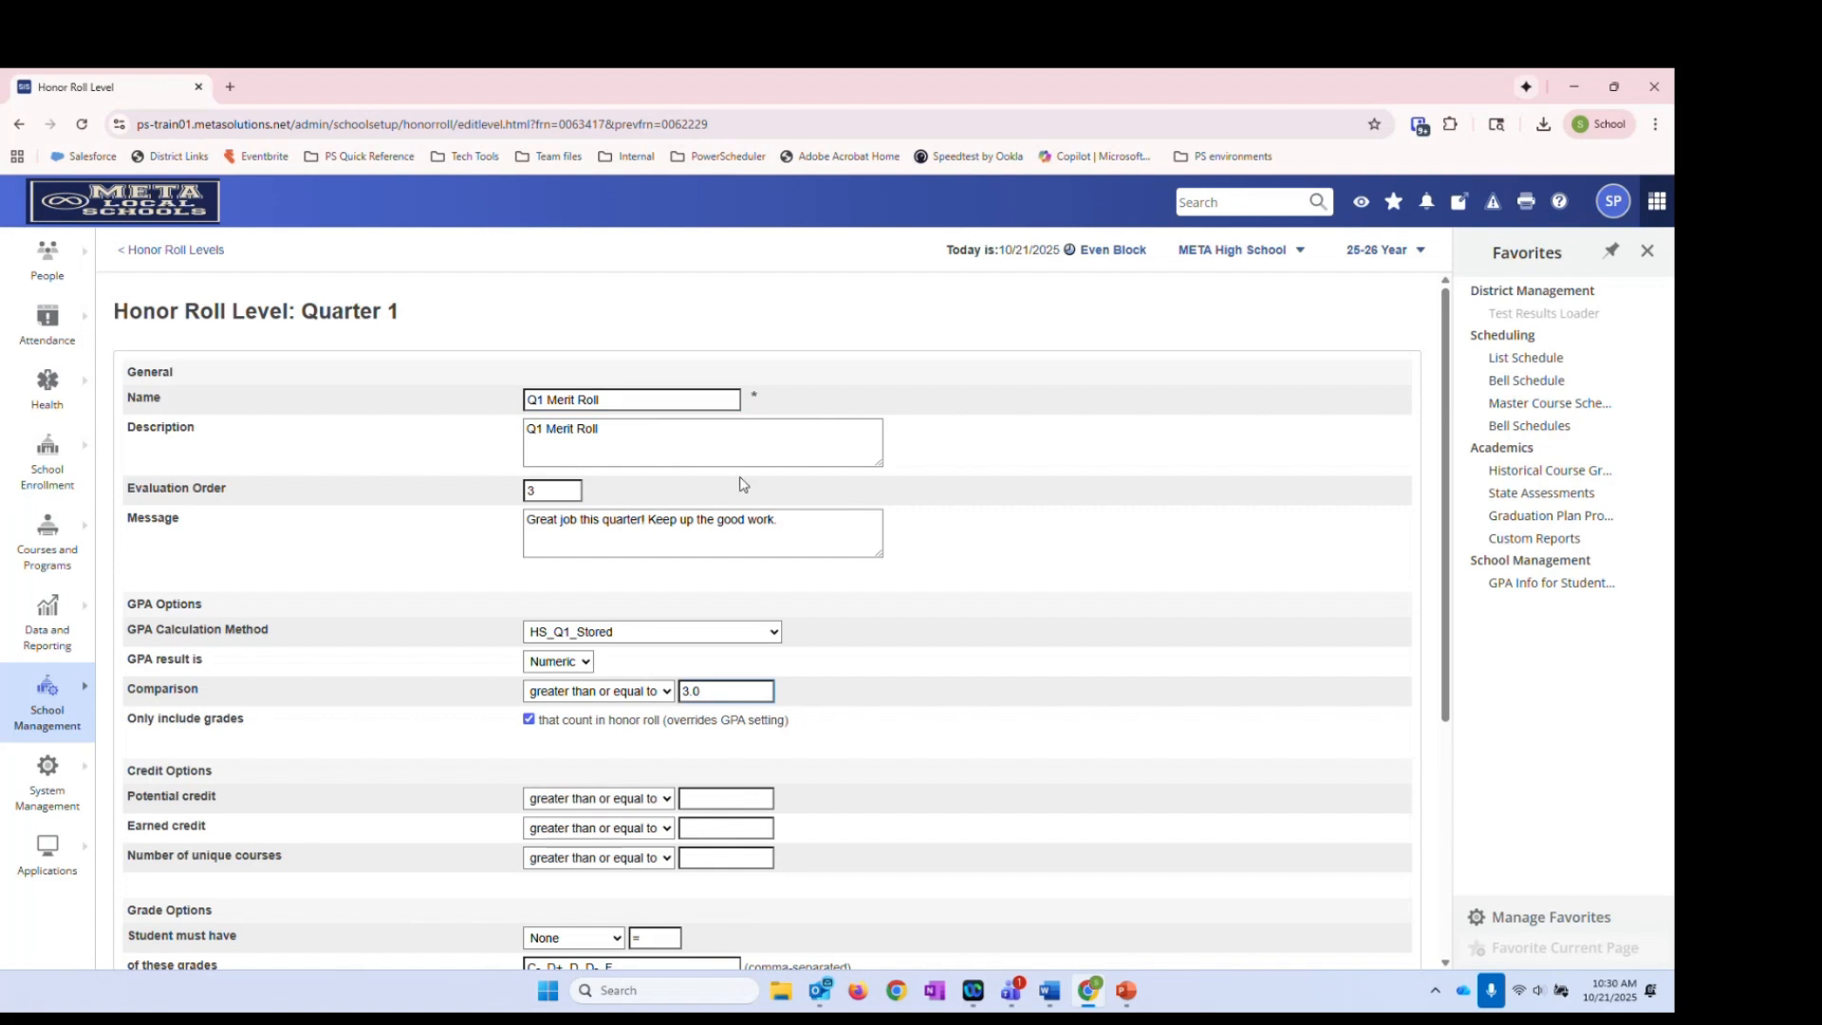
pyautogui.scroll(-2, 771, 750)
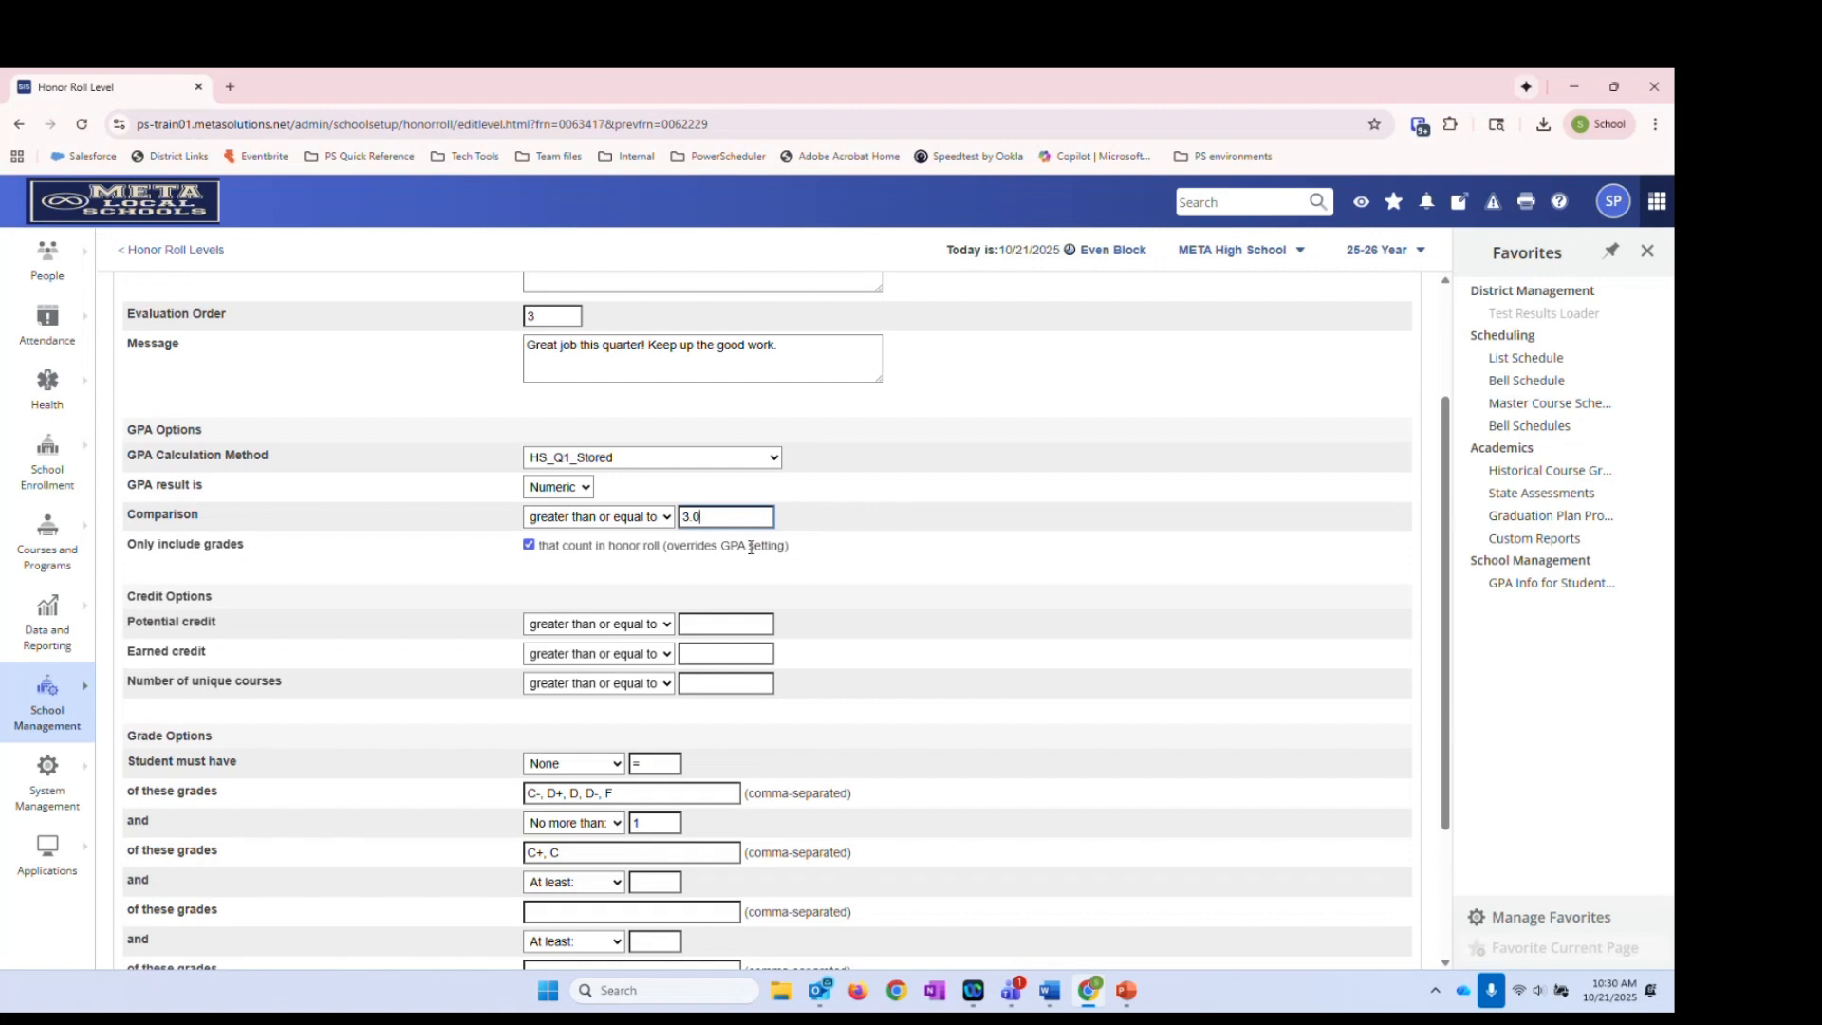
pyautogui.scroll(-2, 841, 696)
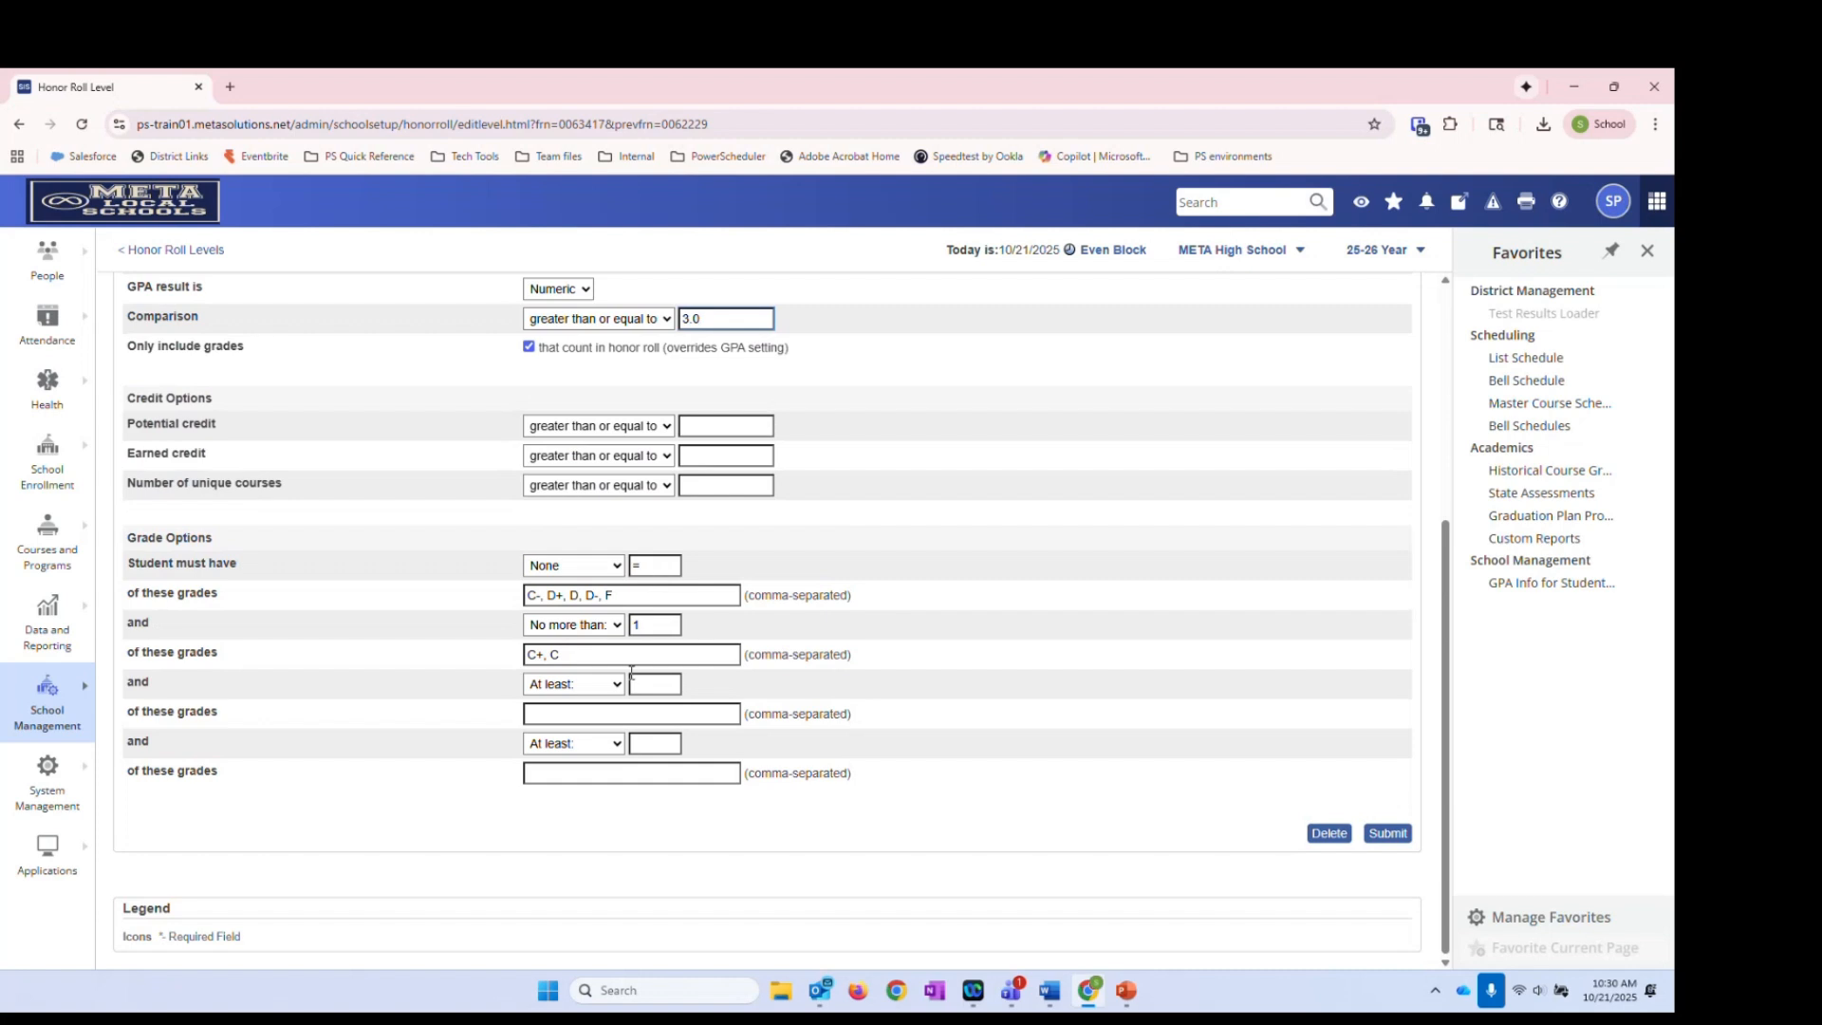
pyautogui.scroll(4, 814, 656)
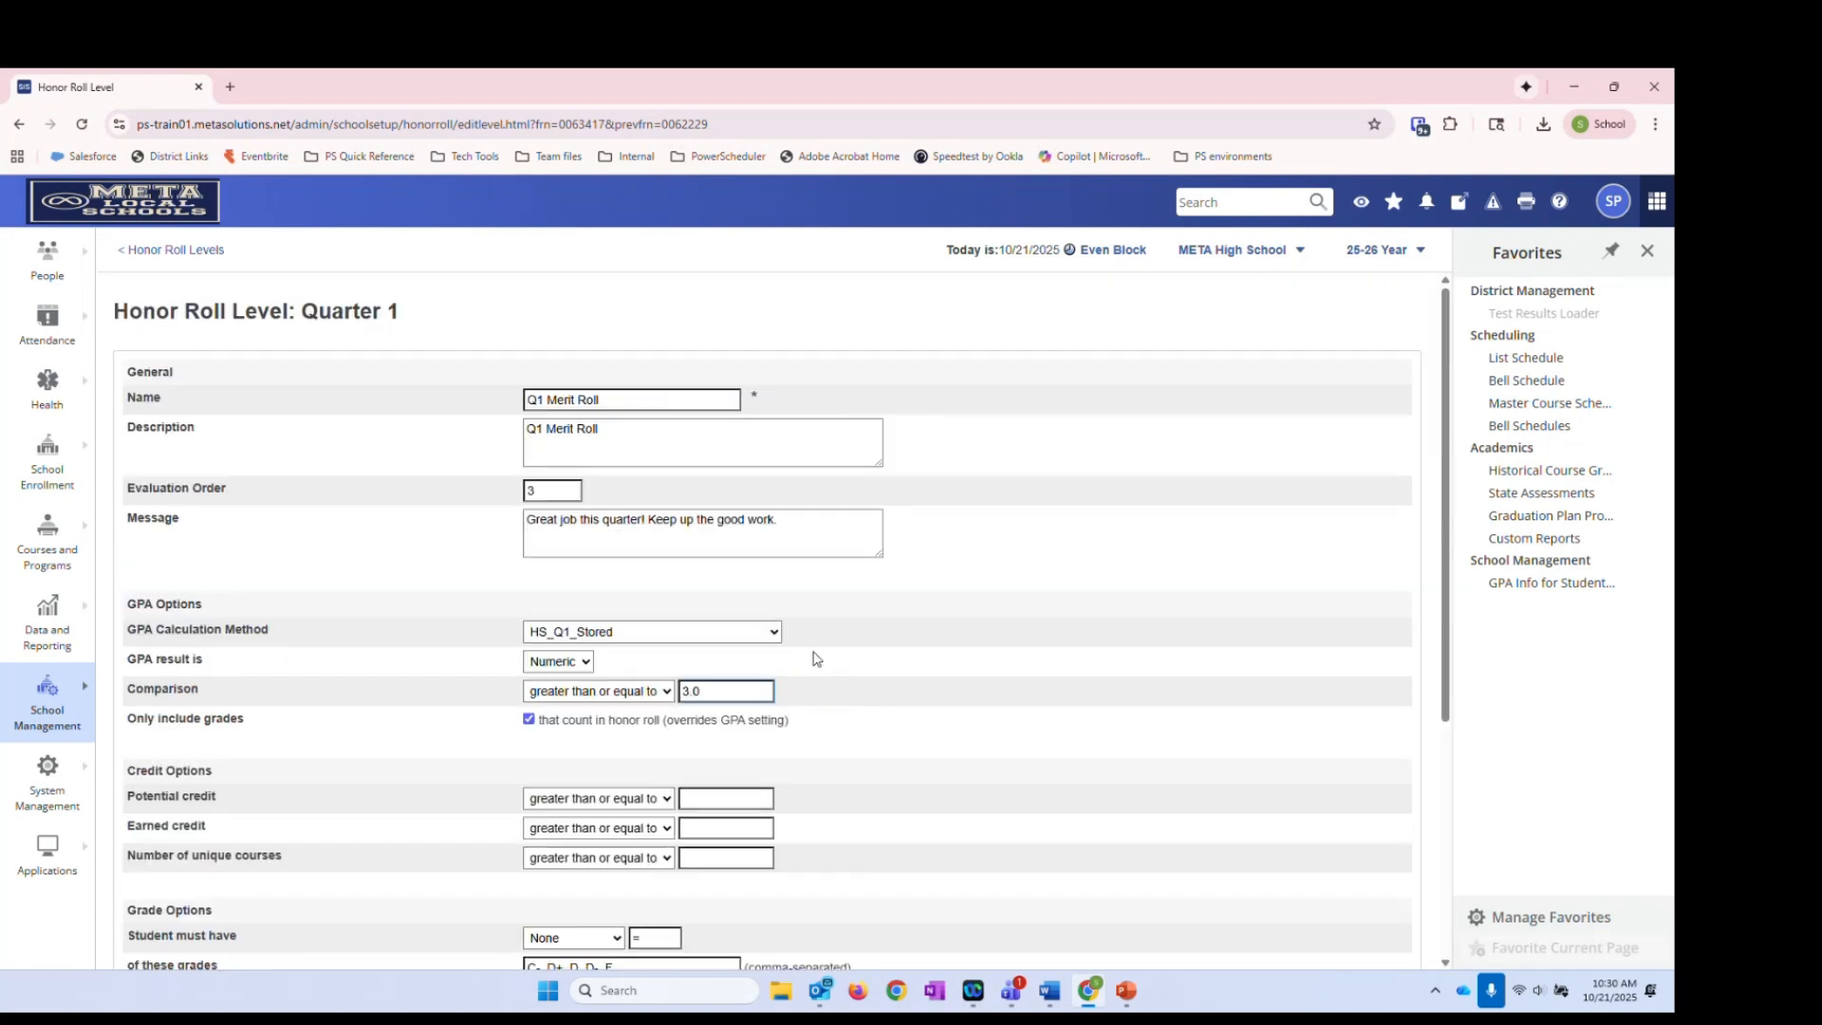
pyautogui.click(213, 253)
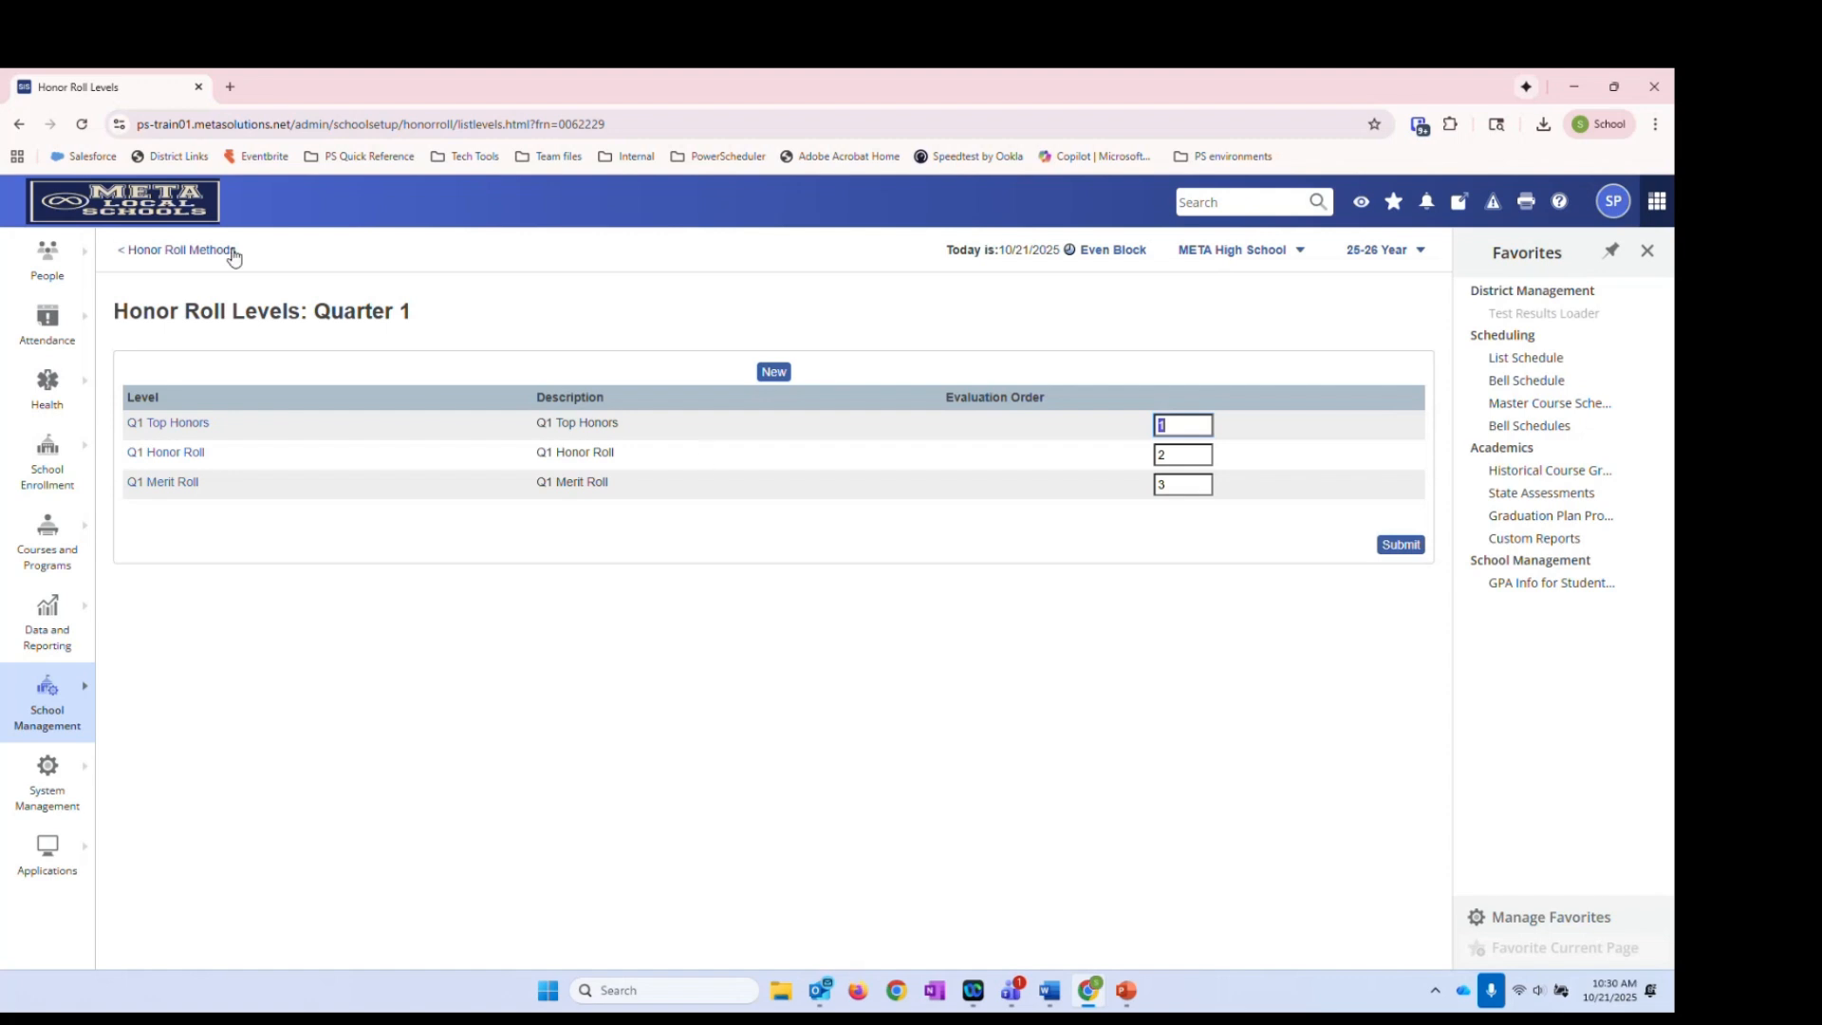
pyautogui.click(194, 253)
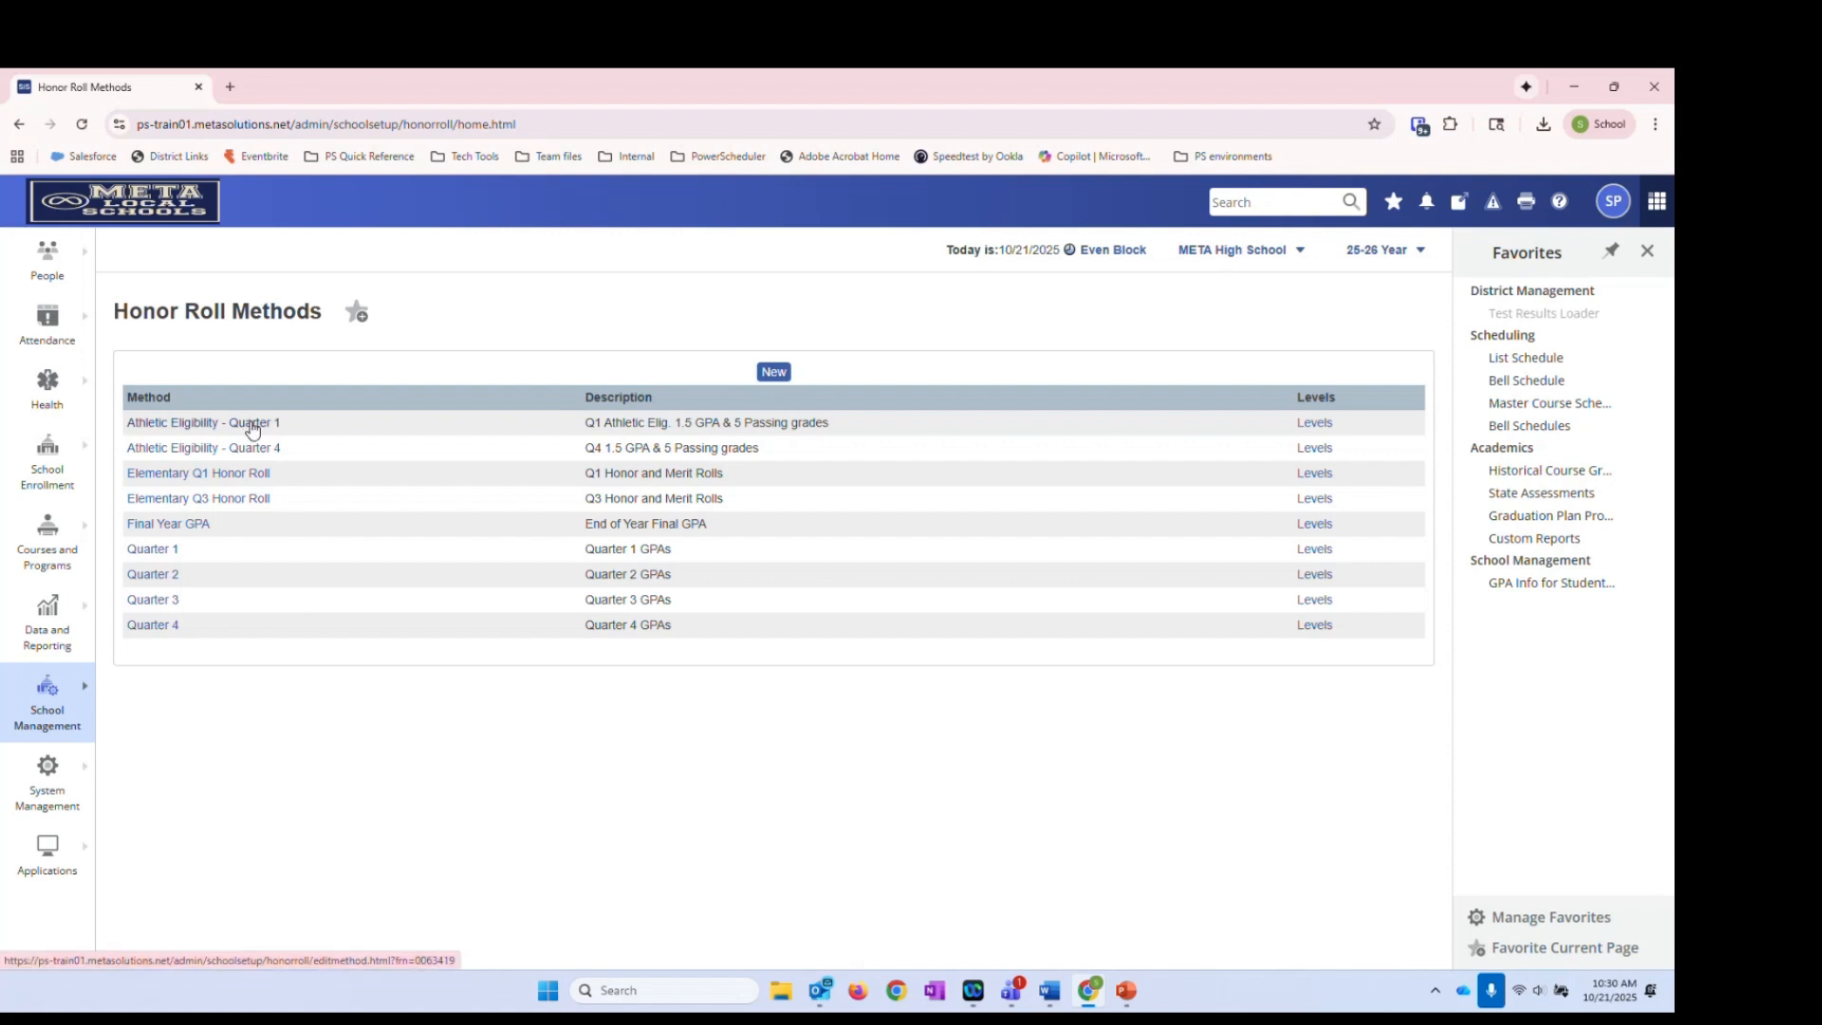
# Show the levels defined for the Athletic Eligibility - Quarter 1 method
pyautogui.click(1313, 427)
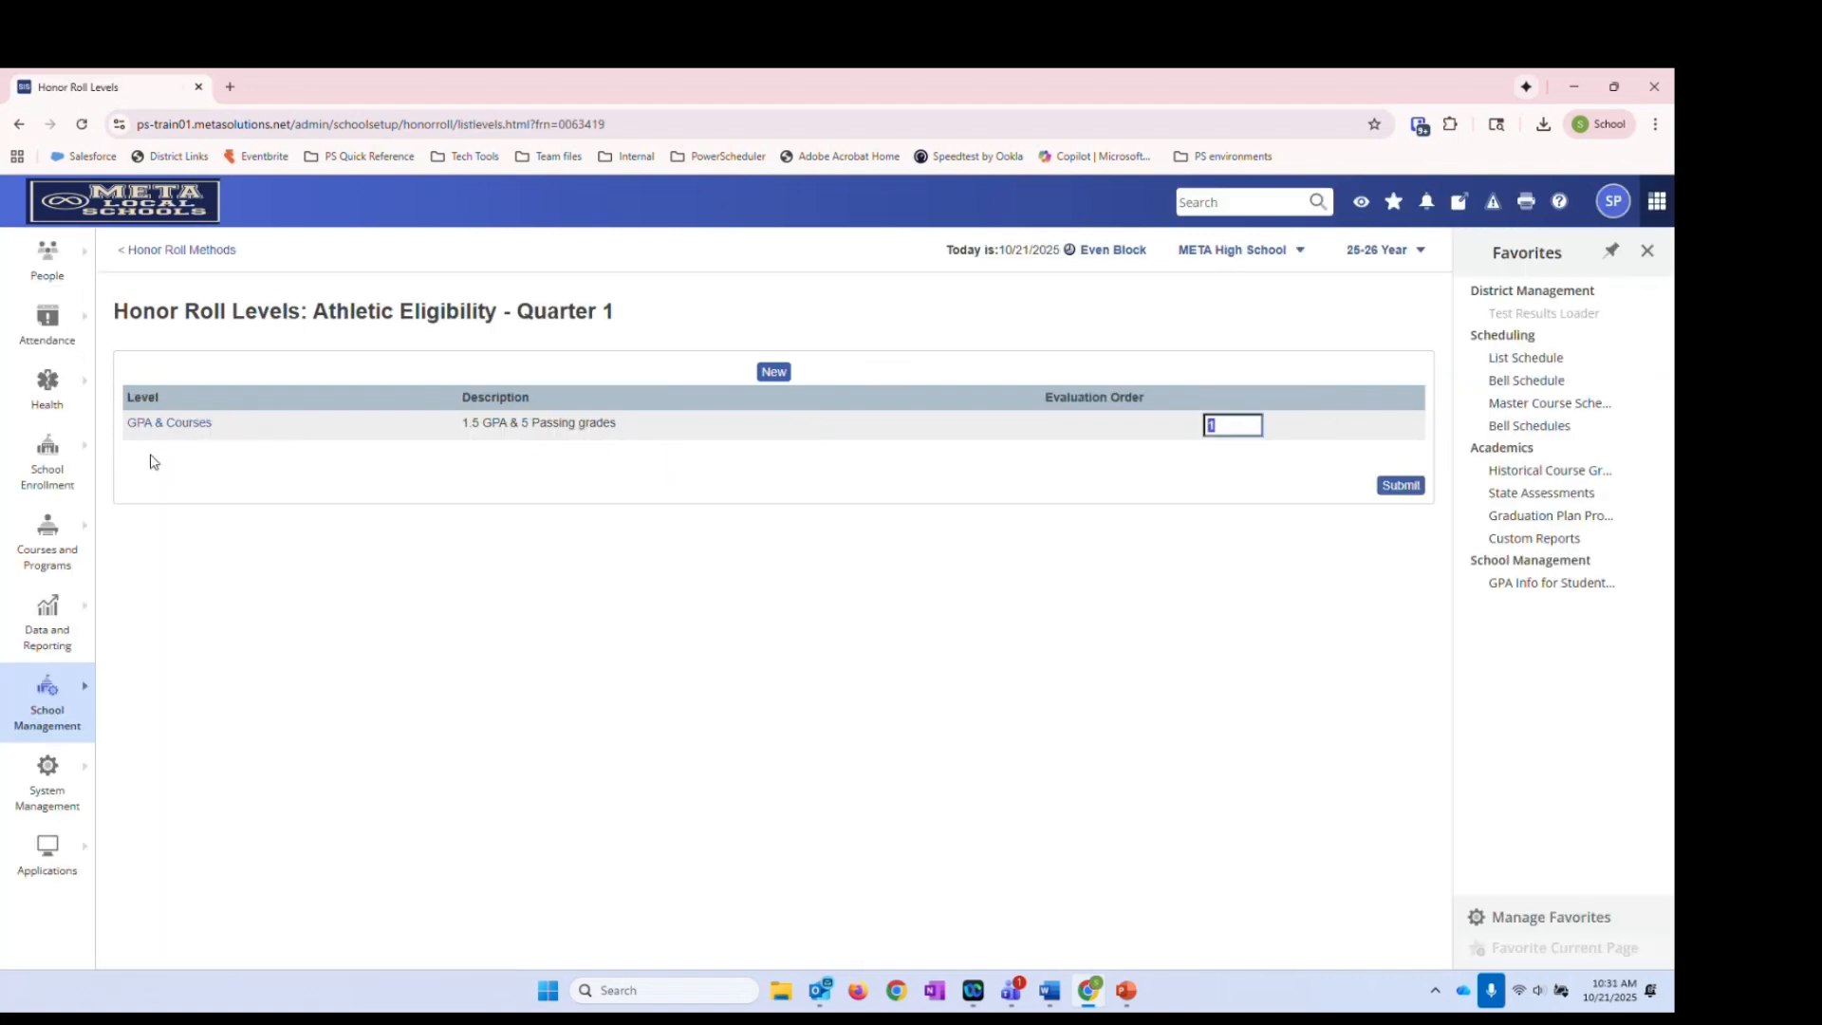
# Review the GPA & Courses level: 1.5 minimum GPA, count of 5 grades, and accepted passing grades
pyautogui.click(194, 424)
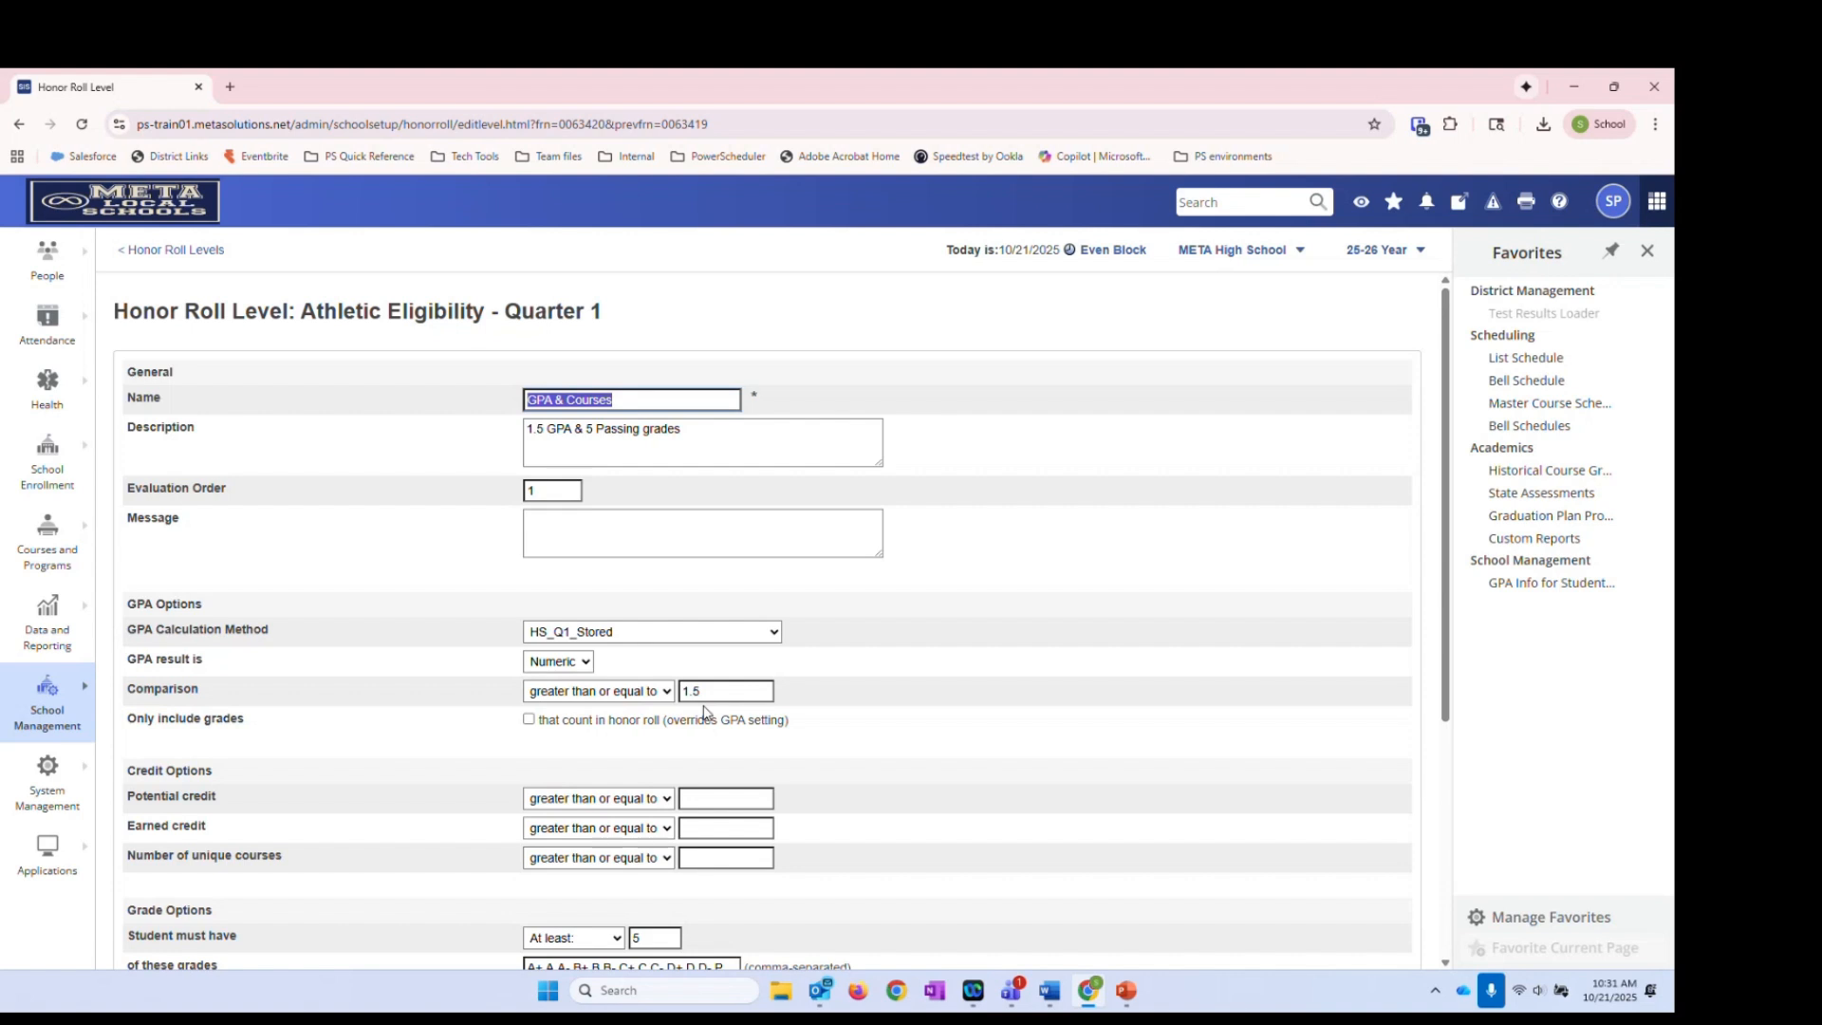
pyautogui.scroll(-4, 802, 738)
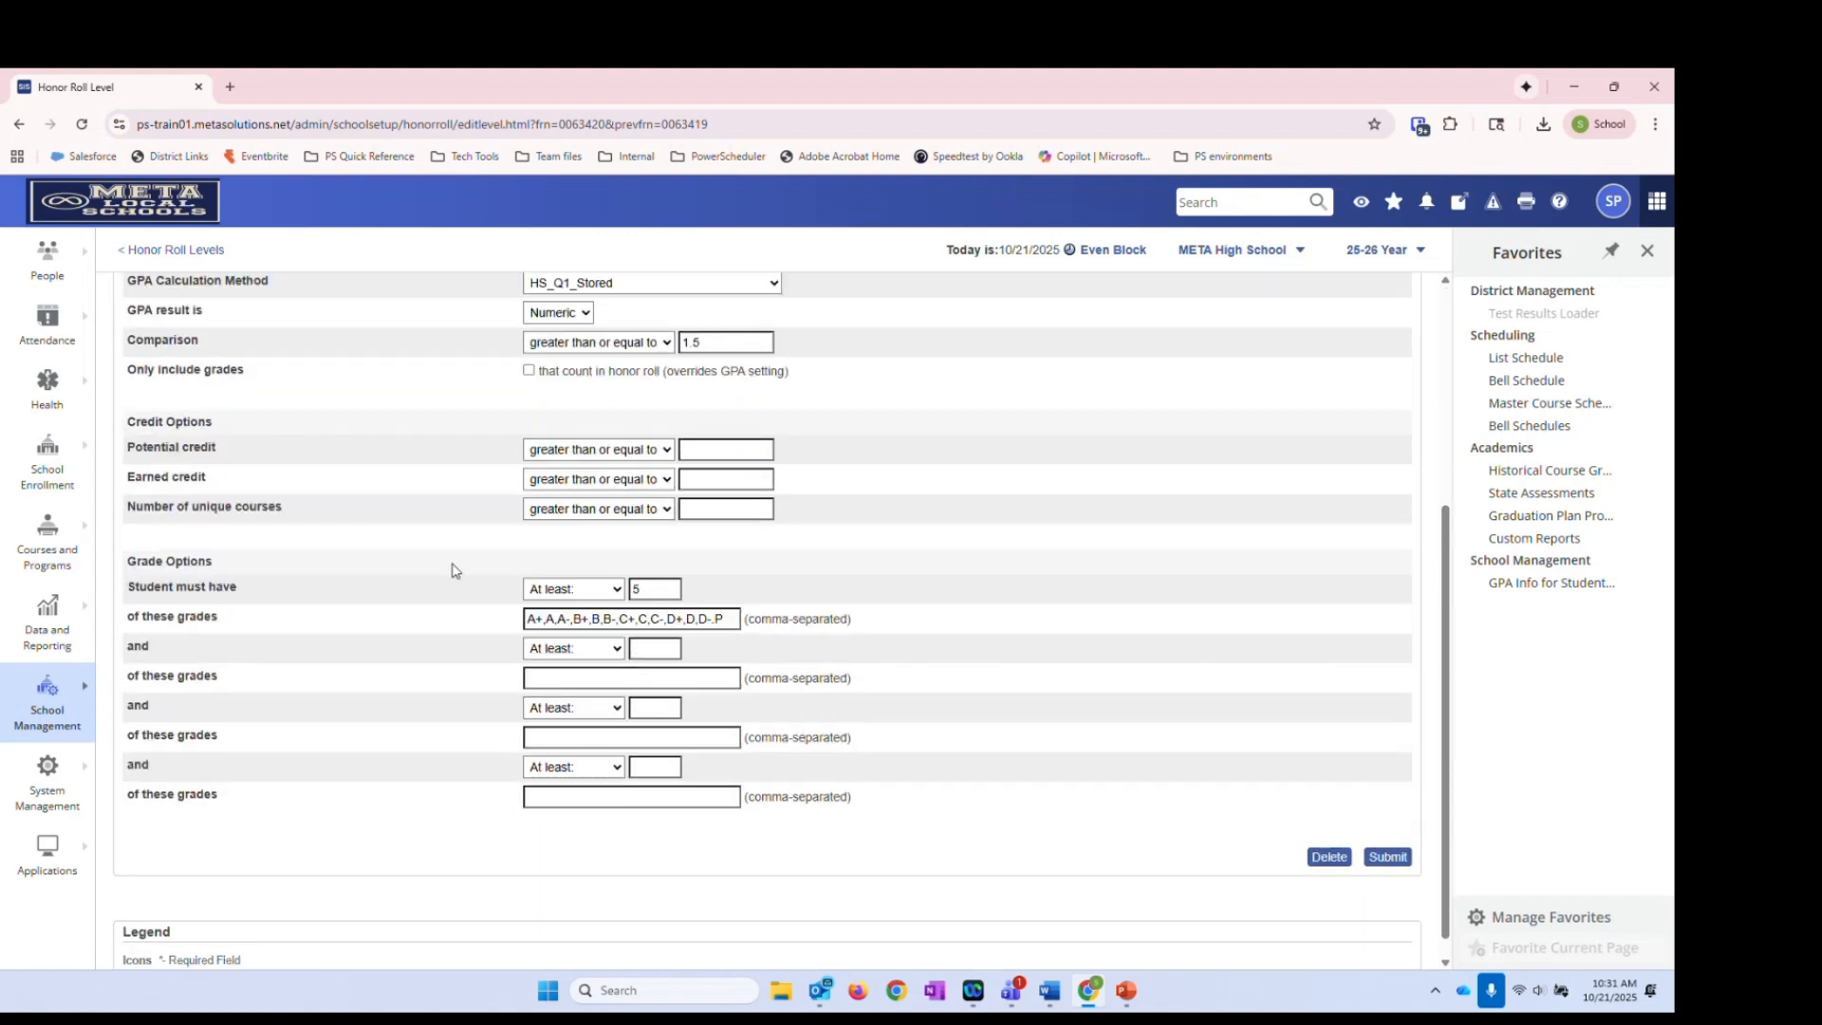
pyautogui.click(655, 590)
pyautogui.moveTo(738, 619); pyautogui.dragTo(415, 623)
pyautogui.click(702, 687)
pyautogui.click(722, 339)
pyautogui.click(719, 622)
# Submit the GPA & Courses level unchanged and go back to the Start Page
pyautogui.click(1389, 857)
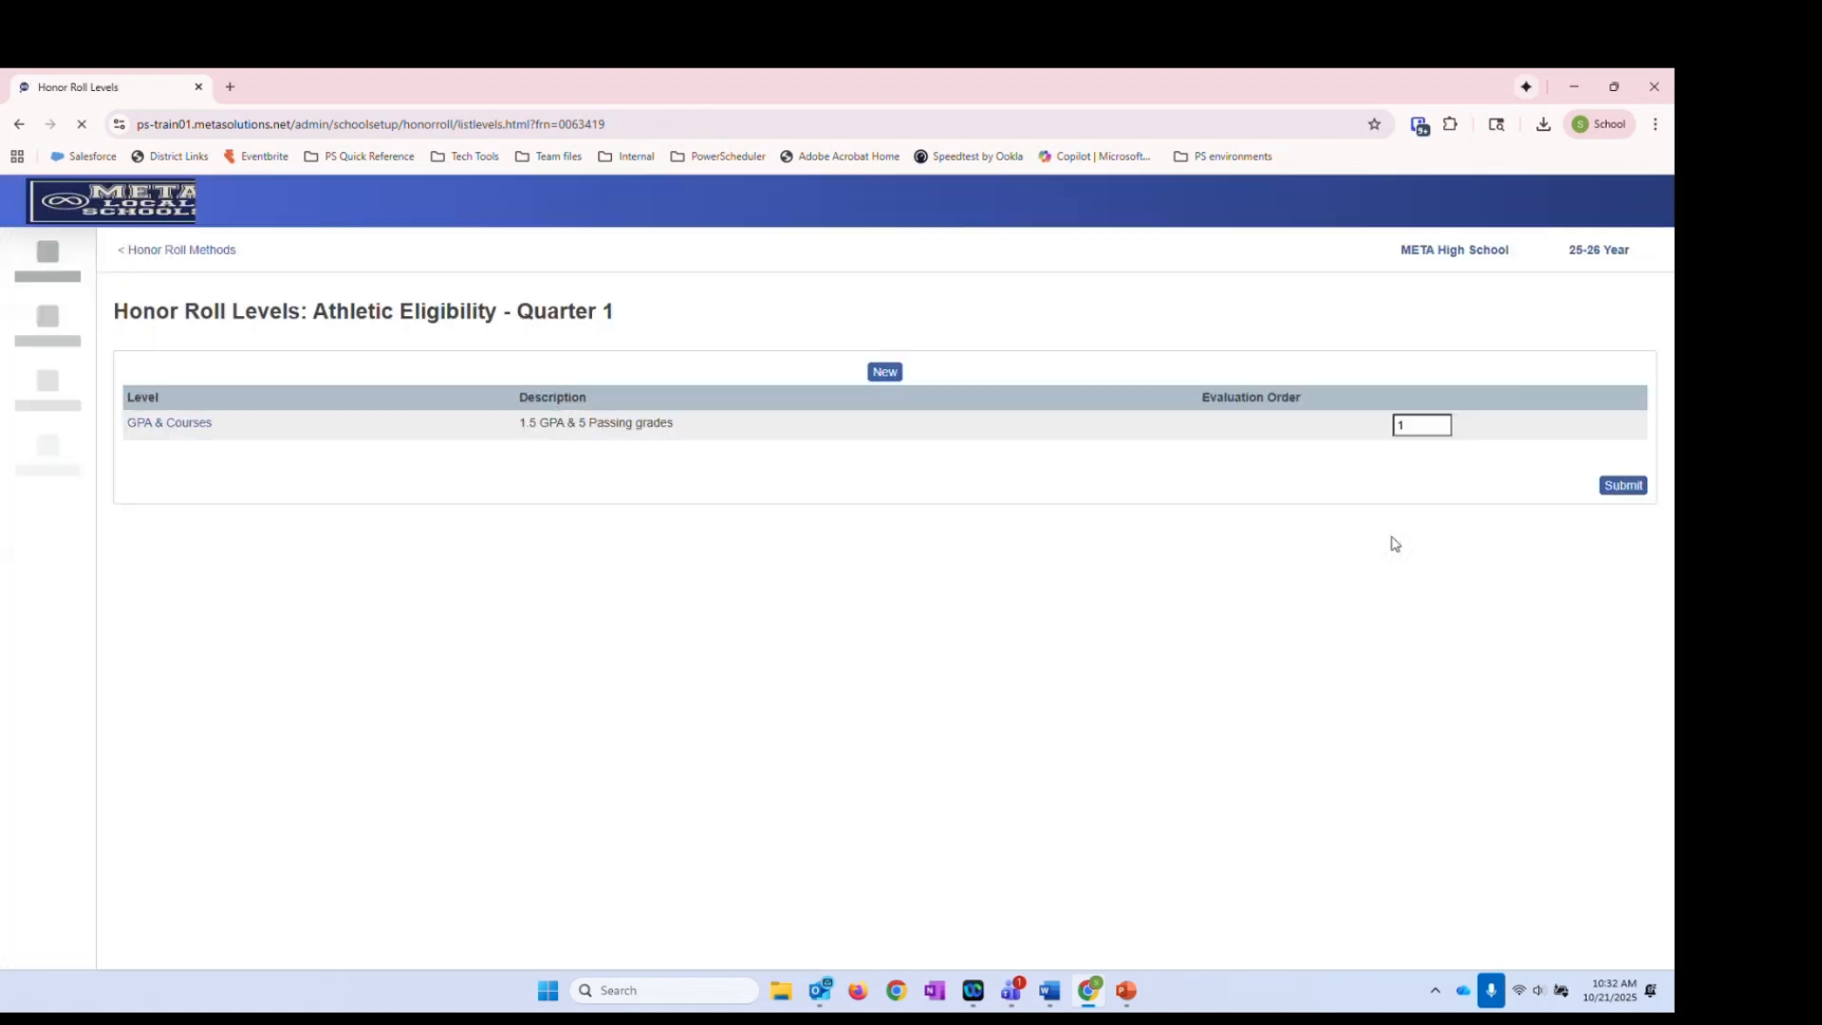
pyautogui.click(205, 252)
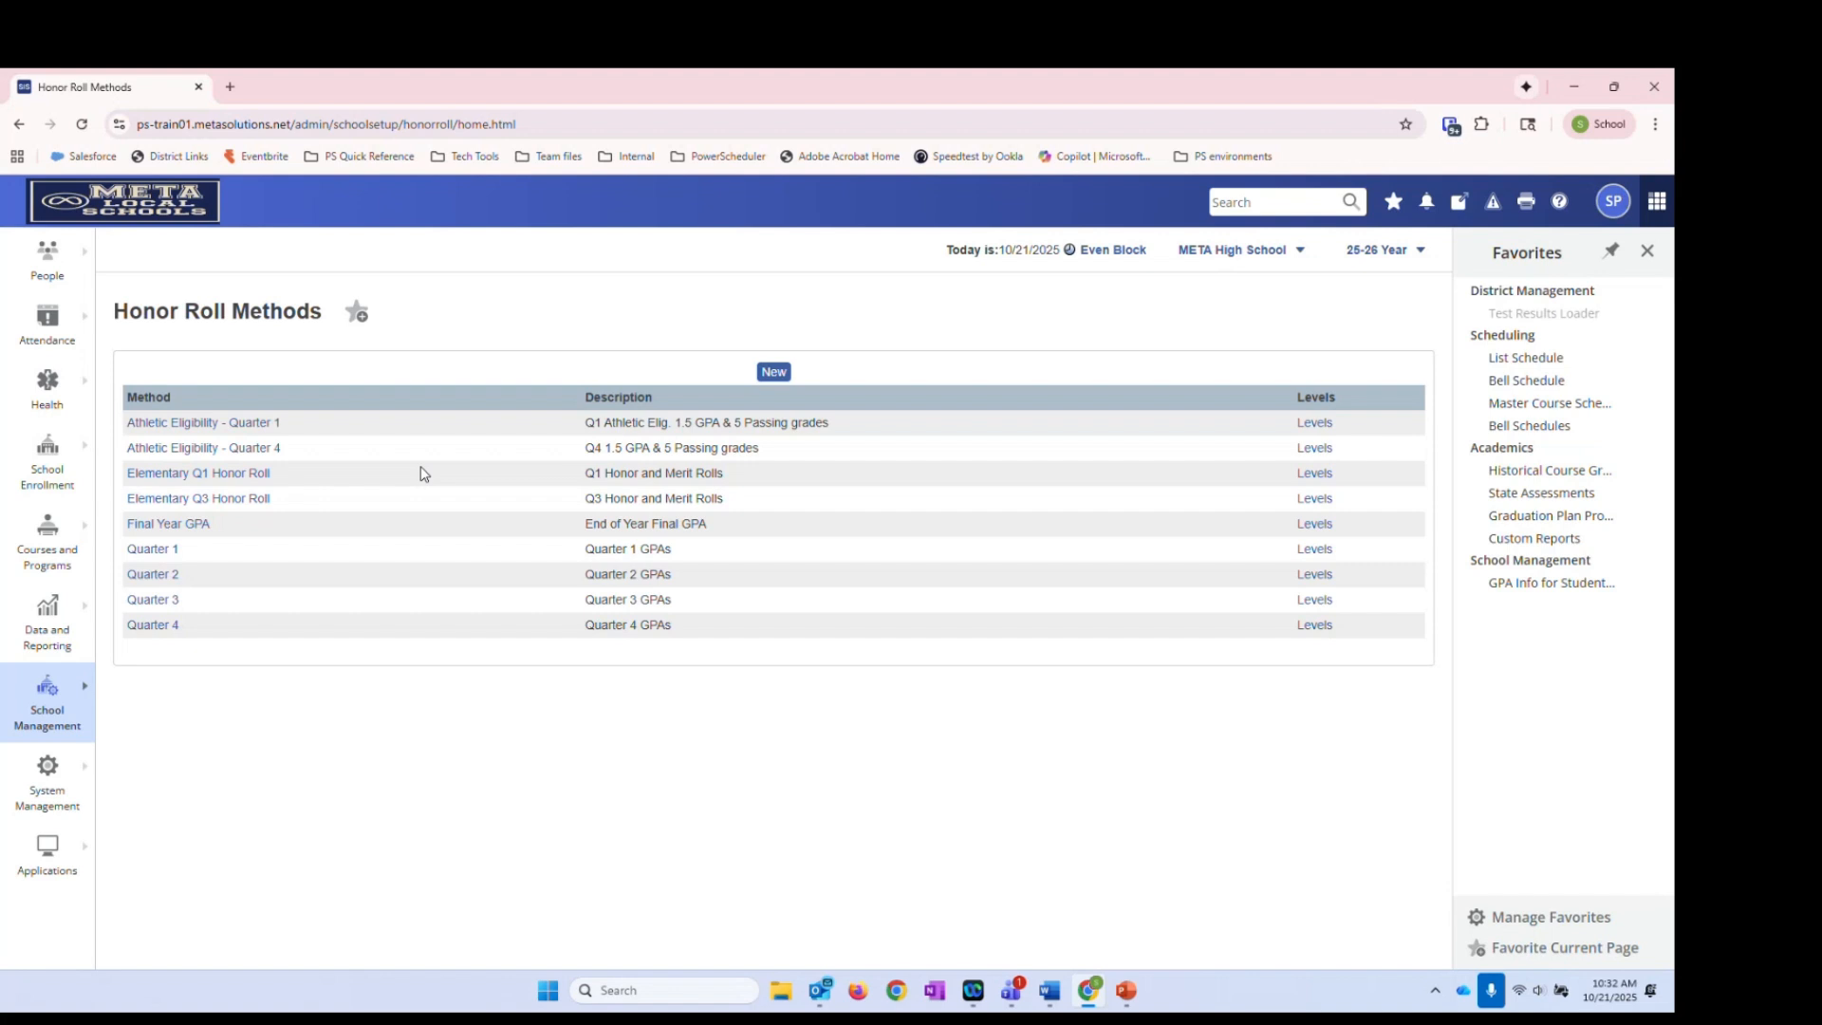
pyautogui.click(155, 232)
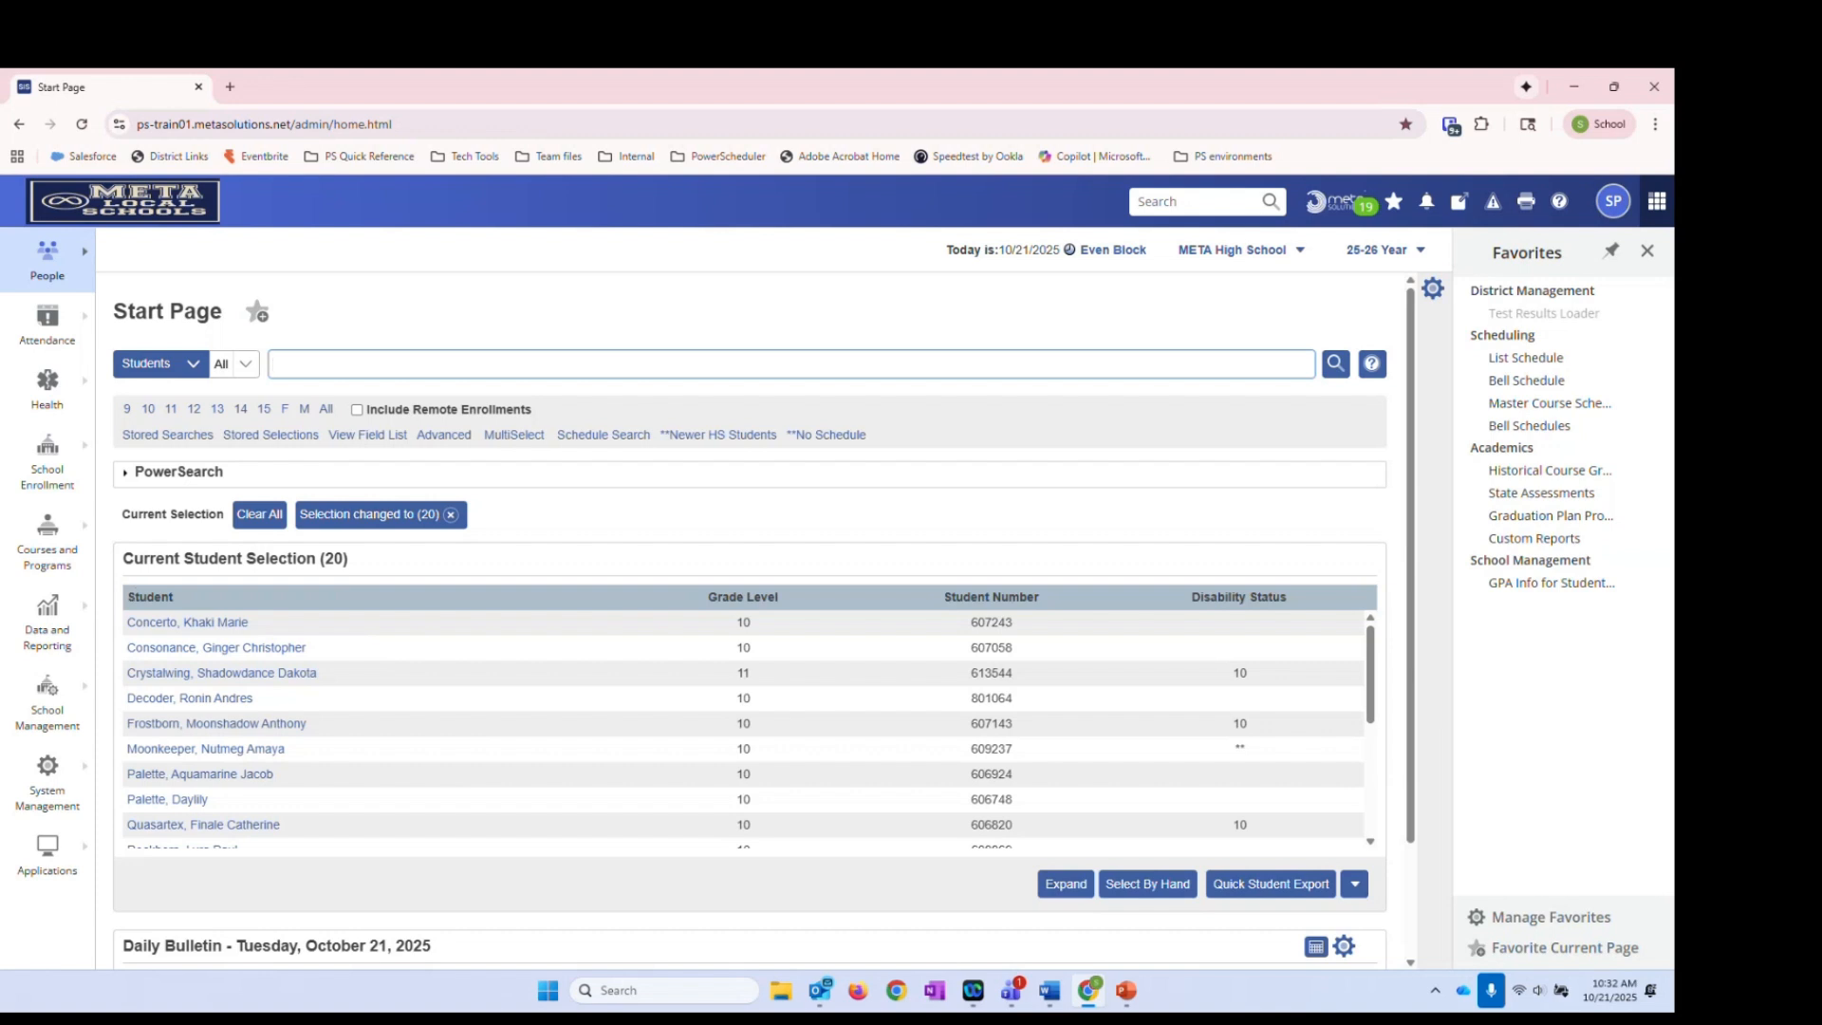
# On the Calculate Honor Roll page, target the selected 20 students with store code Q1 and the Quarter 1 method
pyautogui.click(63, 695)
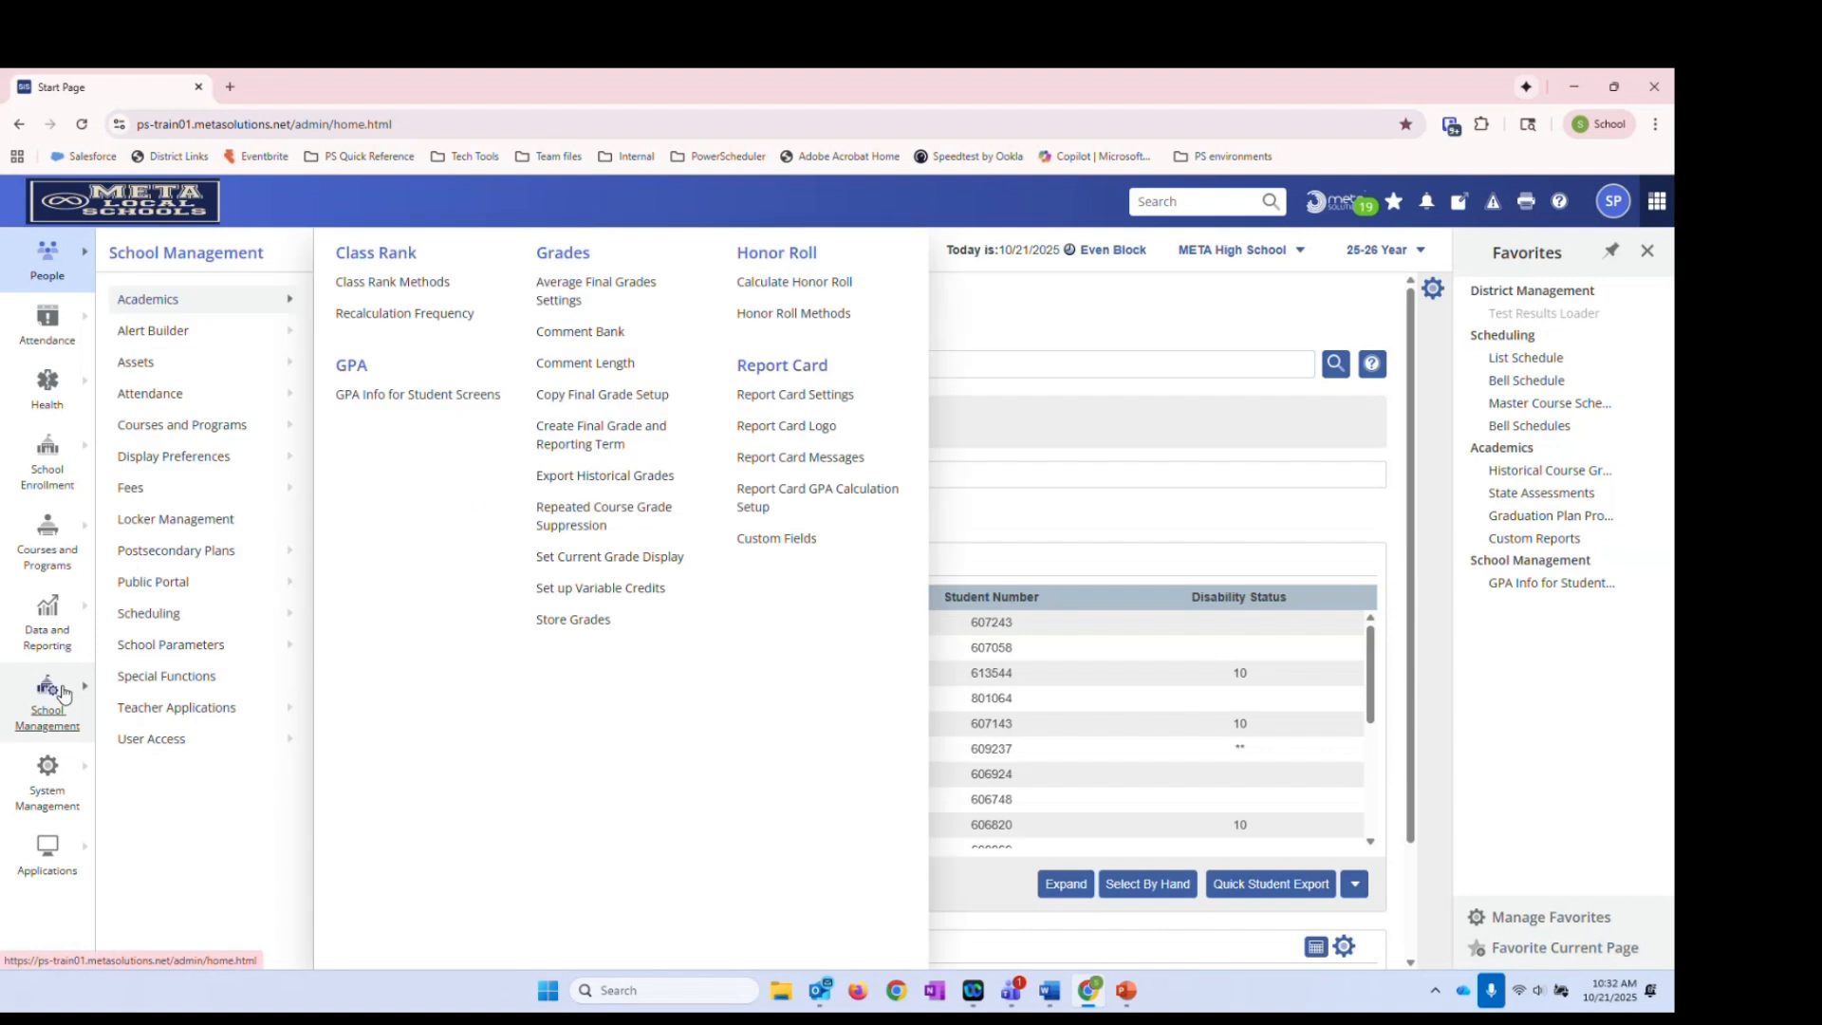
pyautogui.click(802, 290)
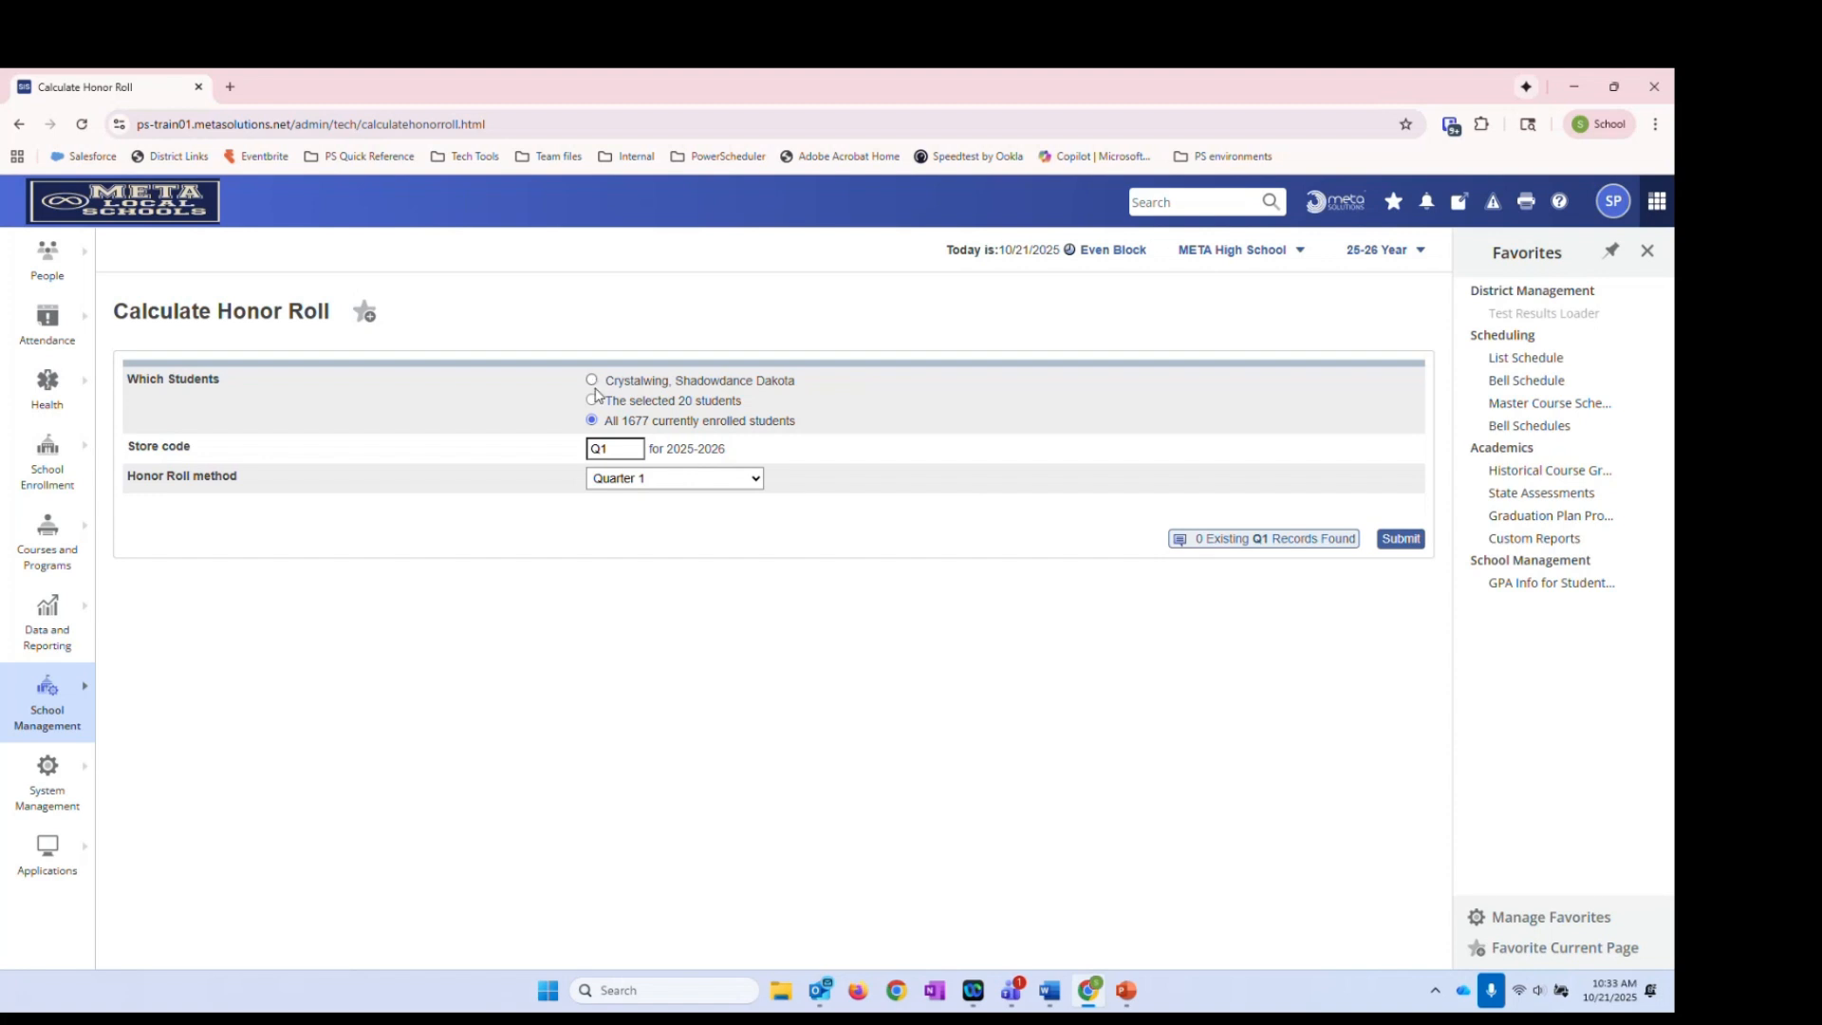
pyautogui.click(593, 399)
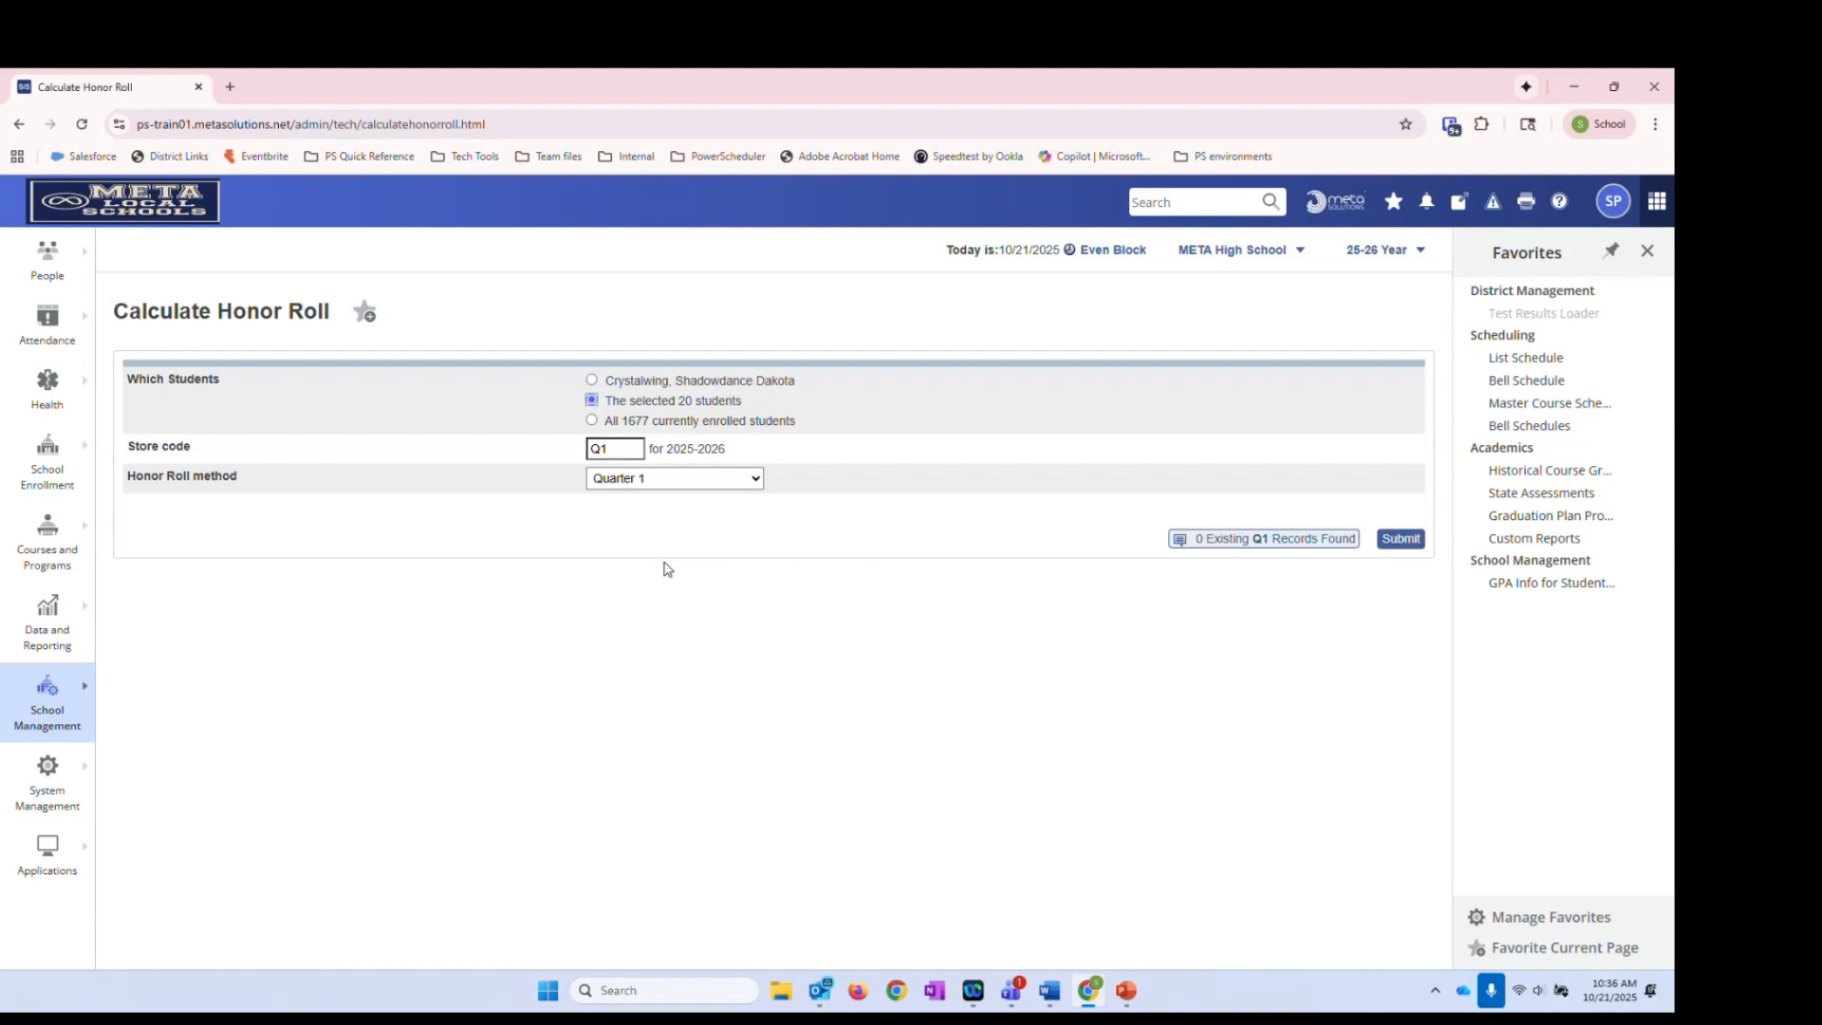
# Target all 1677 currently enrolled students with store code Q1 for 2025-2026
pyautogui.click(592, 420)
pyautogui.doubleClick(634, 421)
pyautogui.click(859, 442)
pyautogui.click(642, 446)
pyautogui.moveTo(664, 449); pyautogui.dragTo(738, 455)
pyautogui.click(738, 456)
# Switch the school term to 2024-2025 and then back to 2025-2026
pyautogui.click(1367, 254)
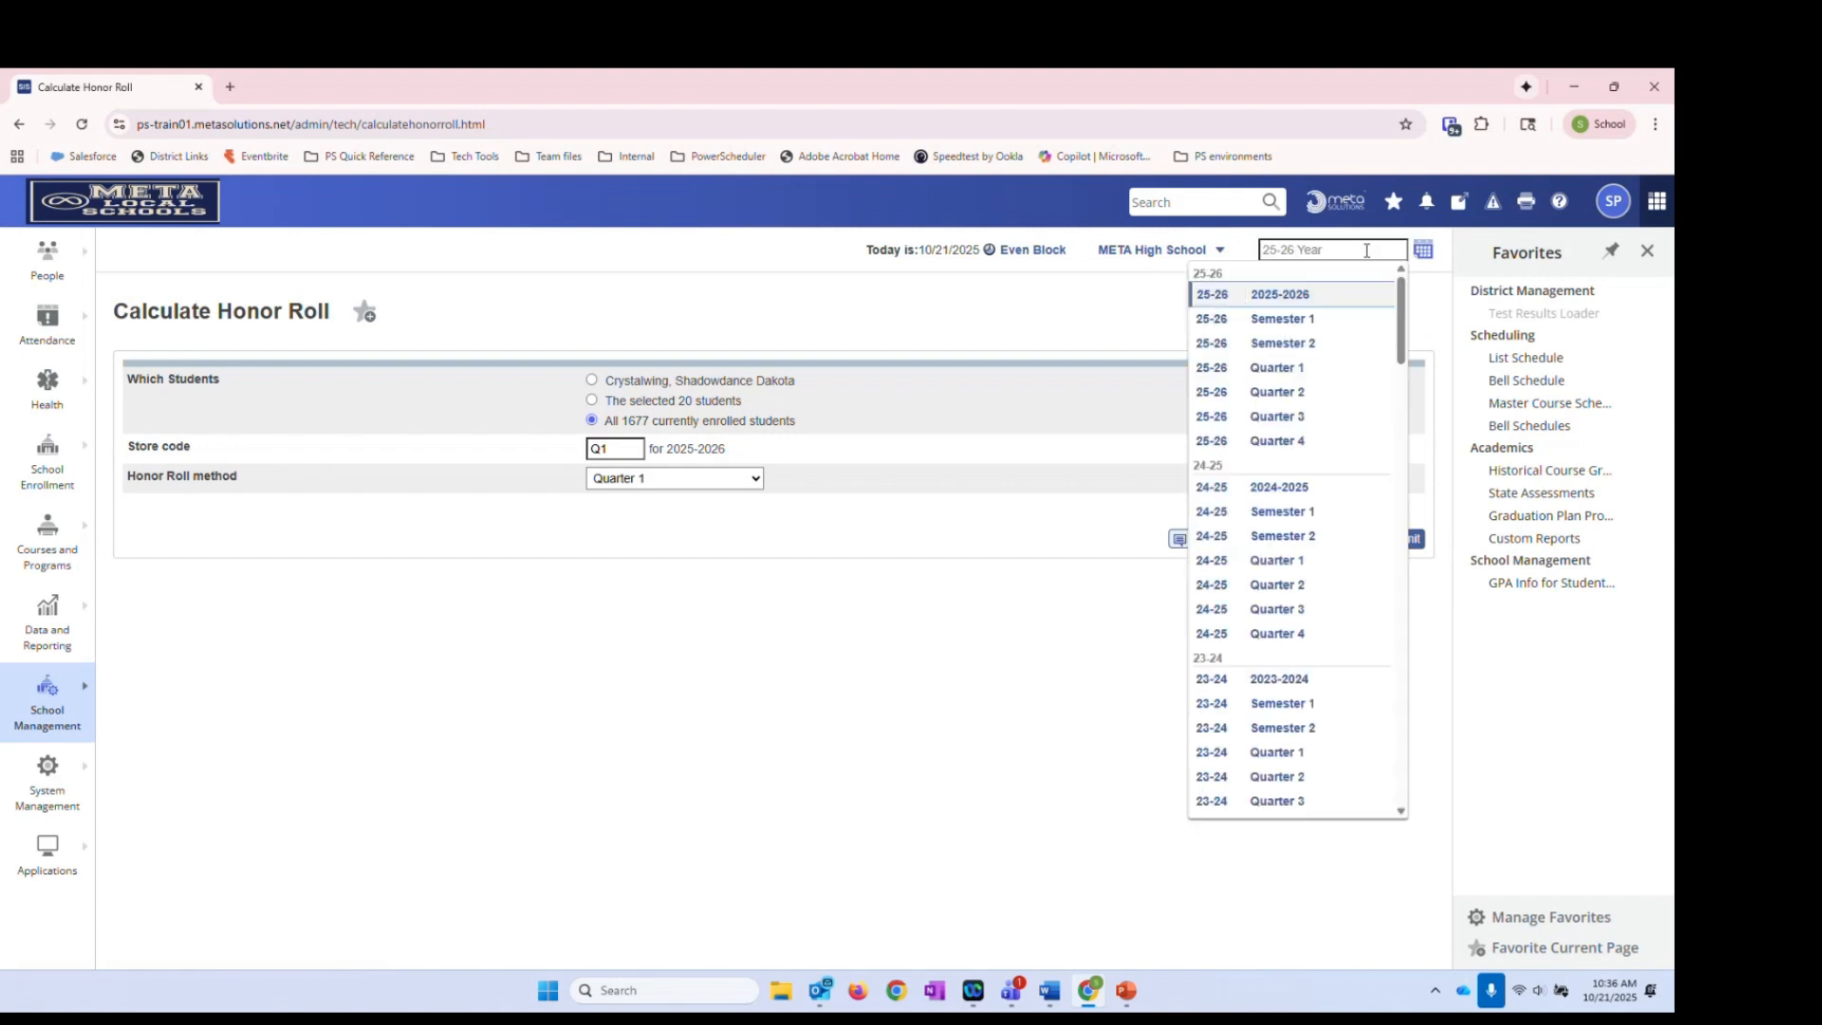
pyautogui.click(1272, 493)
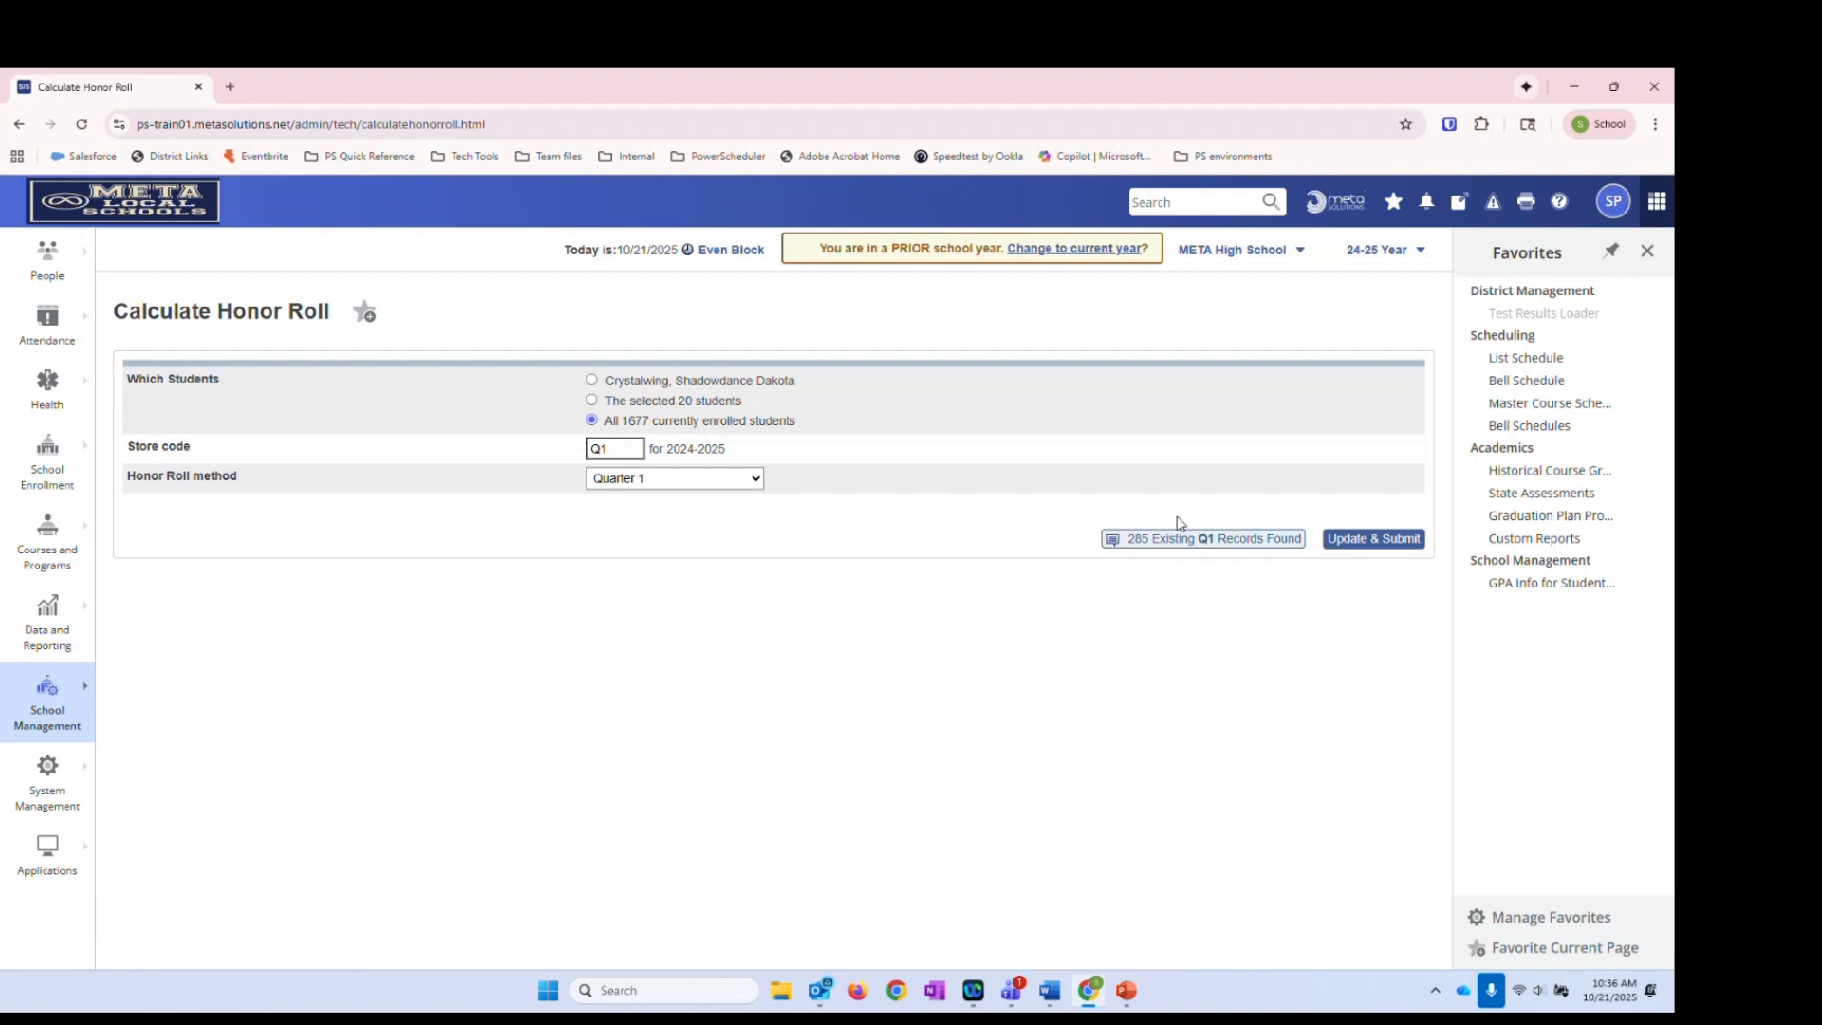
pyautogui.click(1372, 251)
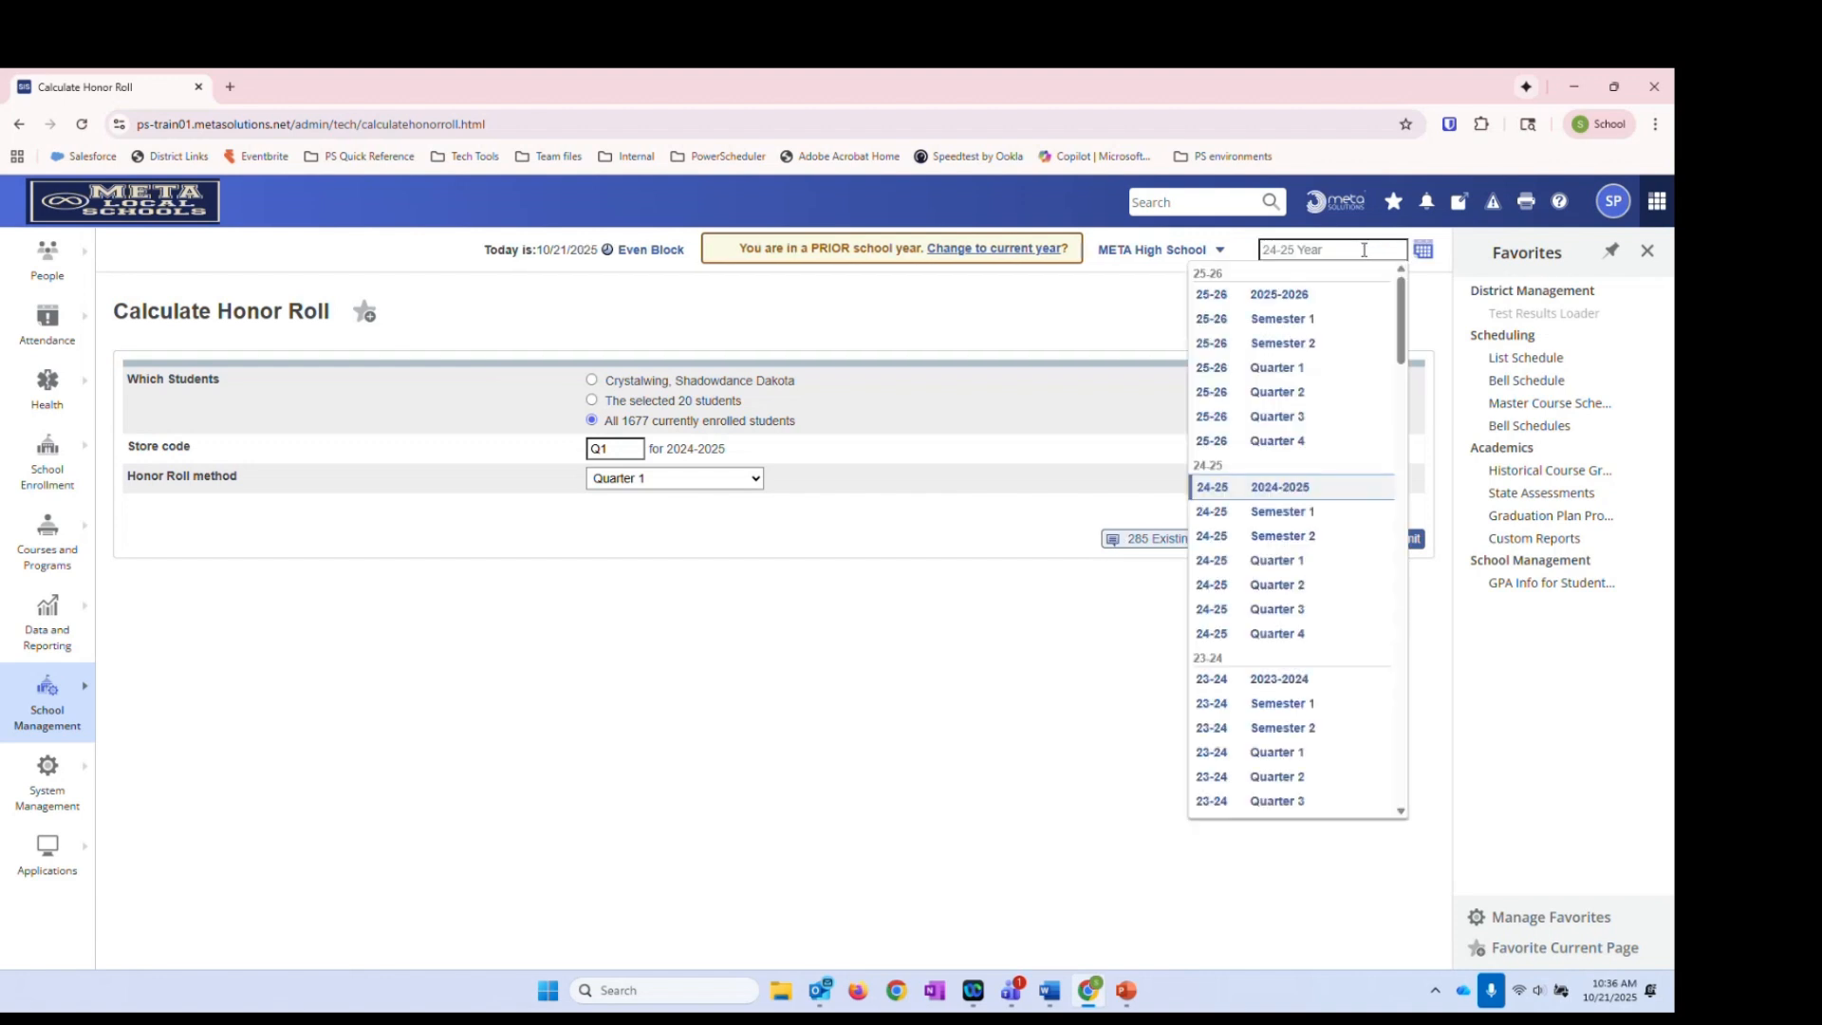
pyautogui.click(1337, 298)
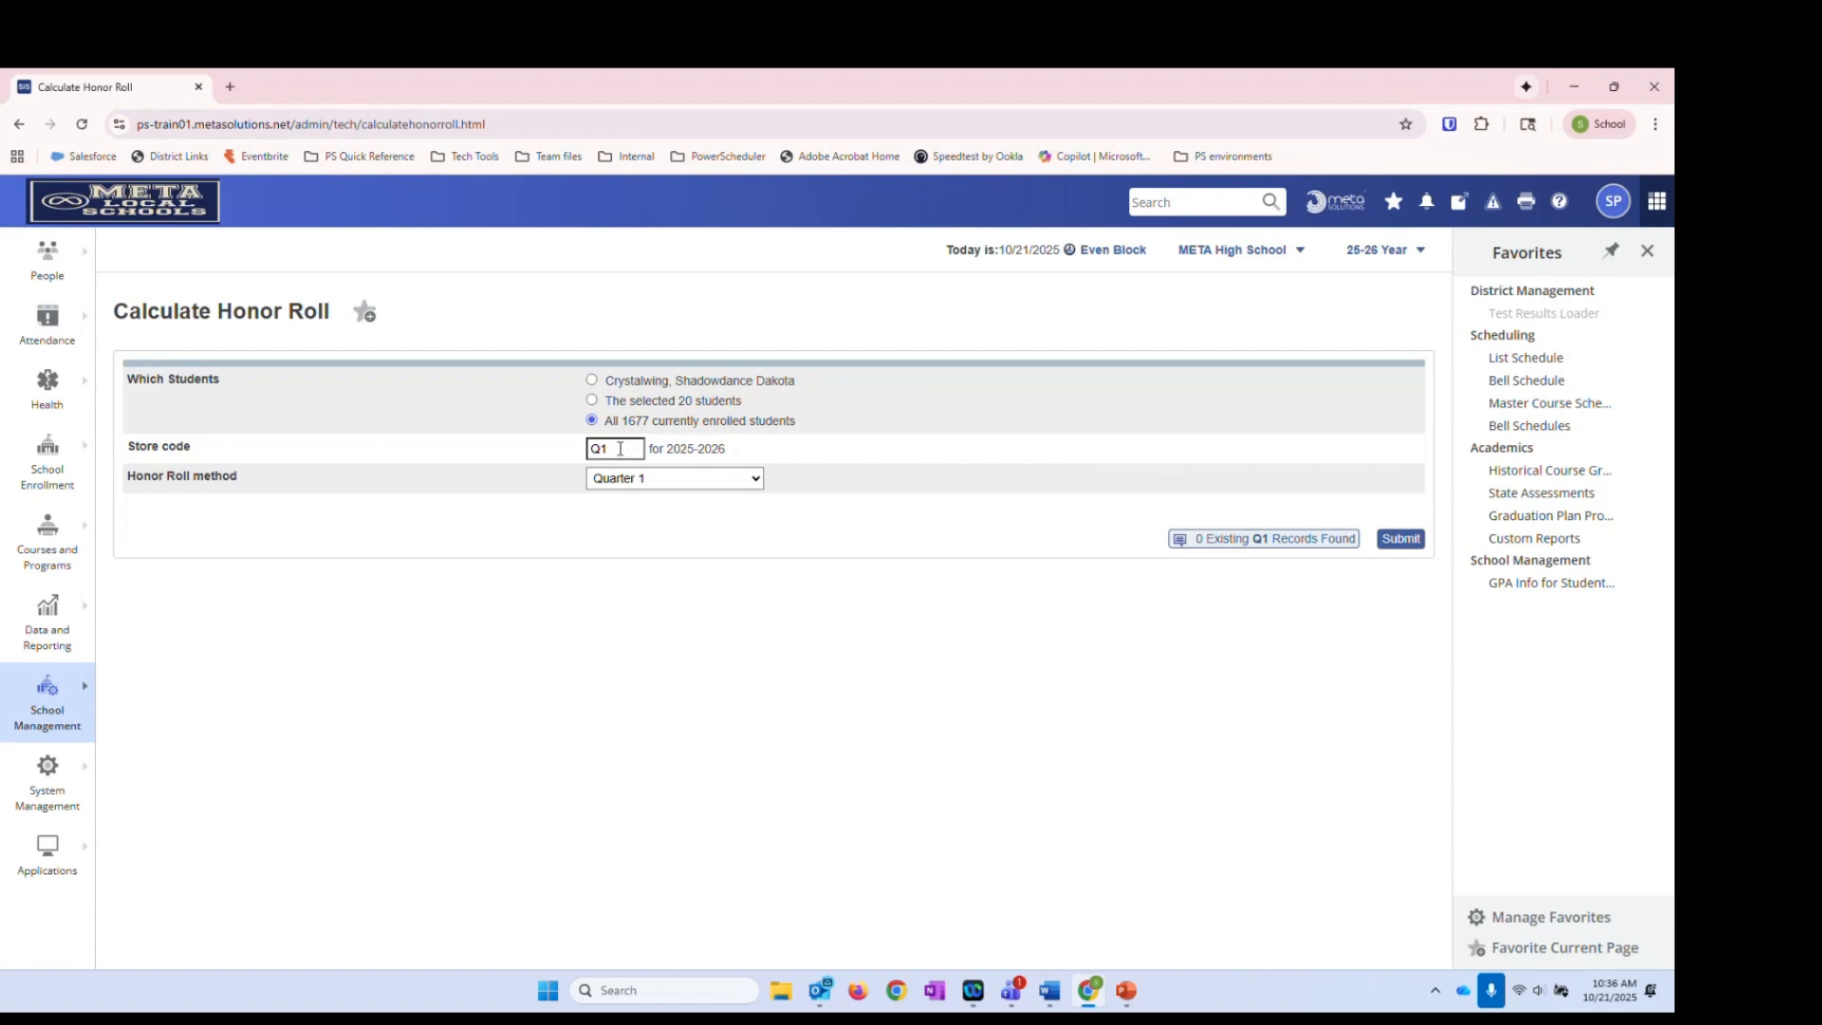
# Keep Quarter 1 as the honor roll method and recheck store code Q1 for 2025-2026
pyautogui.click(681, 485)
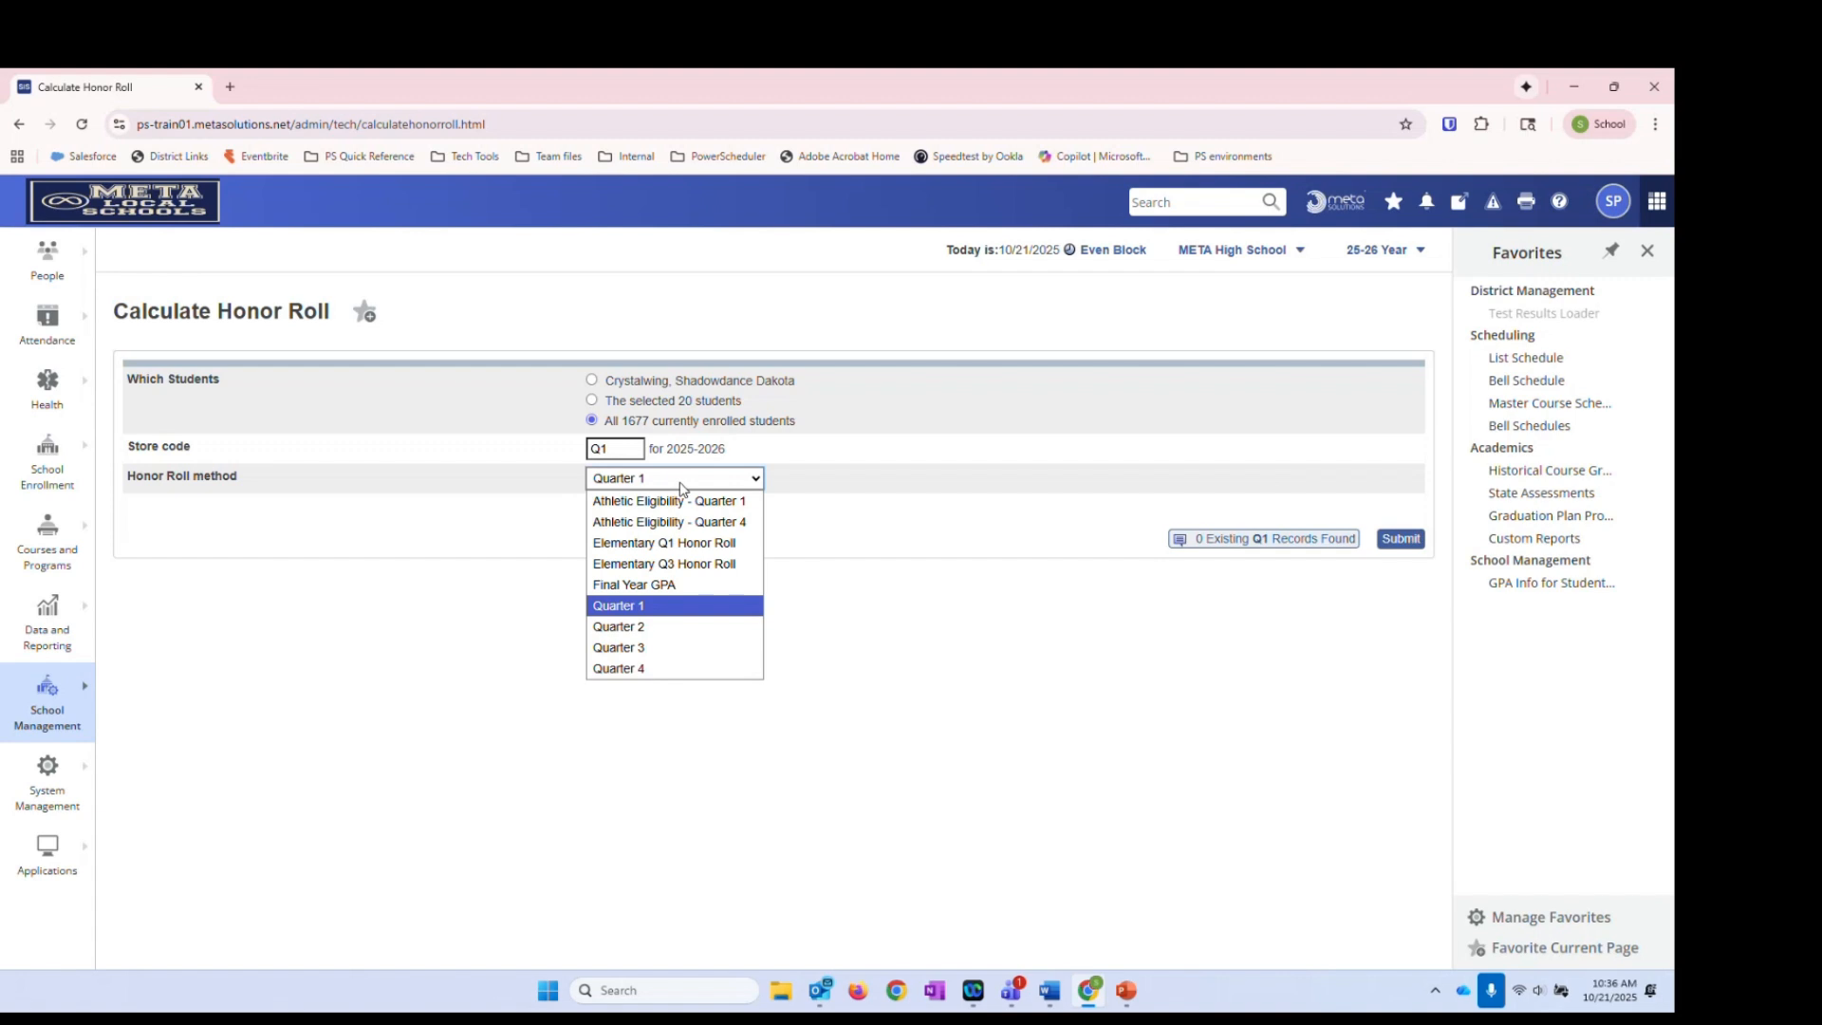
pyautogui.click(657, 615)
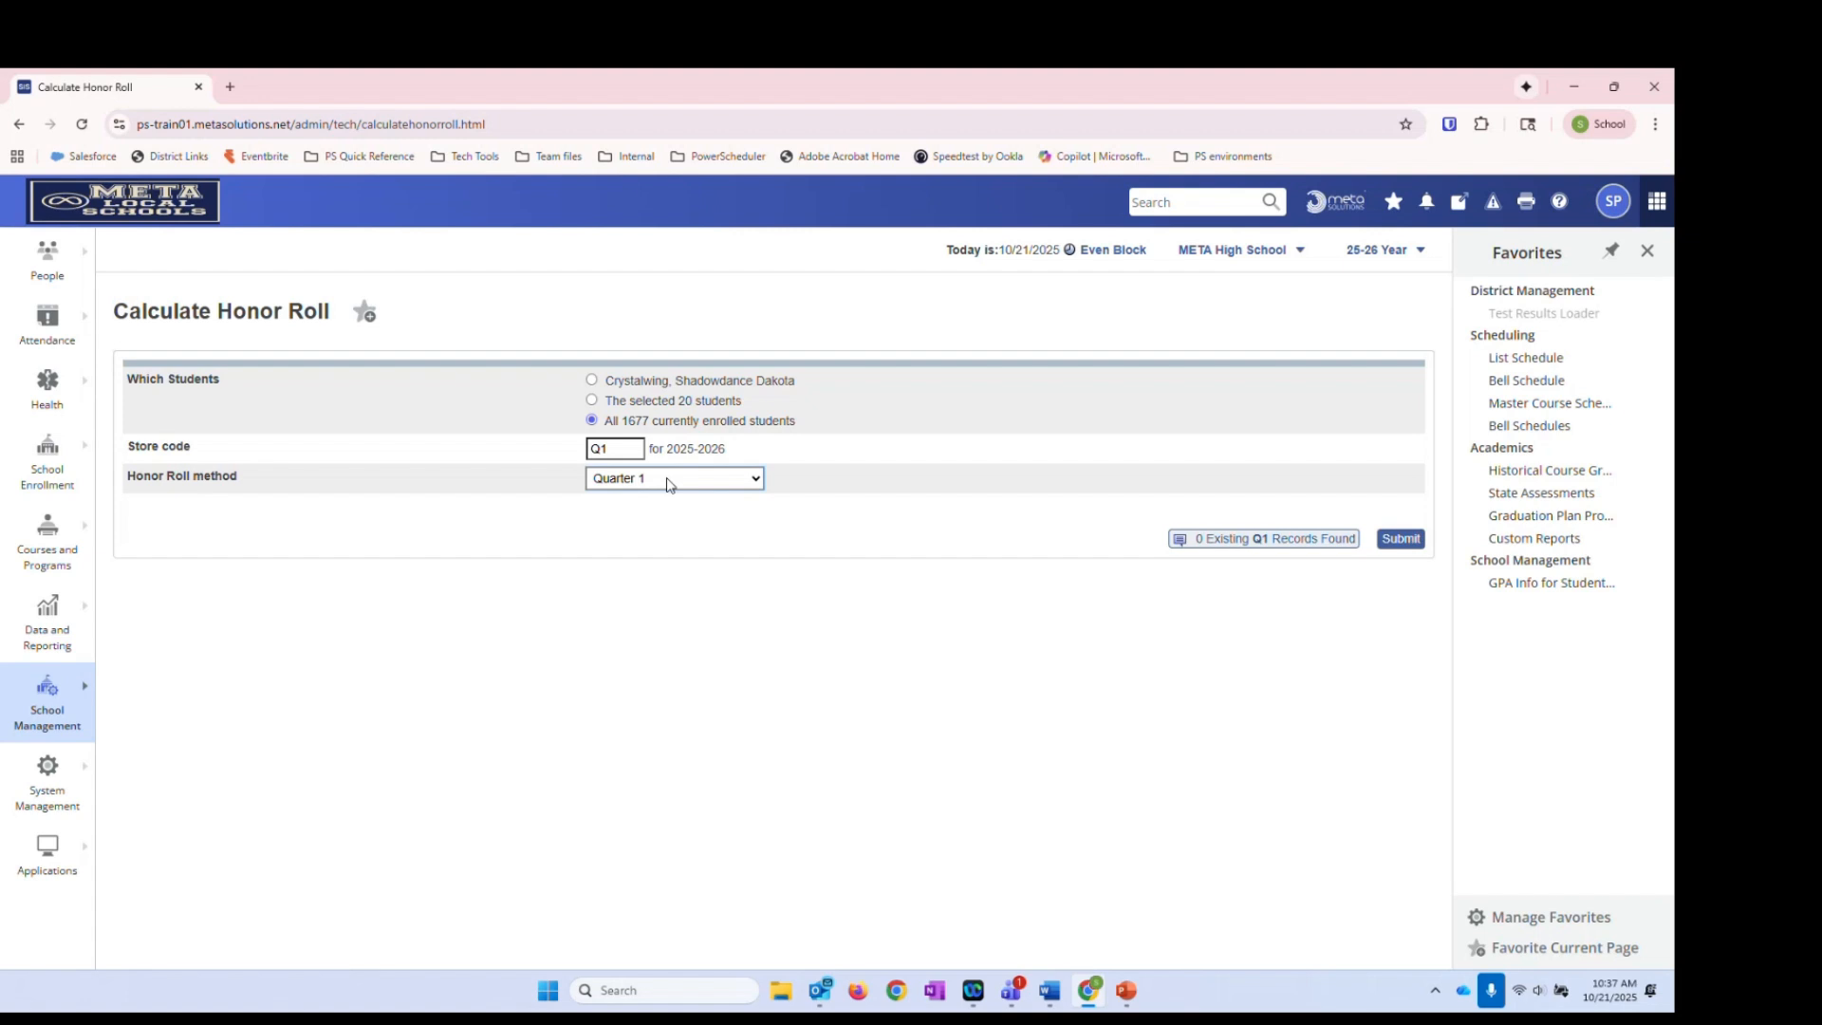
pyautogui.click(628, 448)
pyautogui.moveTo(672, 447); pyautogui.dragTo(779, 458)
pyautogui.click(779, 458)
# Submit the calculation and wait for 'Honor Roll calculation complete' in the progress log
pyautogui.click(1400, 539)
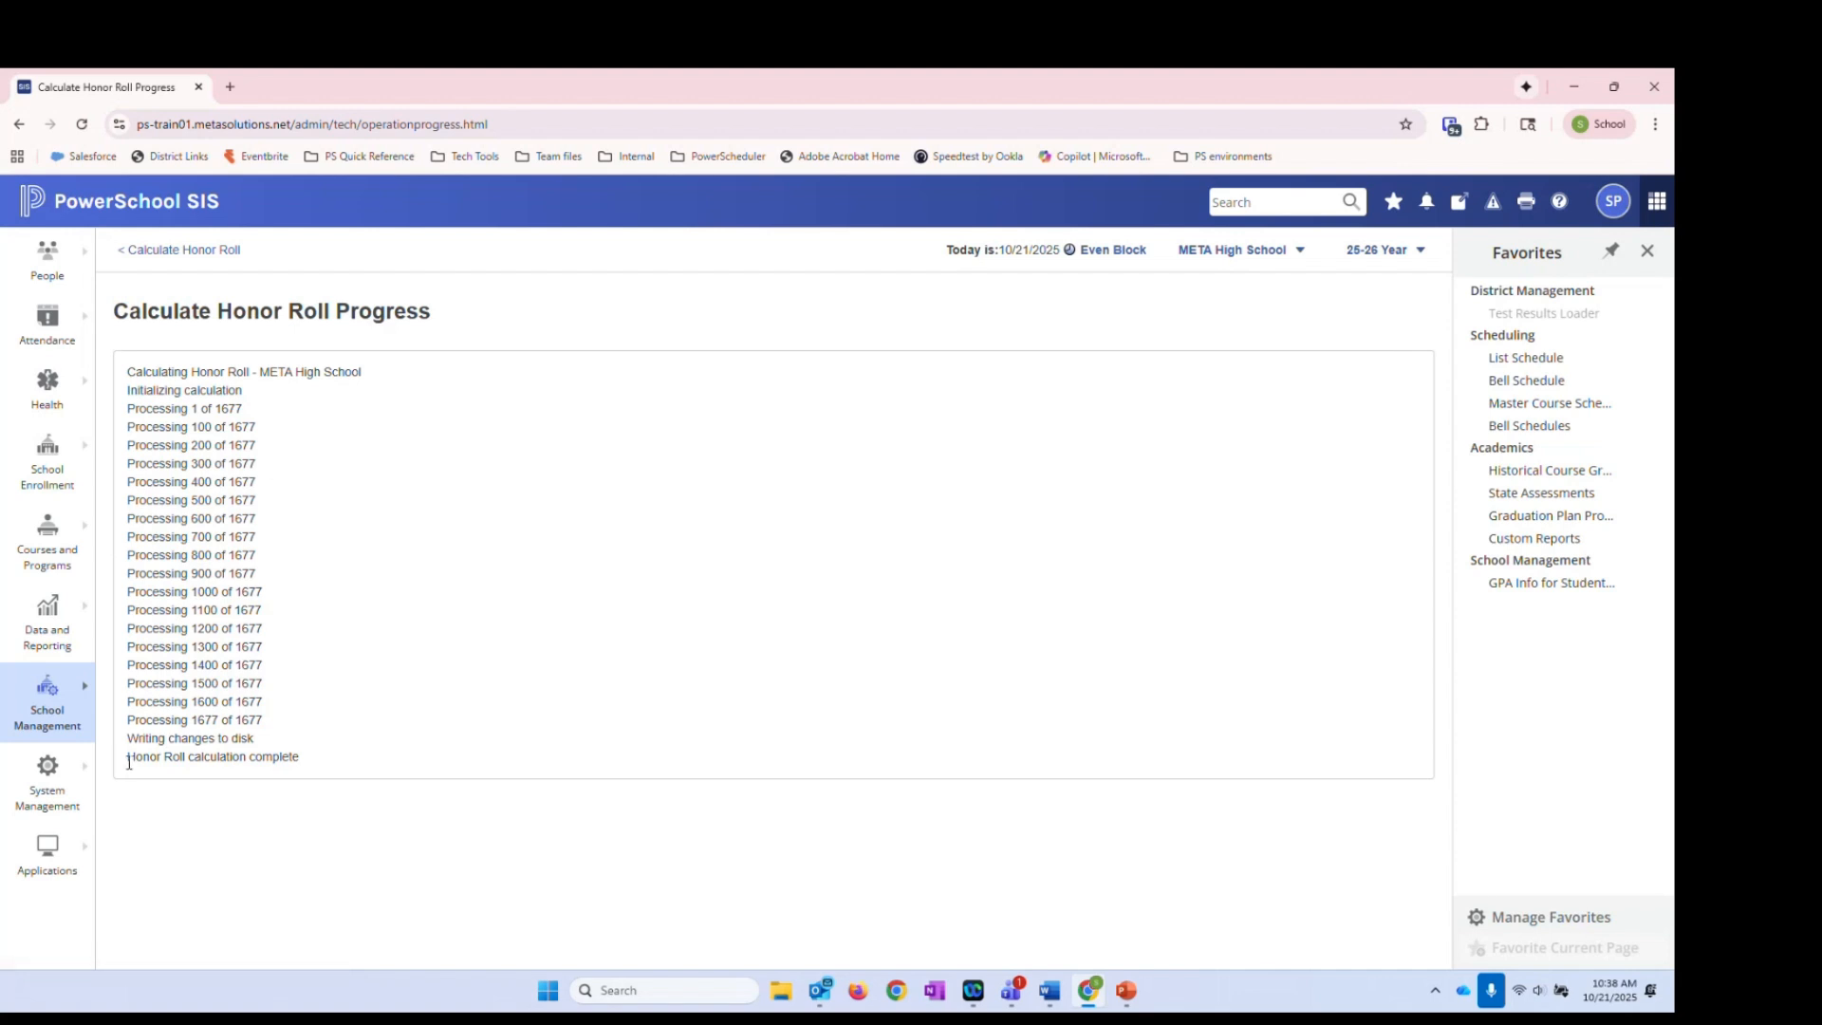
pyautogui.moveTo(129, 762); pyautogui.dragTo(321, 768)
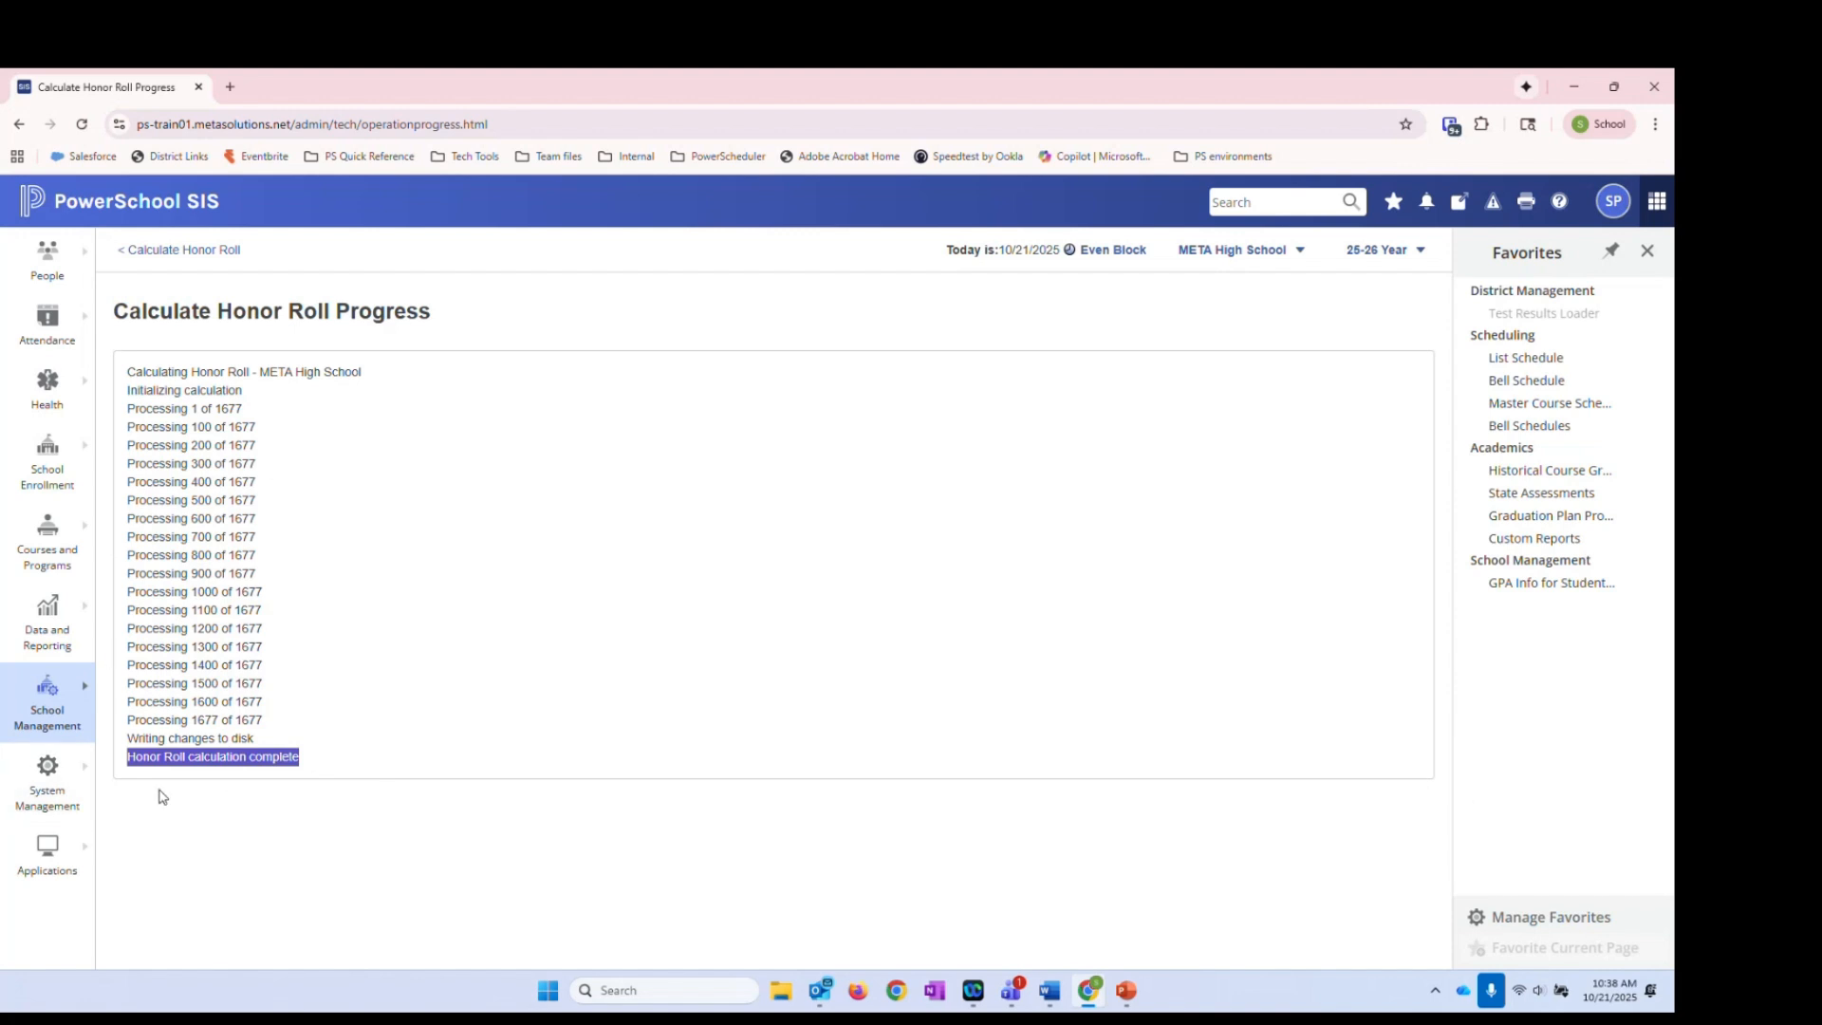
pyautogui.click(357, 738)
pyautogui.doubleClick(300, 757)
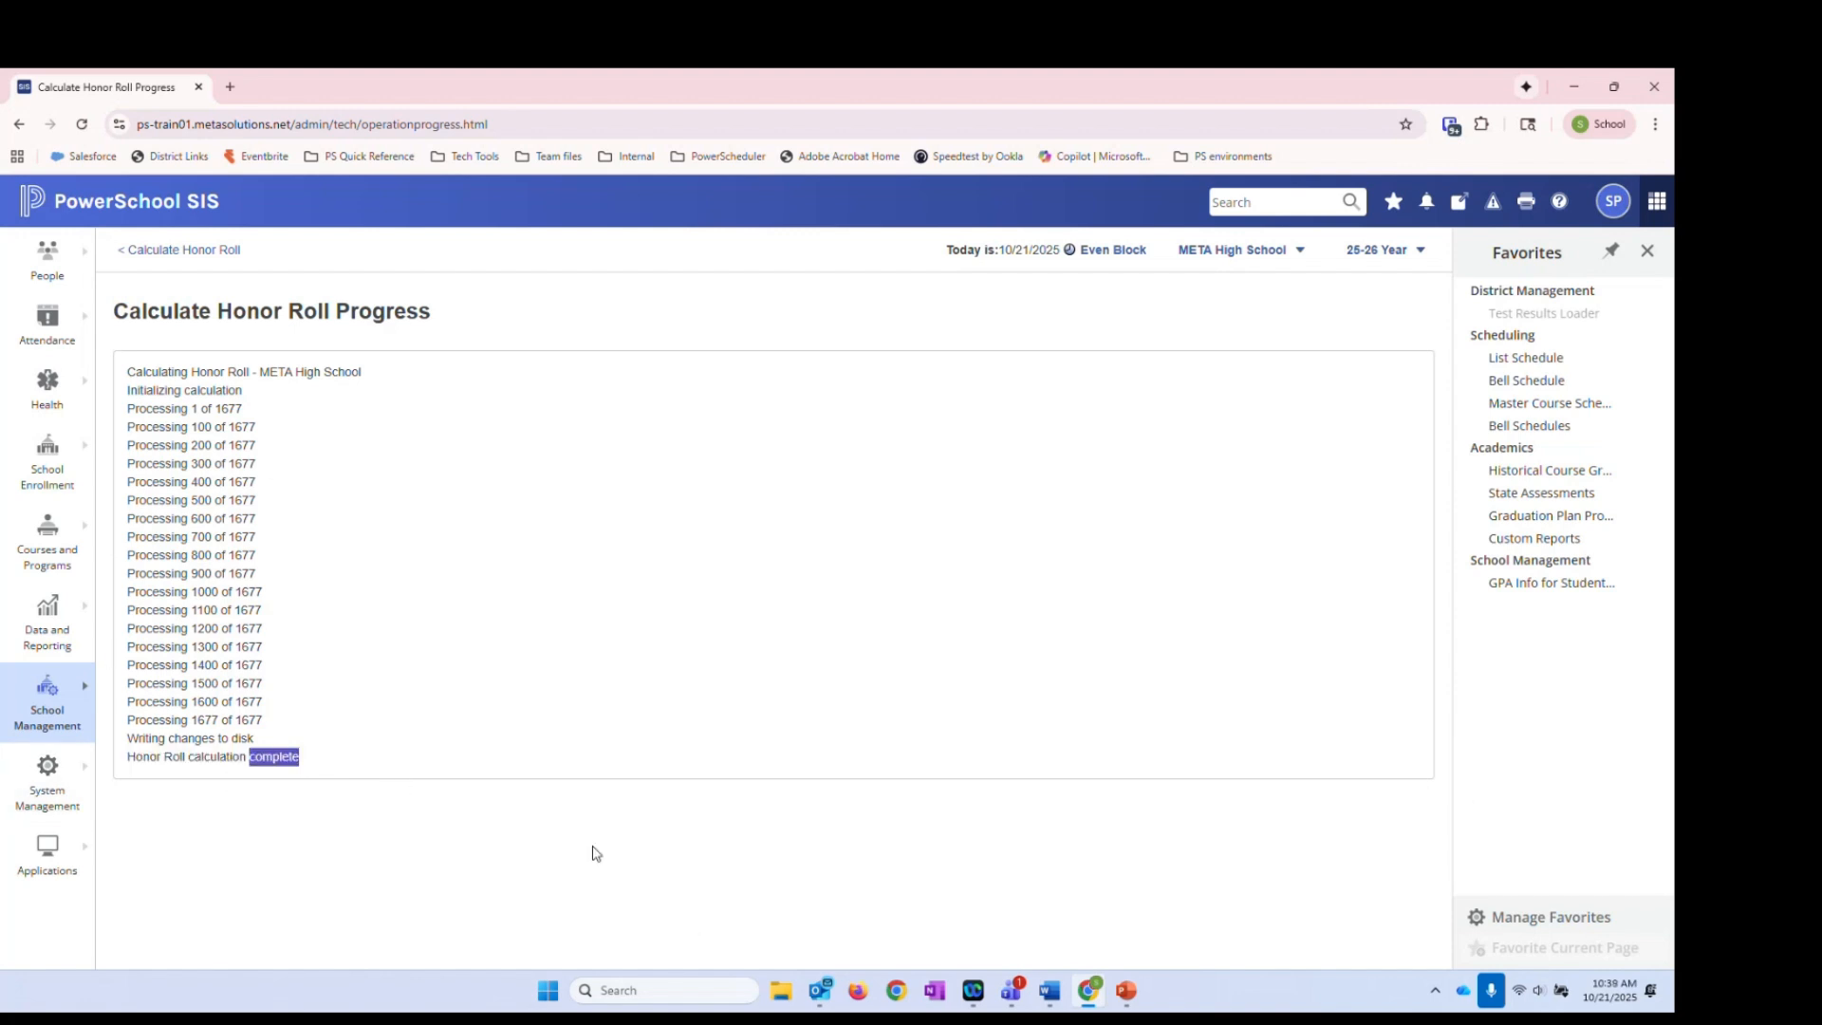
pyautogui.click(532, 552)
# Return to the Start Page and open Data and Reporting > Reports > System Reports
pyautogui.click(118, 210)
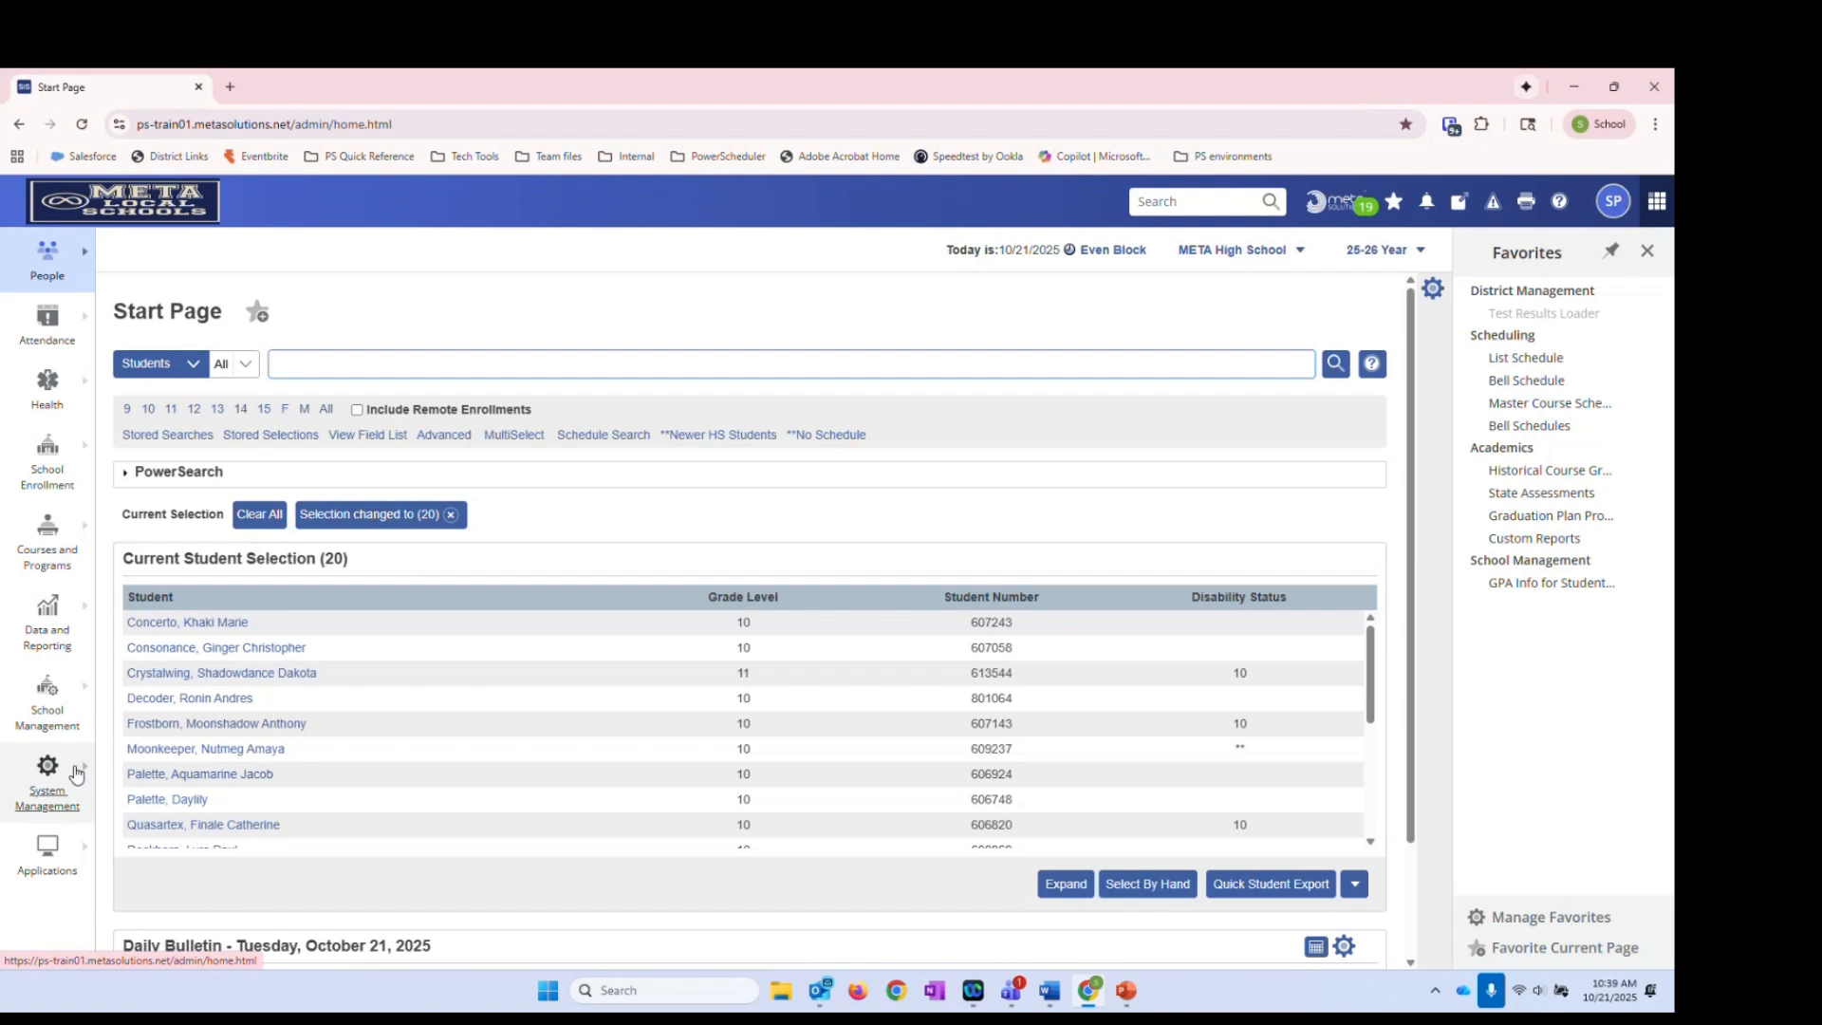
pyautogui.click(85, 615)
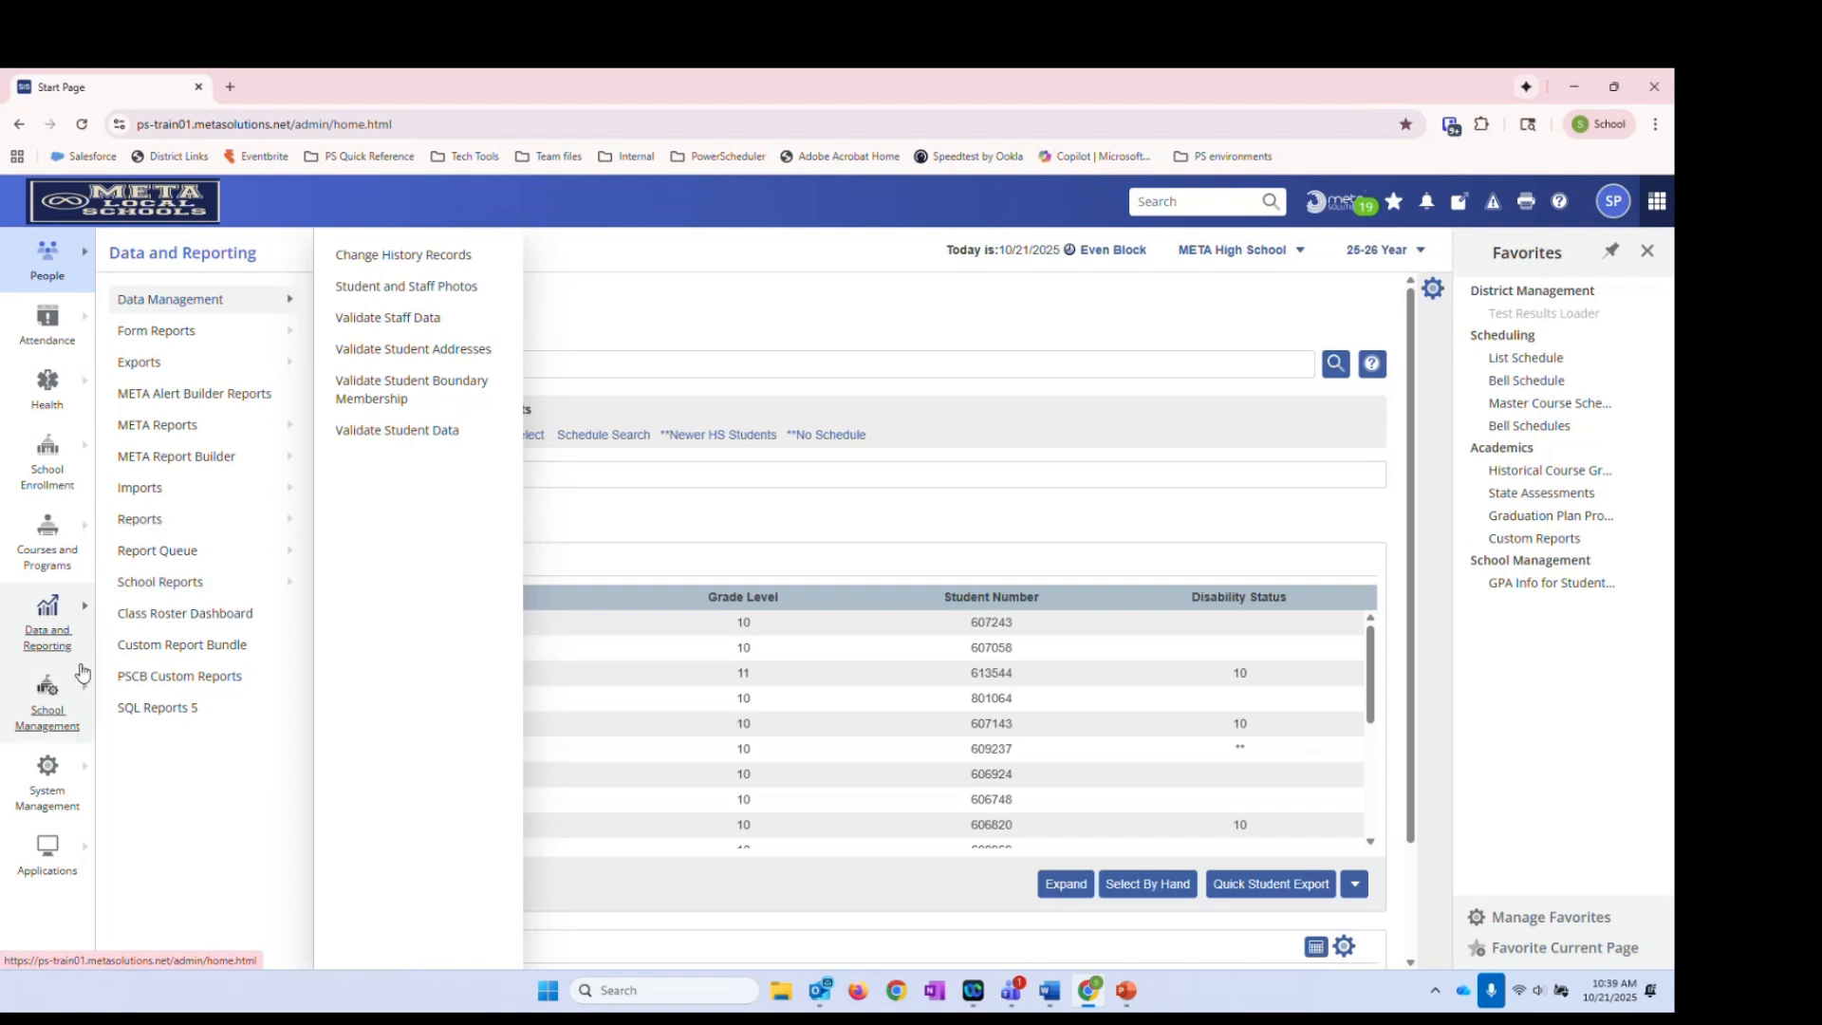
pyautogui.click(236, 529)
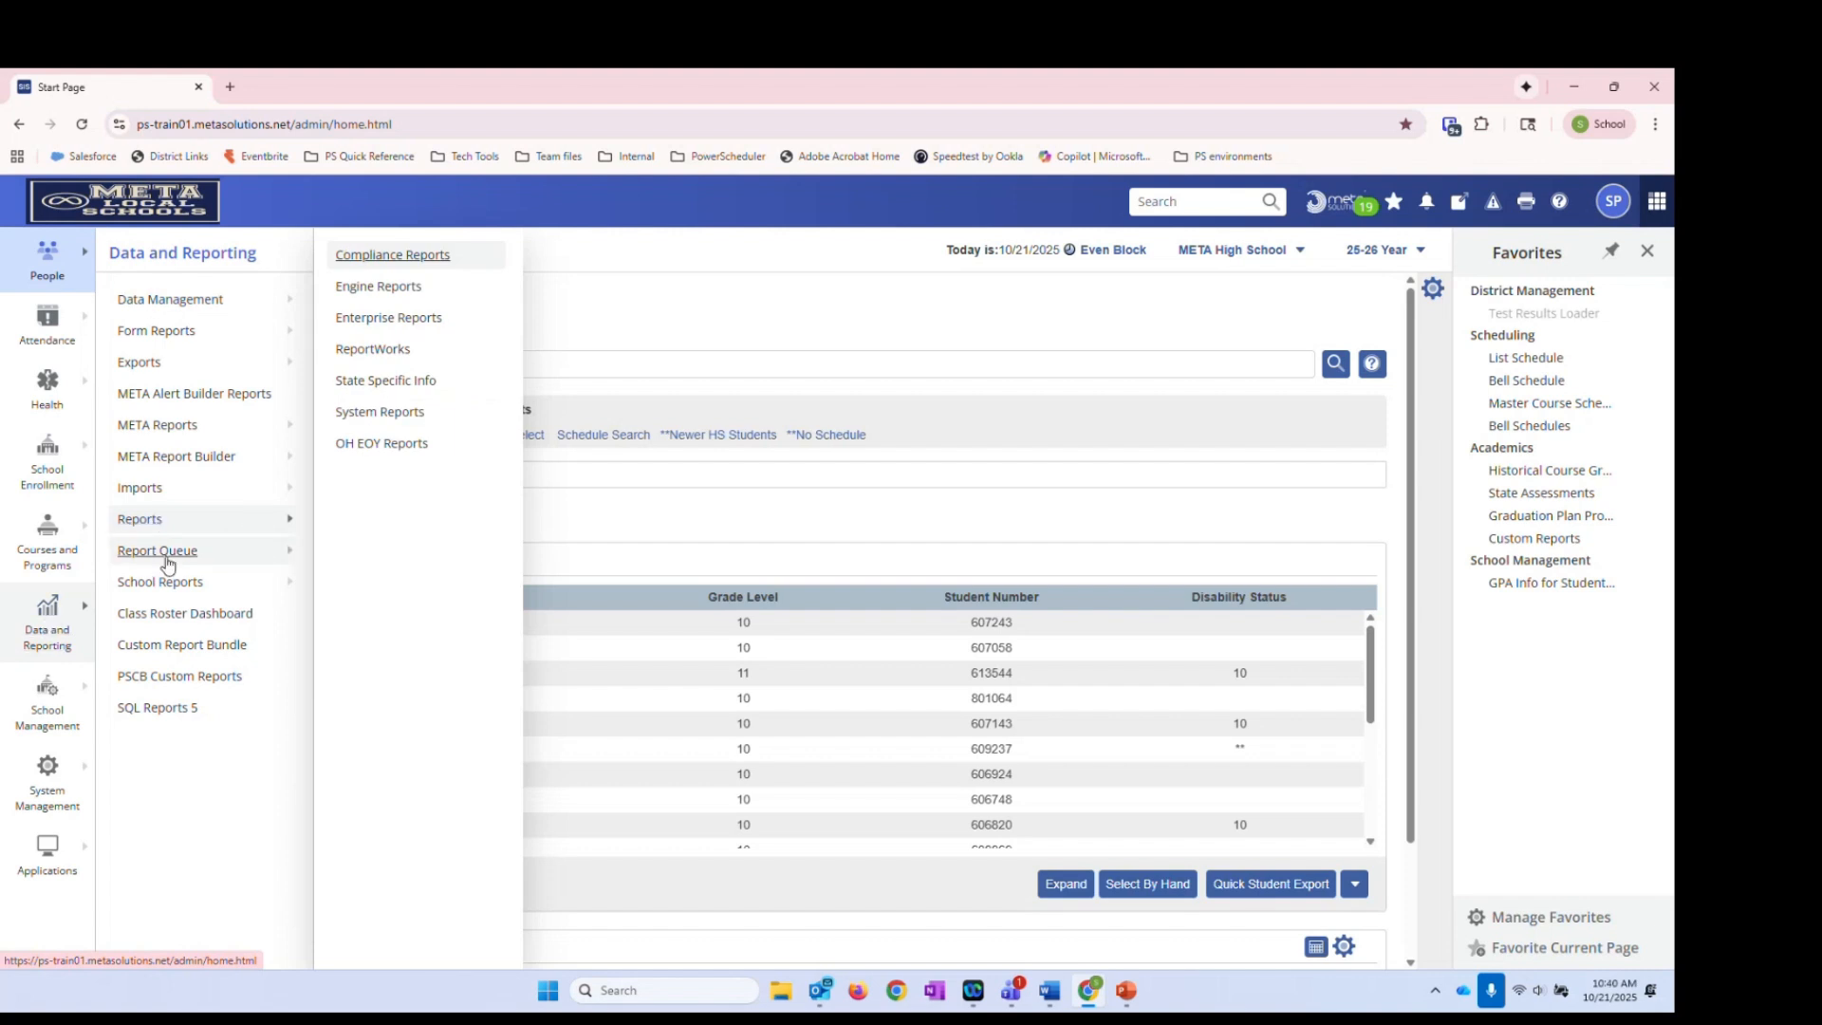
pyautogui.click(365, 414)
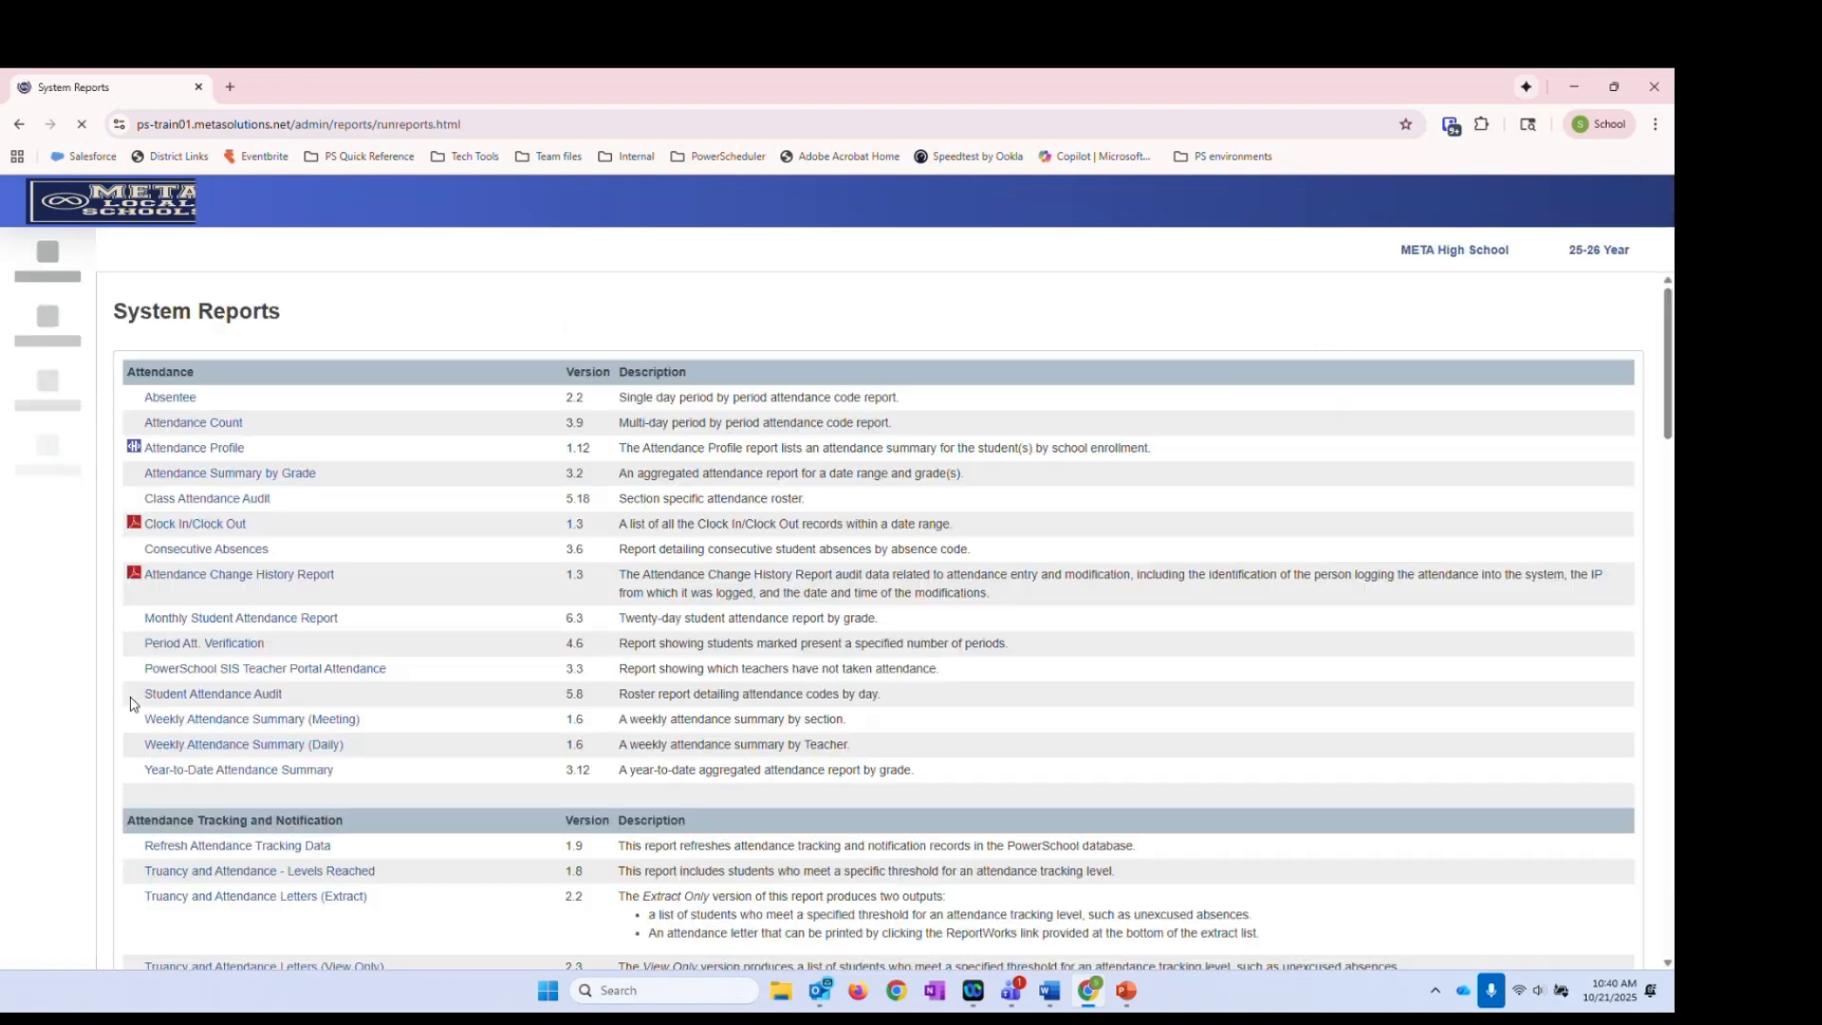
# Scroll to the Grades and Gradebooks section and open the Honor Roll report
pyautogui.scroll(-4, 396, 746)
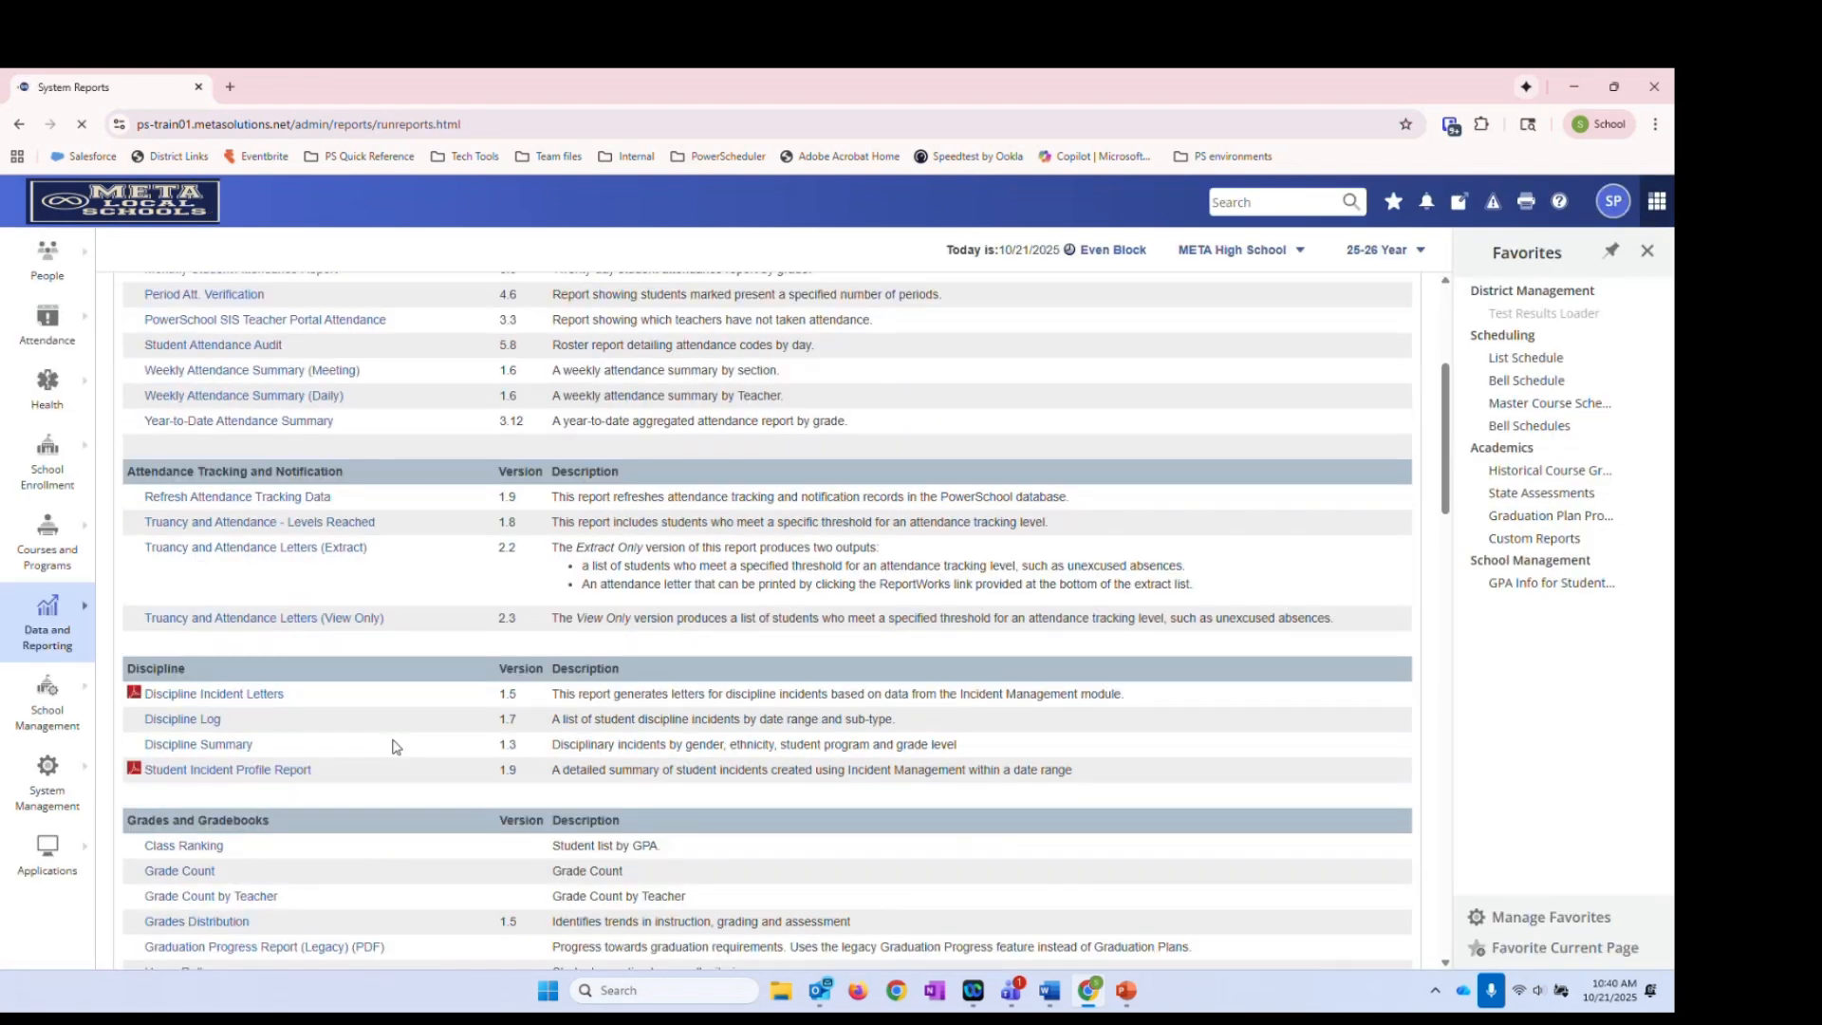
pyautogui.scroll(-3, 393, 750)
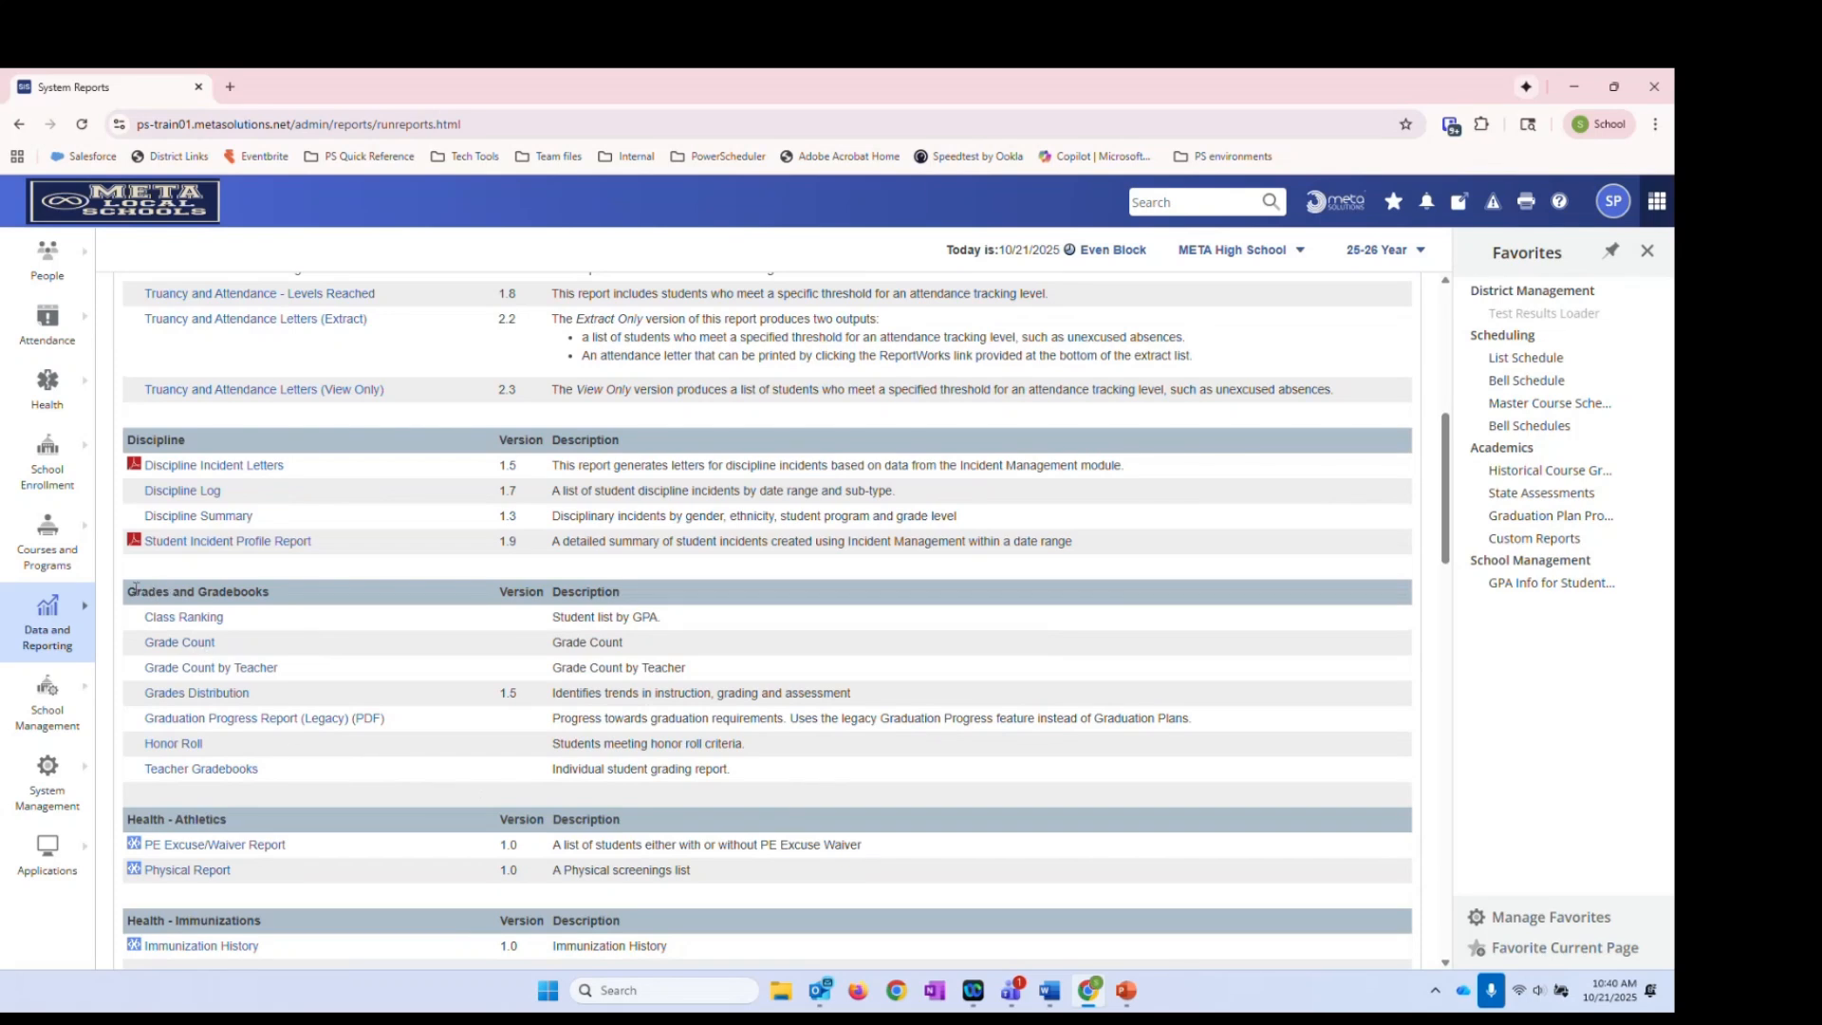
pyautogui.moveTo(129, 591); pyautogui.dragTo(323, 603)
pyautogui.click(323, 603)
pyautogui.click(179, 748)
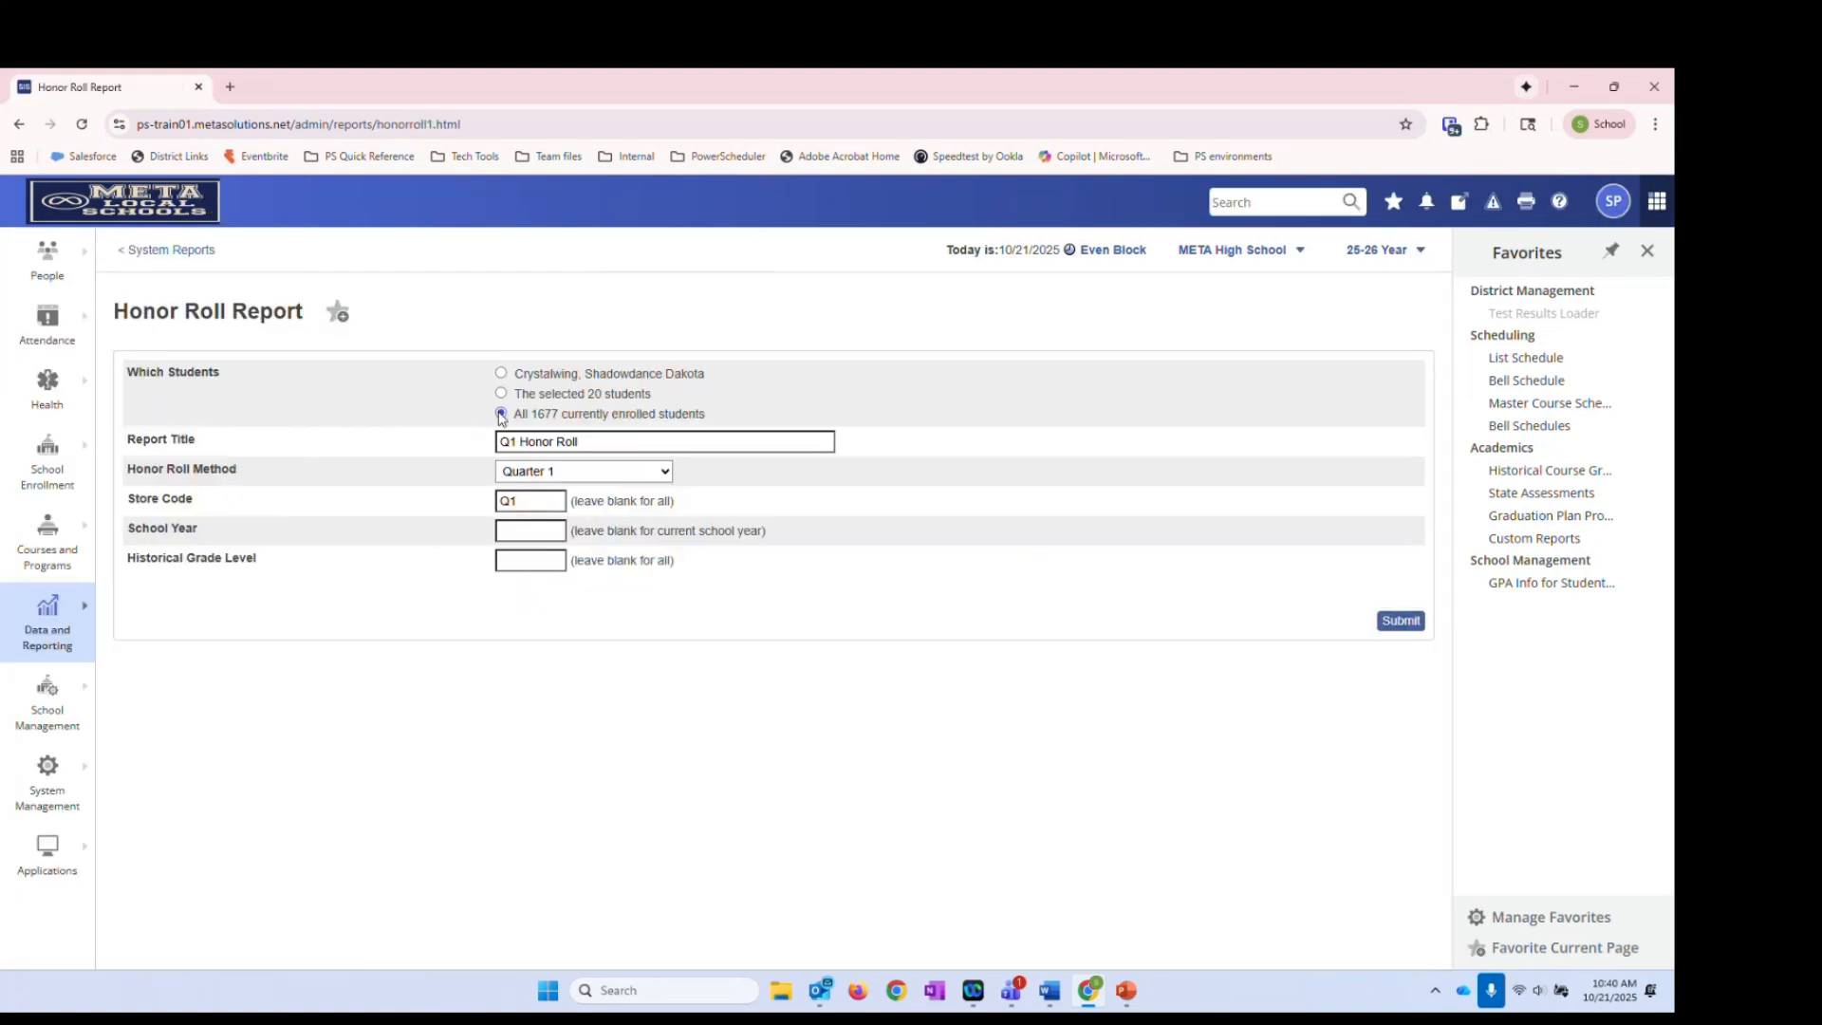
# Retitle the report '25-26 1st Quarter Honor Roll', keep store code Q1, and submit it
pyautogui.moveTo(513, 415); pyautogui.dragTo(760, 428)
pyautogui.click(734, 413)
pyautogui.moveTo(580, 441); pyautogui.dragTo(428, 459)
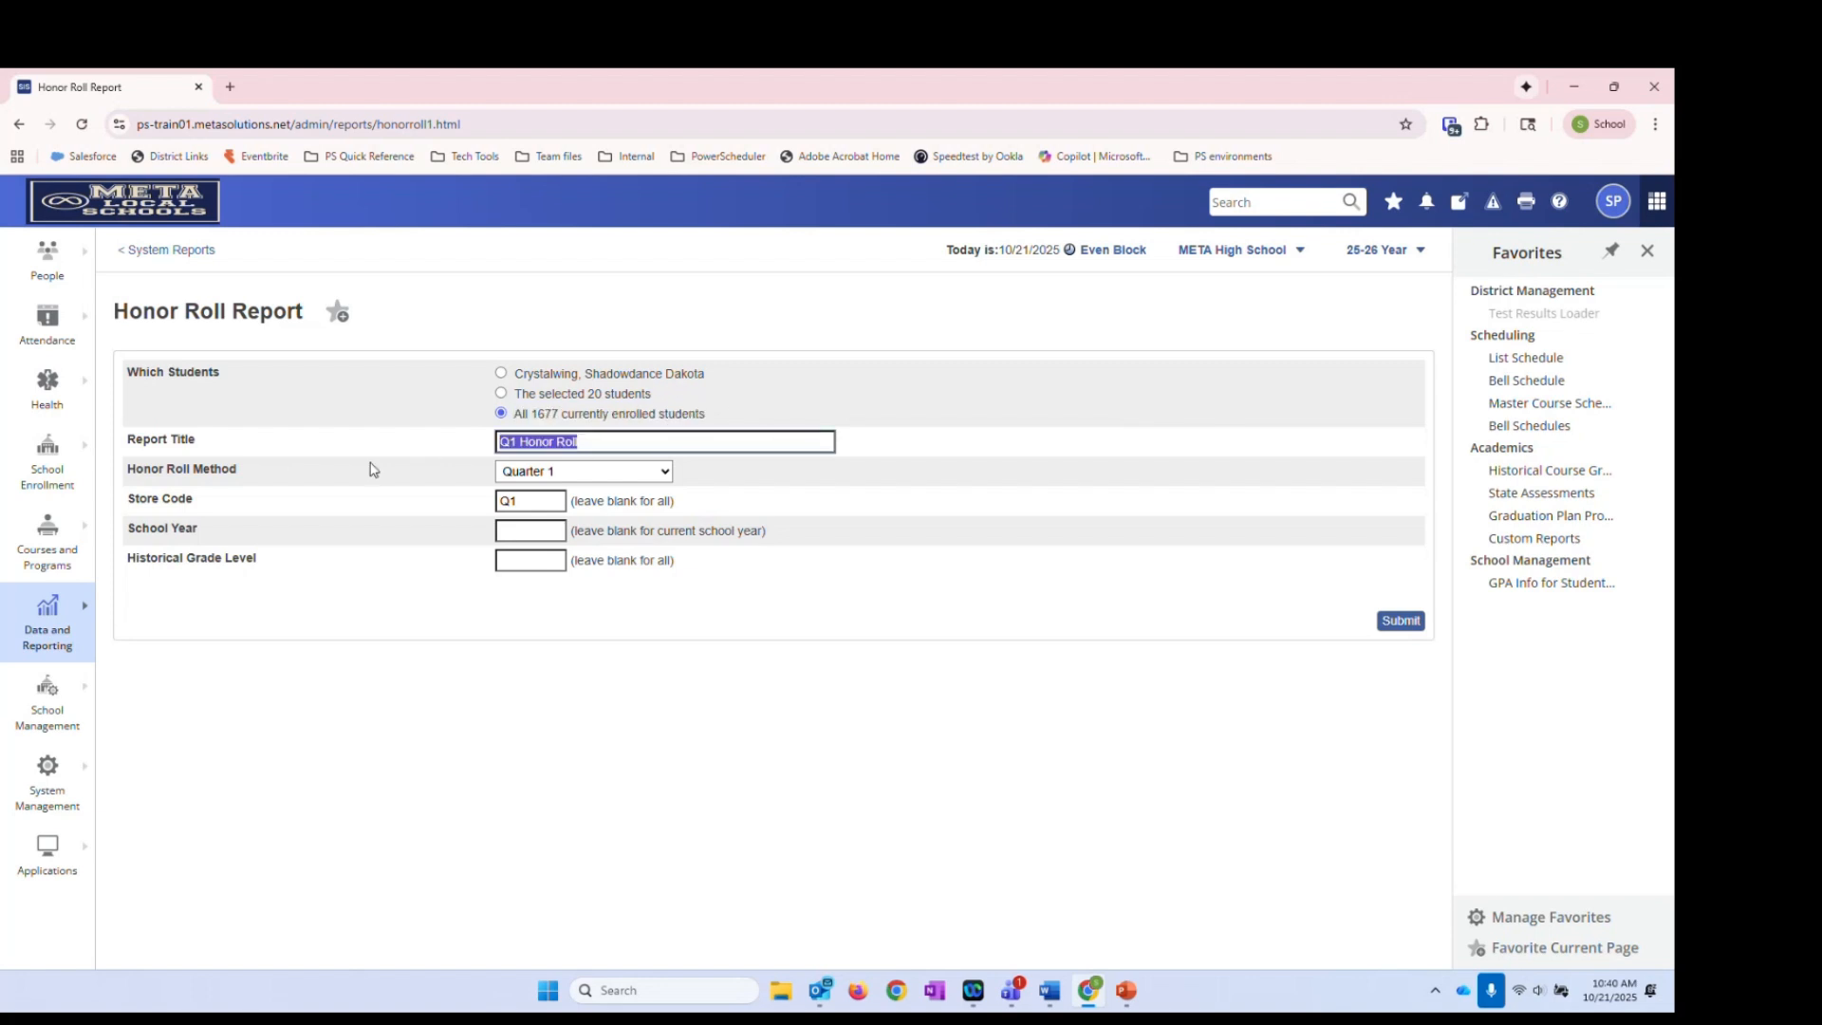
pyautogui.click(522, 438)
pyautogui.moveTo(520, 442); pyautogui.dragTo(501, 444)
pyautogui.write('25-26 1st Qia')
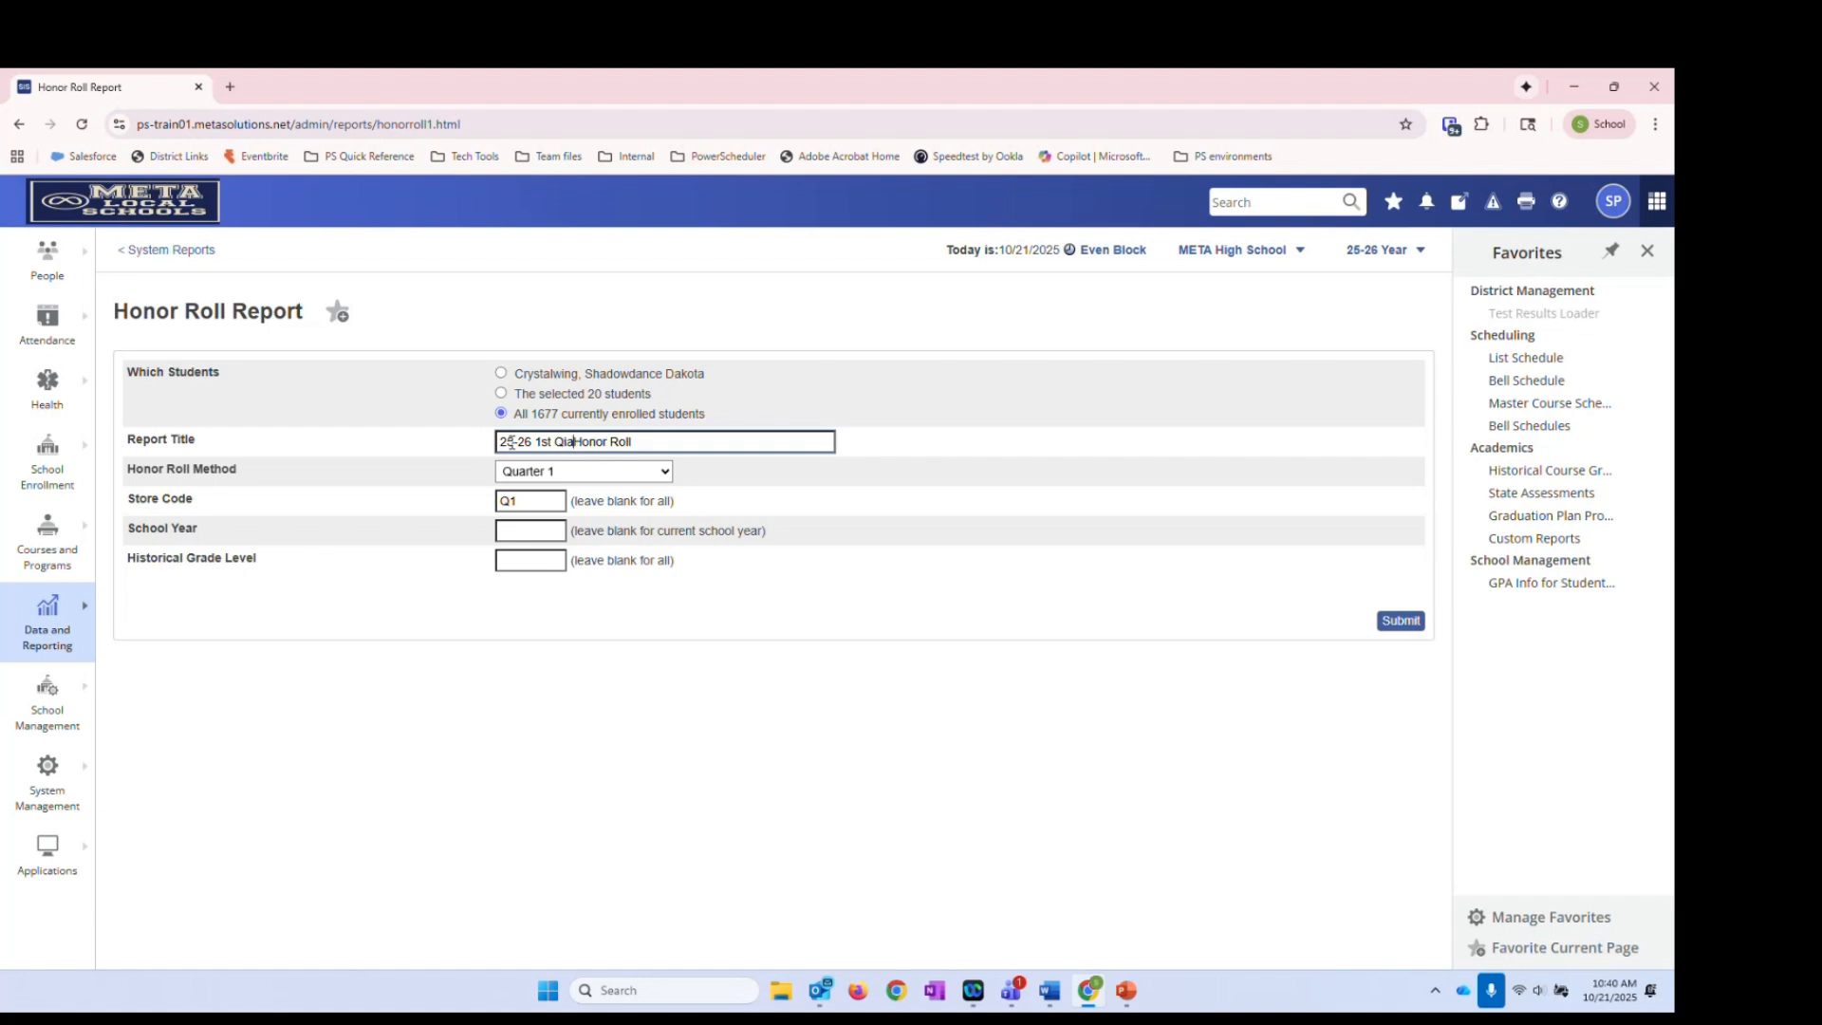
pyautogui.press('BackSpace')
pyautogui.press('BackSpace')
pyautogui.write('uarter')
pyautogui.click(524, 502)
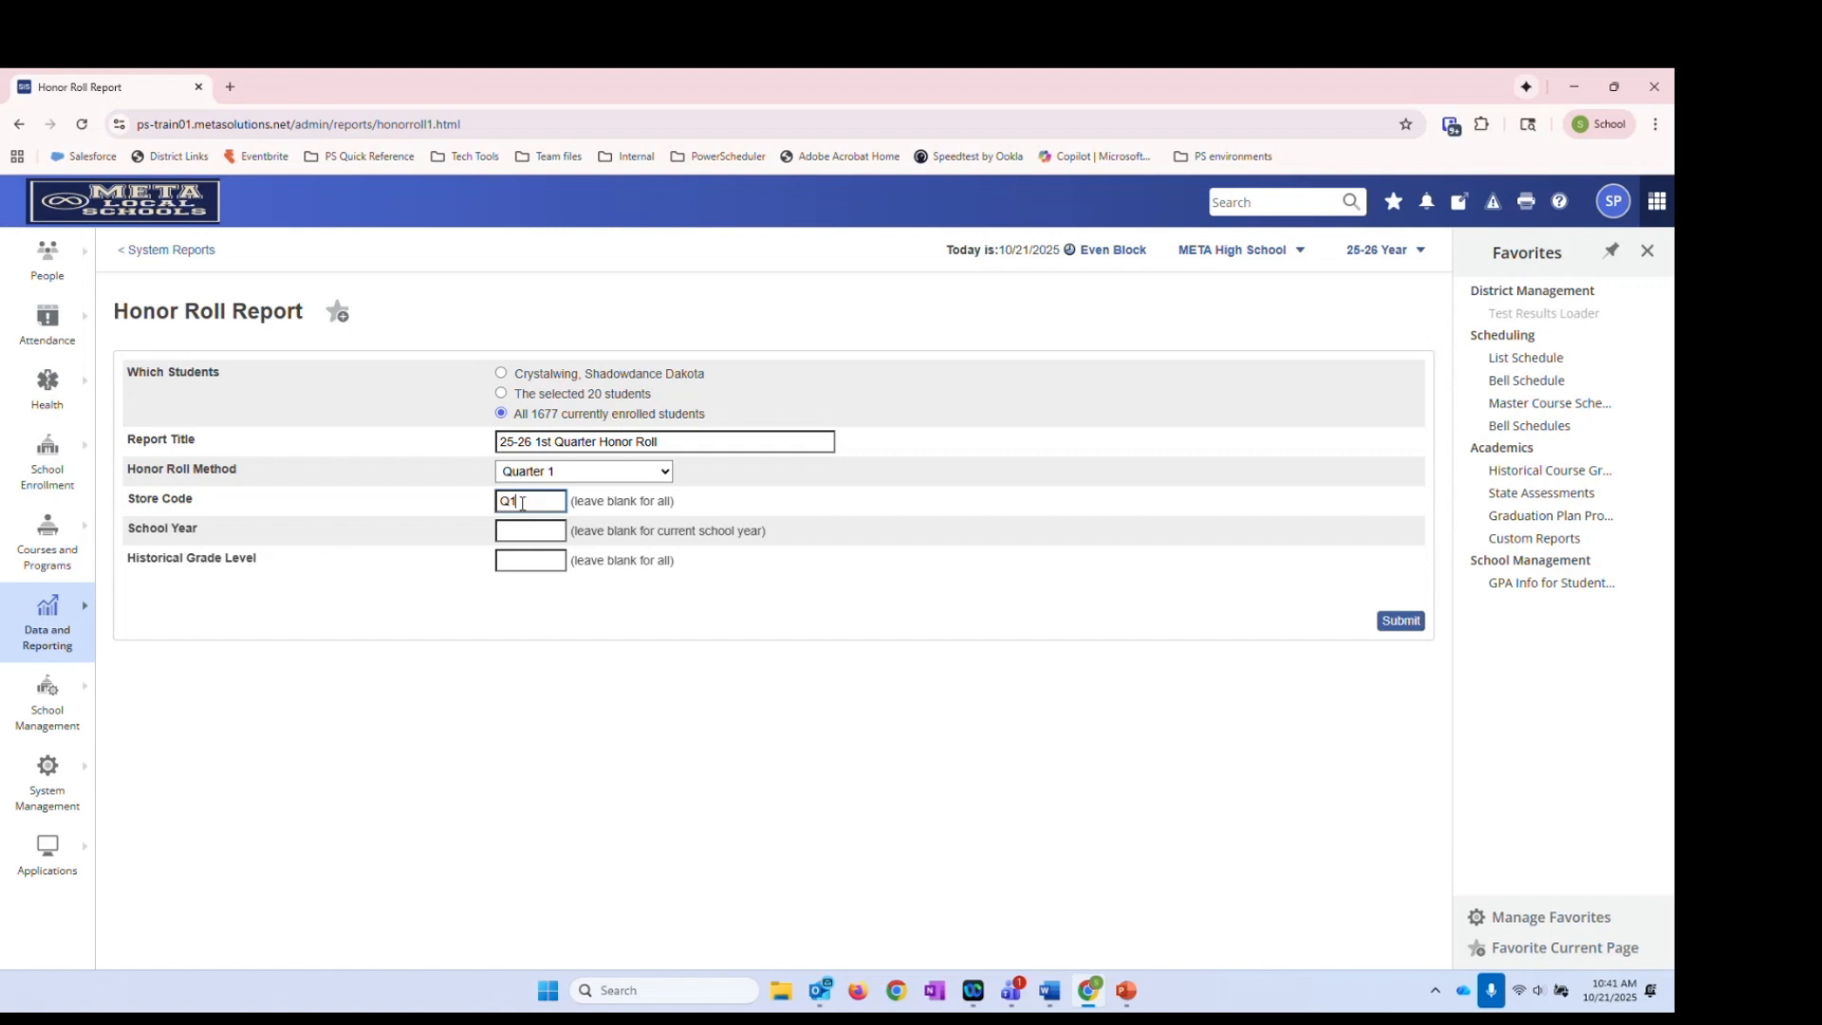
pyautogui.click(1403, 625)
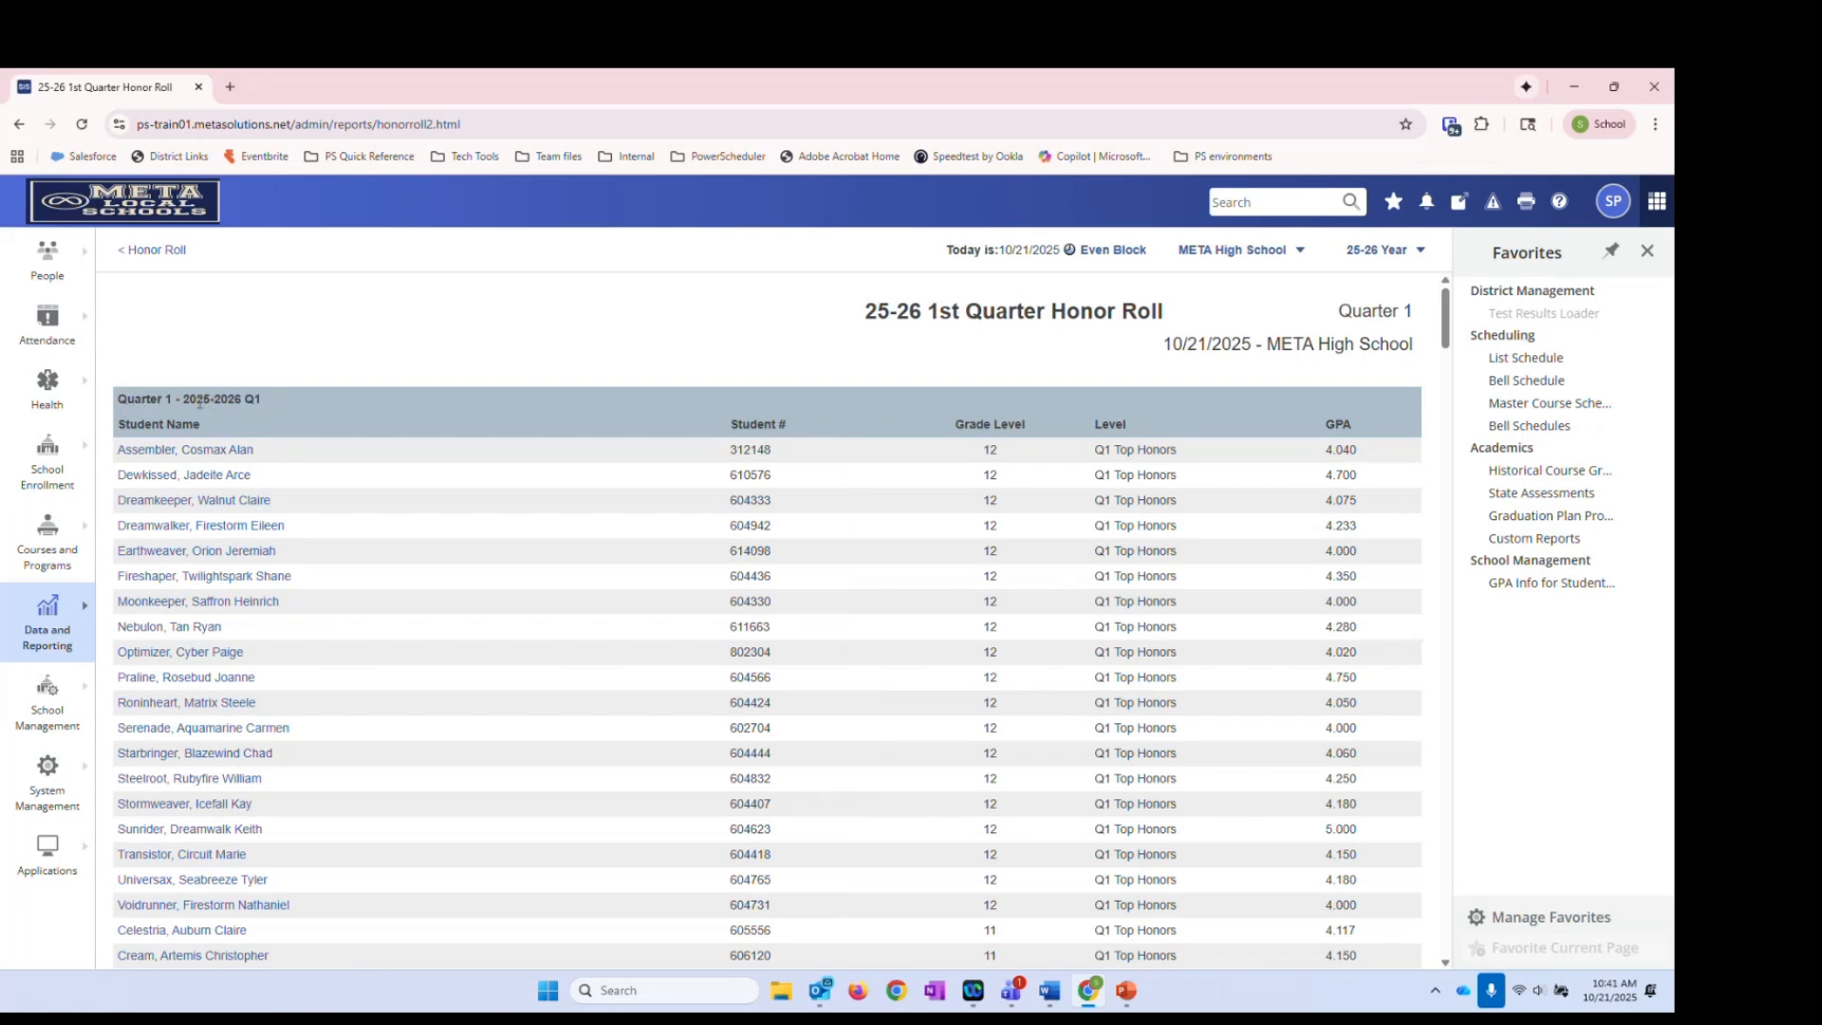
pyautogui.moveTo(184, 399); pyautogui.dragTo(274, 407)
pyautogui.moveTo(1449, 320); pyautogui.dragTo(1453, 334)
pyautogui.scroll(1, 1452, 337)
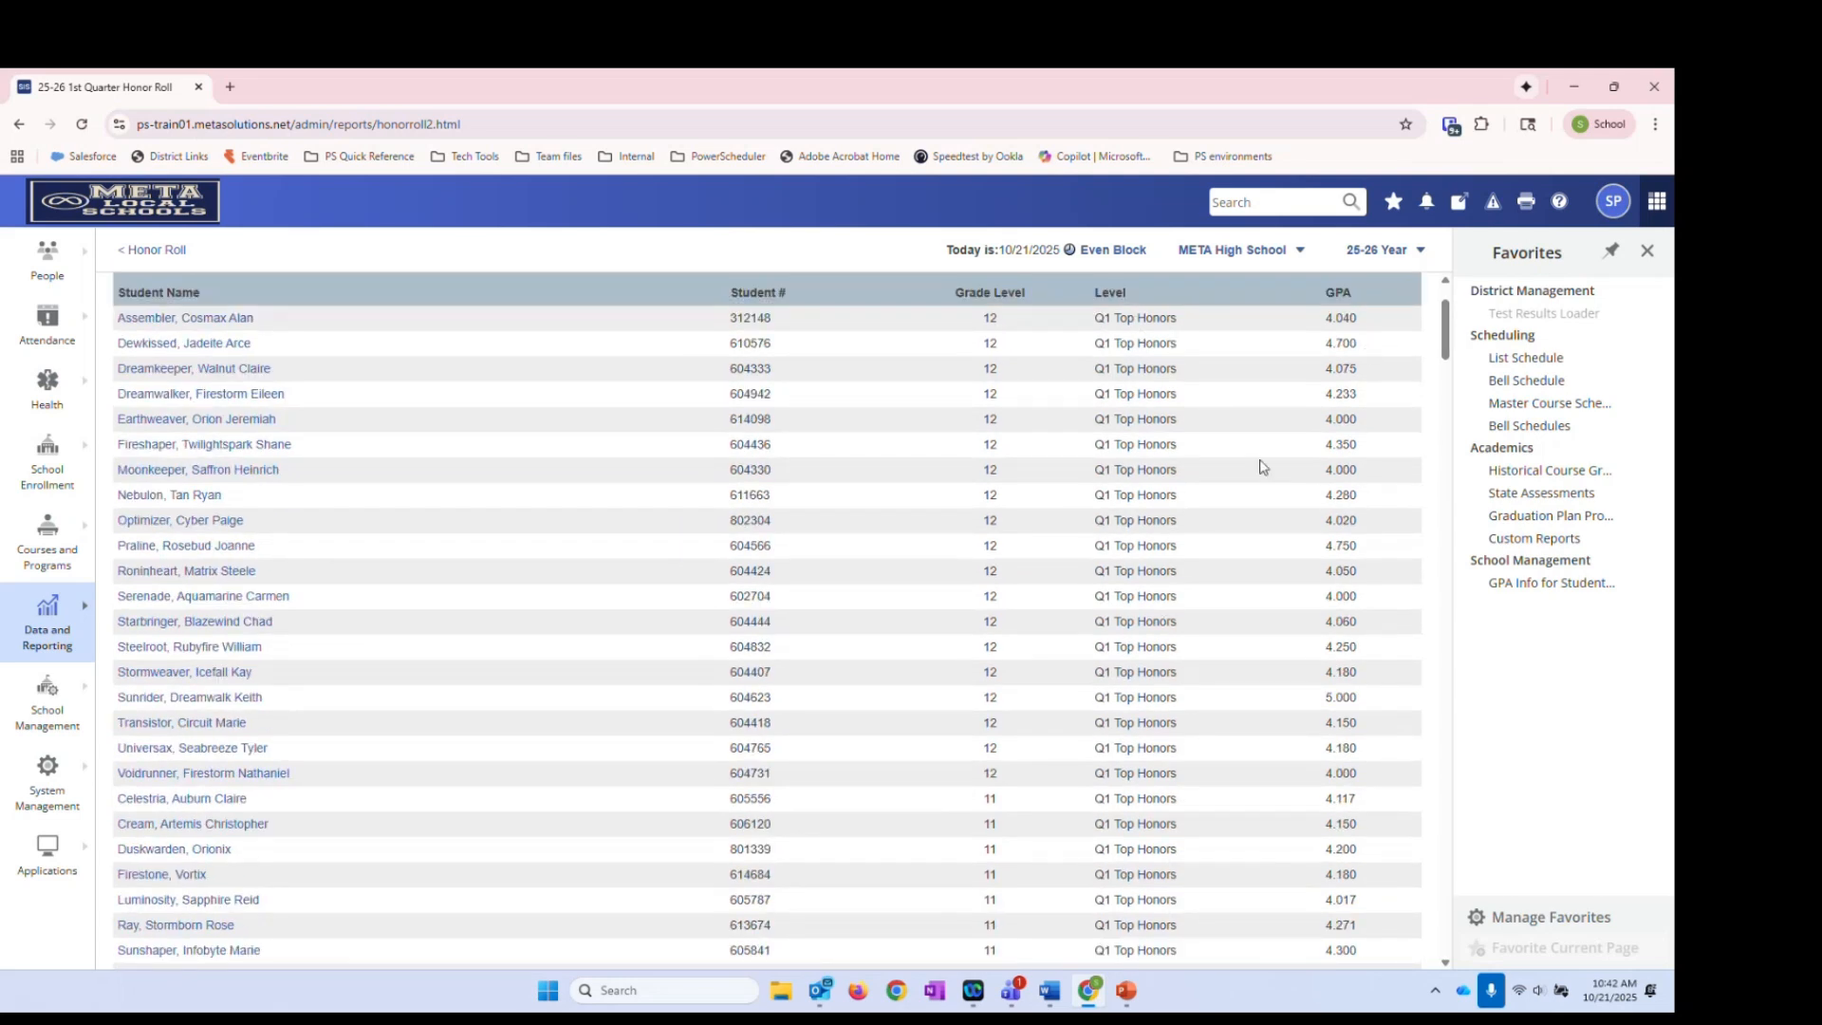
pyautogui.moveTo(1447, 332); pyautogui.dragTo(1446, 389)
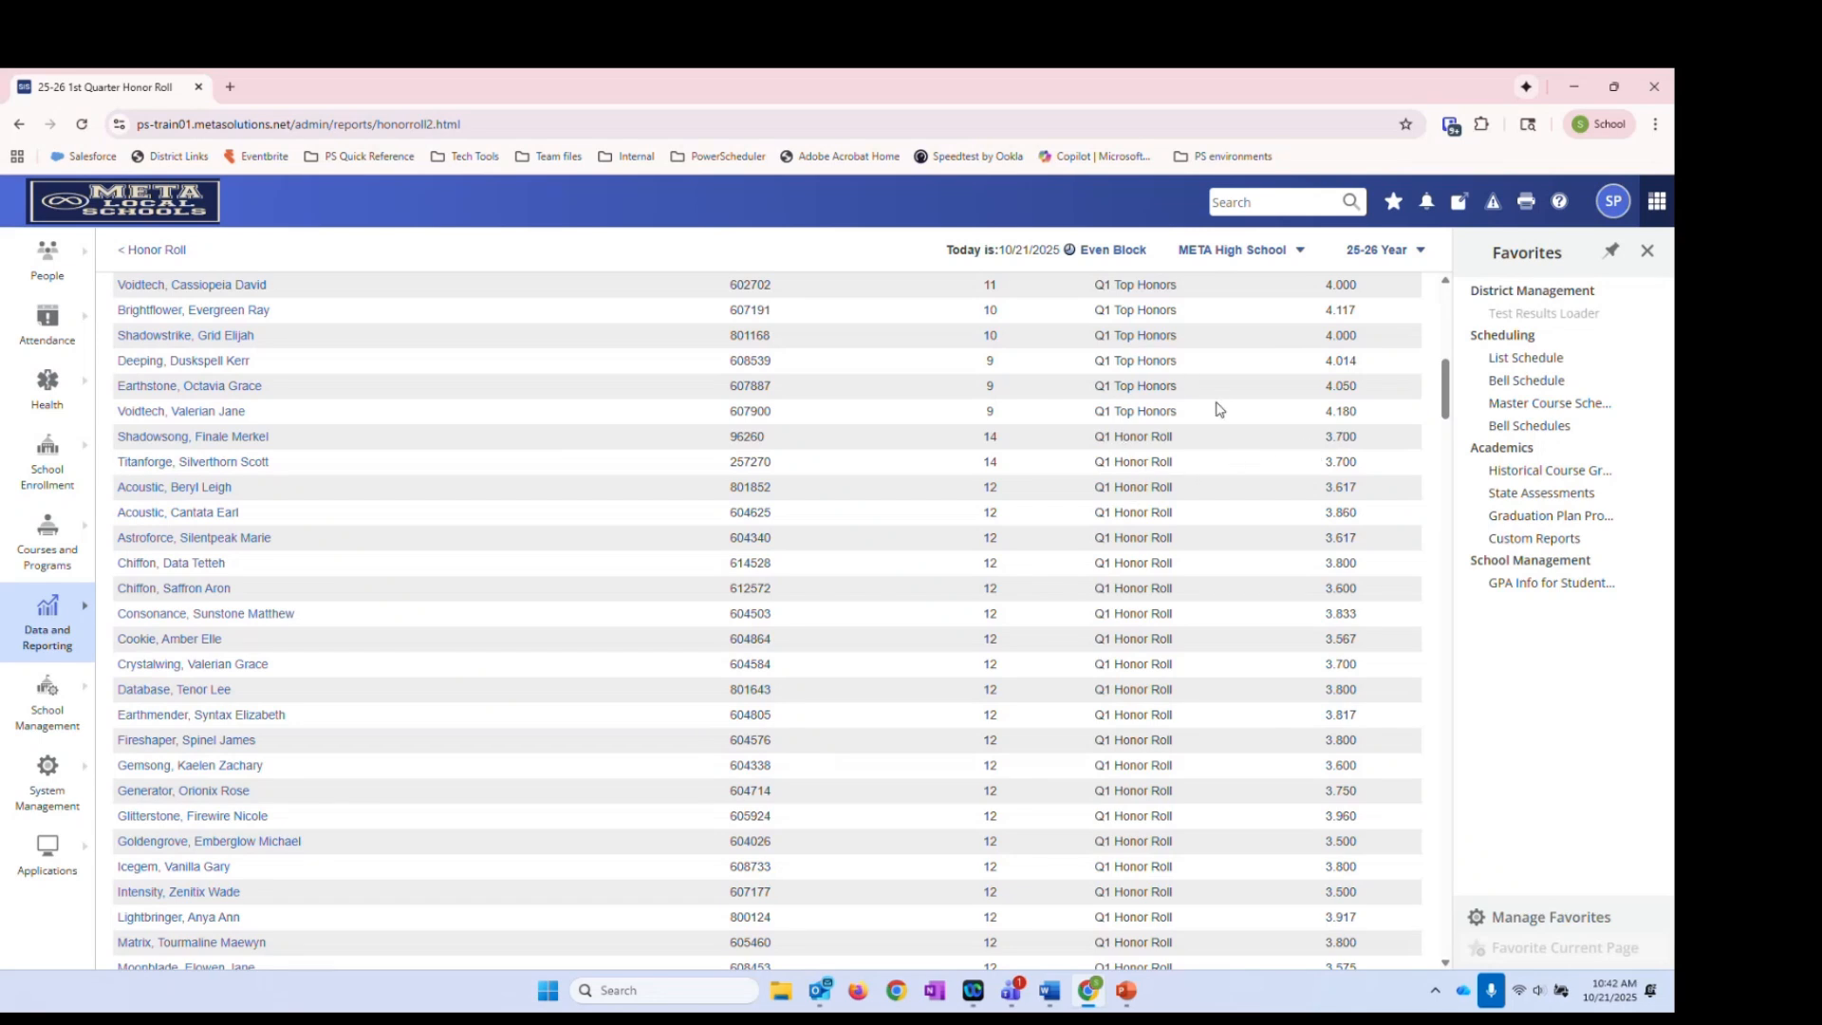
pyautogui.moveTo(1446, 389); pyautogui.dragTo(1403, 660)
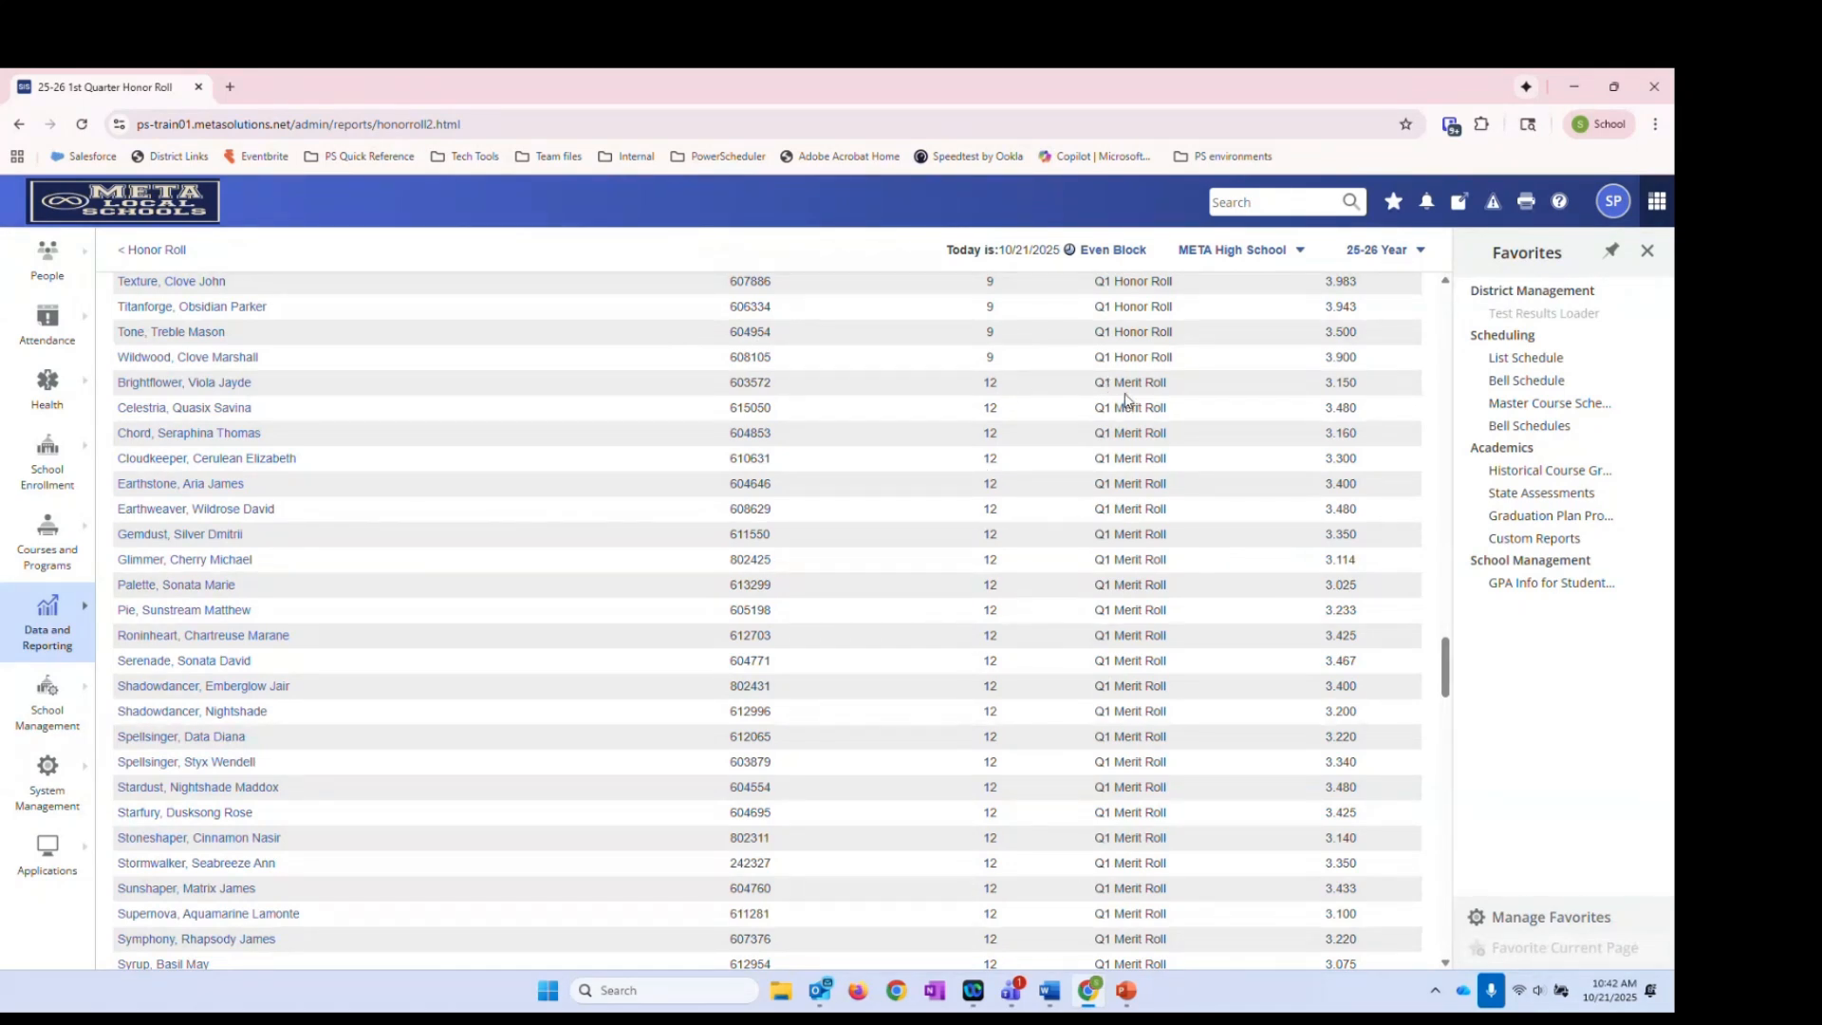
pyautogui.moveTo(1095, 382); pyautogui.dragTo(1169, 383)
pyautogui.click(1177, 388)
pyautogui.moveTo(1444, 667); pyautogui.dragTo(123, 424)
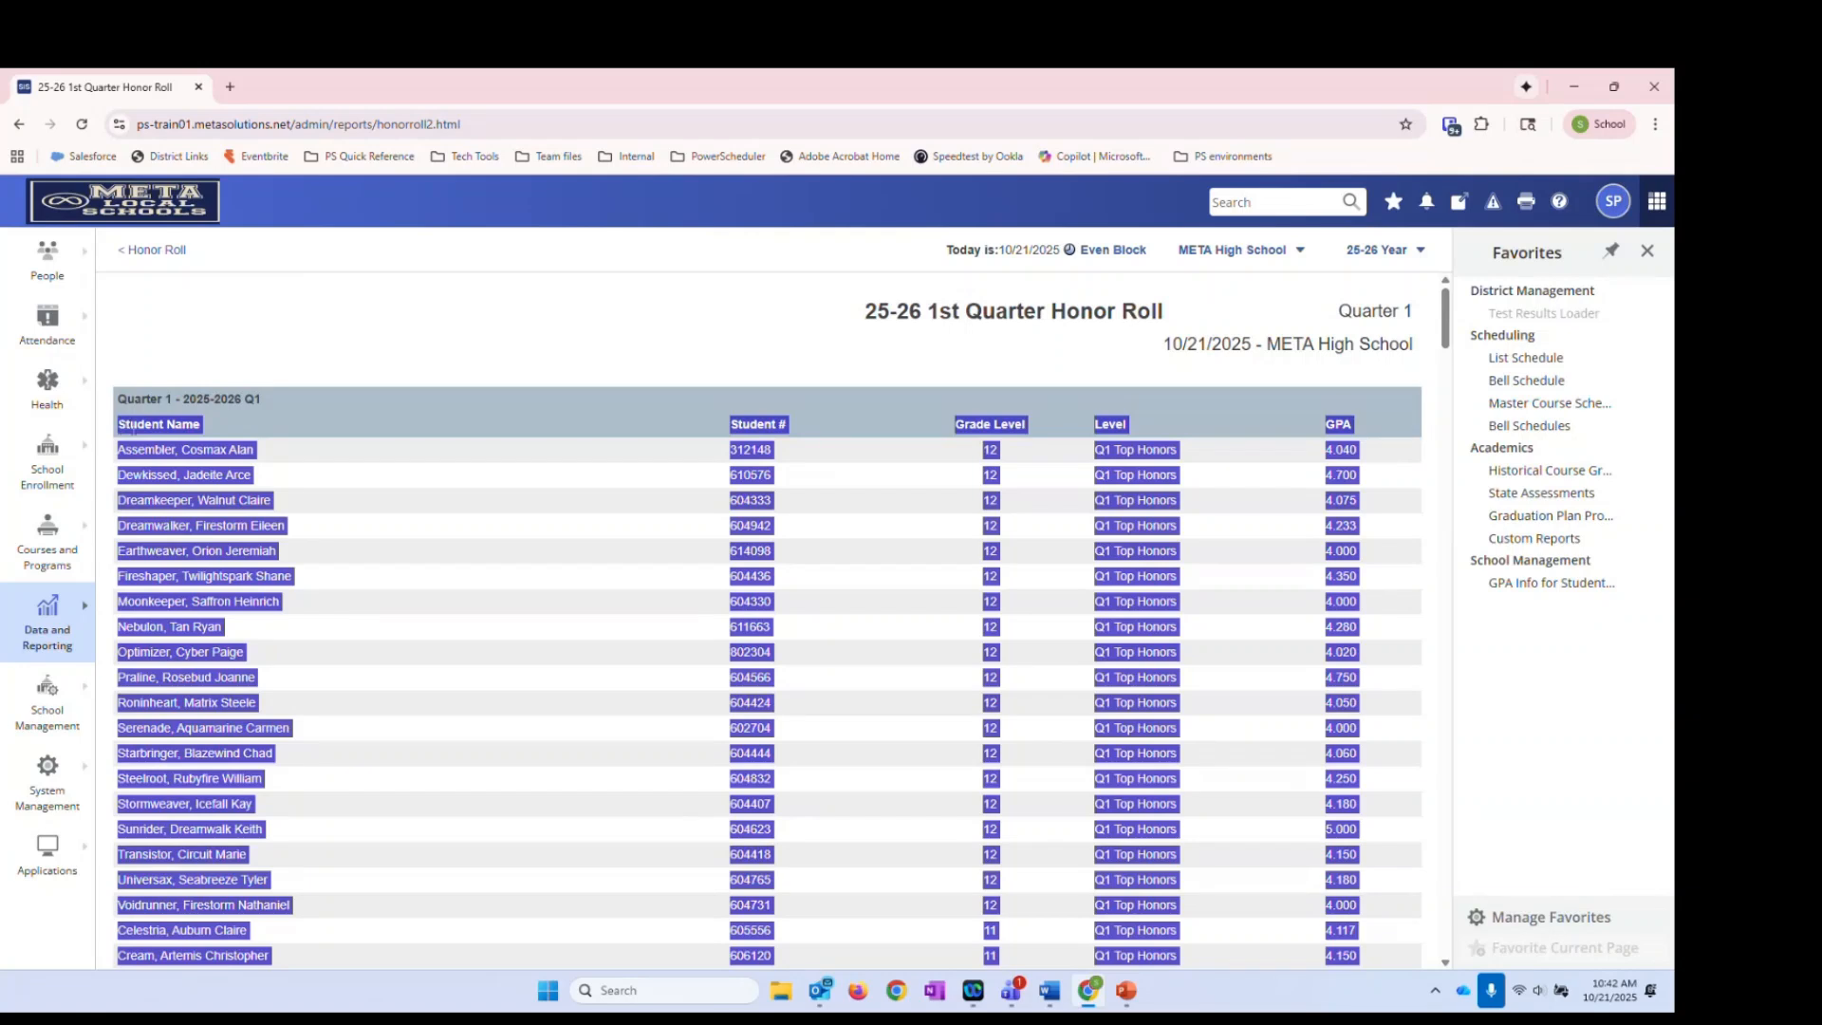
# Copy the selected honor roll table and launch Excel from the Start menu
pyautogui.rightClick(134, 429)
pyautogui.click(171, 453)
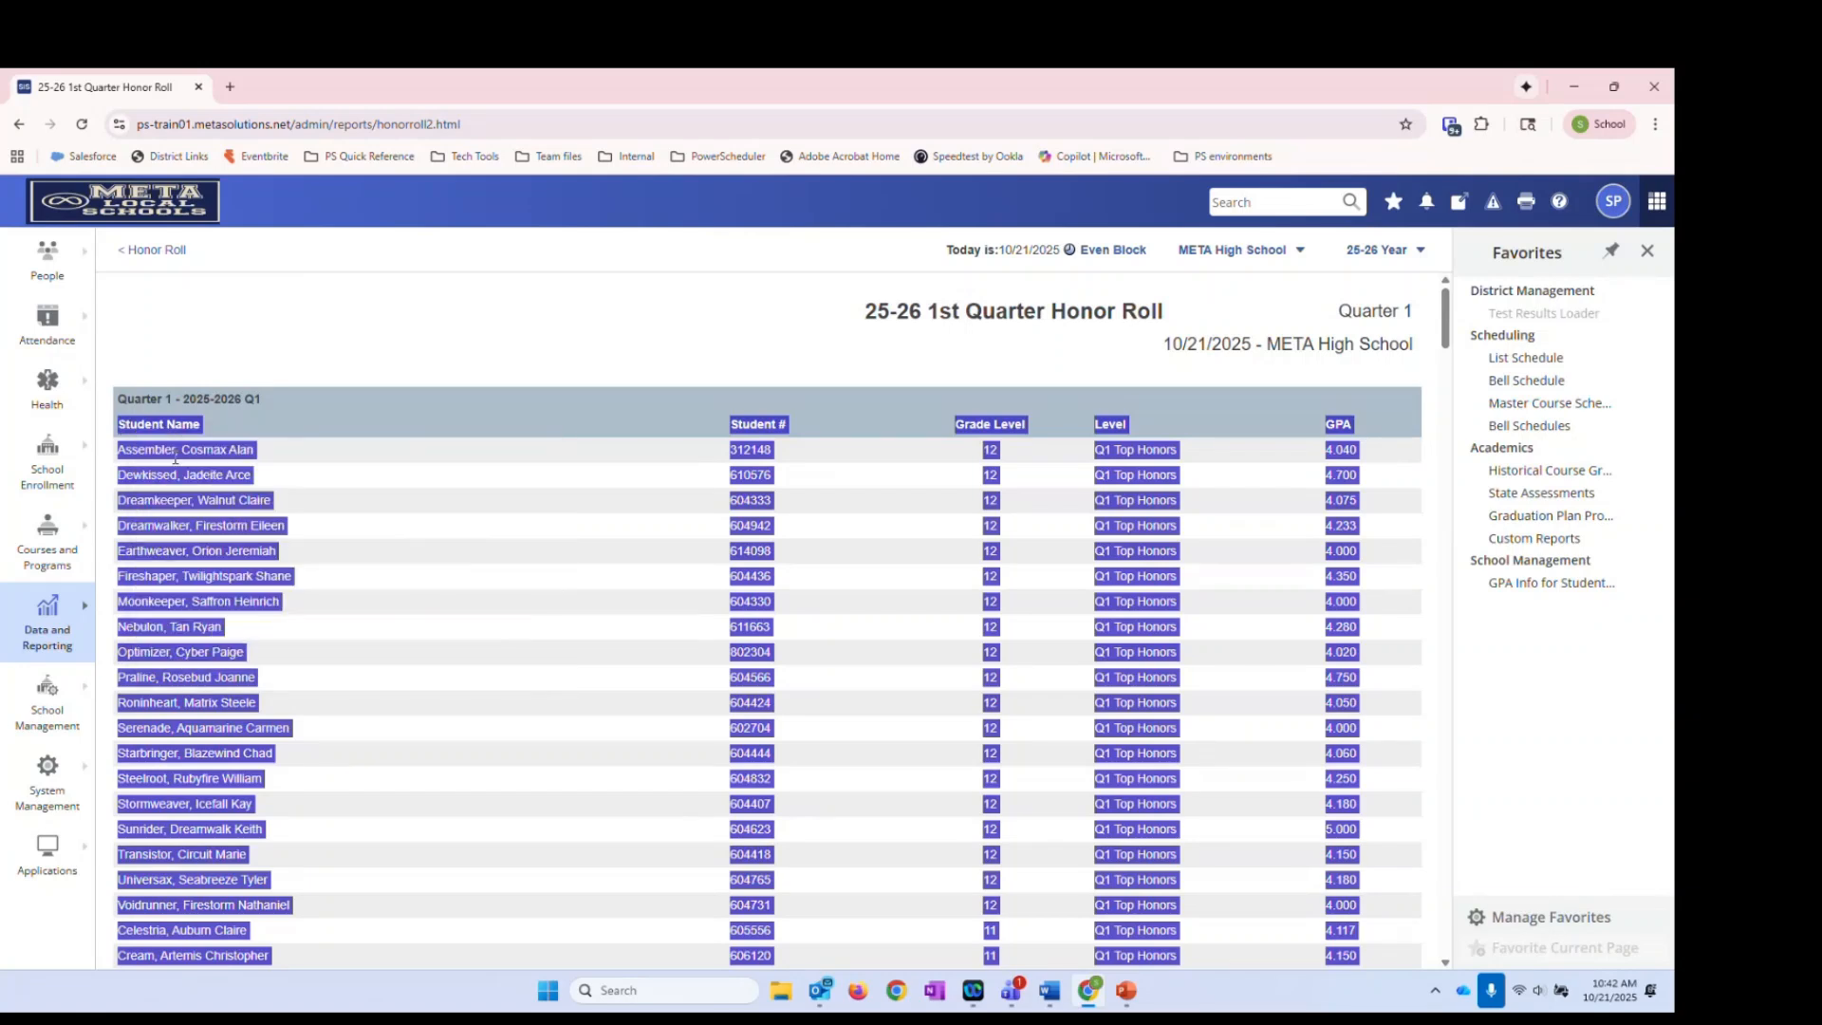
pyautogui.click(546, 994)
pyautogui.click(736, 469)
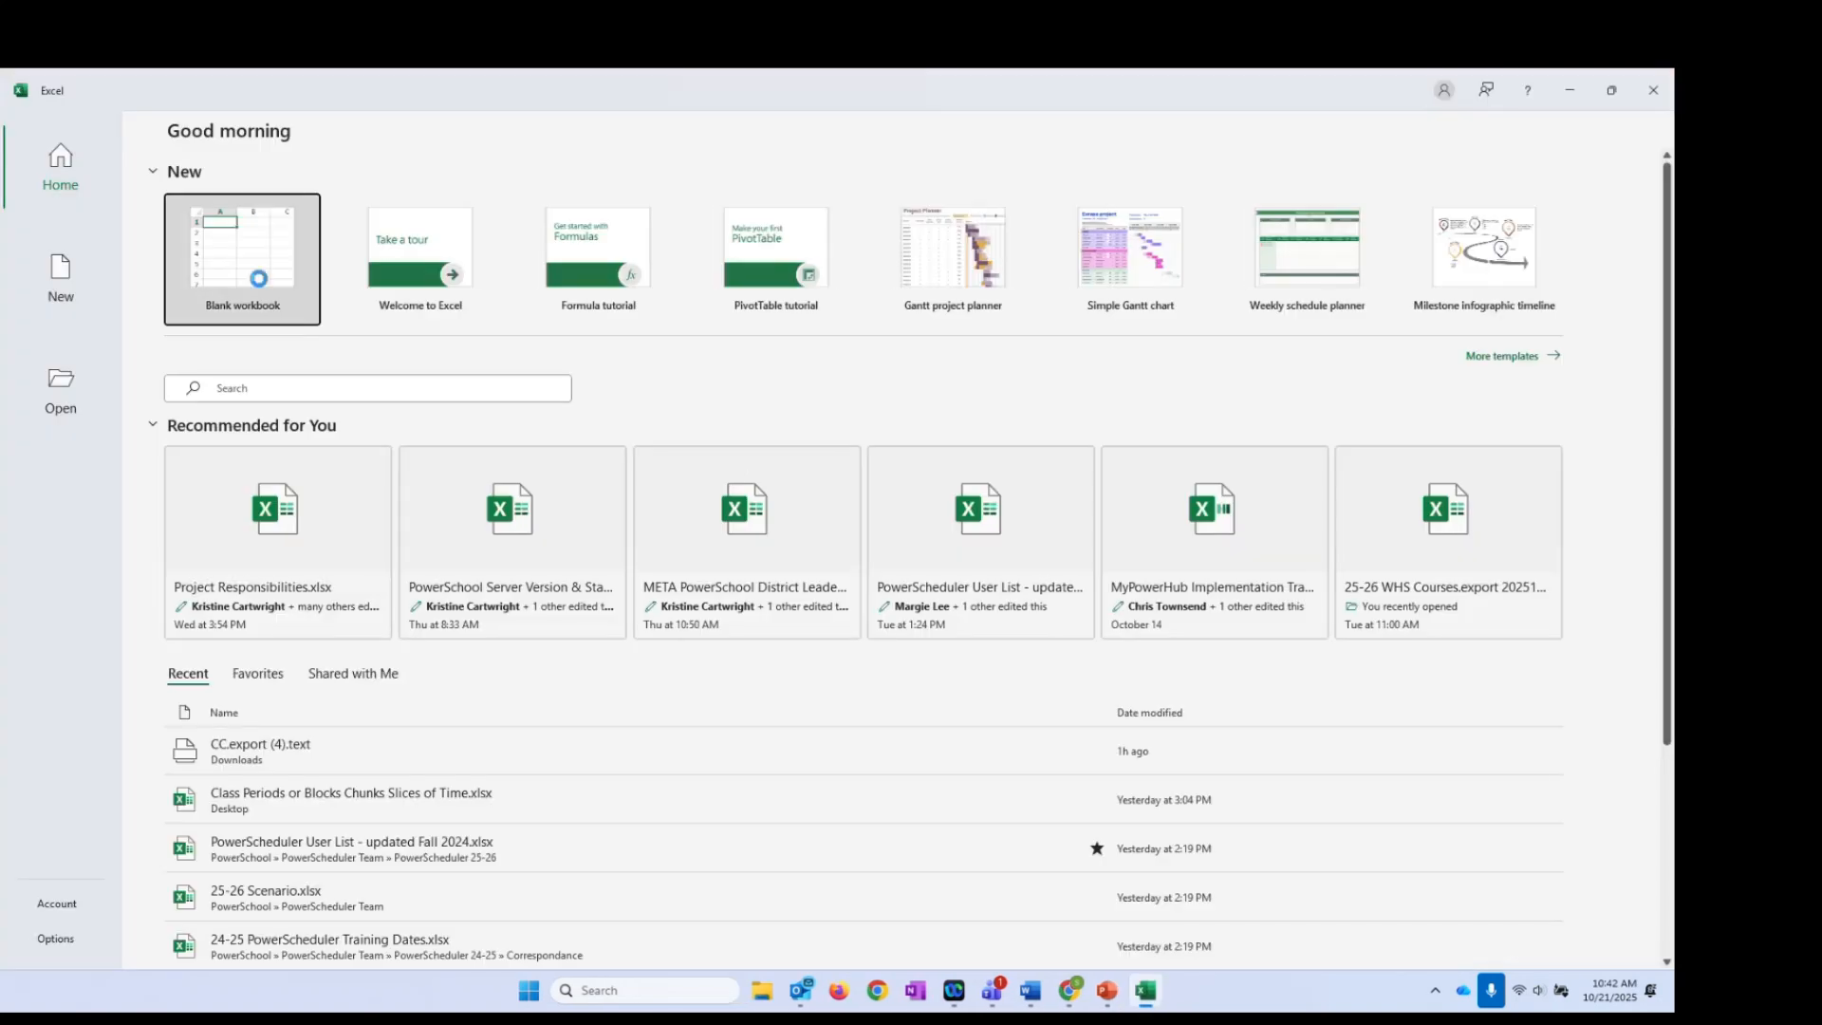
# Paste the honor roll table into A1 of a blank workbook and autofit columns D and A
pyautogui.click(248, 266)
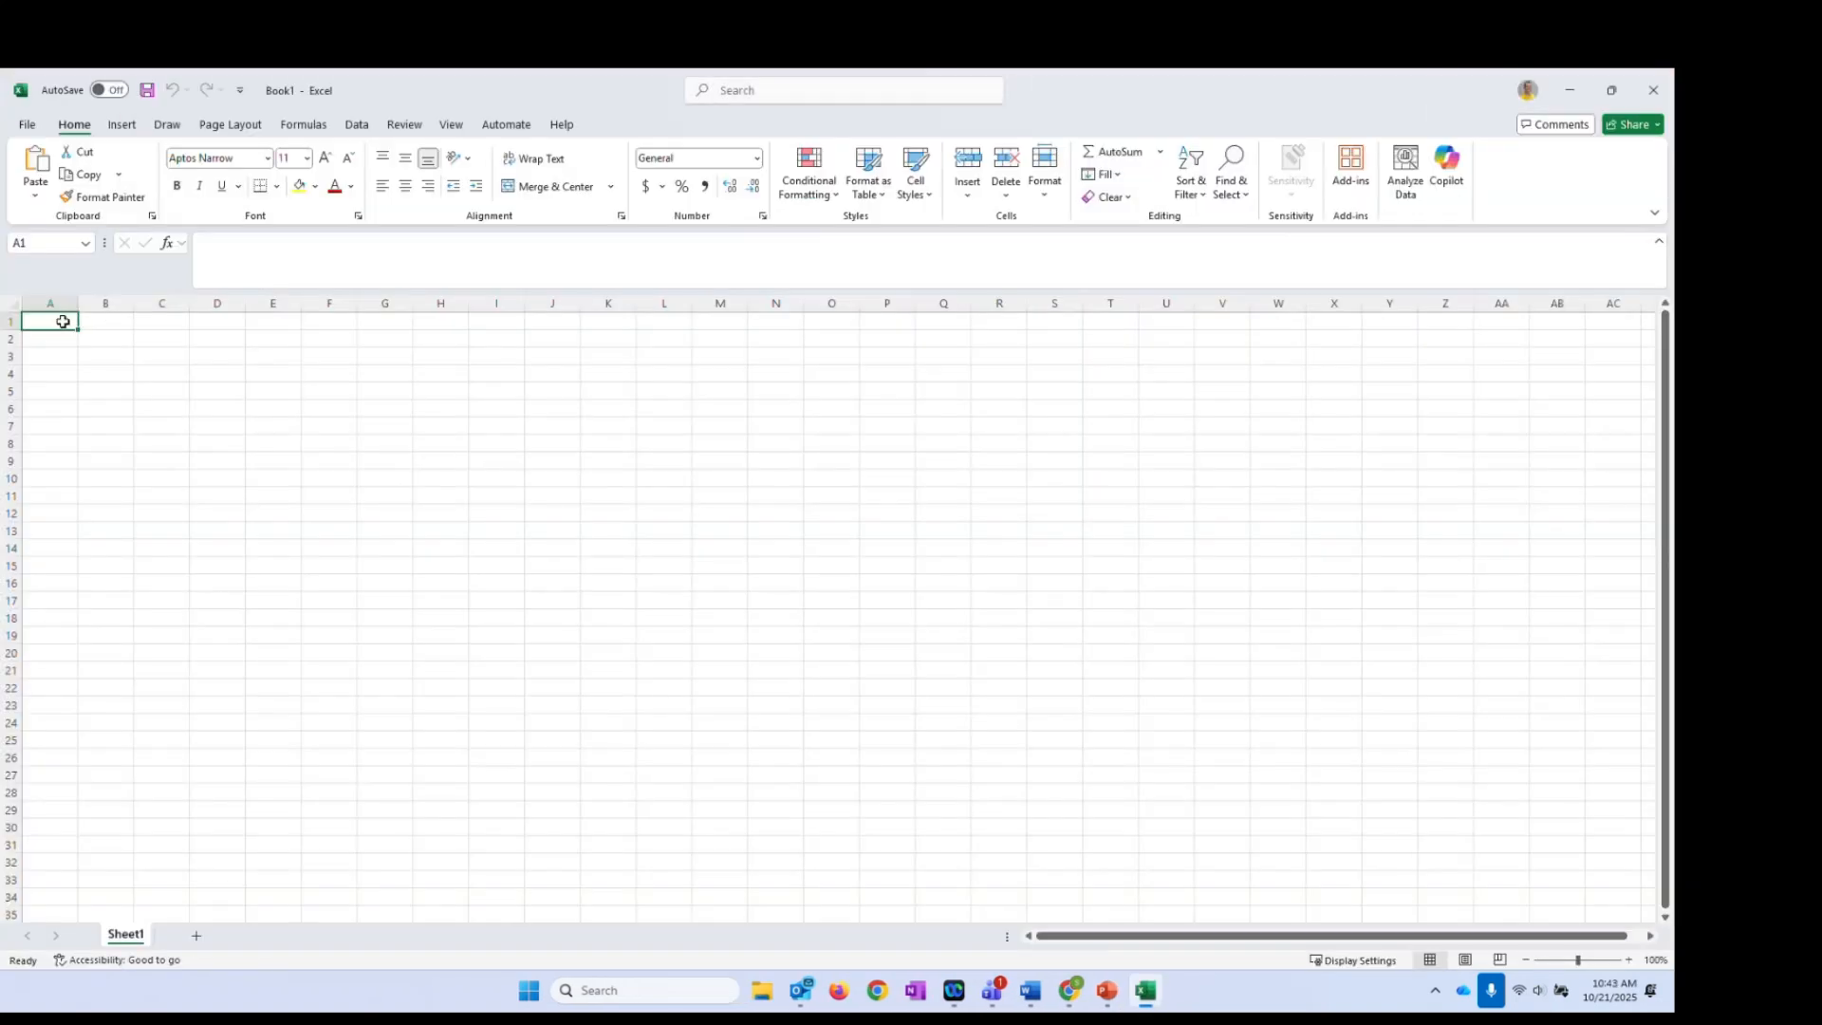
pyautogui.rightClick(64, 321)
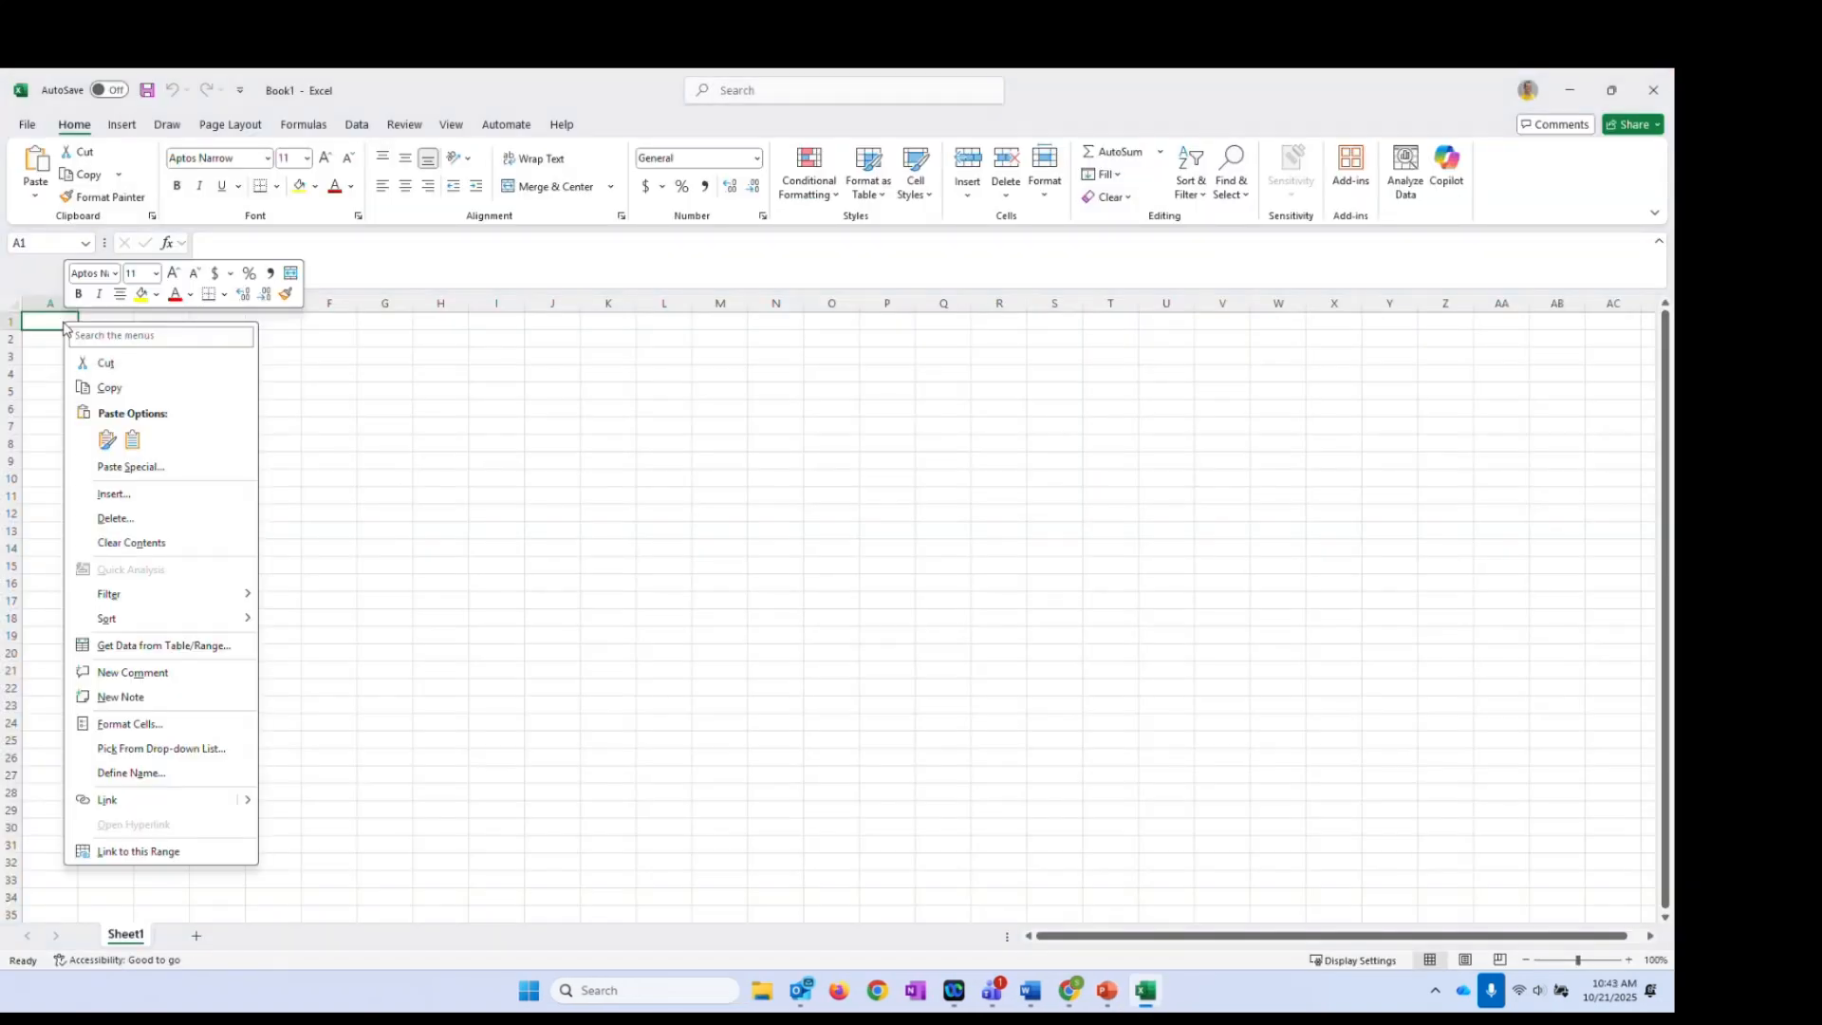
pyautogui.click(132, 440)
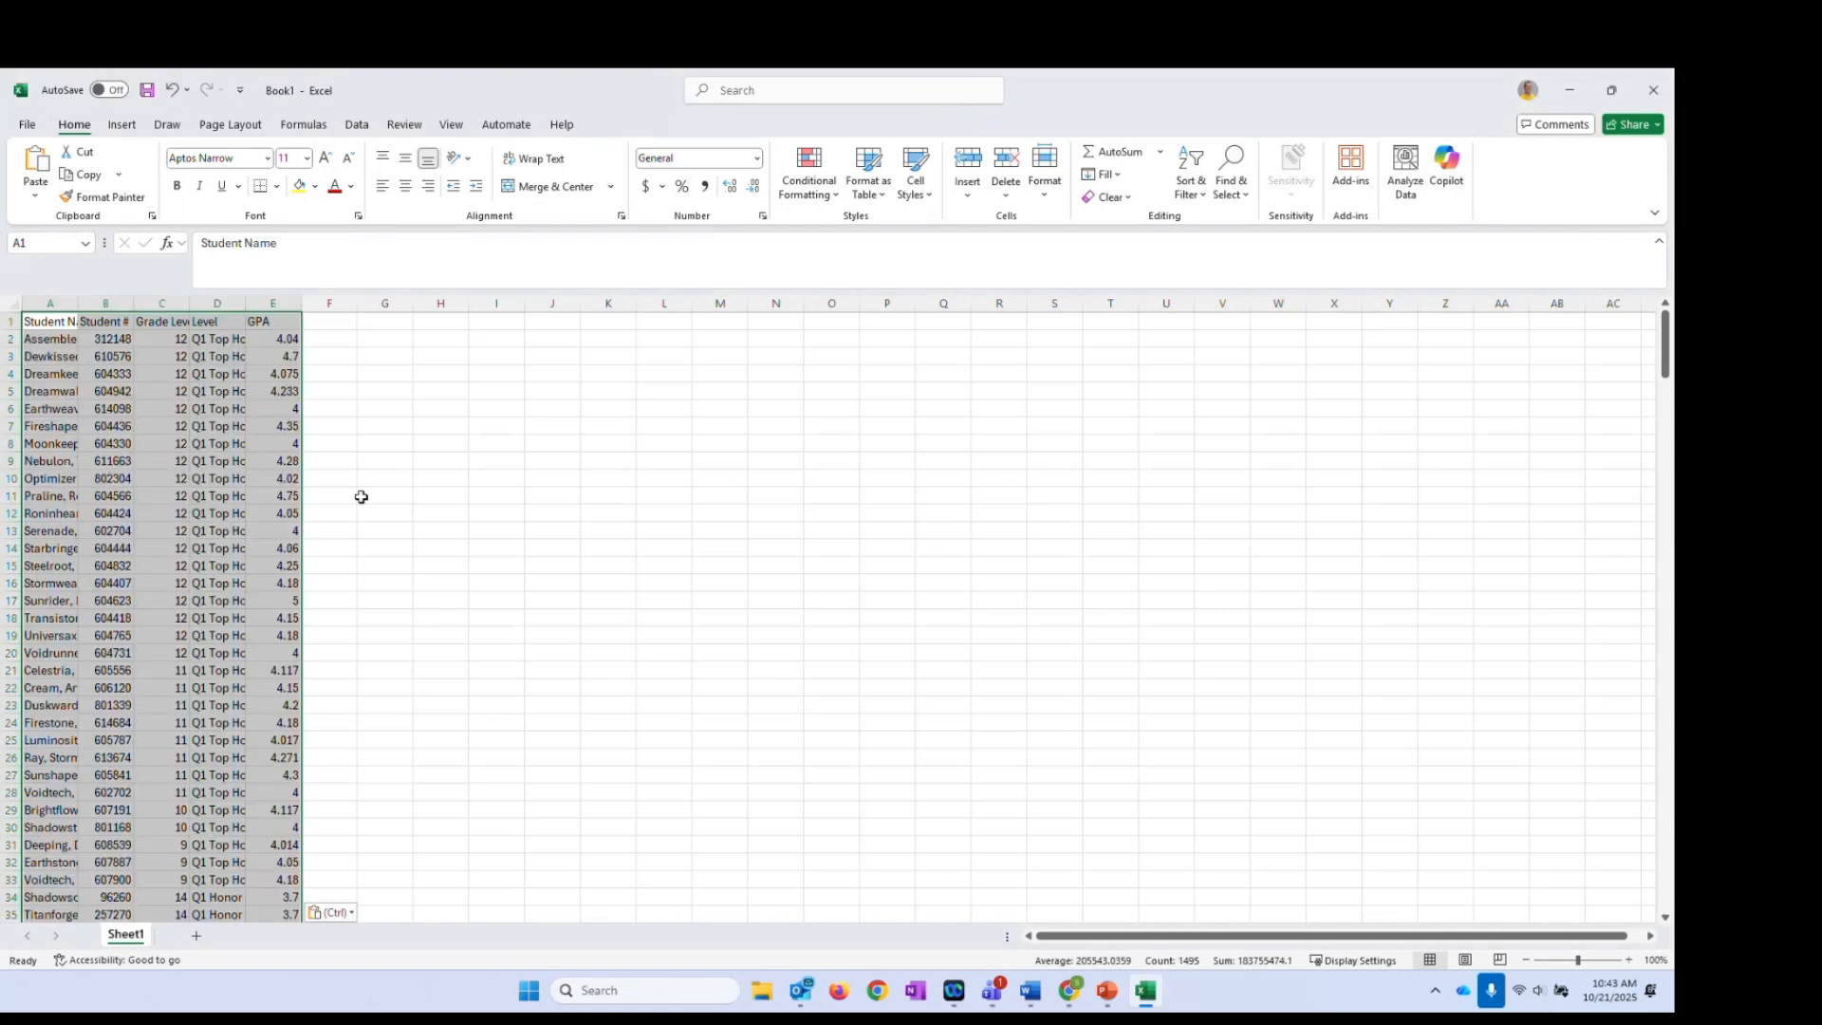
pyautogui.click(362, 497)
pyautogui.doubleClick(246, 303)
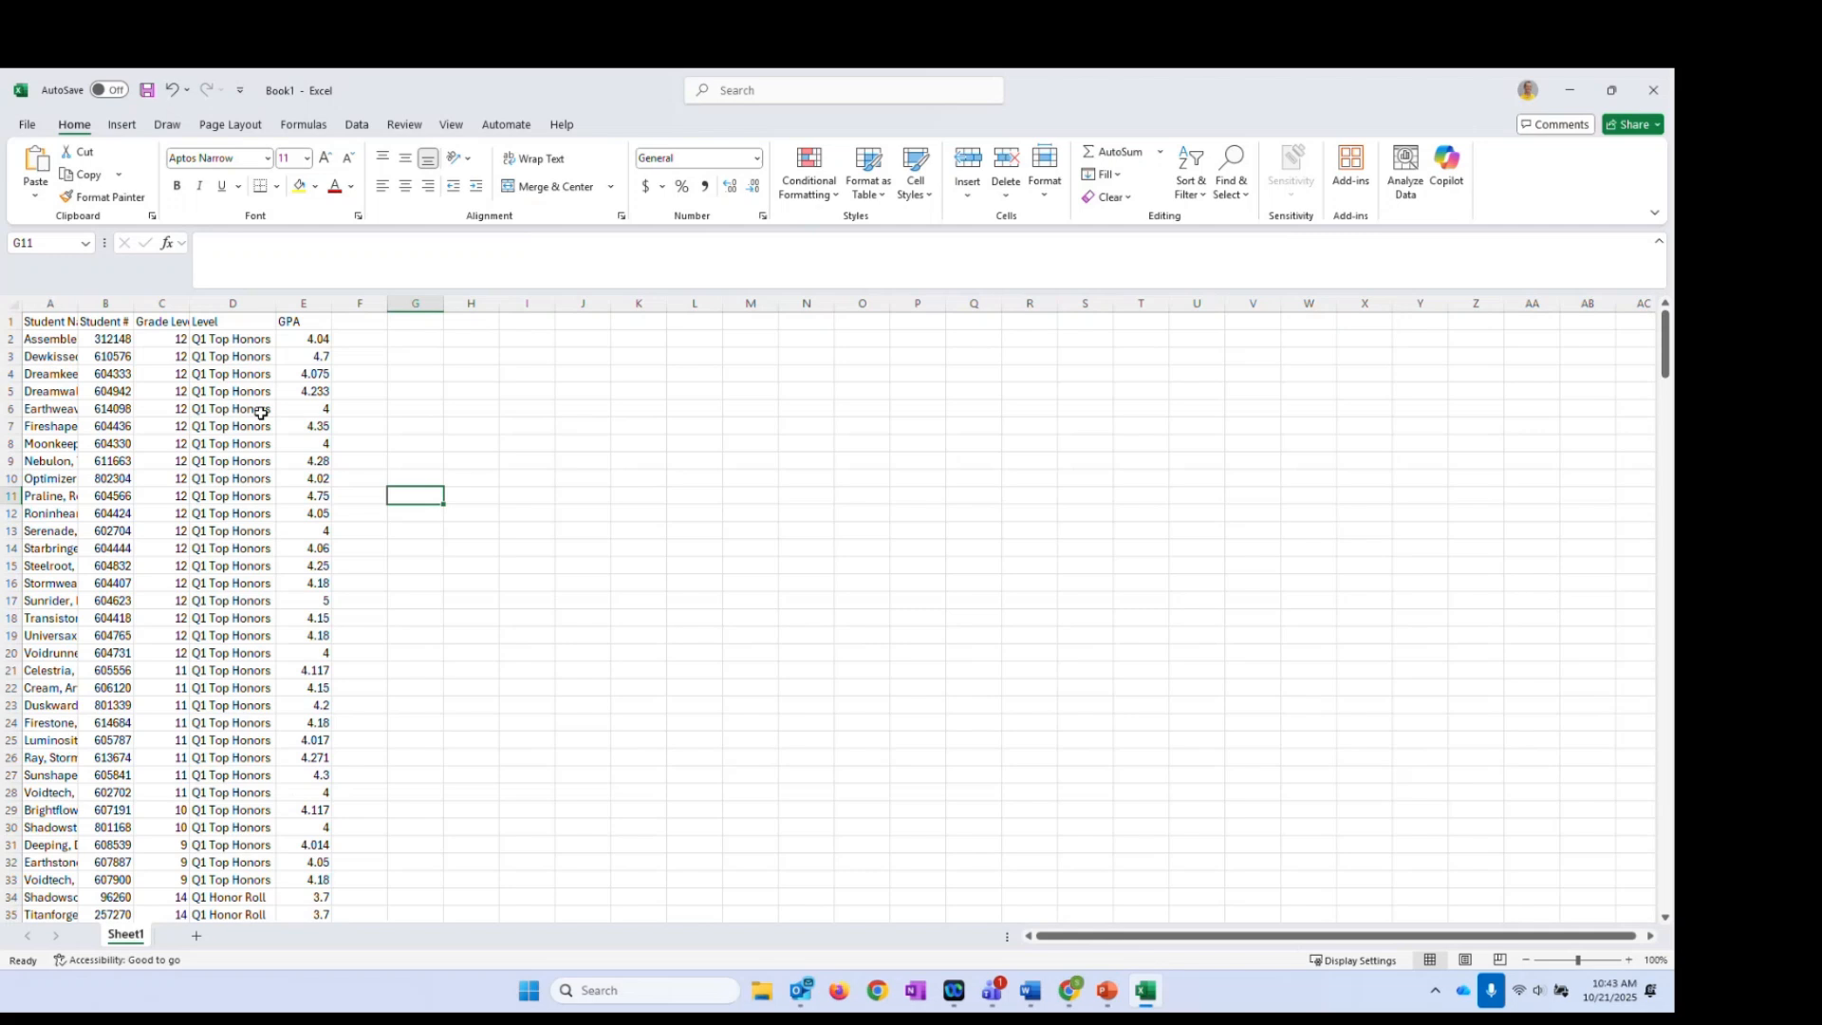
pyautogui.doubleClick(78, 303)
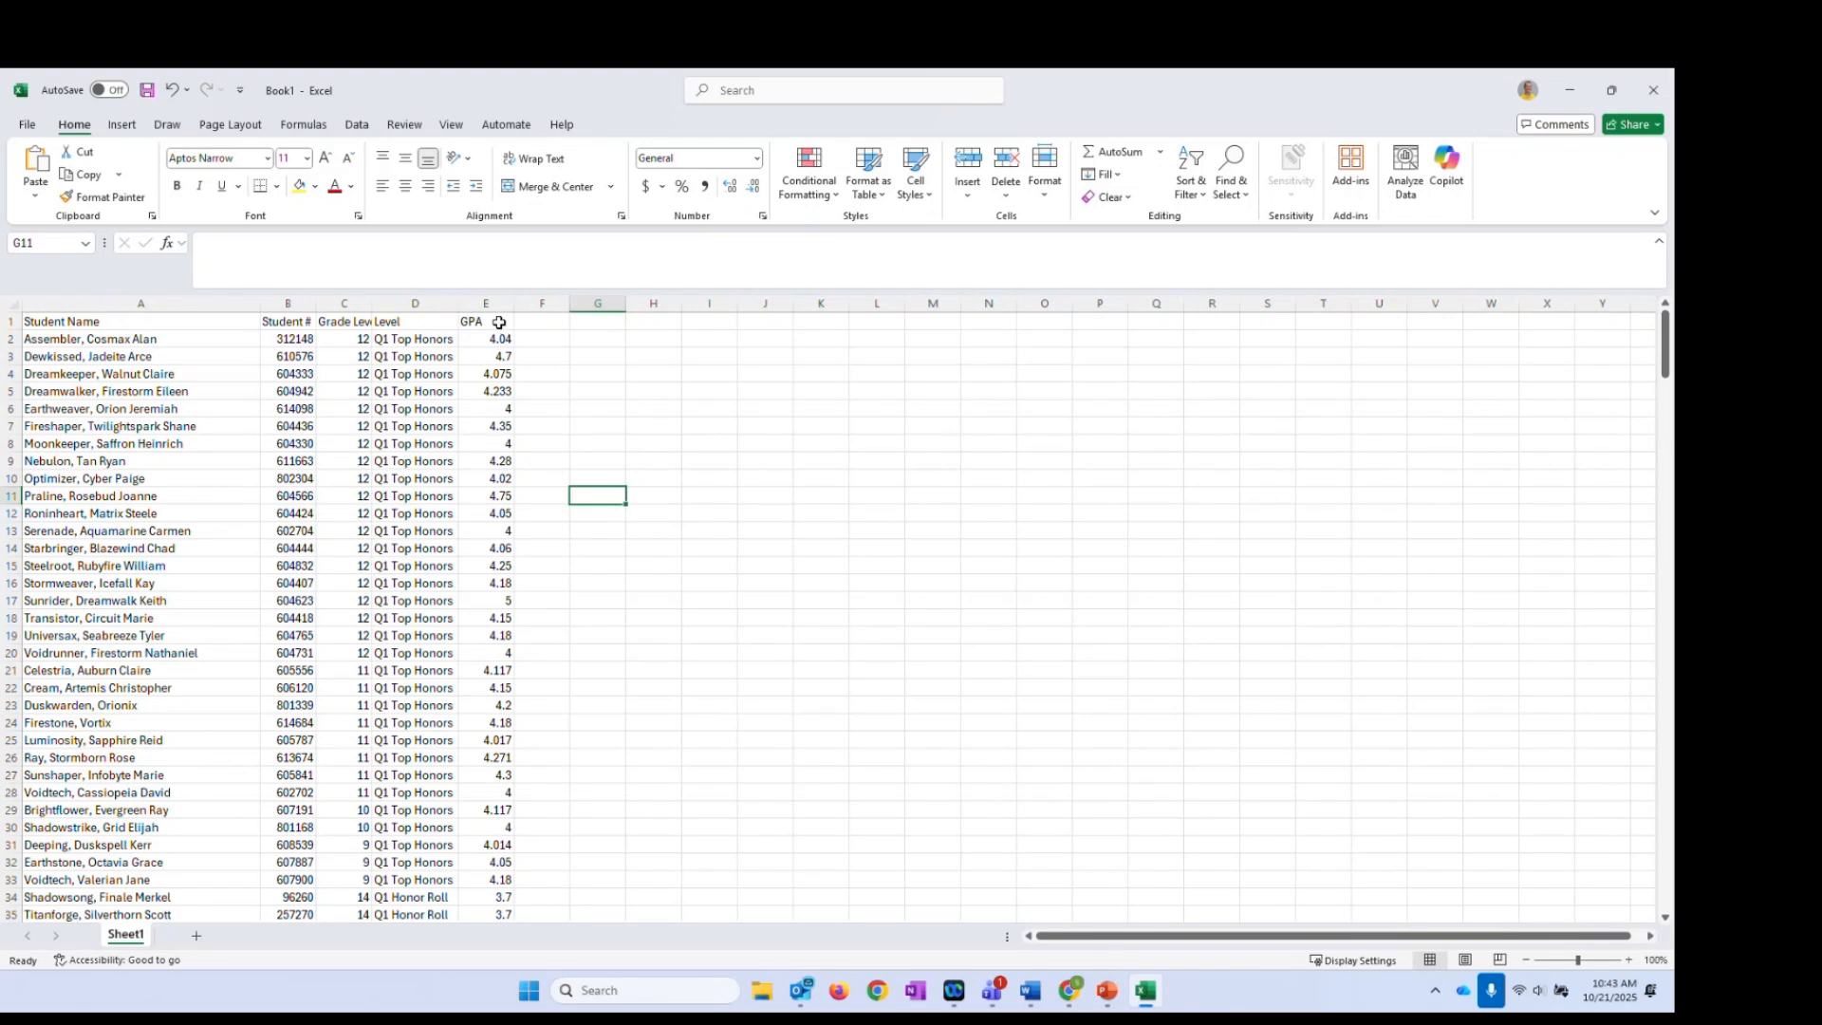
# Add filters to the header row and narrow Level to Q1 Honor Roll (126 of 298 records)
pyautogui.click(408, 322)
pyautogui.click(1191, 176)
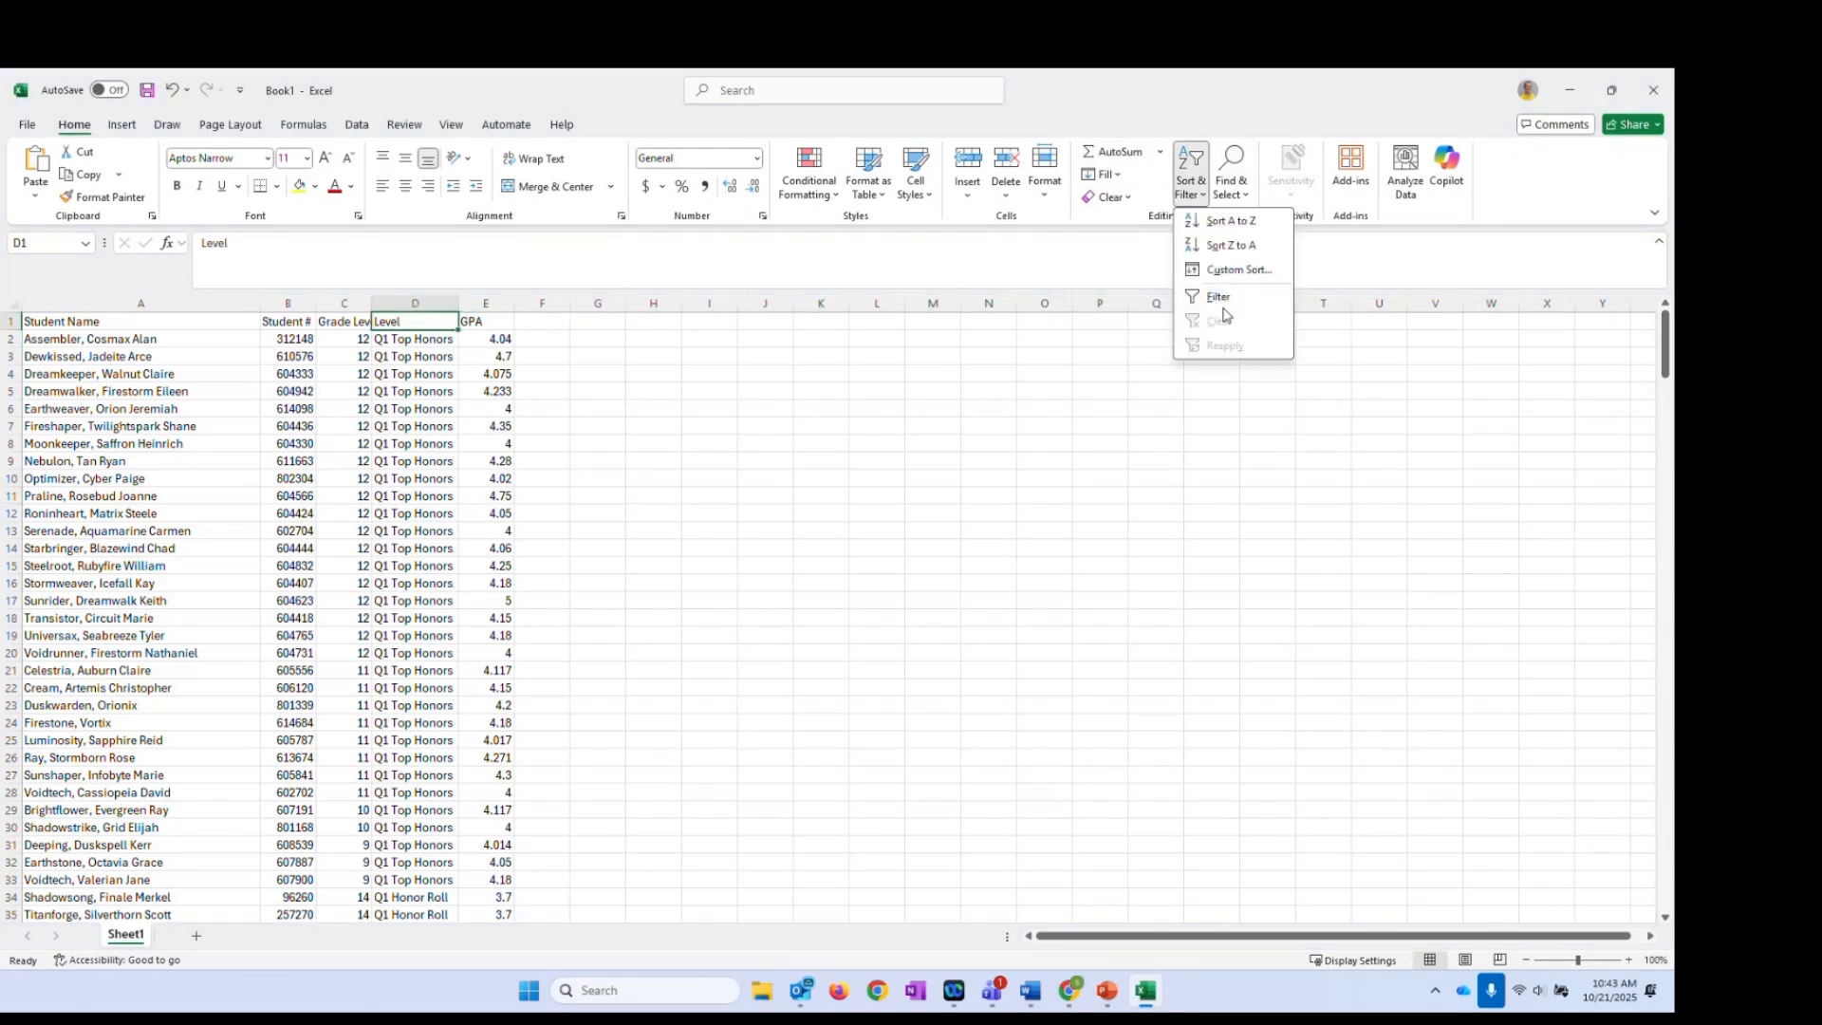
pyautogui.click(1219, 298)
pyautogui.click(450, 321)
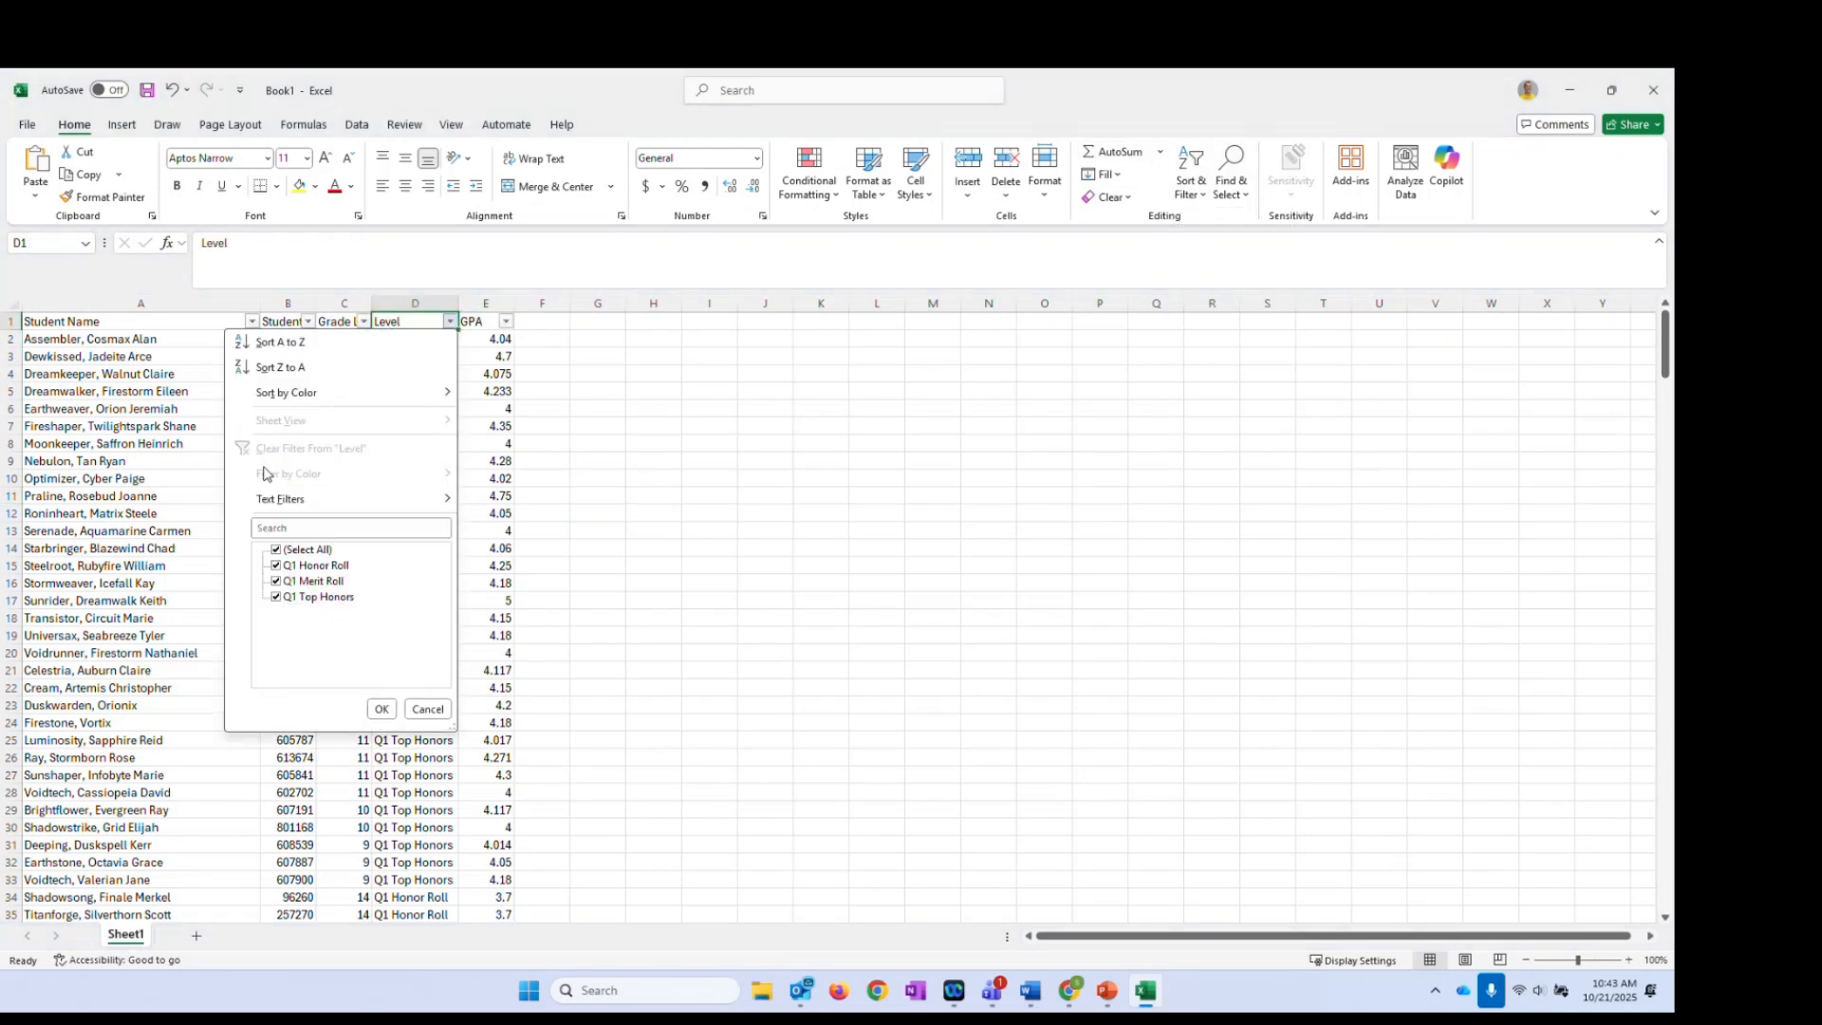
pyautogui.click(276, 581)
pyautogui.click(276, 597)
pyautogui.click(381, 710)
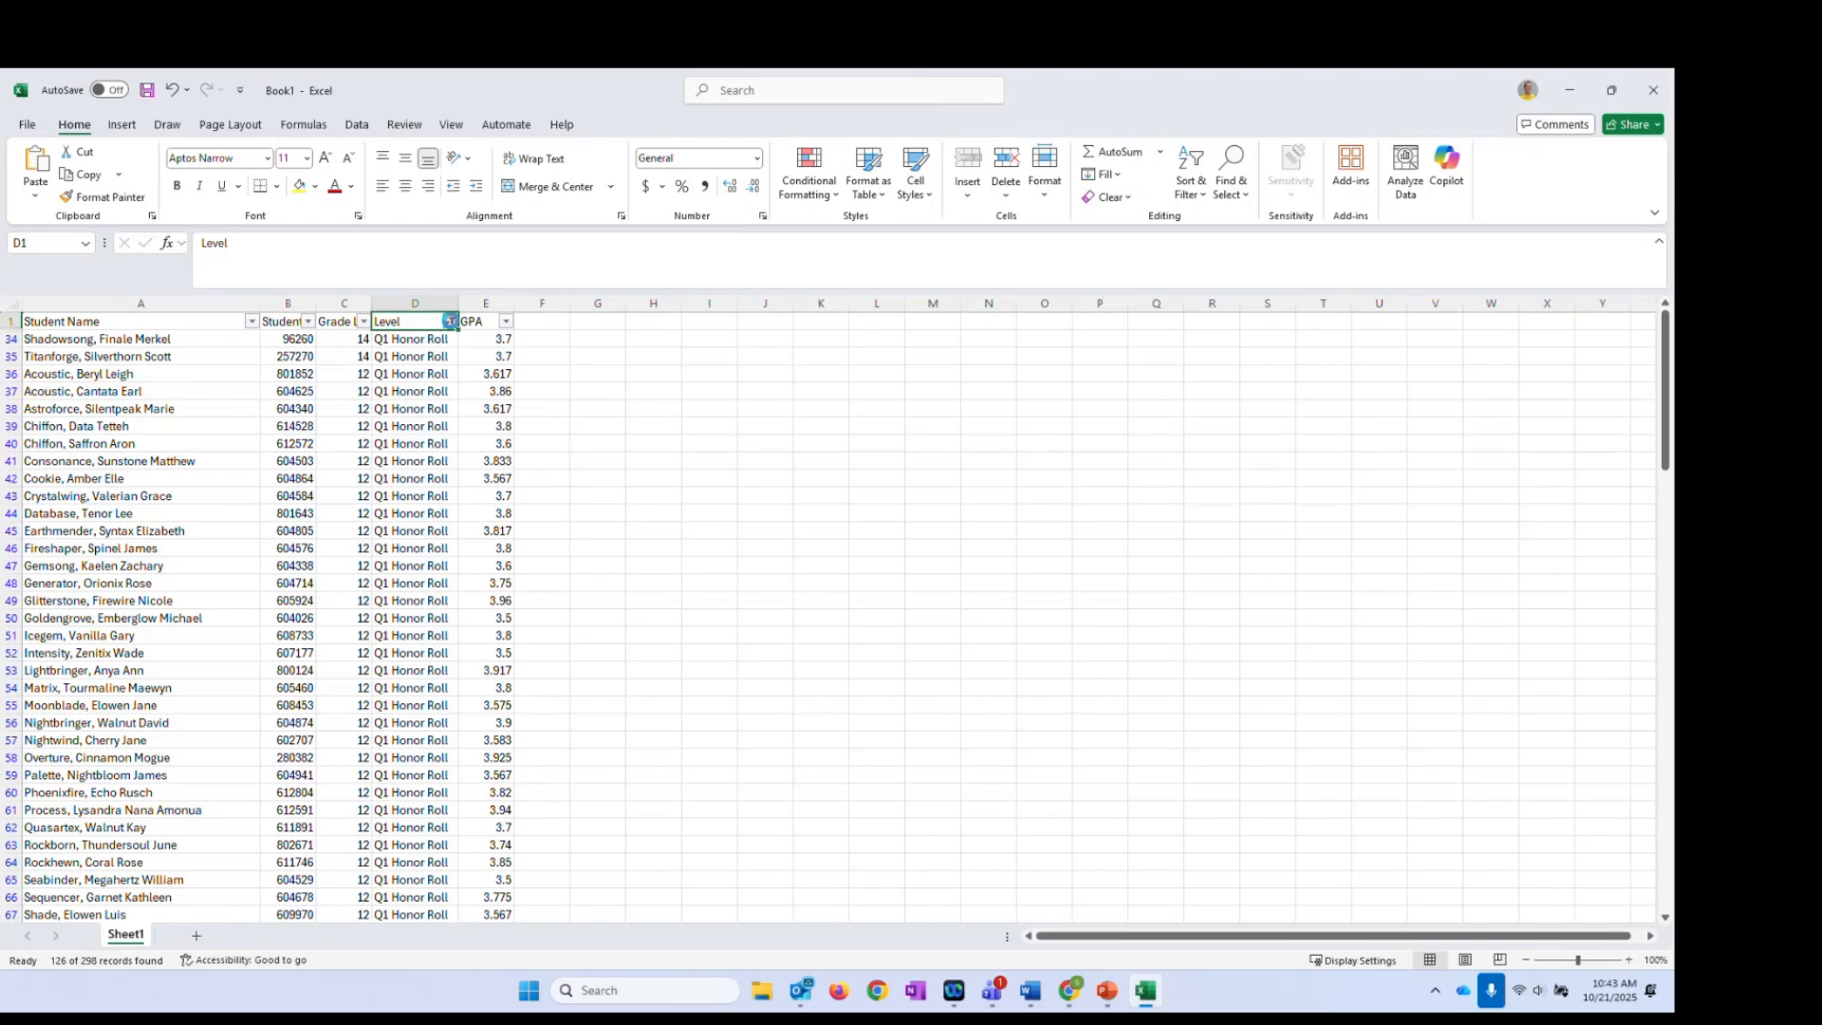
pyautogui.click(450, 320)
pyautogui.click(277, 567)
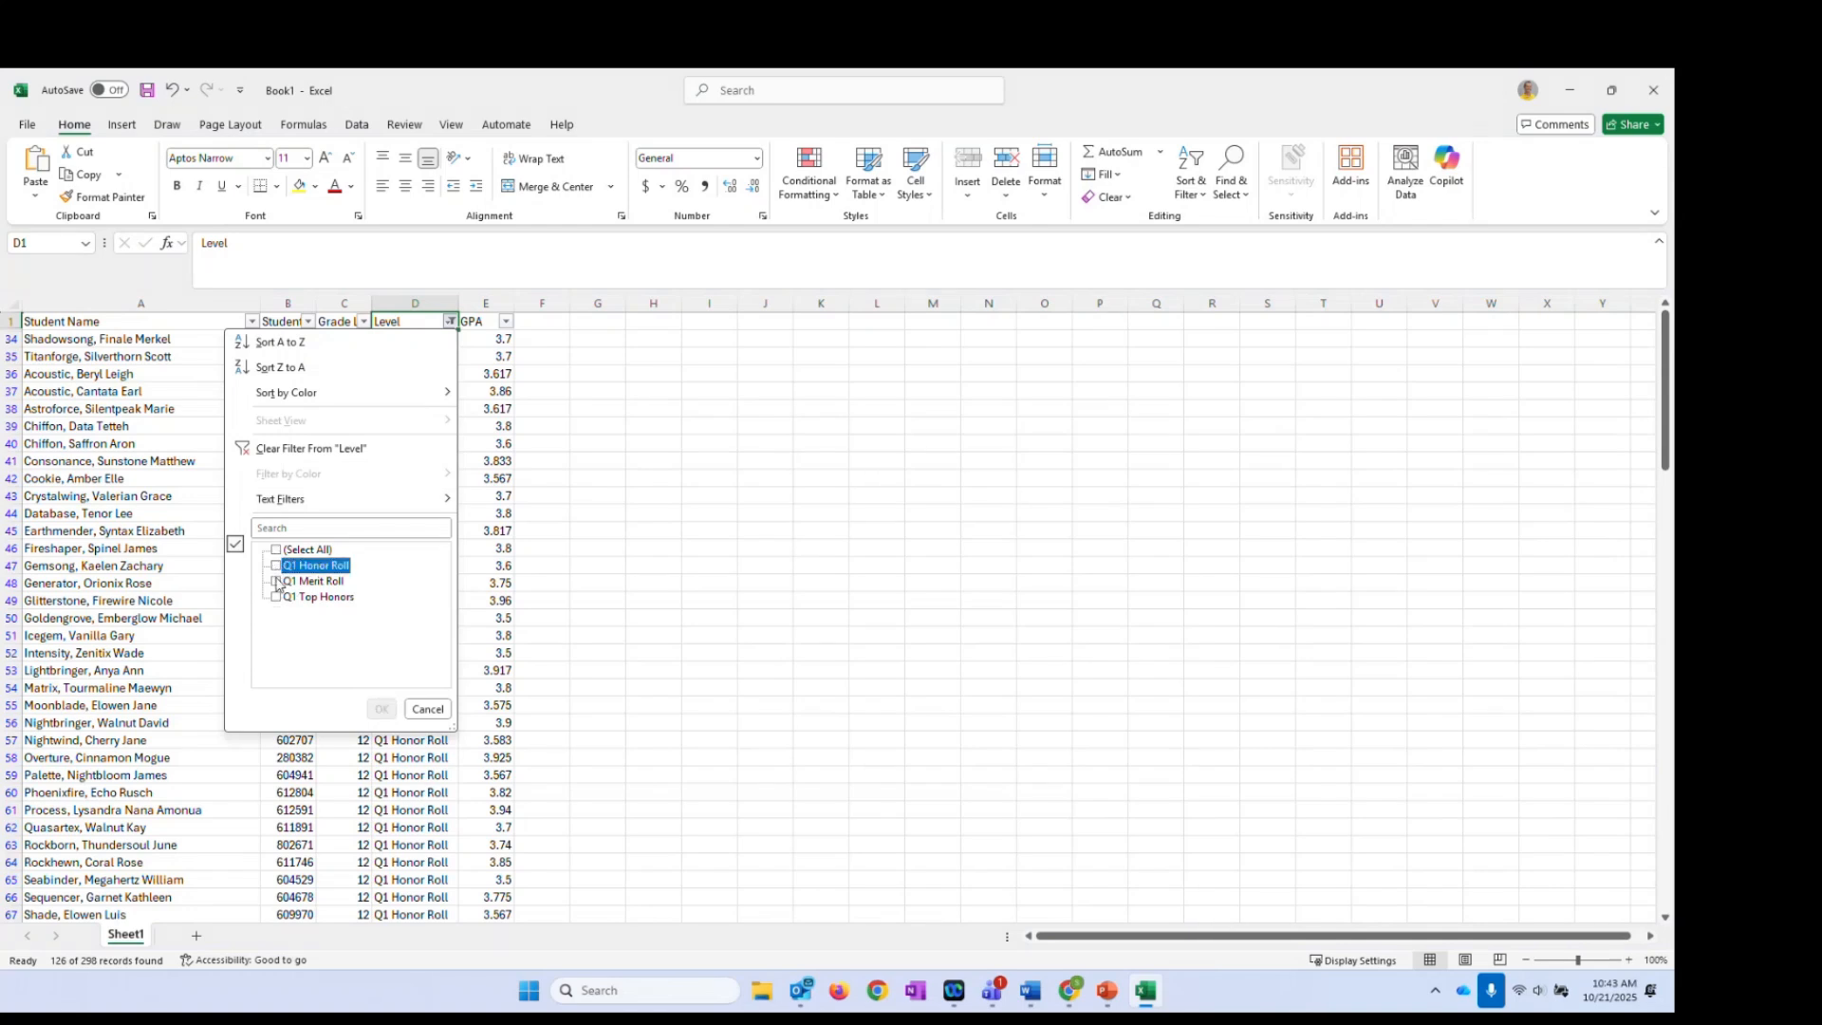
# Show only Q1 Top Honors, then reset the Level filter to all levels
pyautogui.click(277, 597)
pyautogui.click(381, 710)
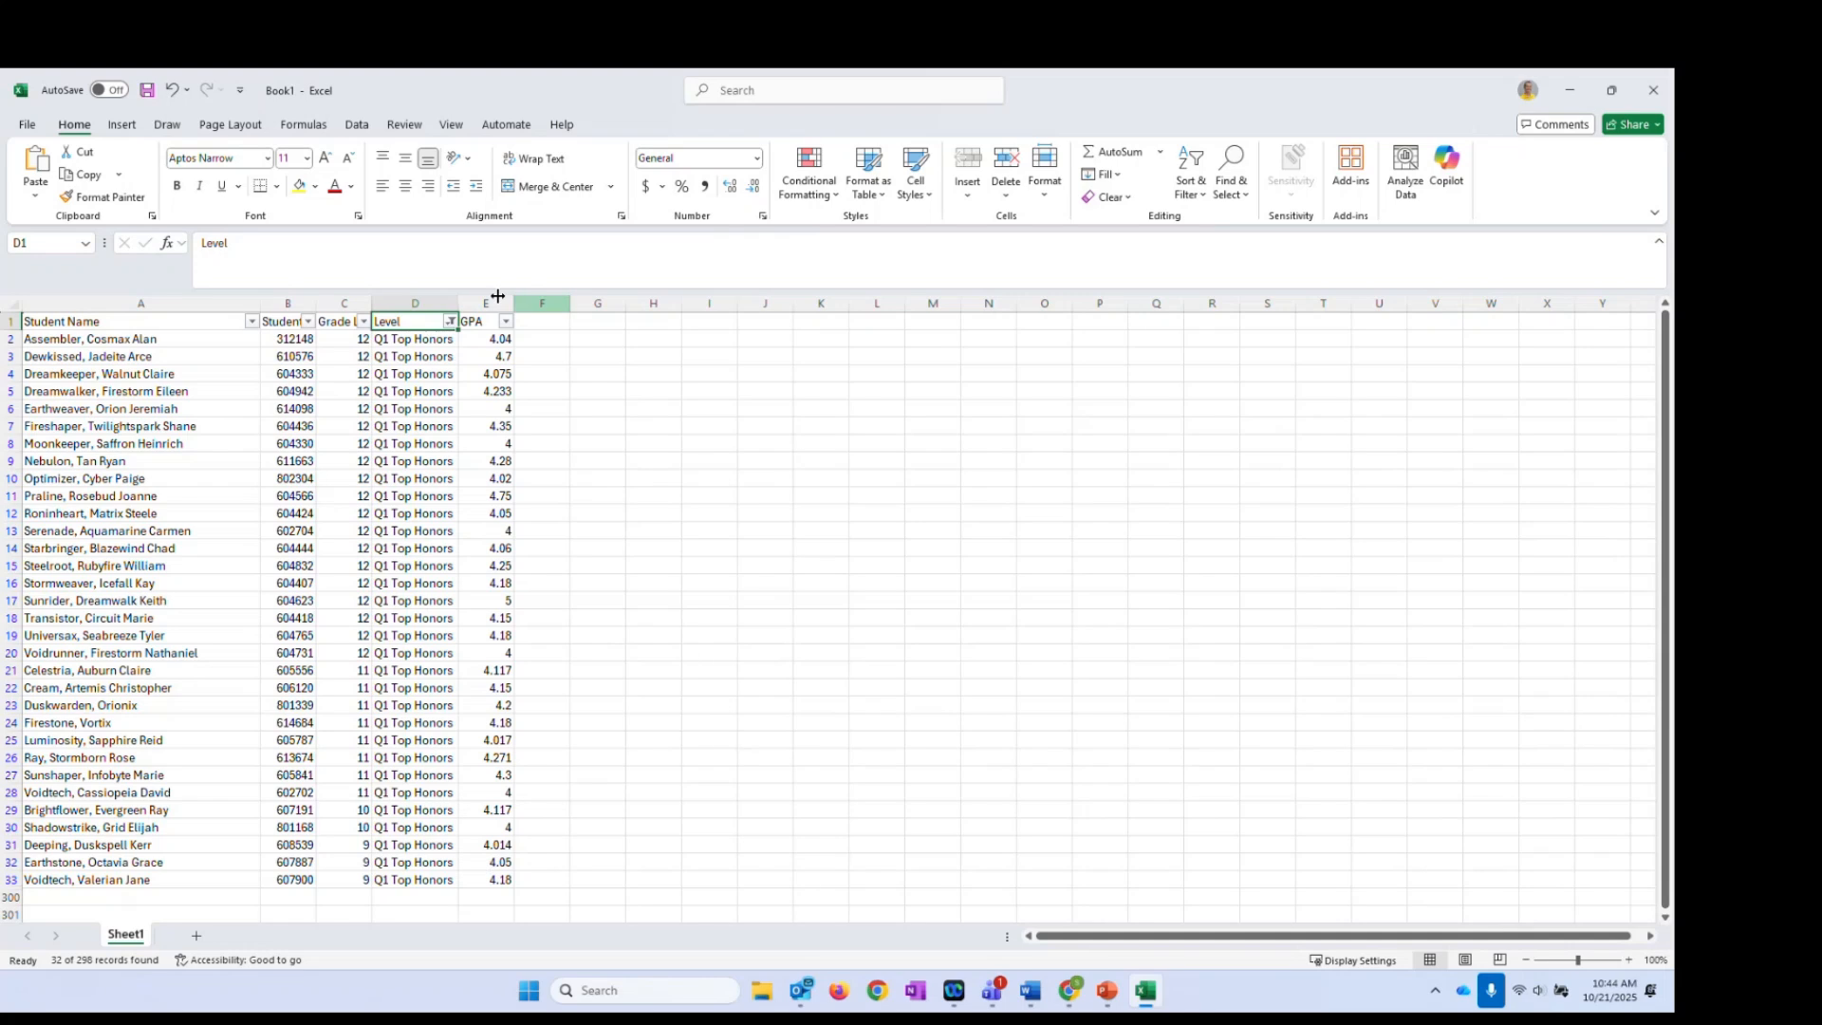
pyautogui.click(450, 322)
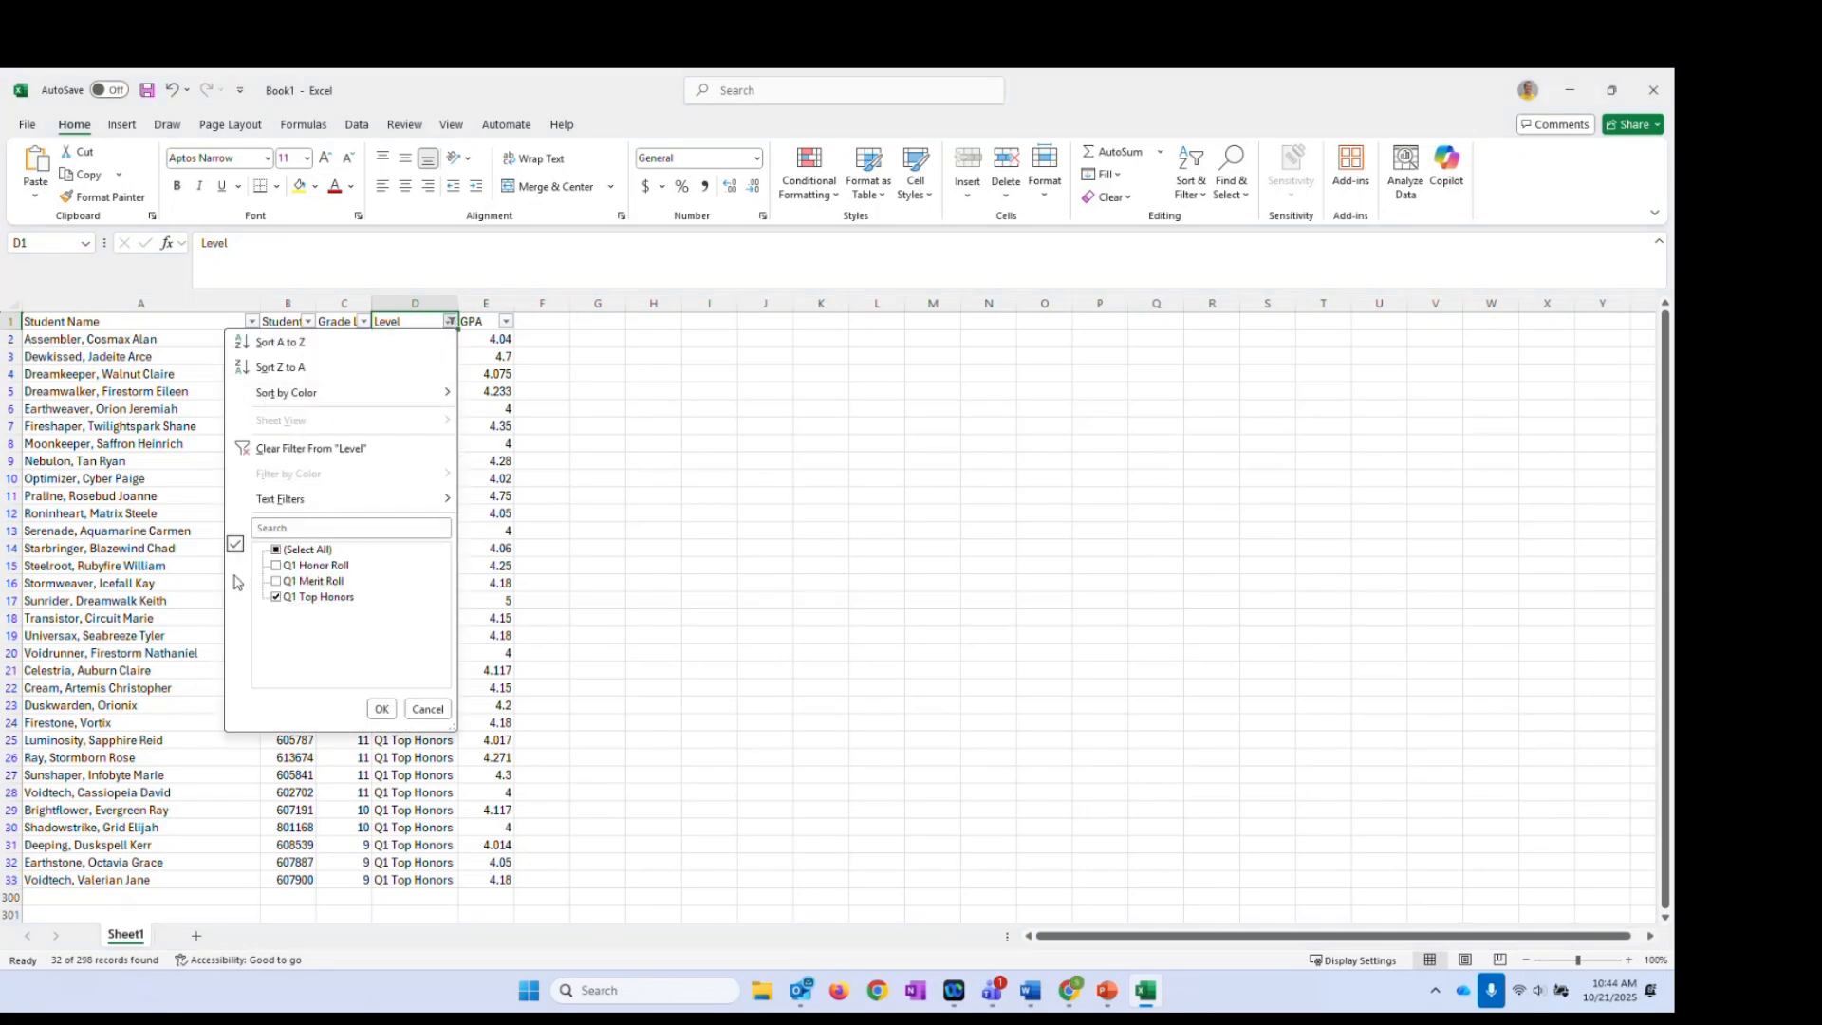
pyautogui.click(276, 550)
pyautogui.click(381, 709)
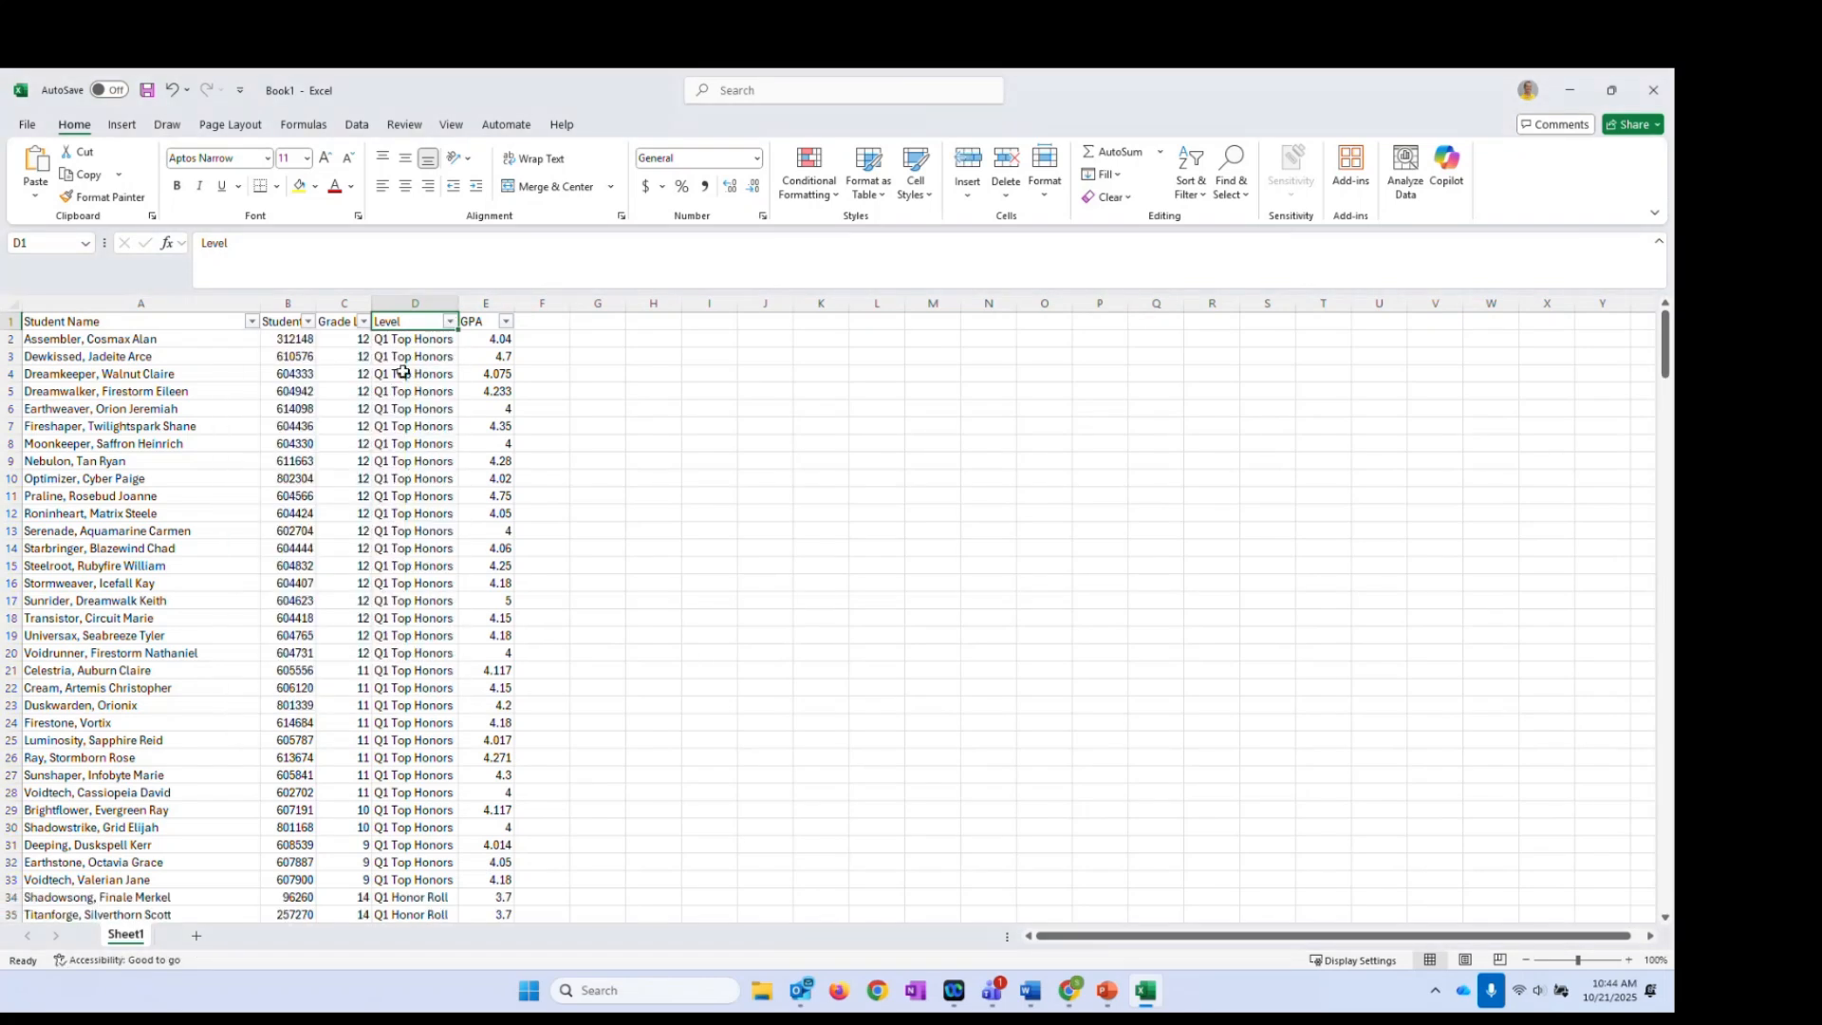
# Limit the Grade Level filter to grades 12 and 14 (99 of 298 records)
pyautogui.click(363, 323)
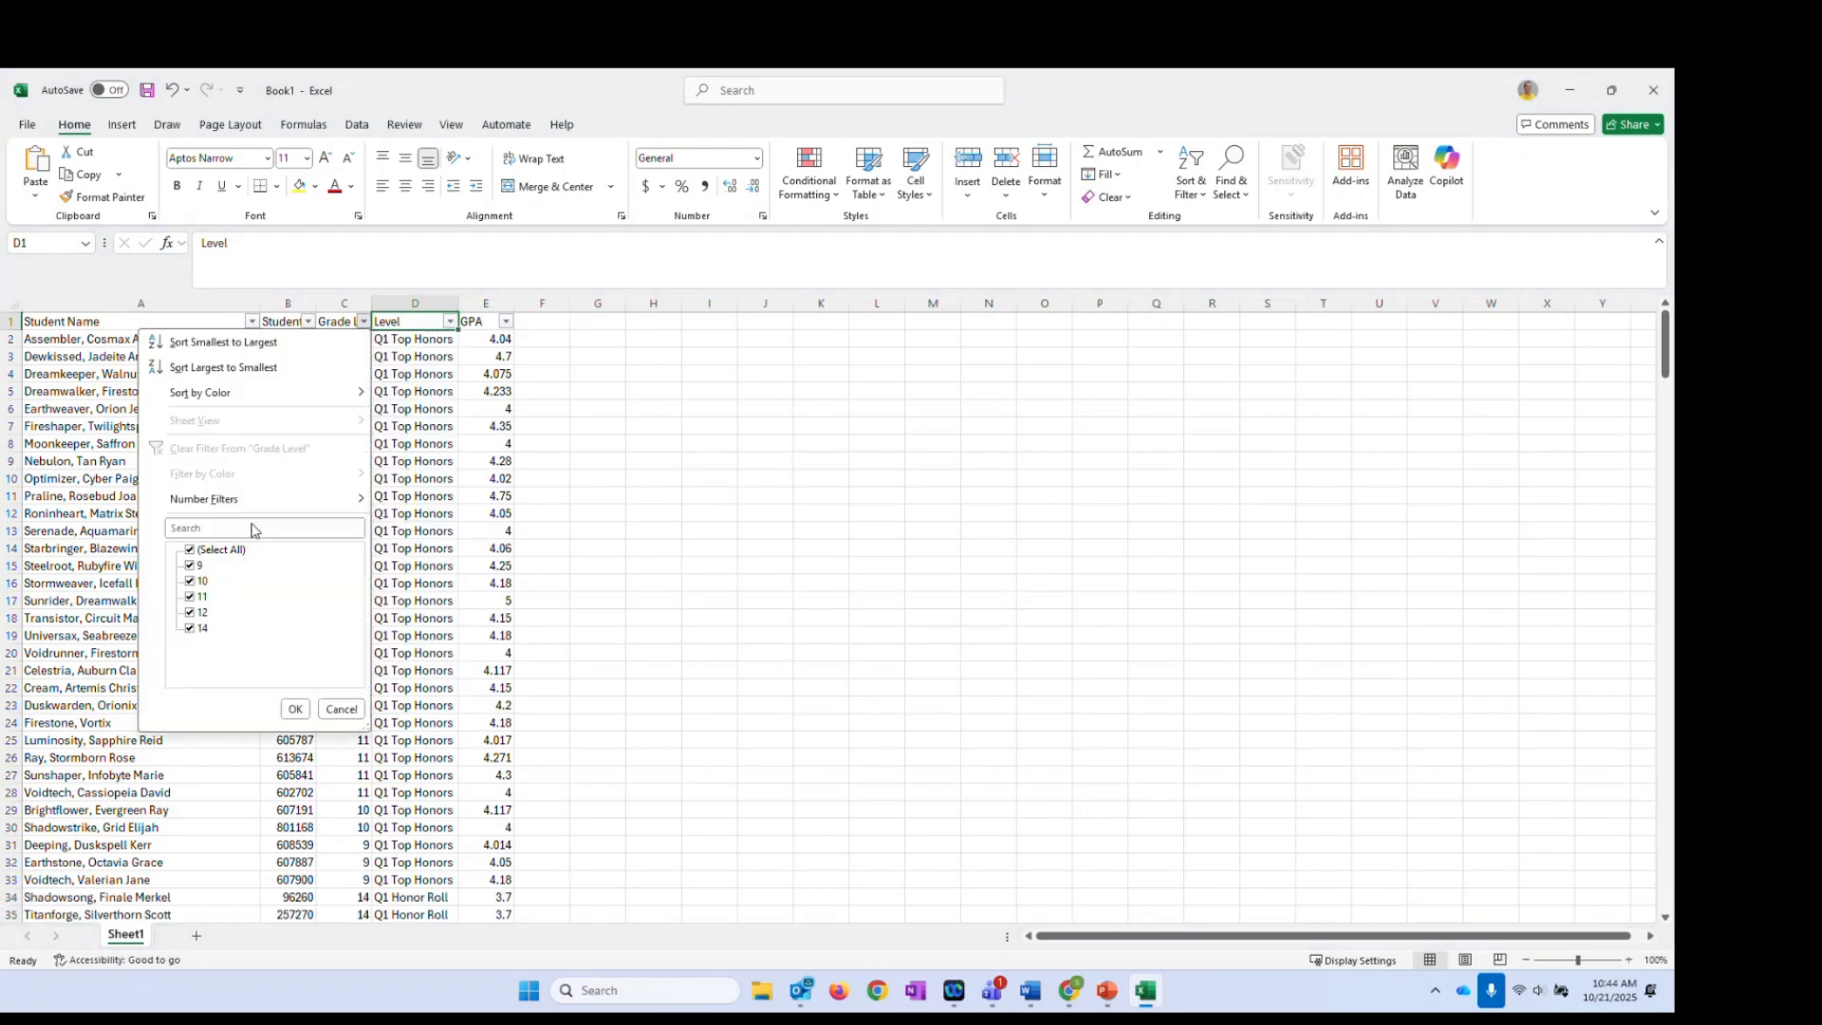
pyautogui.click(190, 549)
pyautogui.click(190, 612)
pyautogui.click(190, 628)
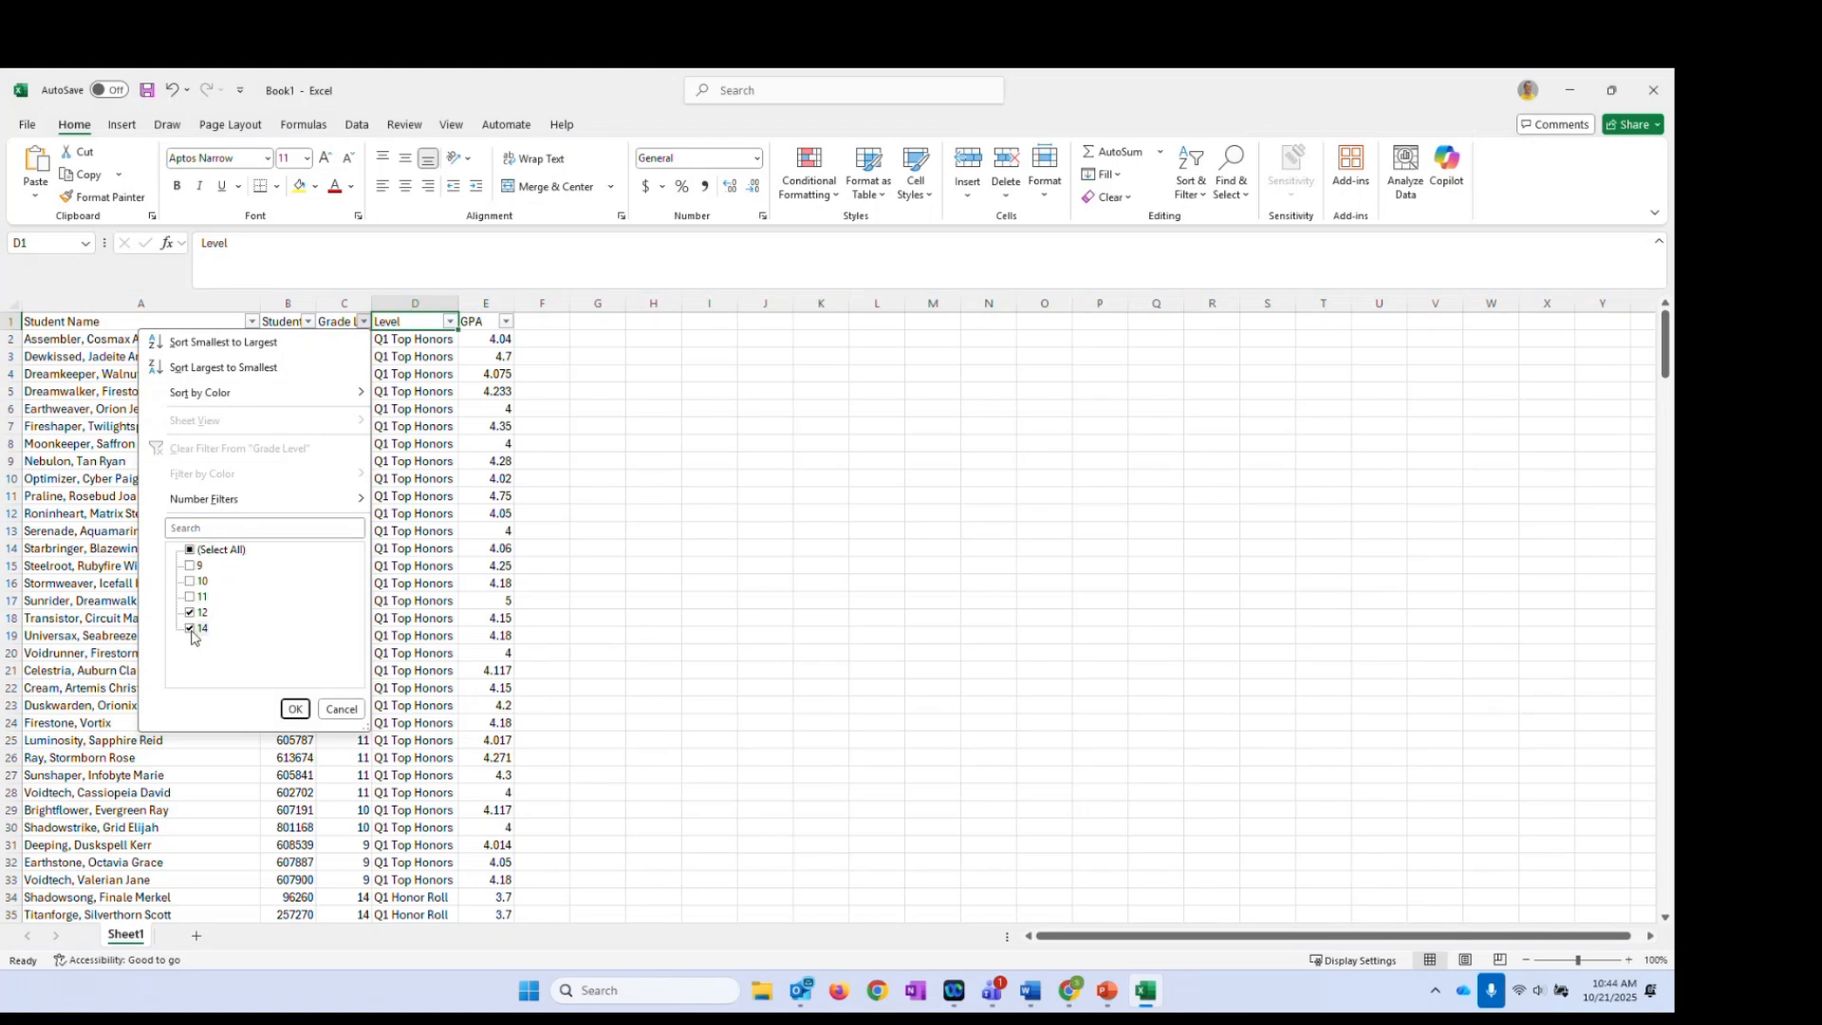
pyautogui.click(294, 710)
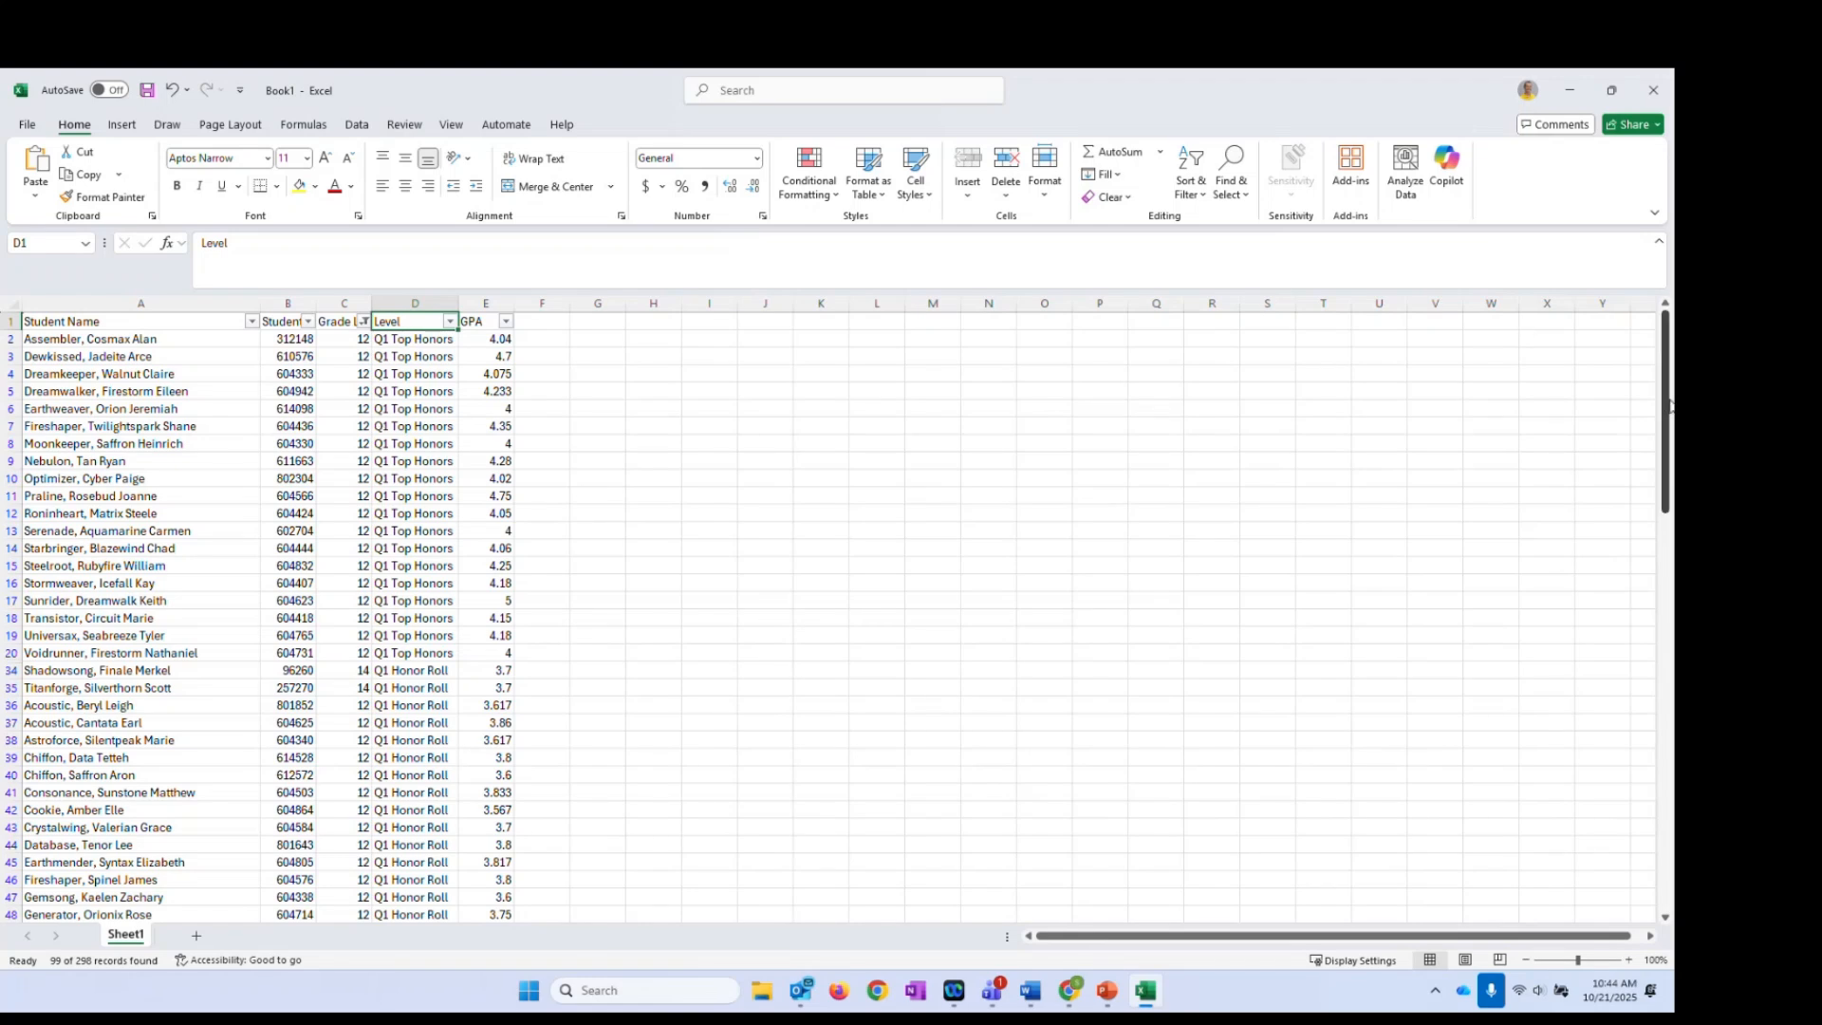
pyautogui.moveTo(1667, 405)
pyautogui.mouseDown()
pyautogui.moveTo(1639, 904)
pyautogui.moveTo(1644, 389)
pyautogui.mouseUp()
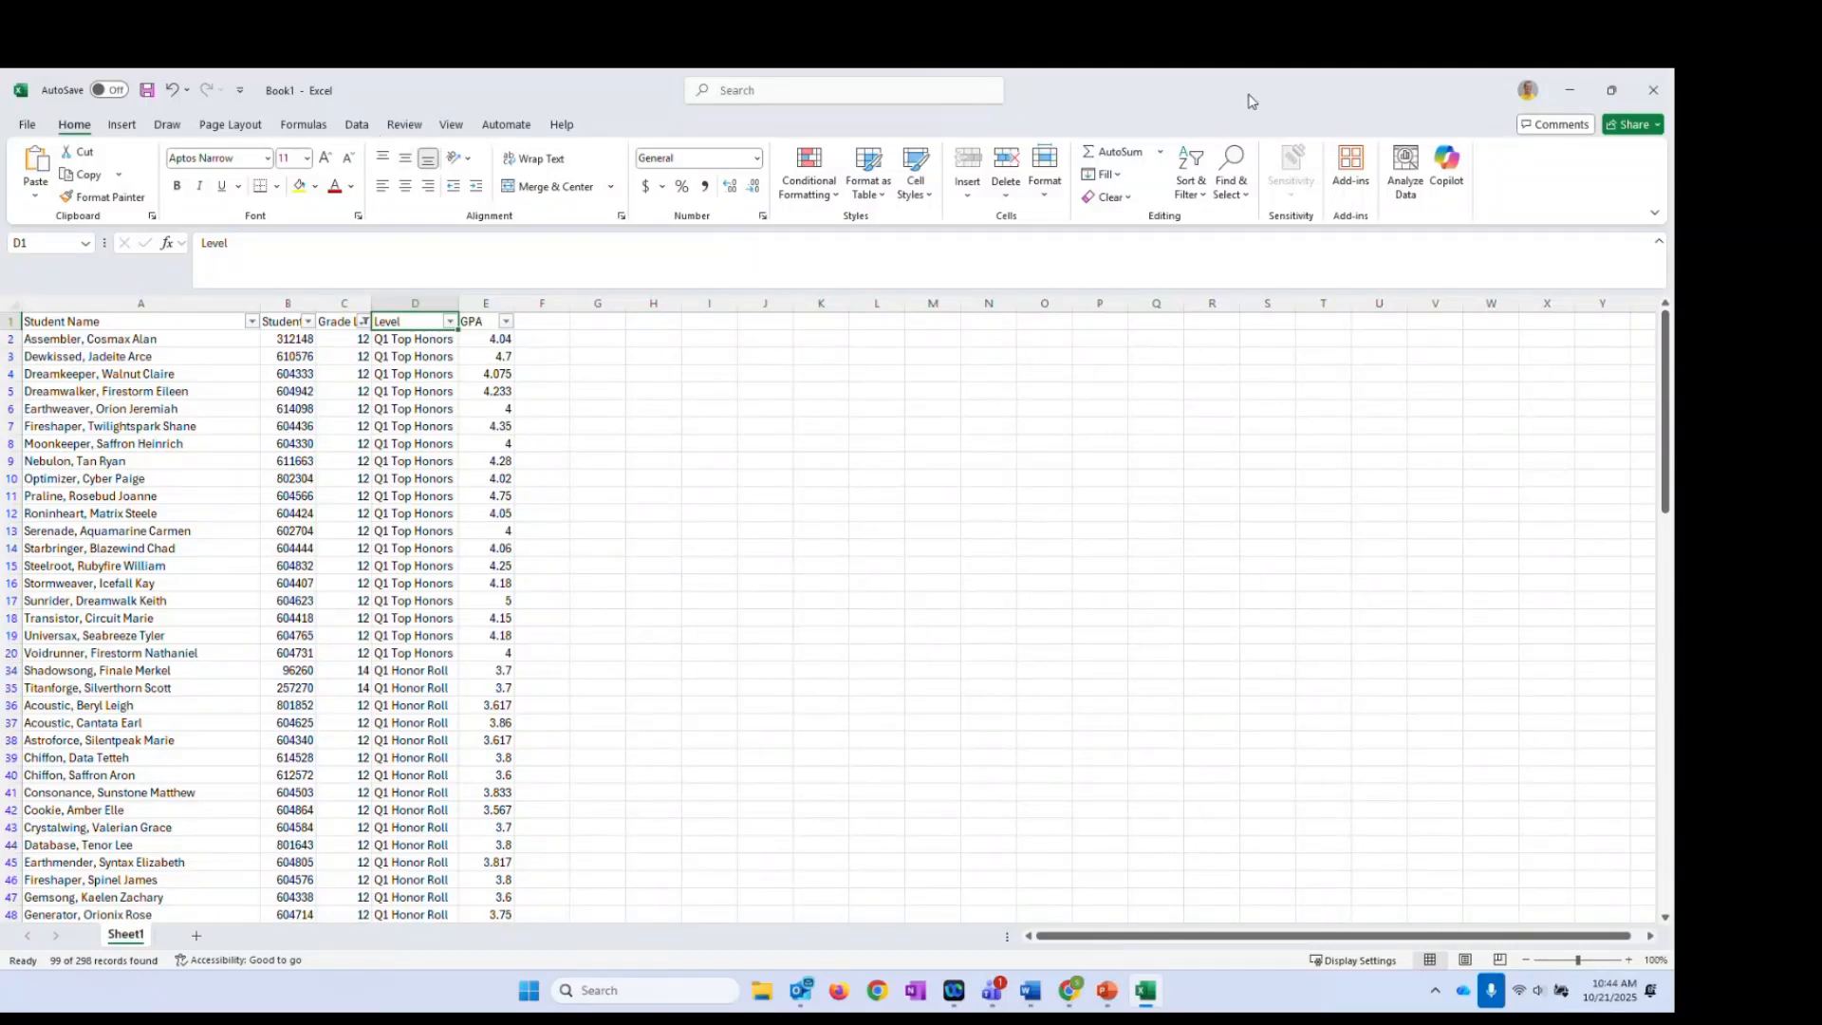
# Switch back to the PowerSchool report and use the META logo to reach the Start Page
pyautogui.hotkey('alt', 'Tab')
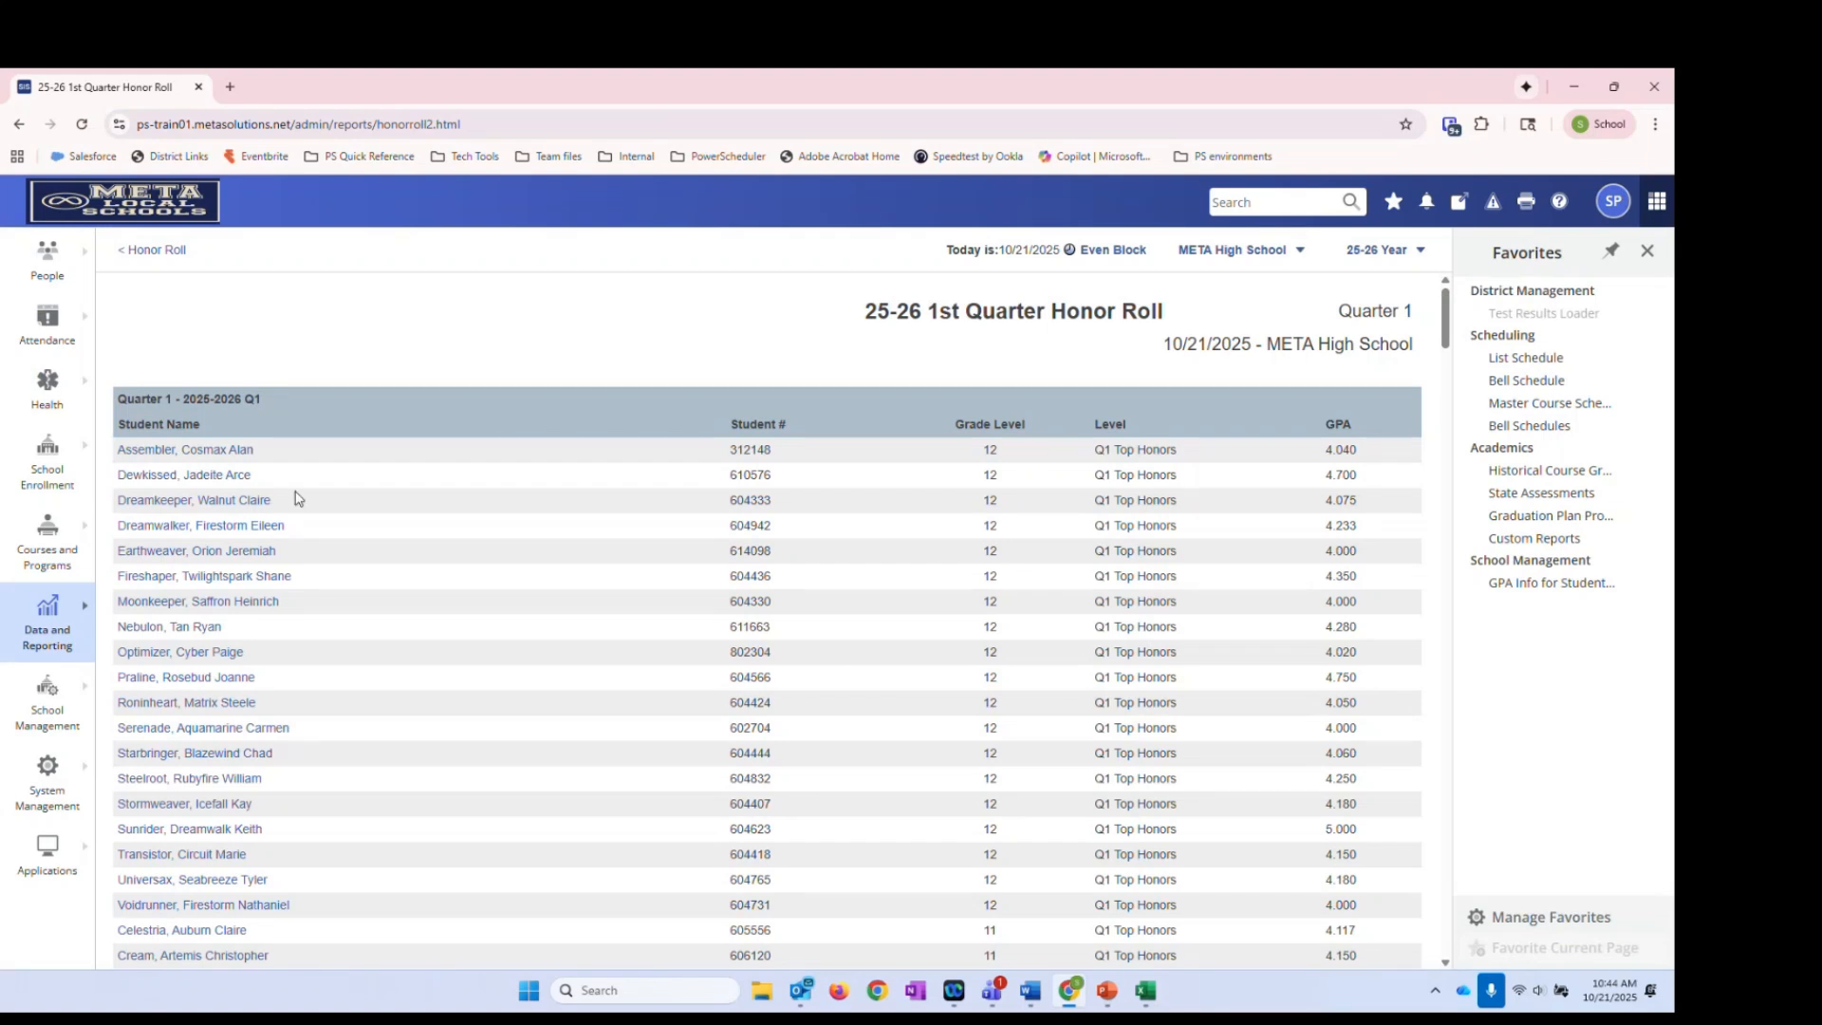
pyautogui.click(129, 214)
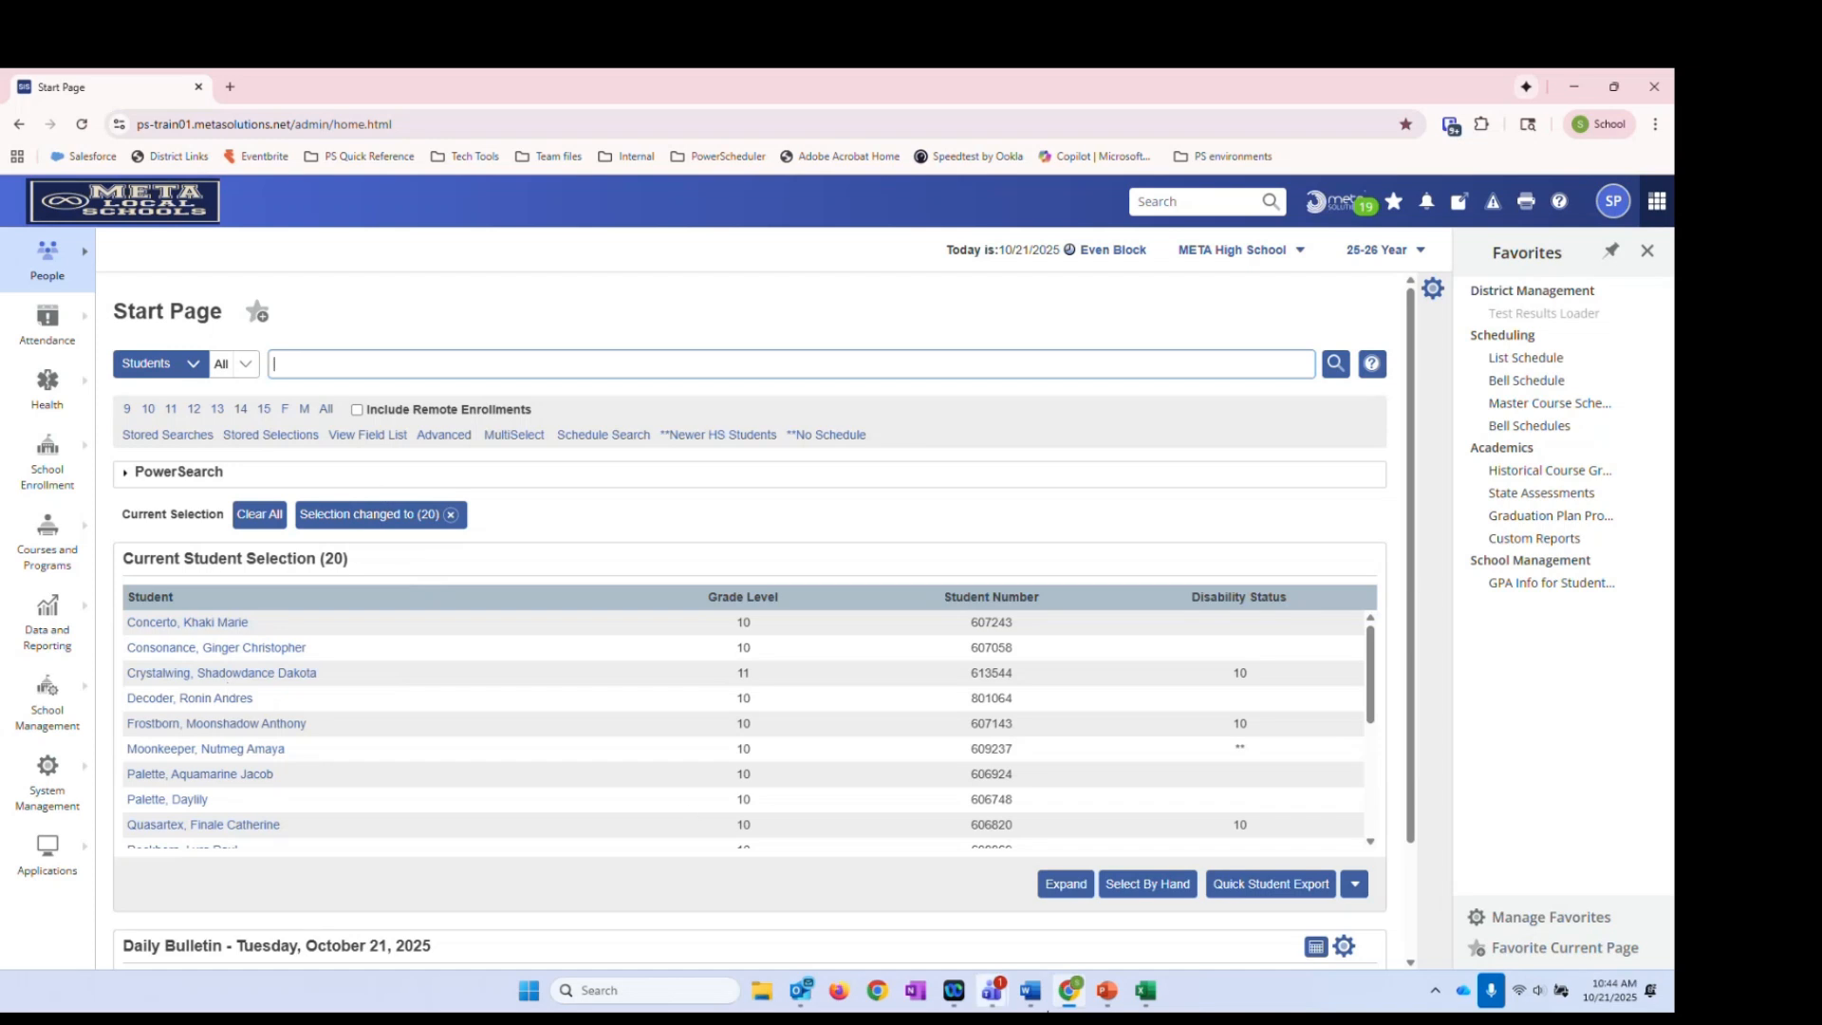
# Clear PowerSchool's student selection to 0 and copy Excel's 99 filtered student numbers from column B
pyautogui.click(451, 514)
pyautogui.click(1145, 990)
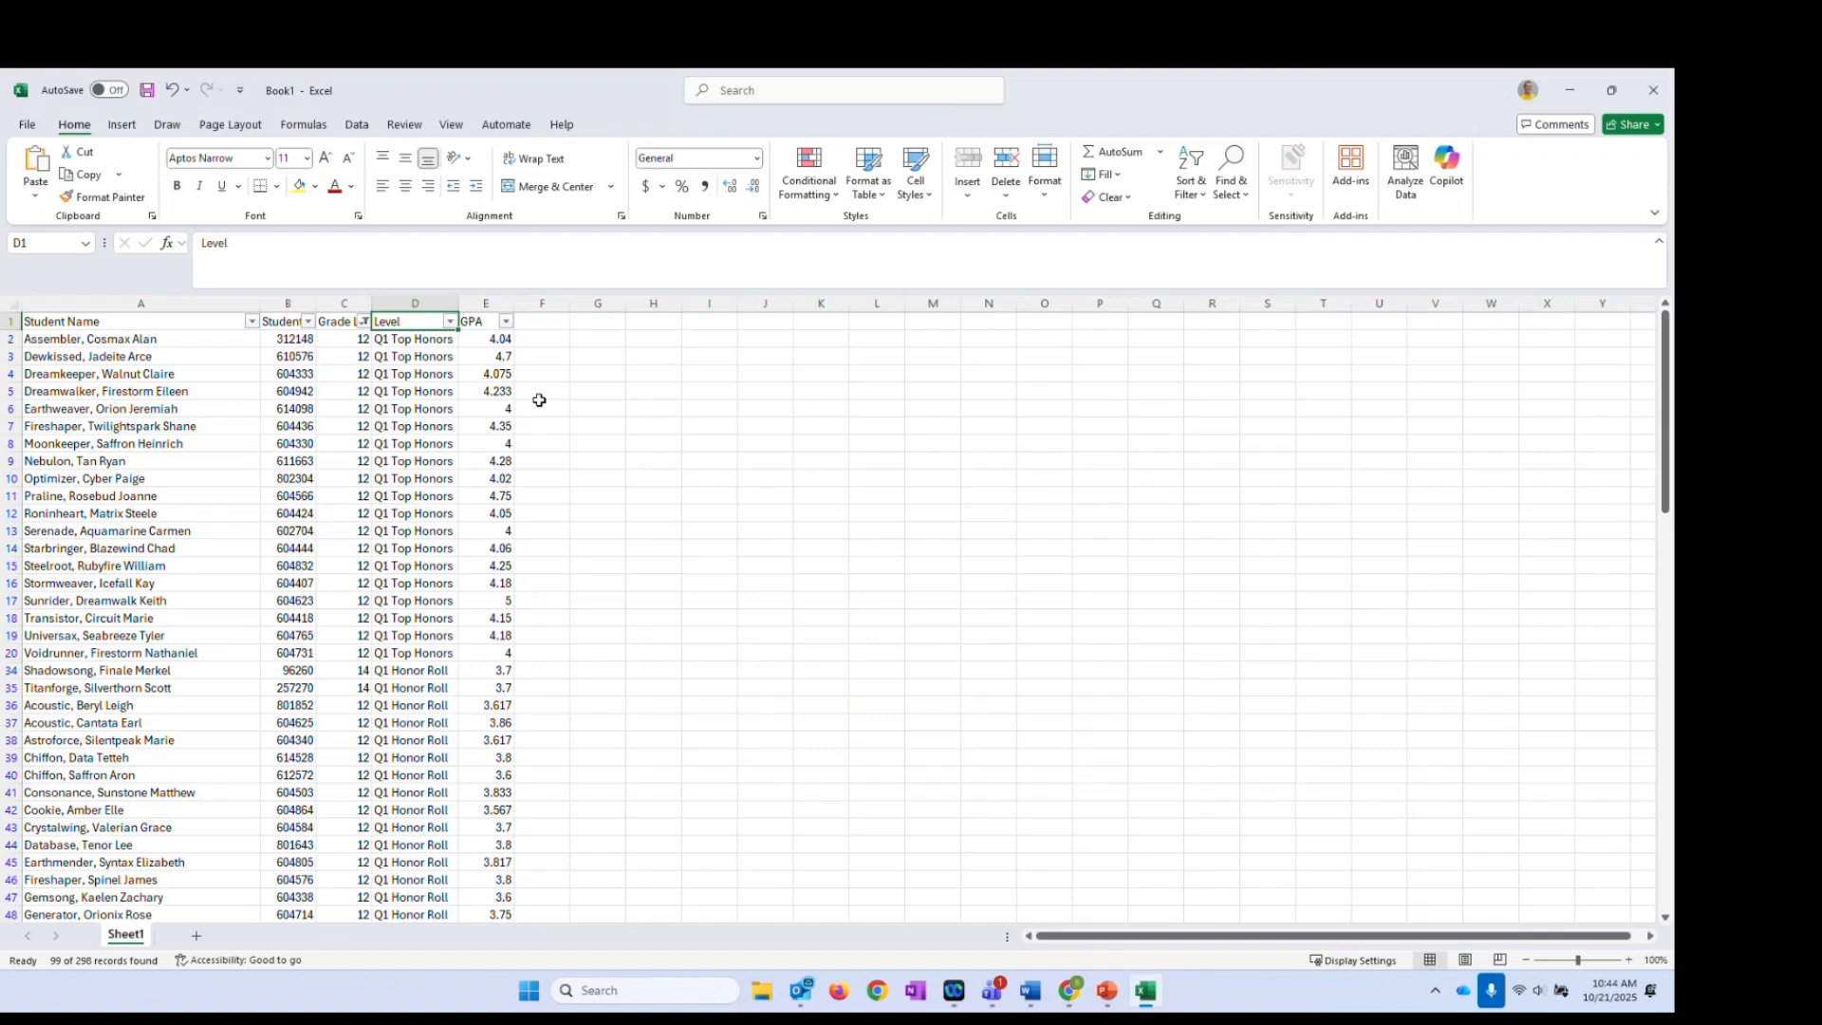
pyautogui.moveTo(296, 339); pyautogui.dragTo(290, 851)
pyautogui.rightClick(291, 852)
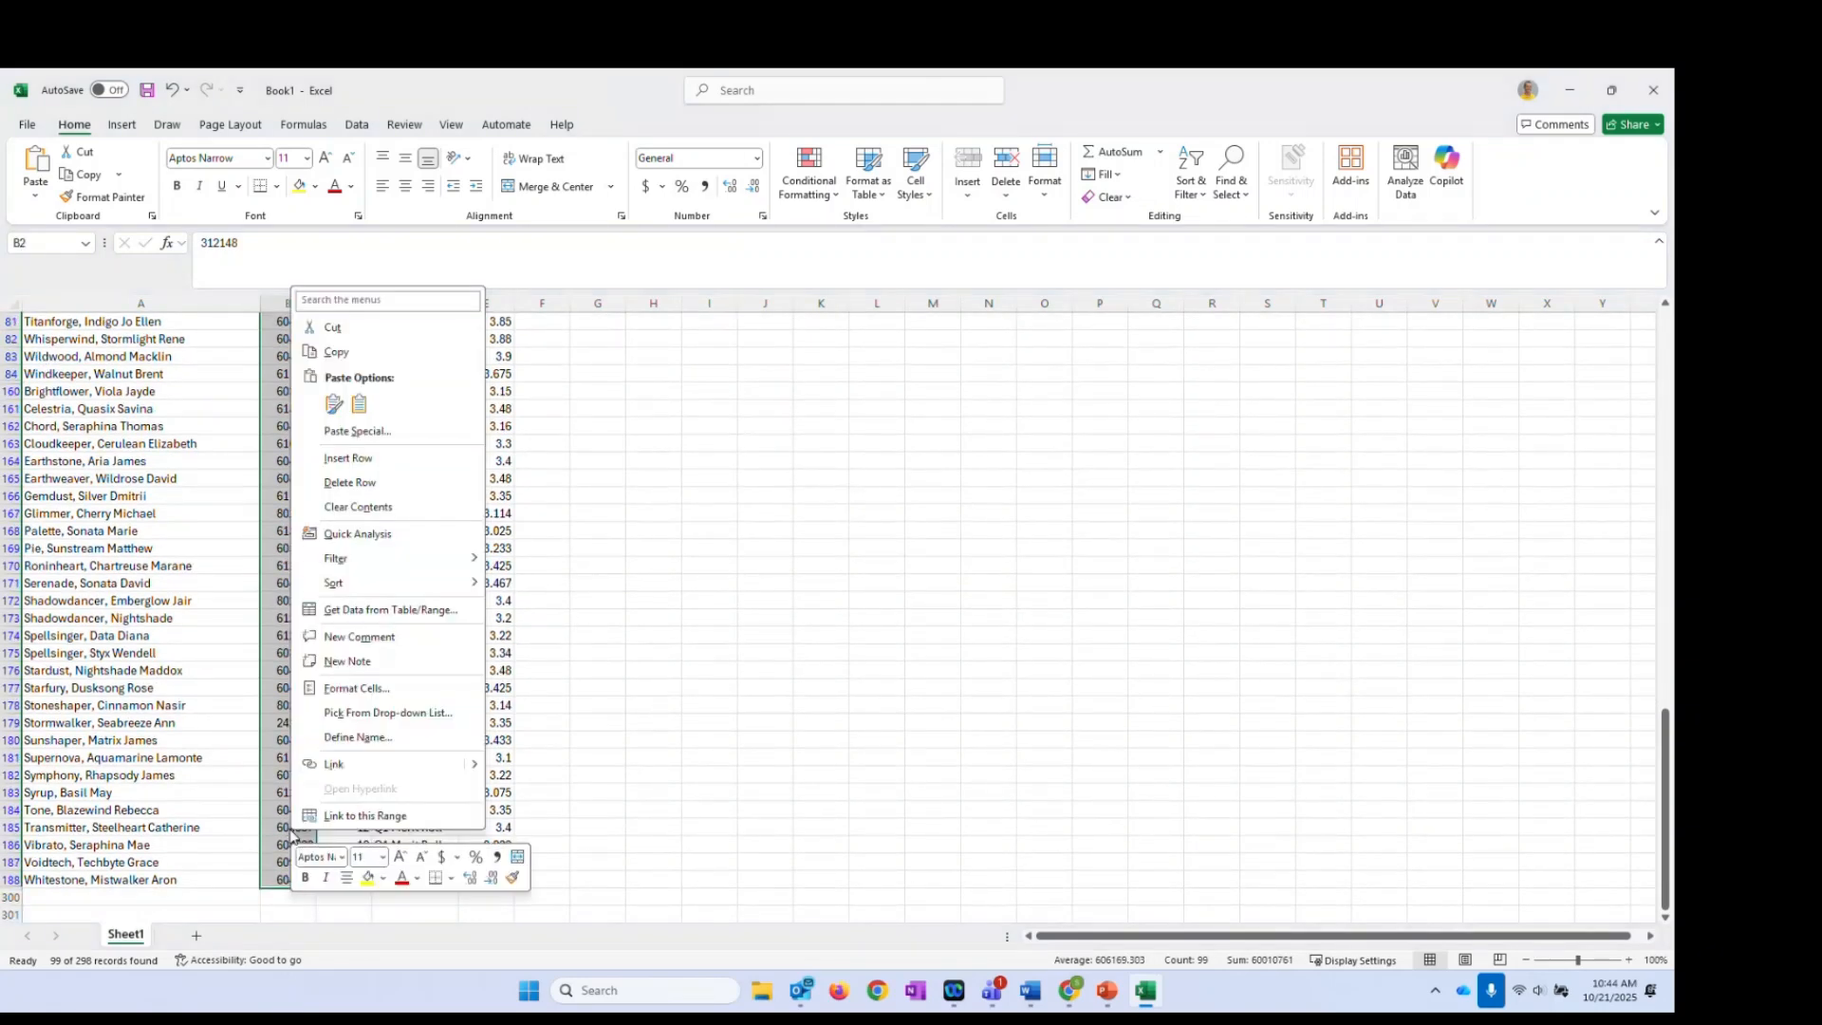
pyautogui.click(368, 352)
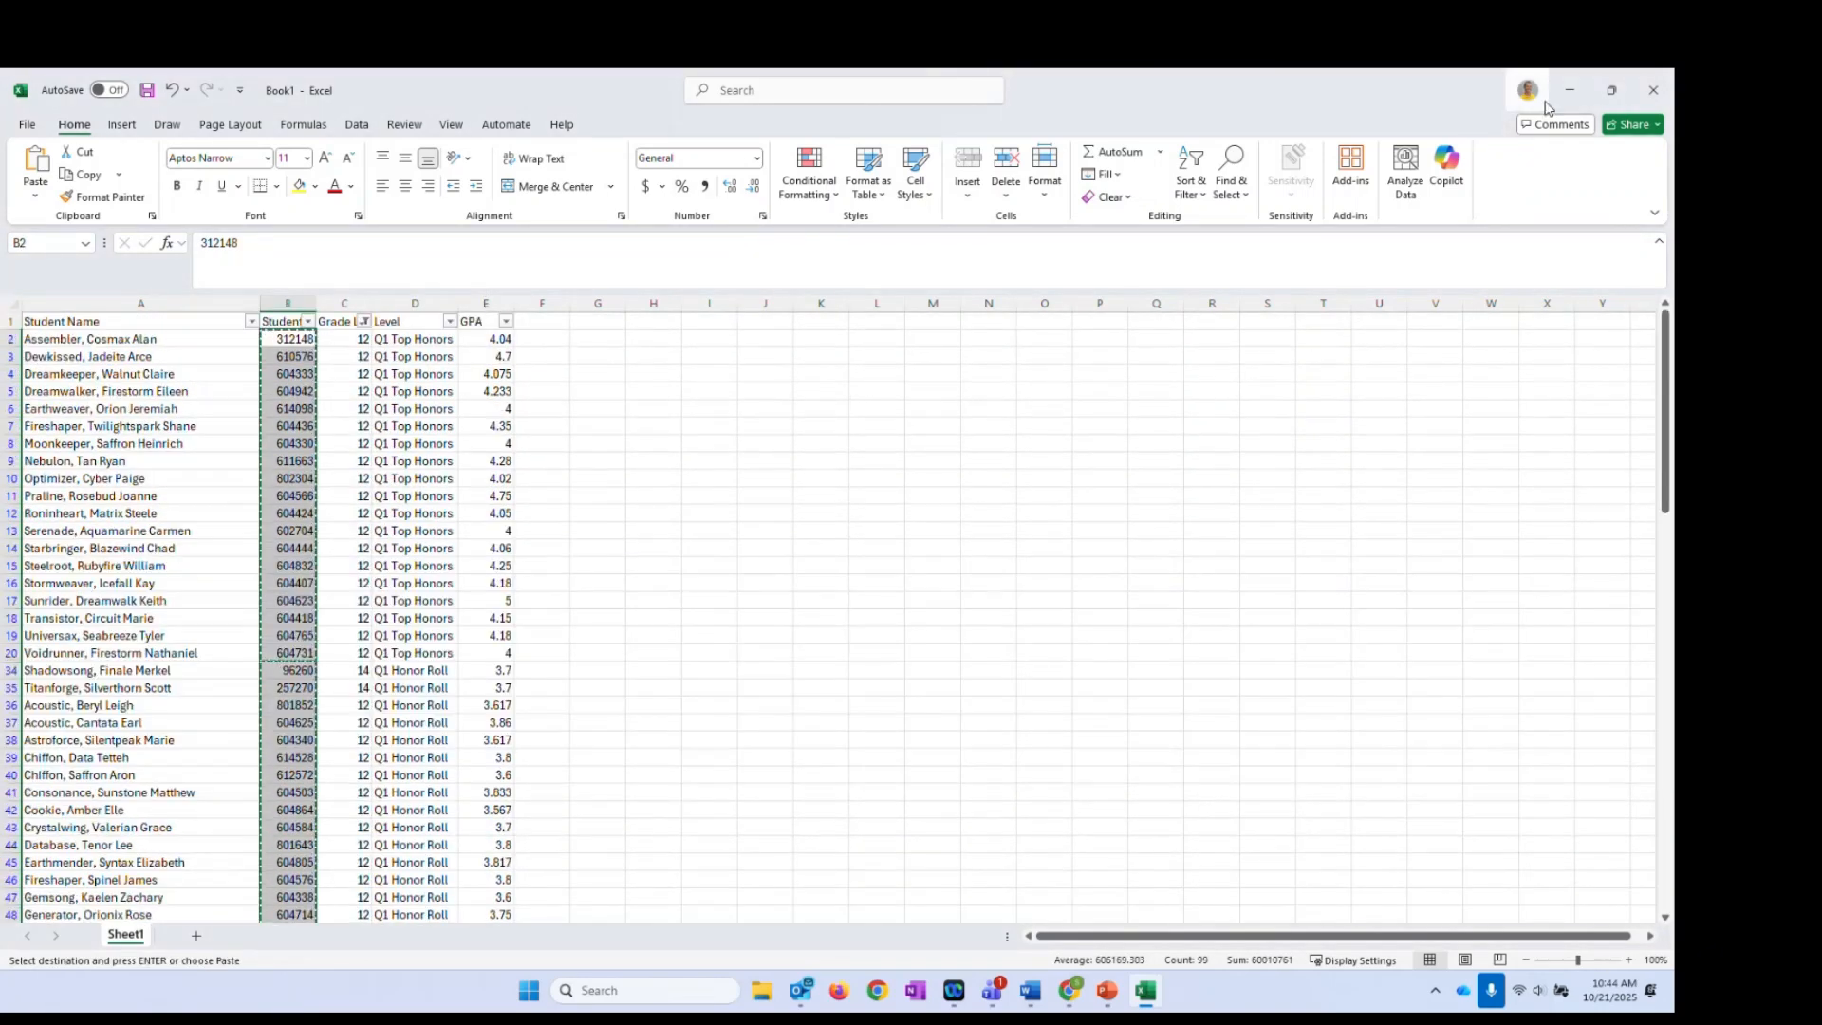
pyautogui.click(1574, 95)
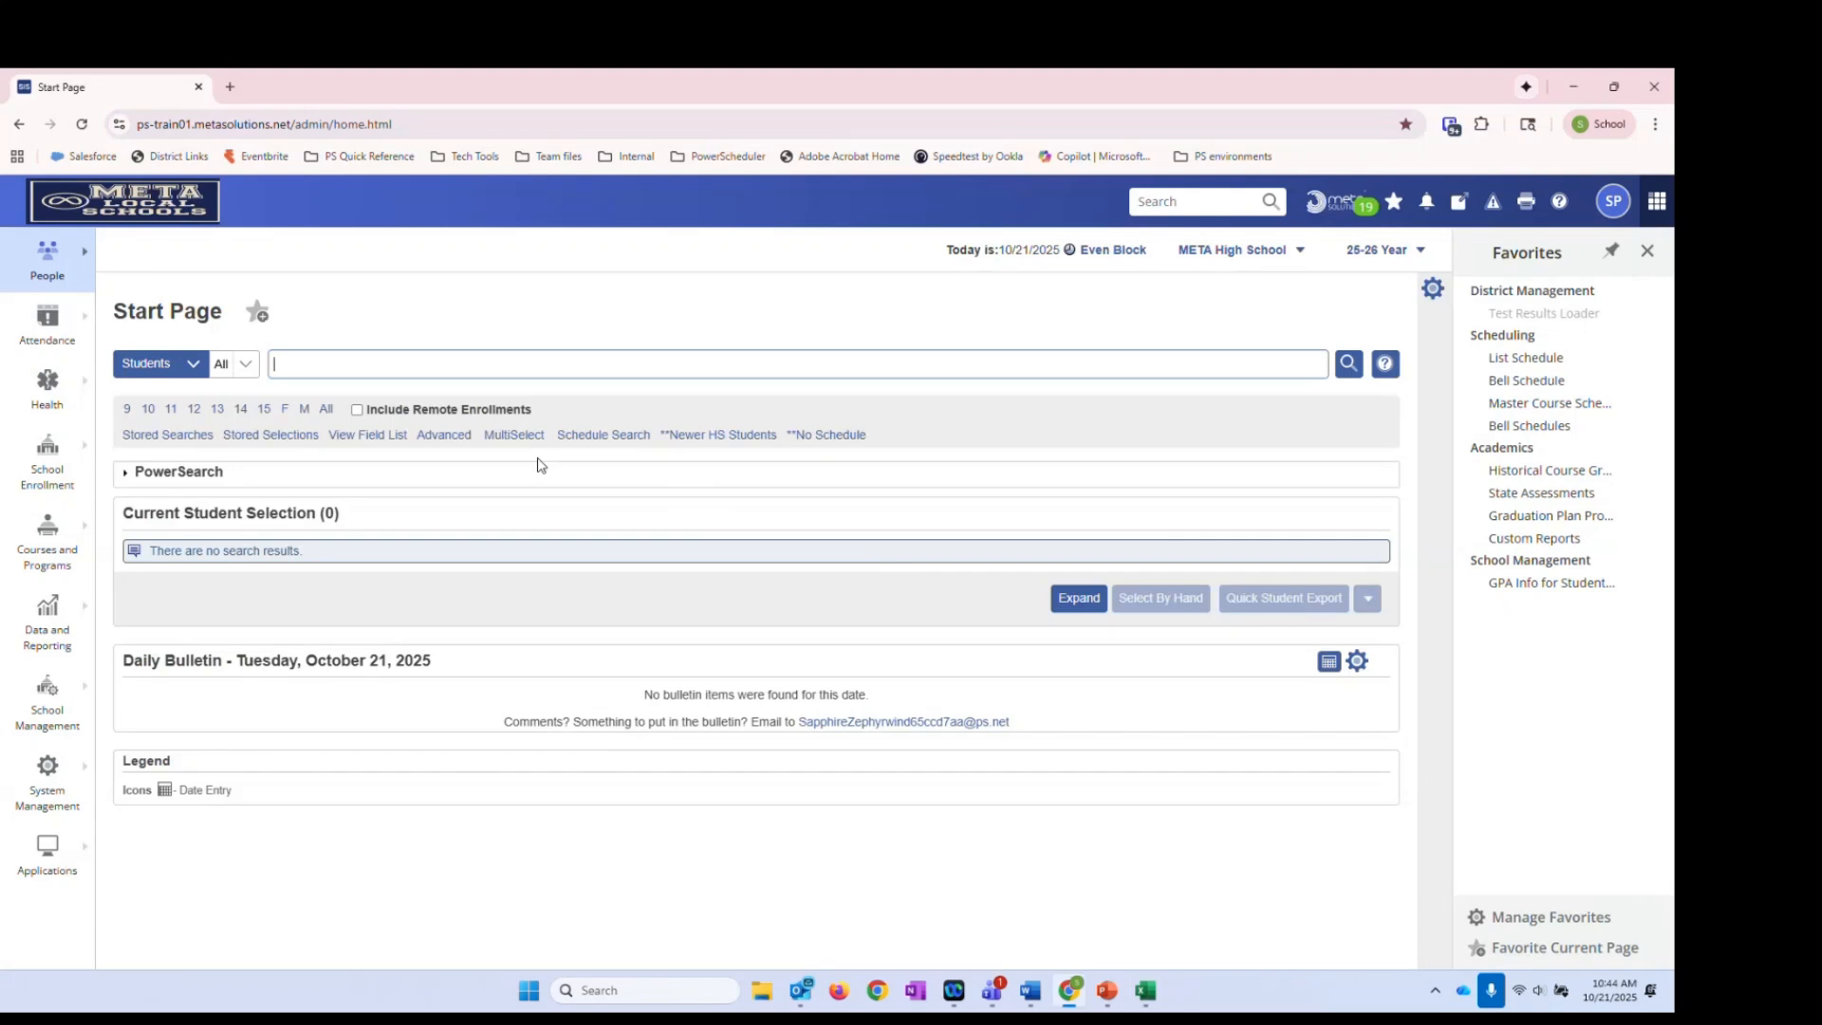
# MultiSelect the 99 pasted student numbers and open the first student's Historical Course Grades
pyautogui.click(513, 435)
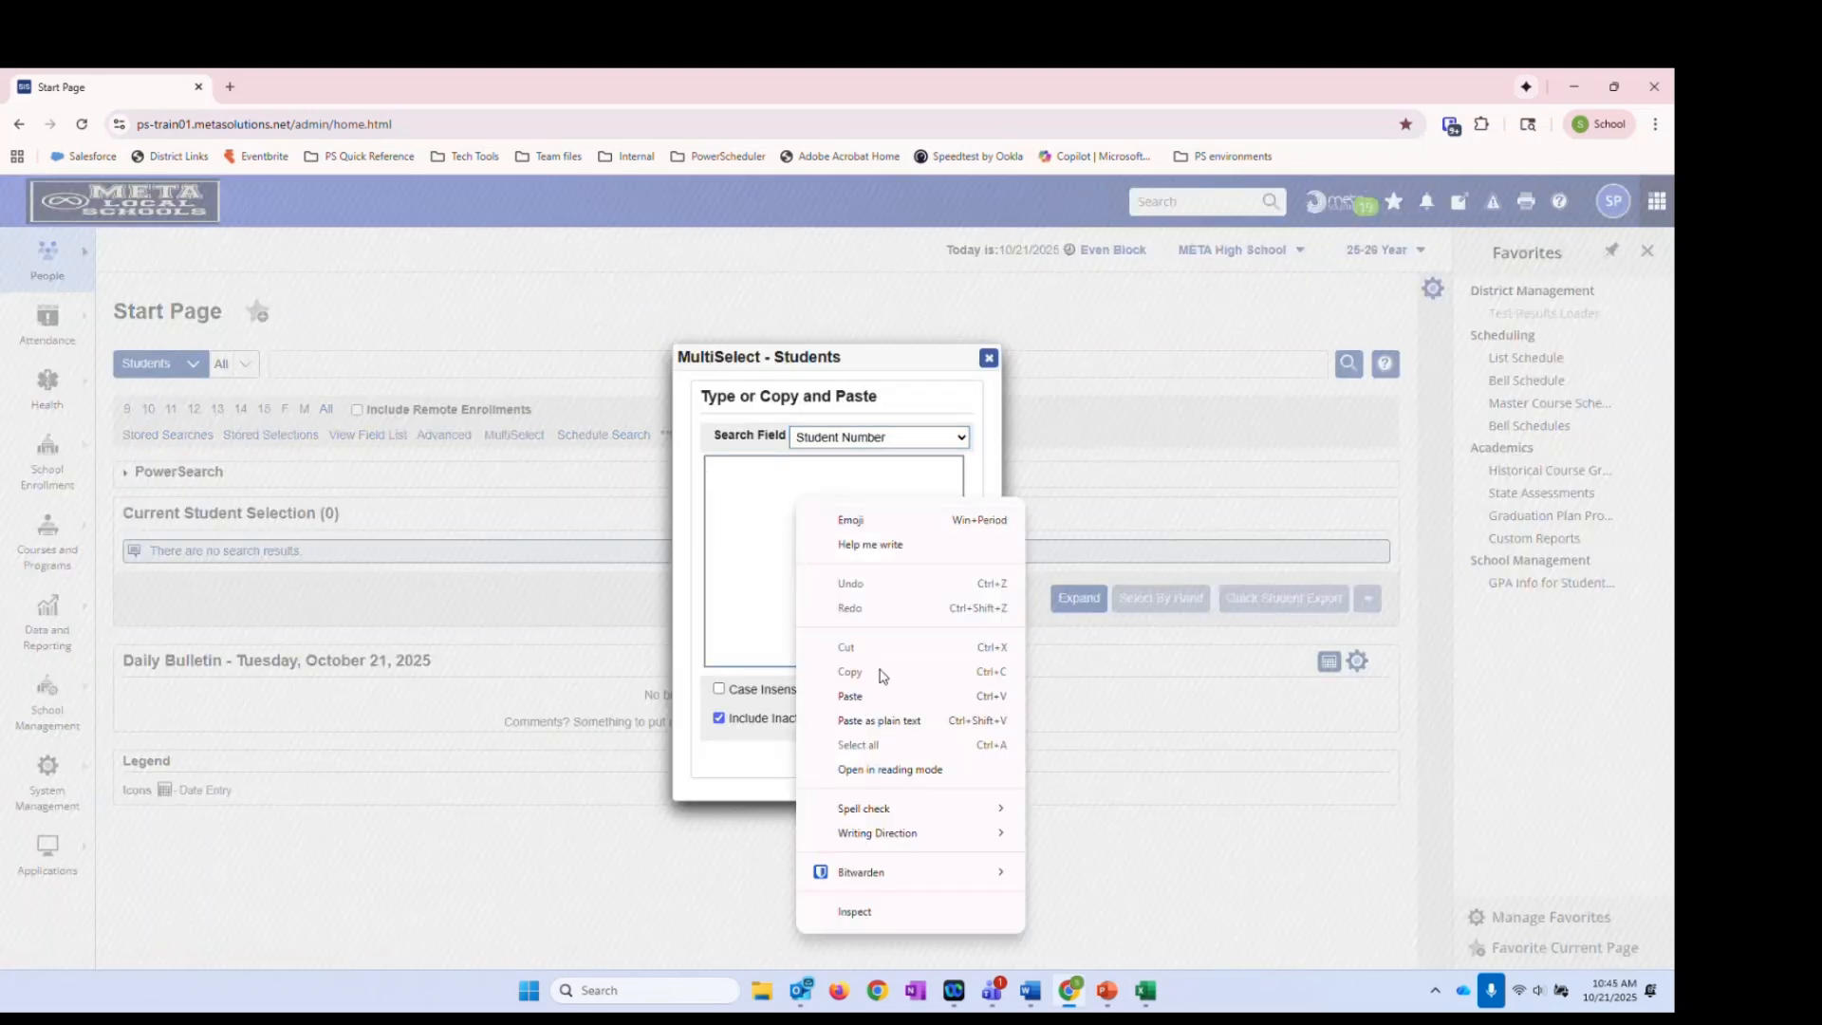
pyautogui.click(873, 720)
pyautogui.click(892, 759)
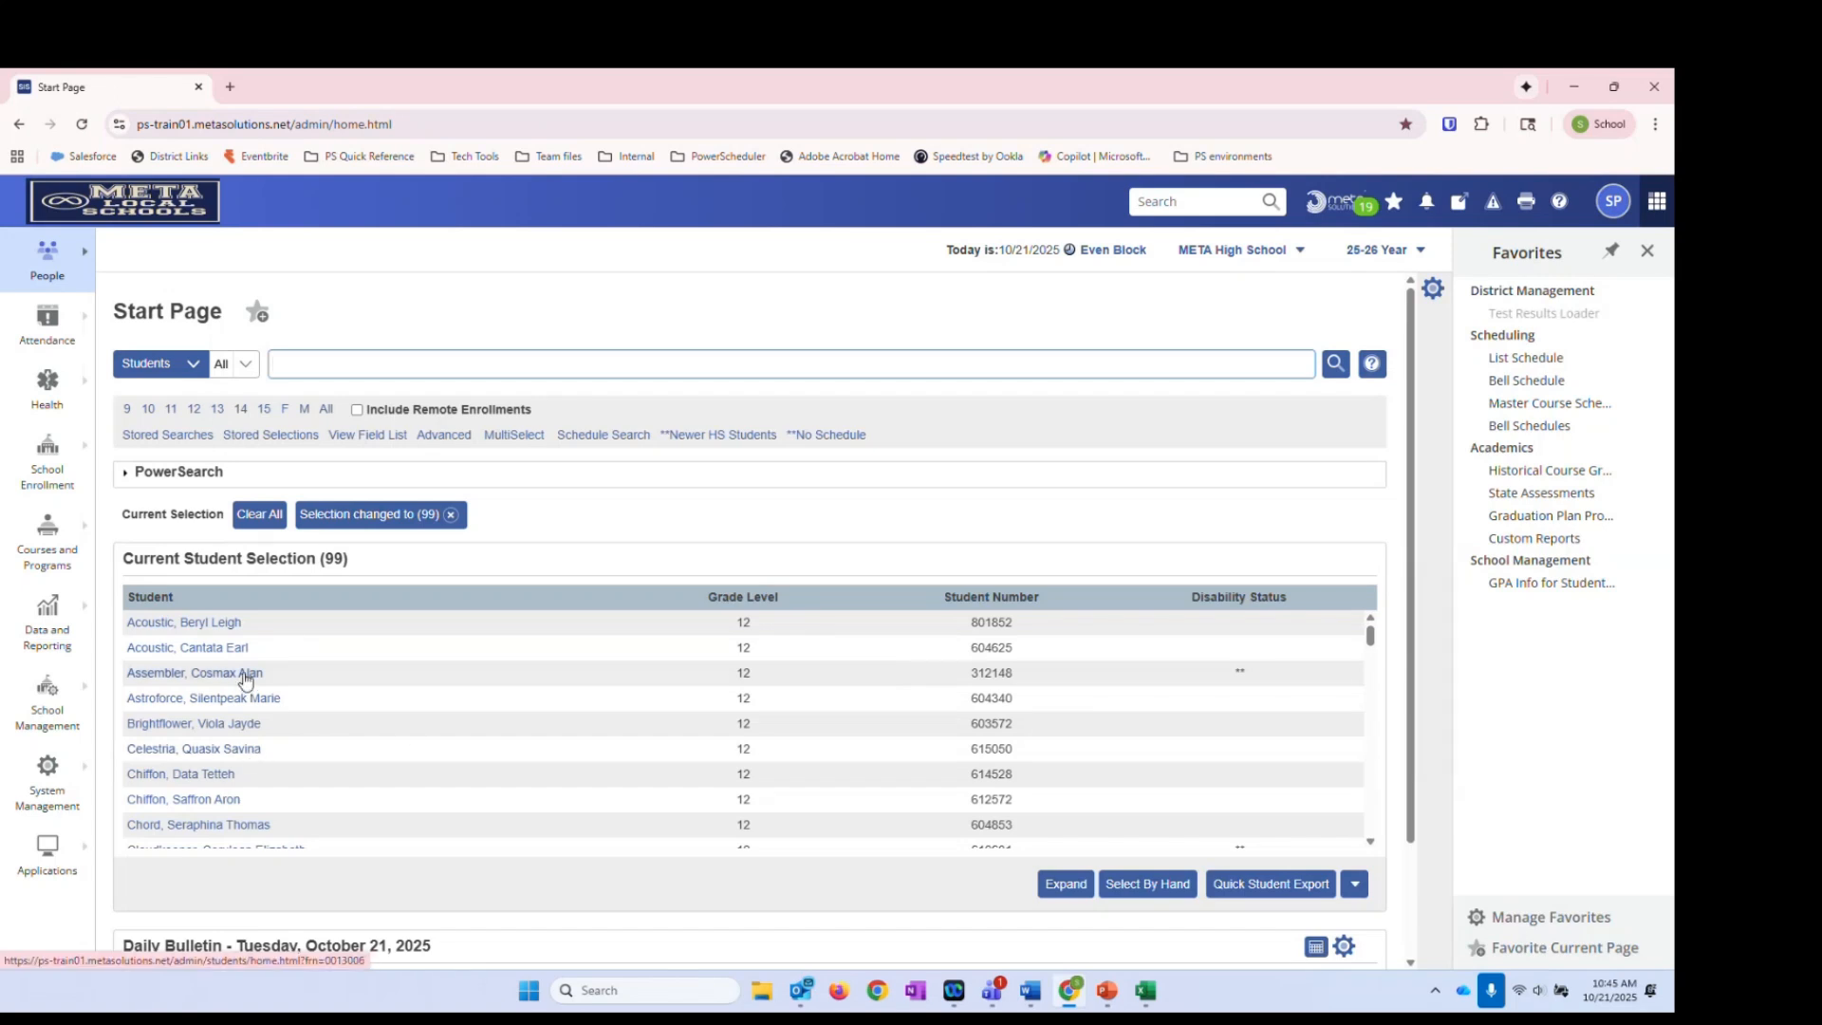
pyautogui.click(158, 633)
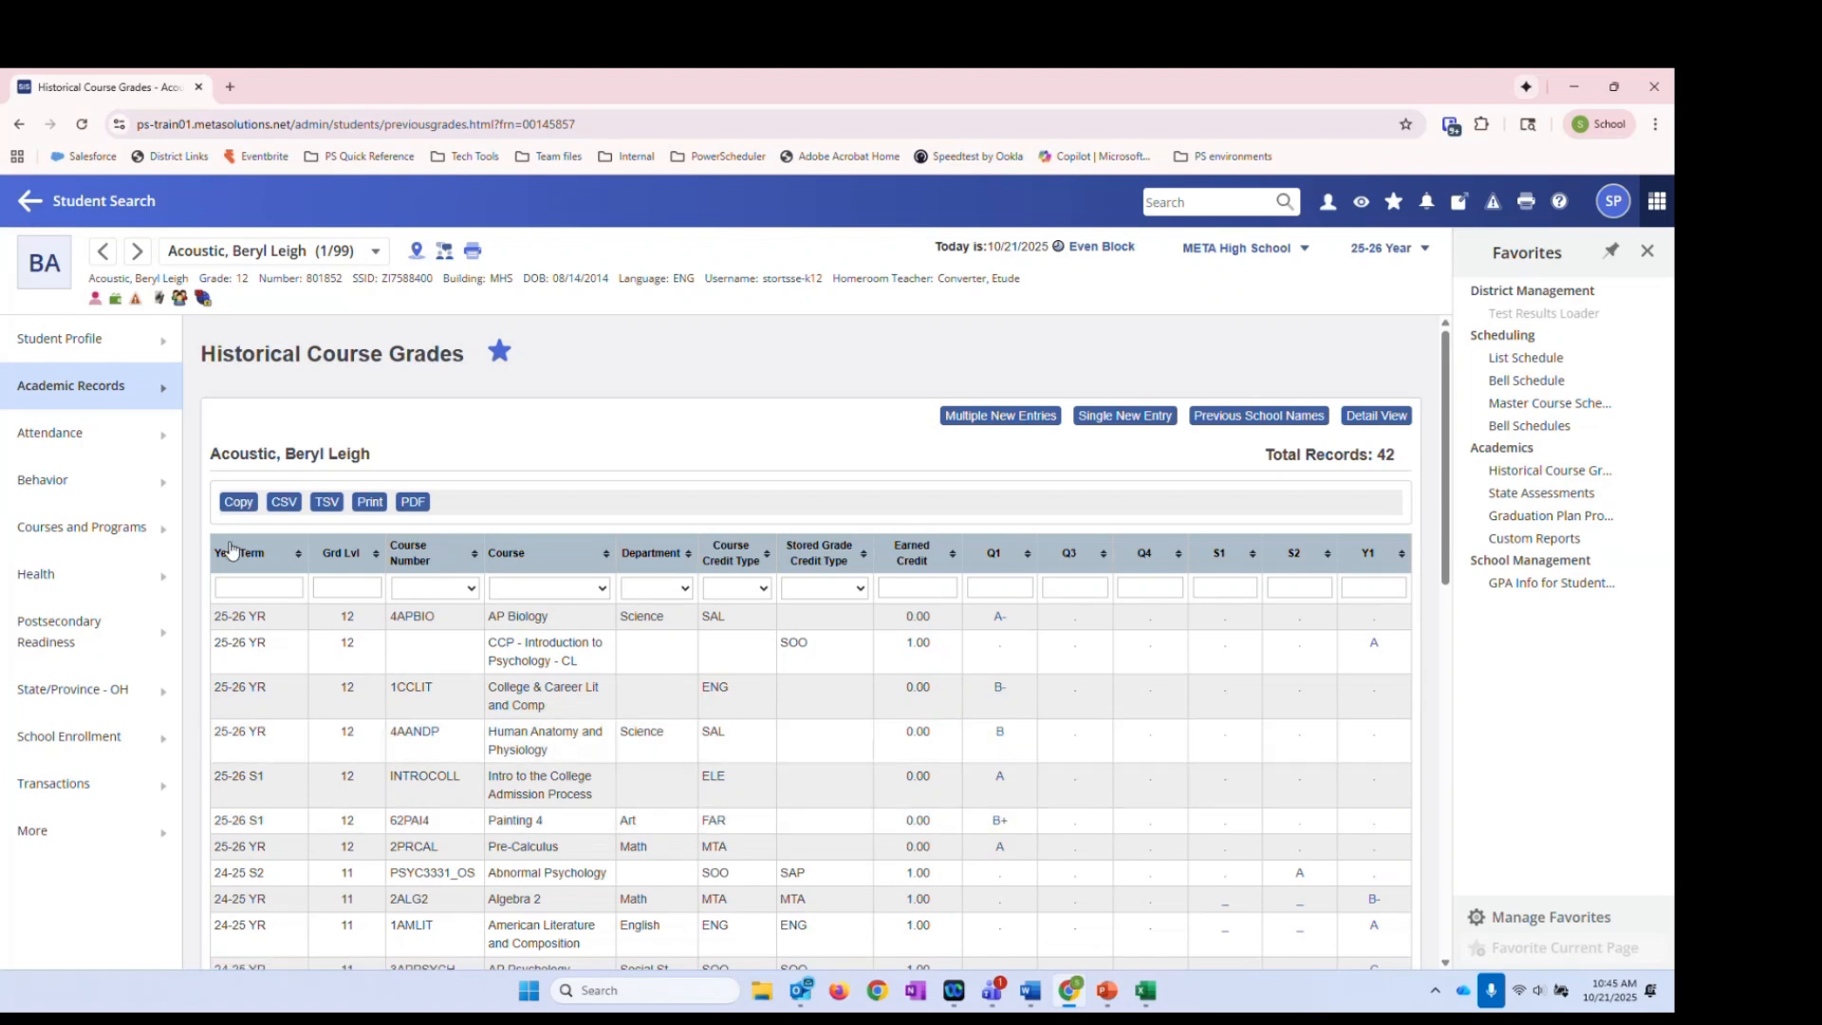
# View the first student's Honor Roll page showing 2025-2026 Q1 and 2023-2024 Q4 Honor Roll
pyautogui.click(167, 393)
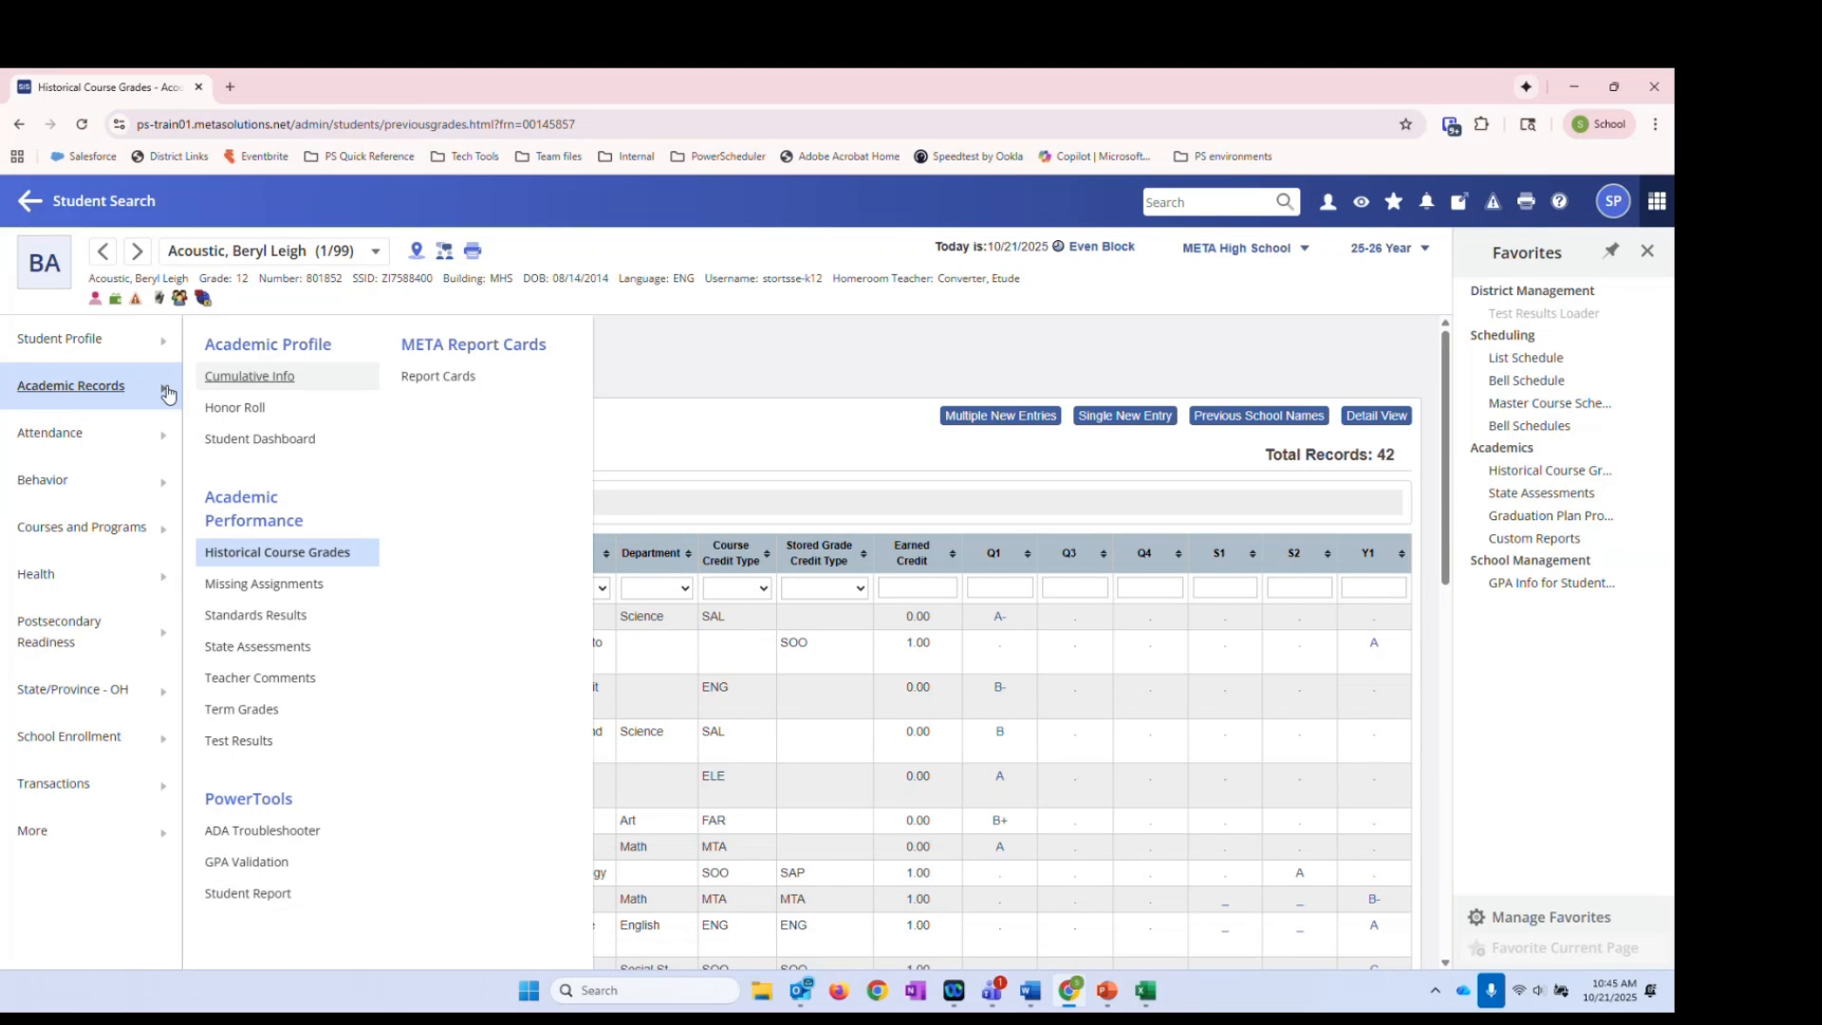
pyautogui.click(233, 410)
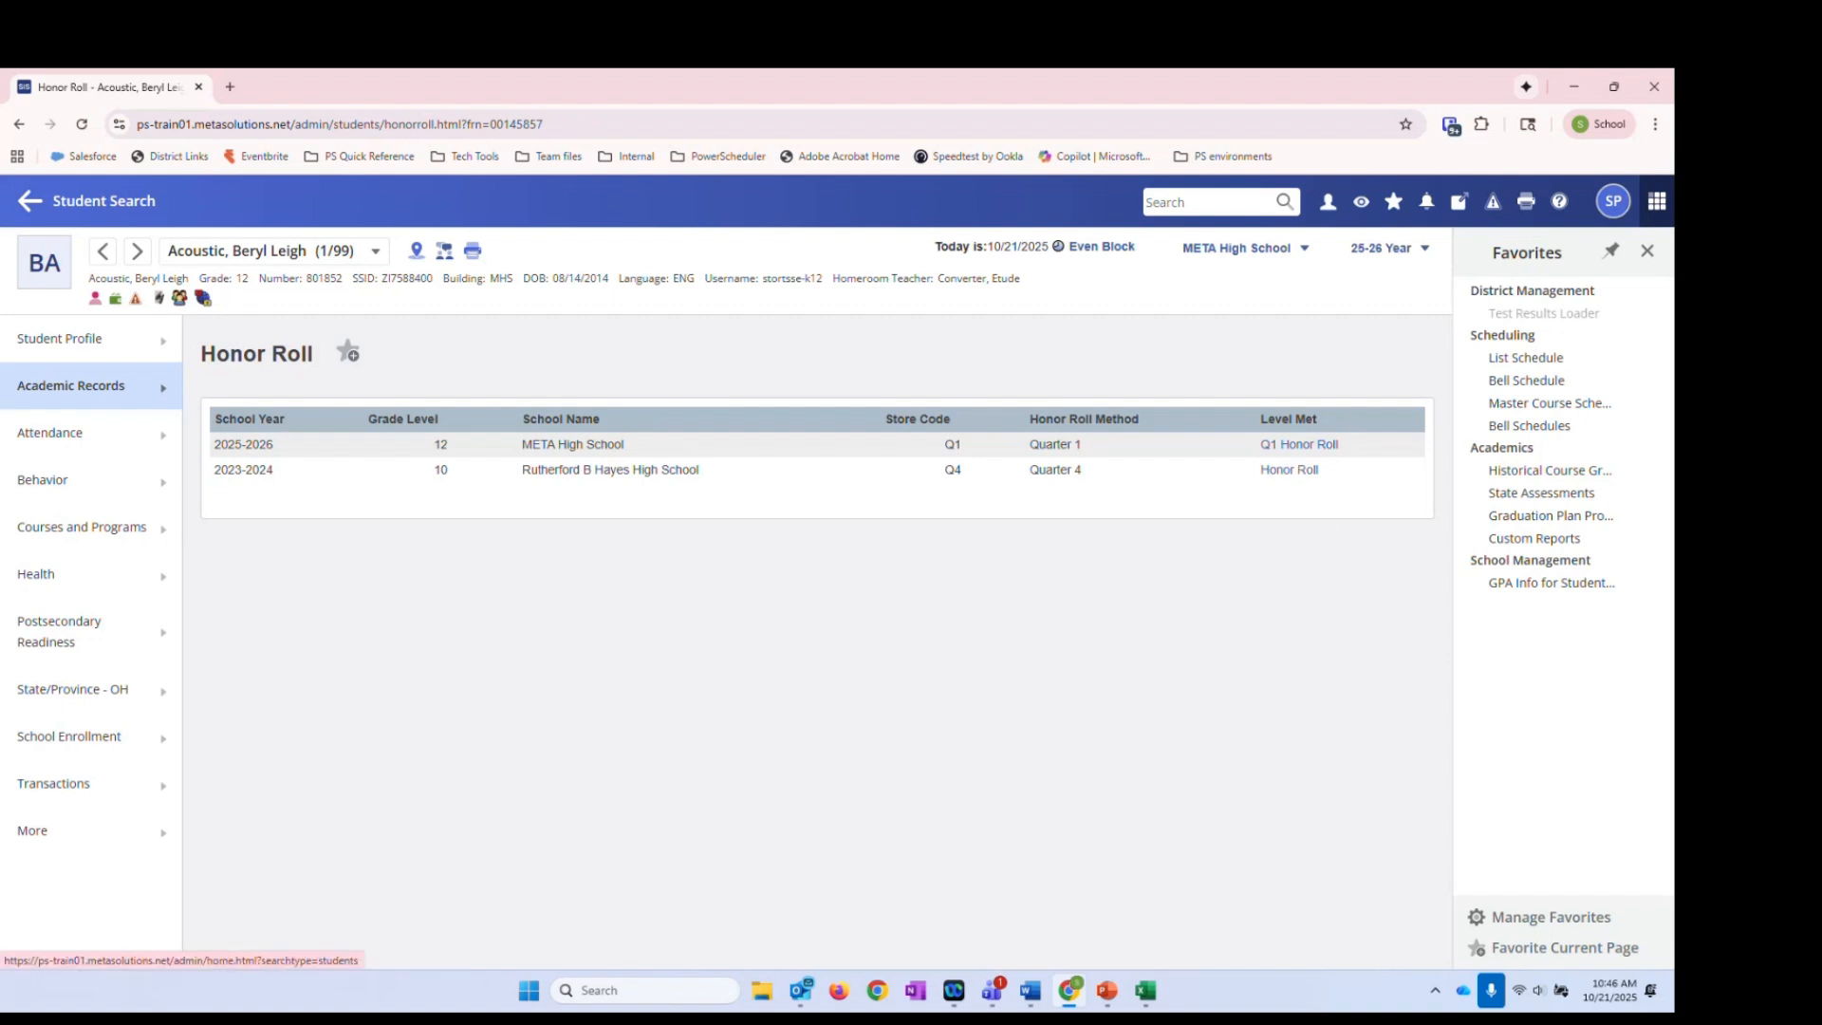
pyautogui.click(163, 399)
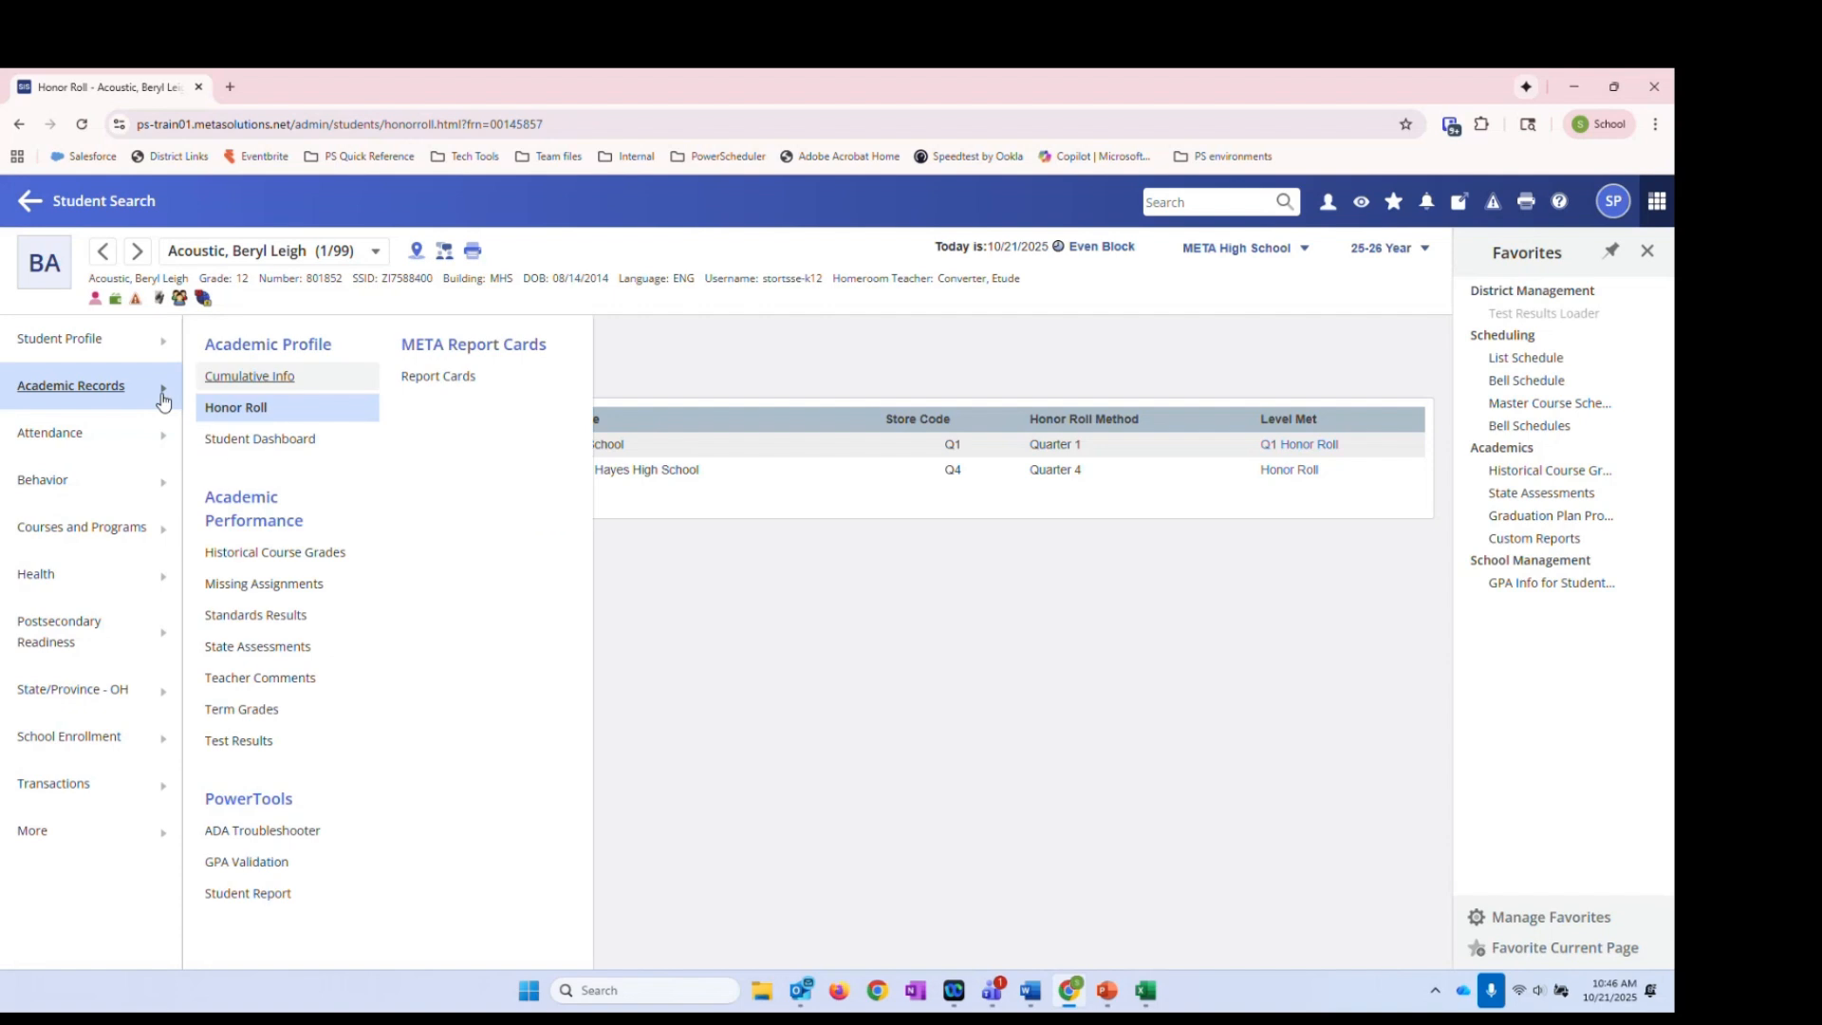
# Open the student's Report Card and check the Q1 Honor Roll congratulations comment
pyautogui.click(436, 384)
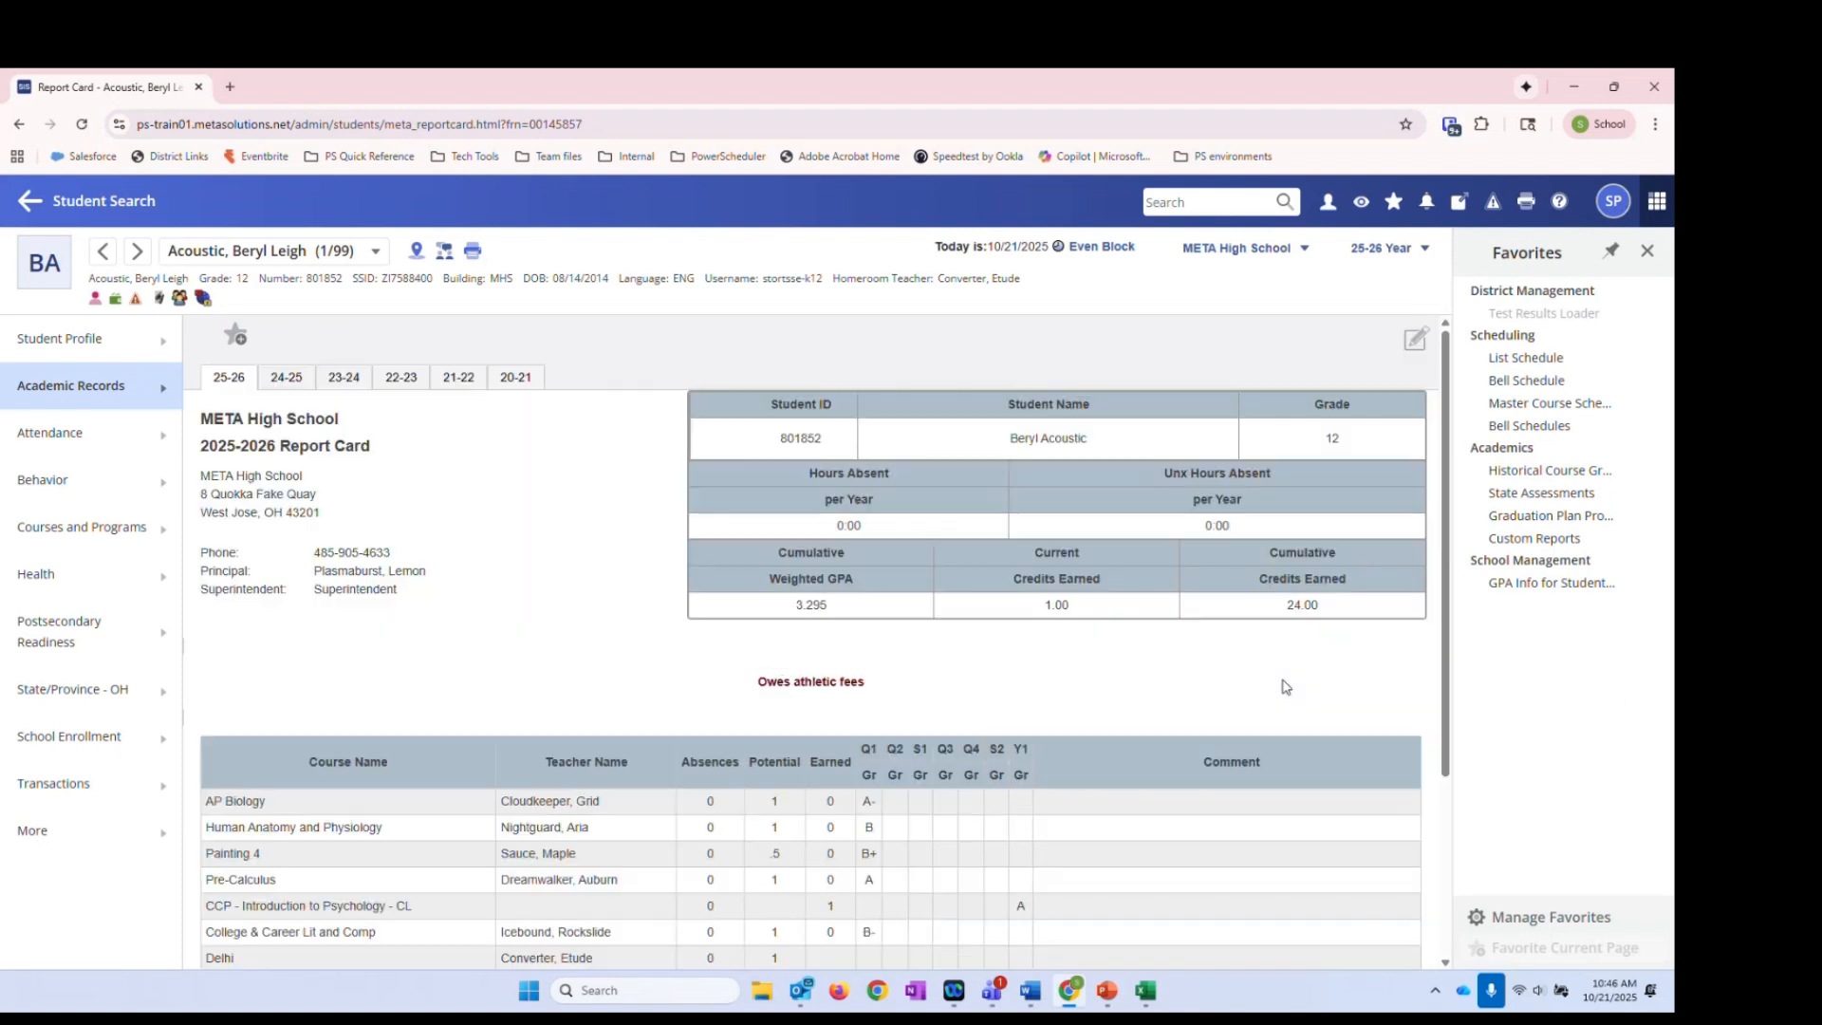
pyautogui.scroll(-3, 935, 807)
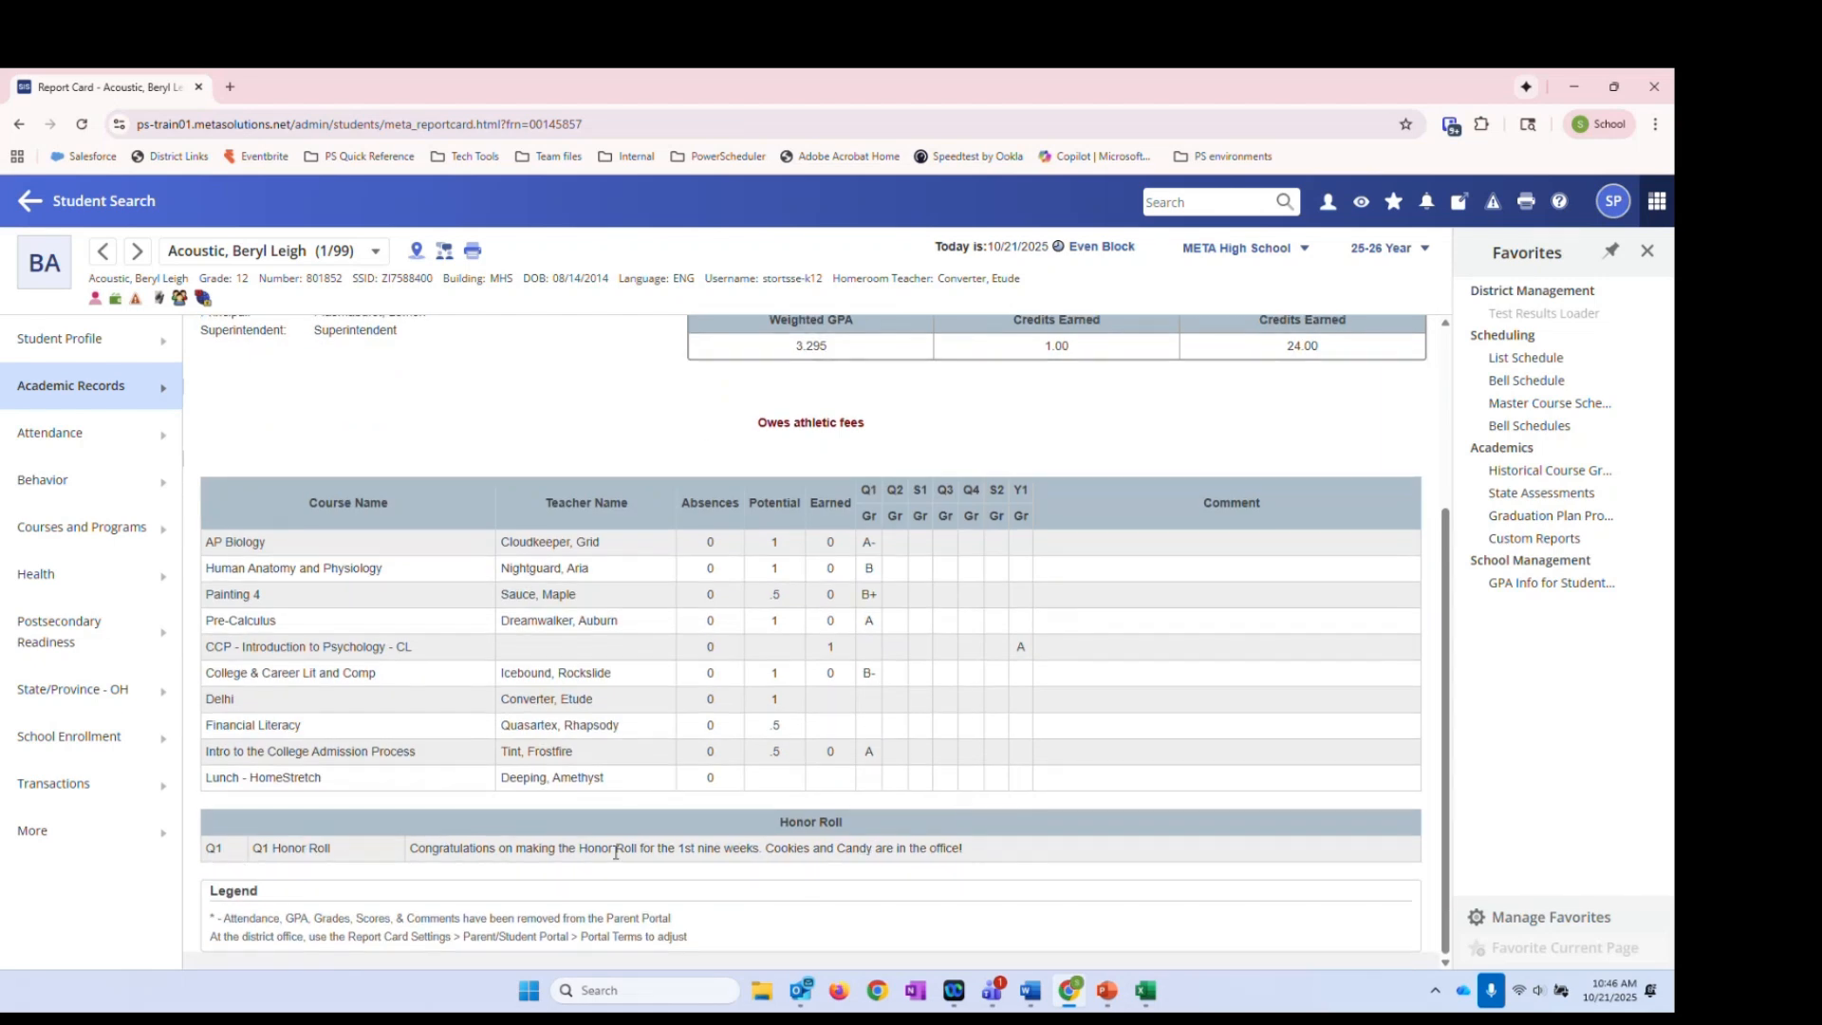
pyautogui.moveTo(992, 851); pyautogui.dragTo(410, 847)
pyautogui.click(1020, 865)
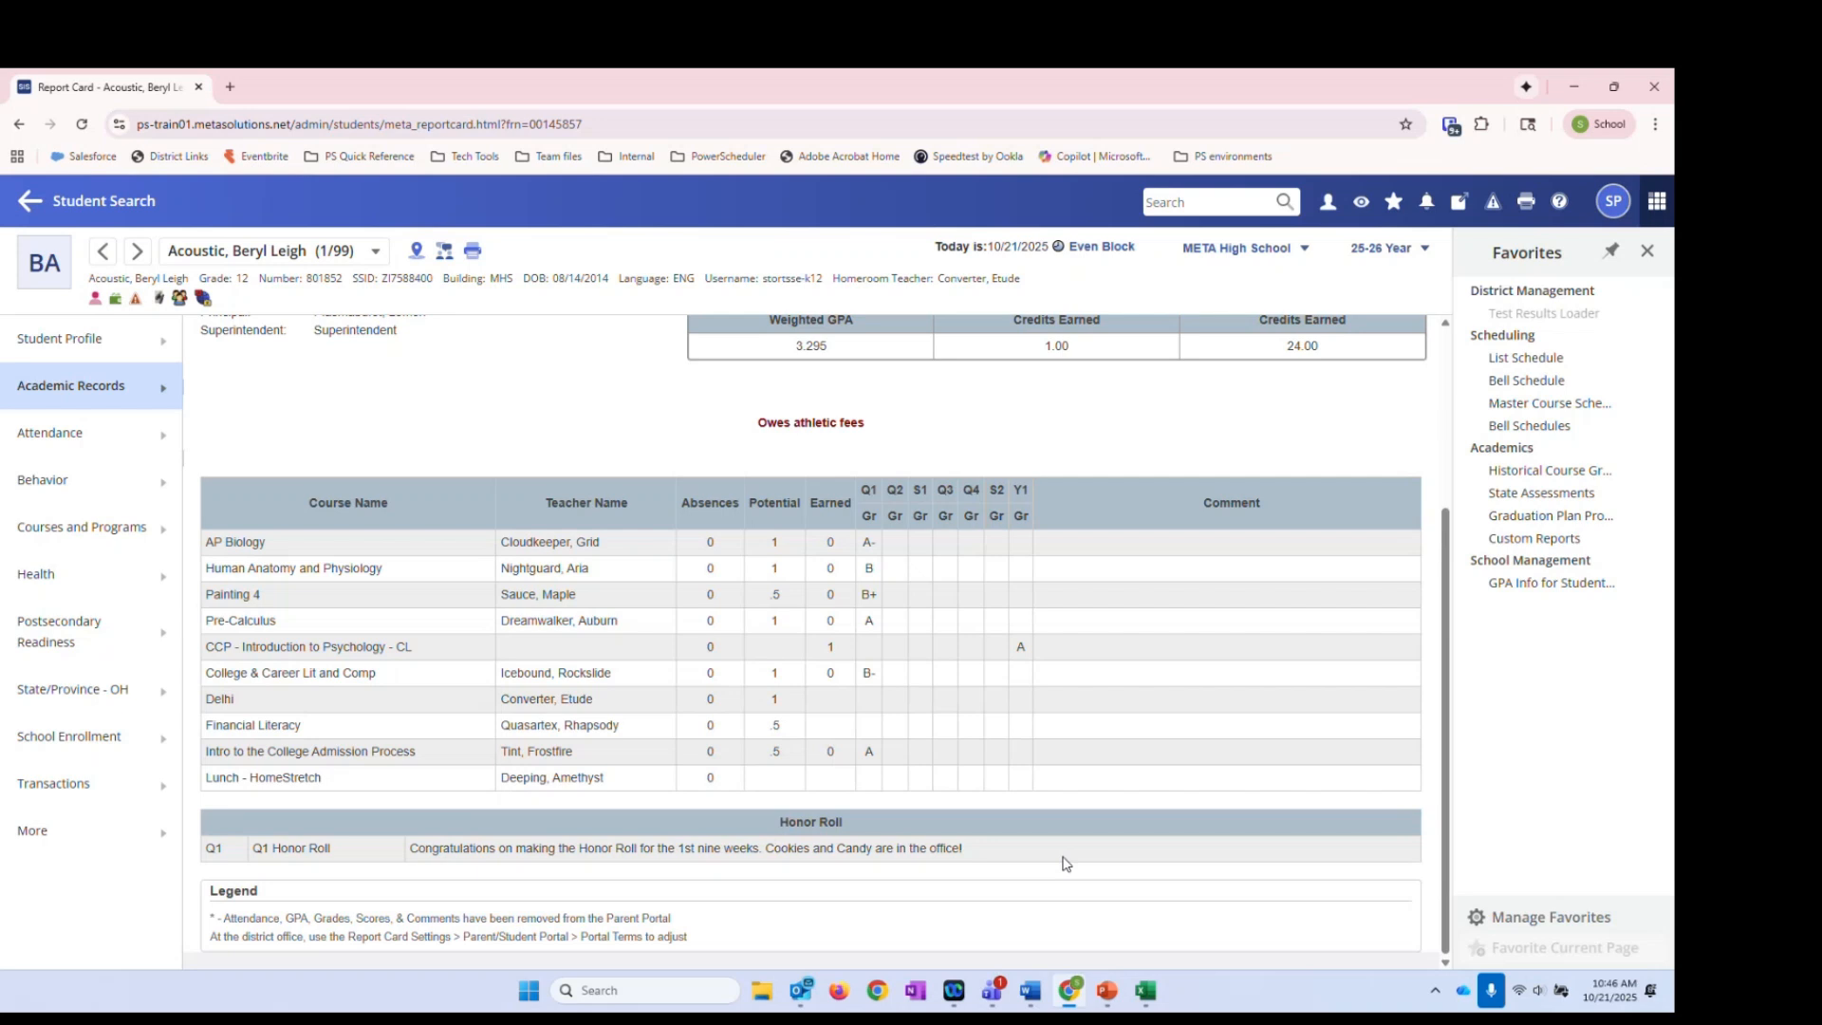
# Review the 2025-2026 Q1 Calculate Honor Roll page with 298 existing records, then return to the Start Page
pyautogui.click(144, 211)
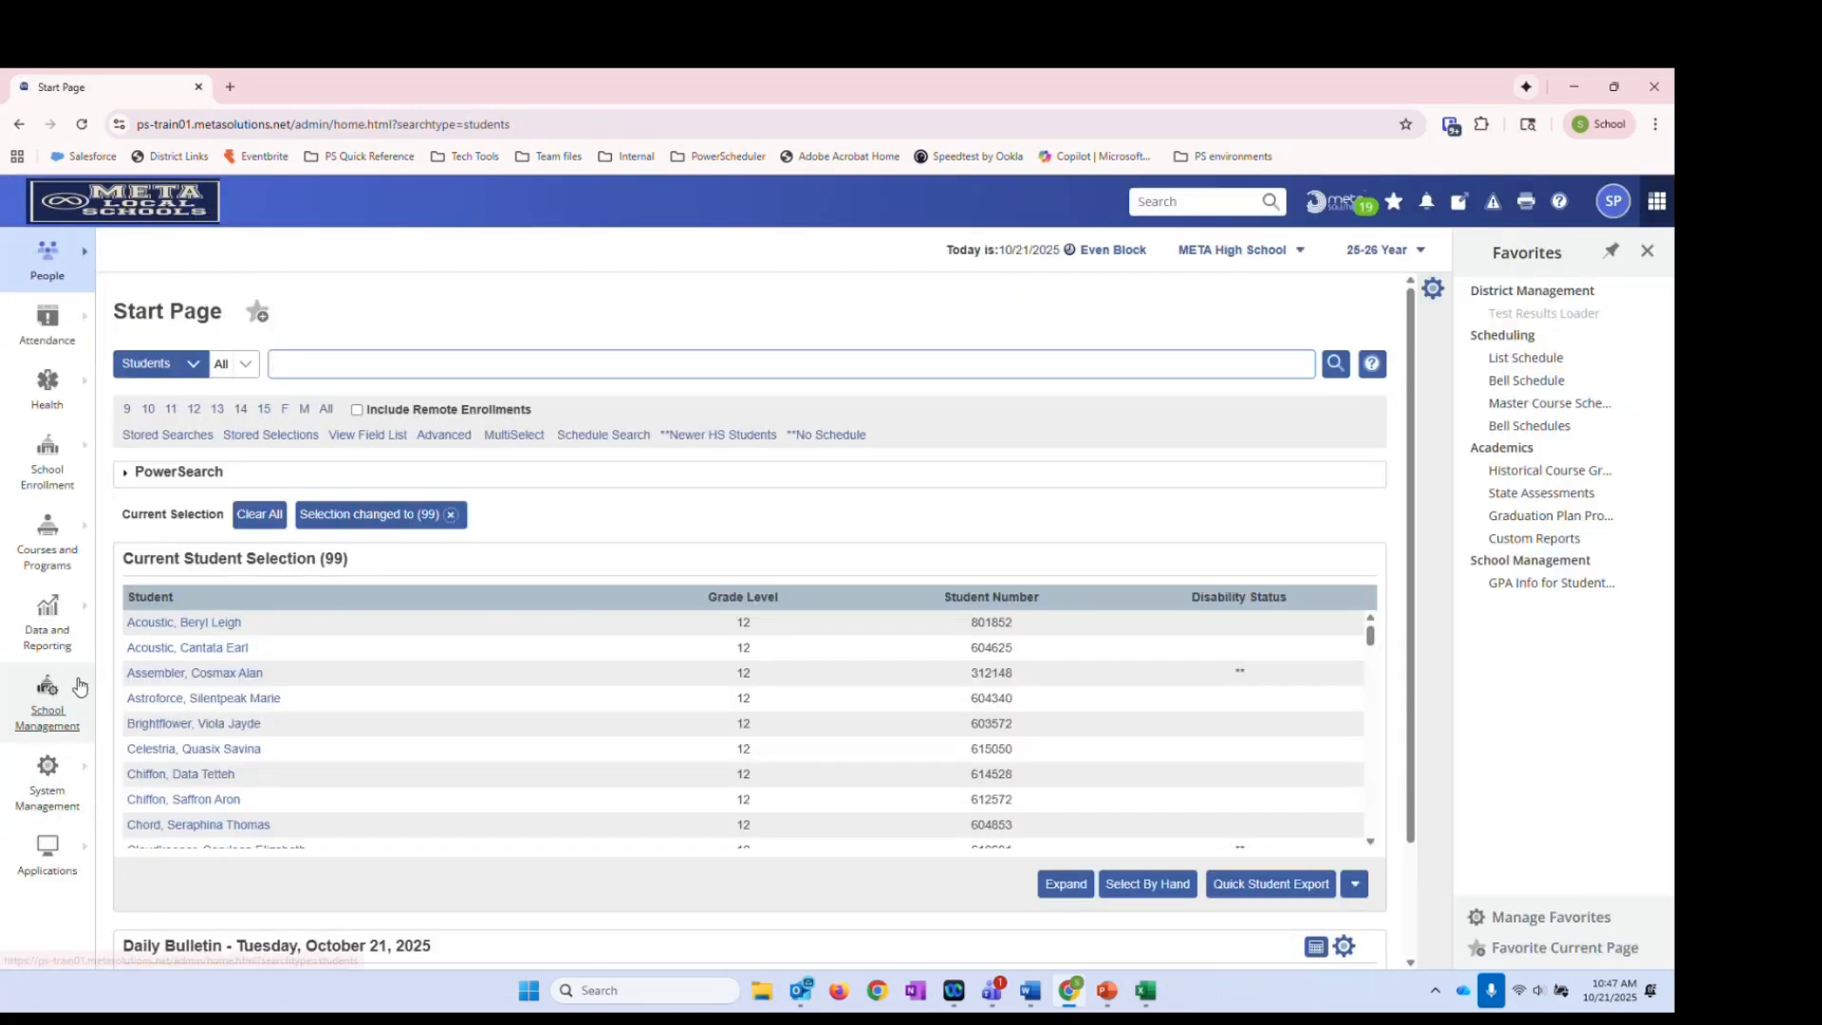
pyautogui.click(79, 700)
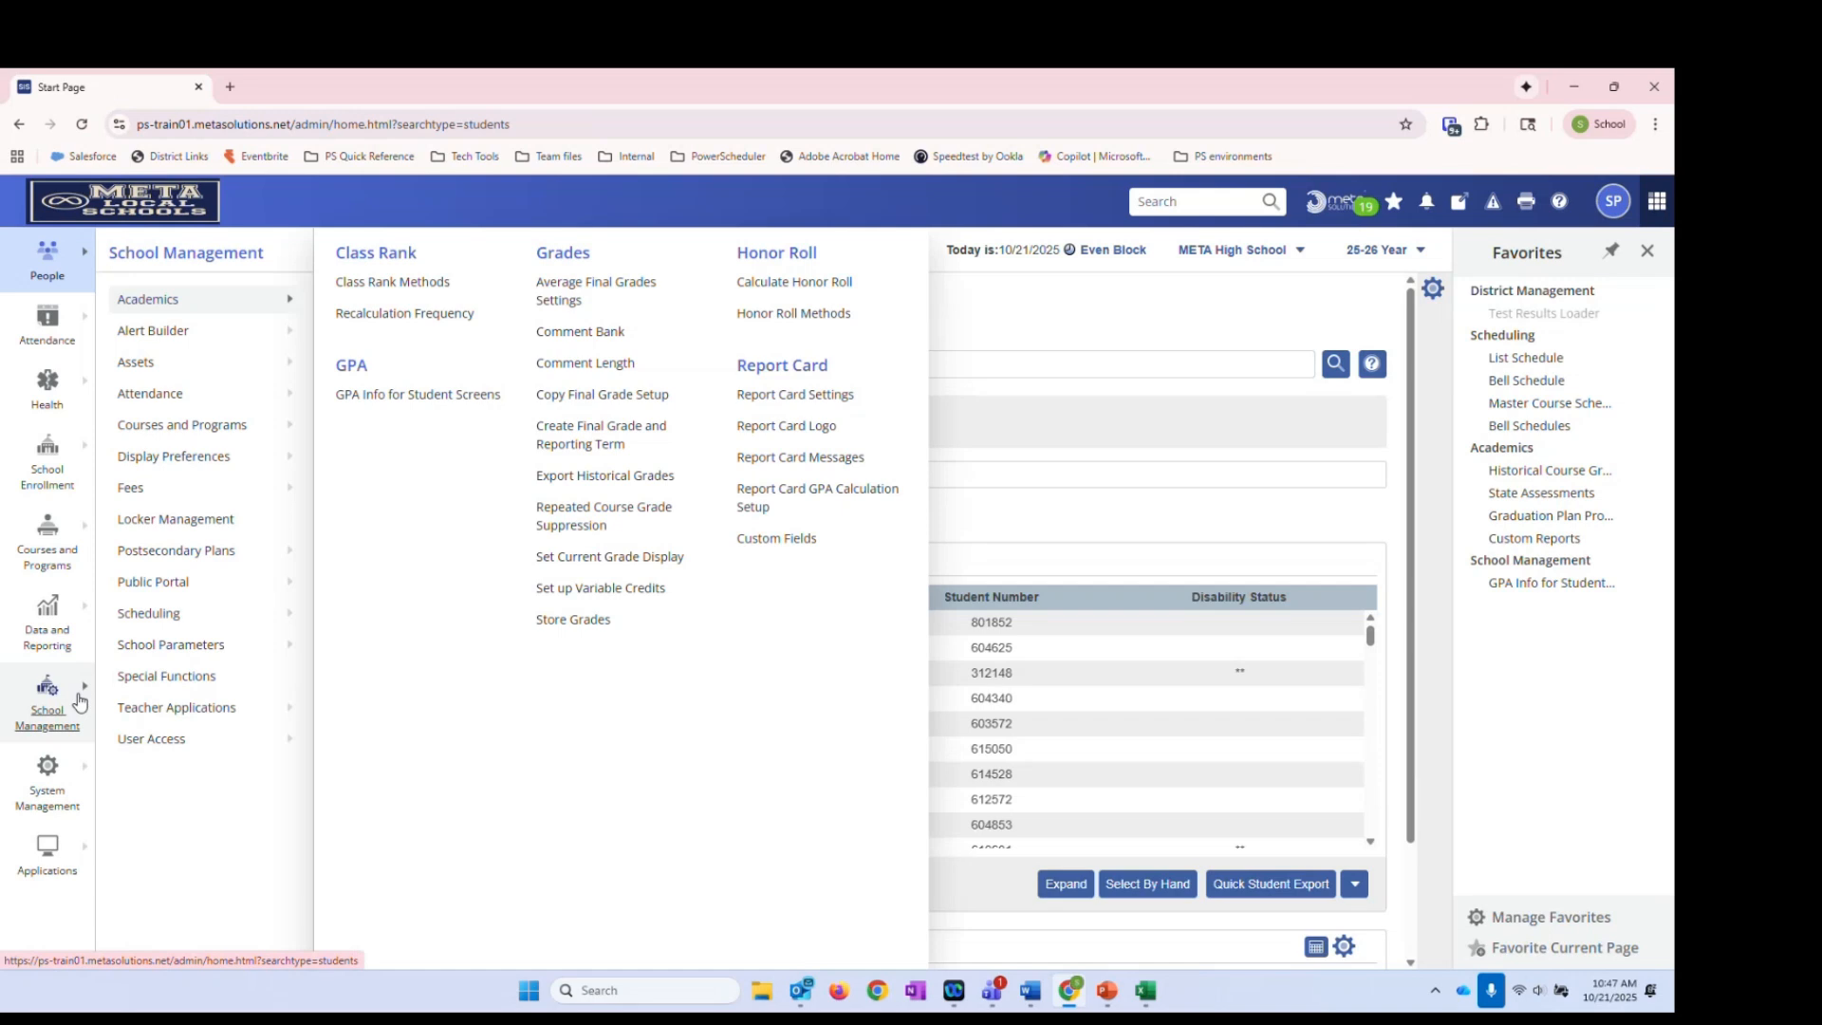
pyautogui.click(773, 284)
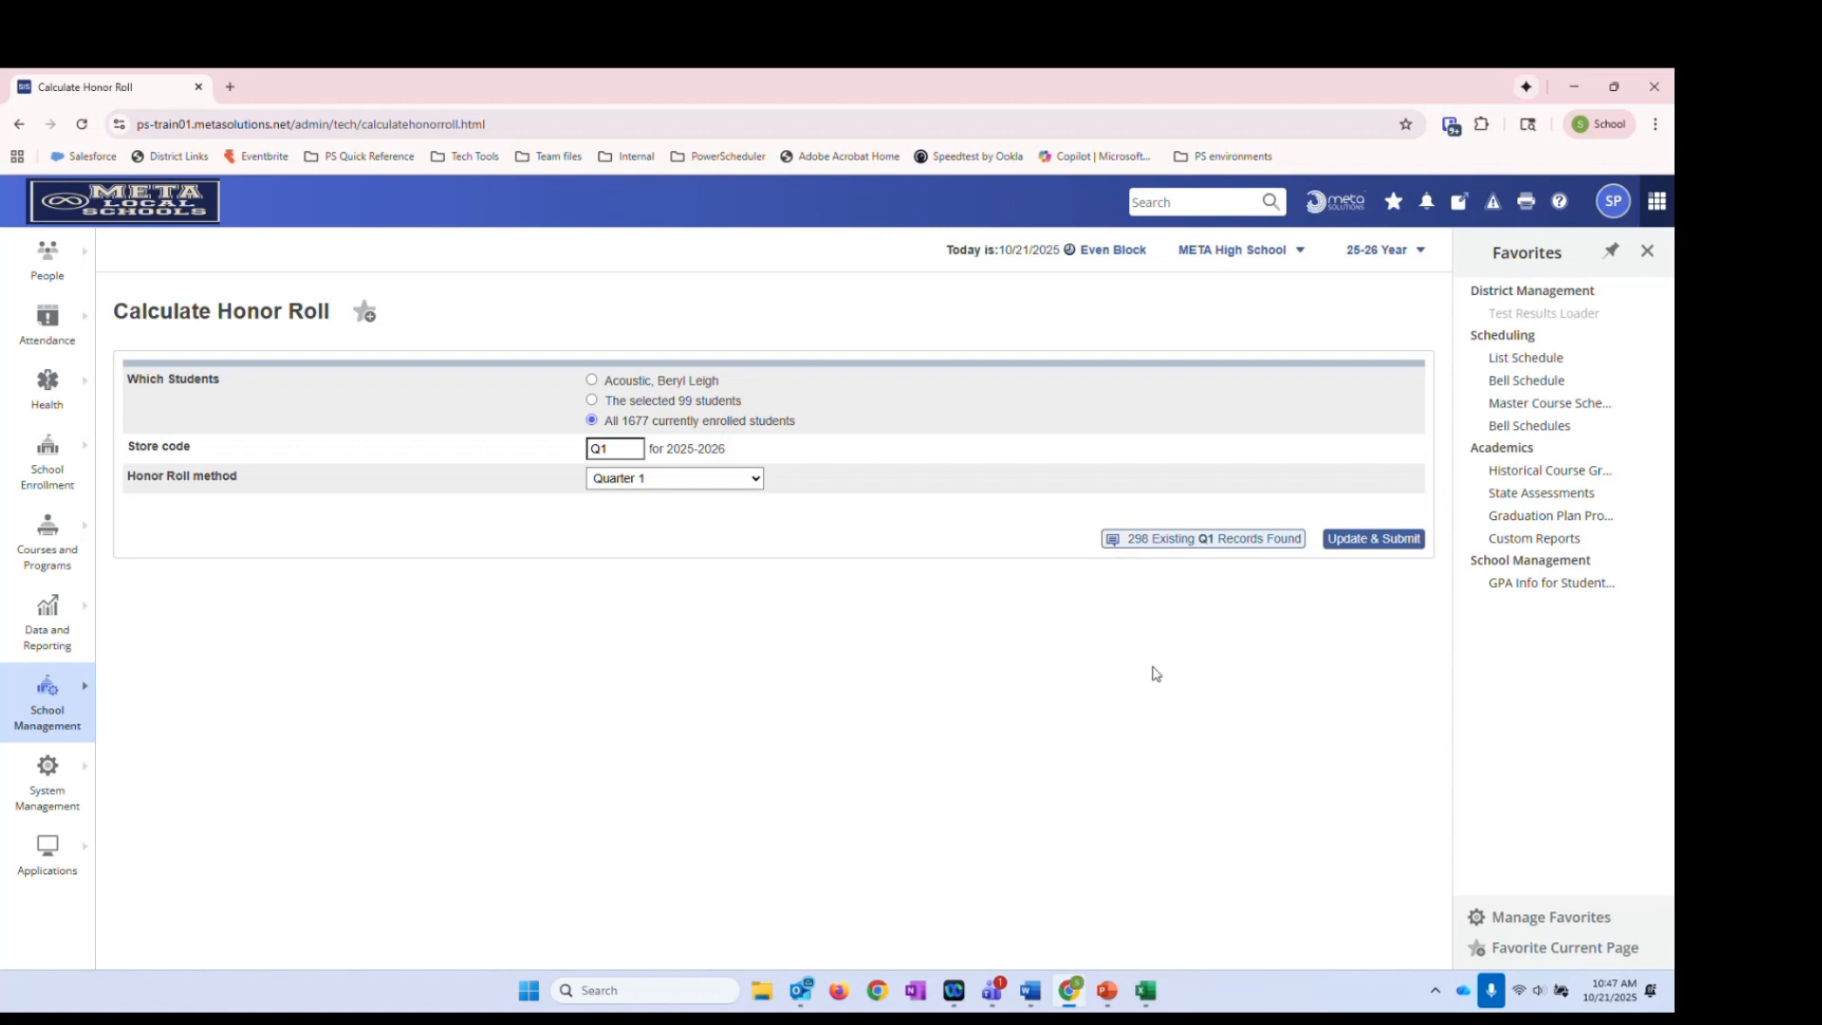
pyautogui.click(206, 217)
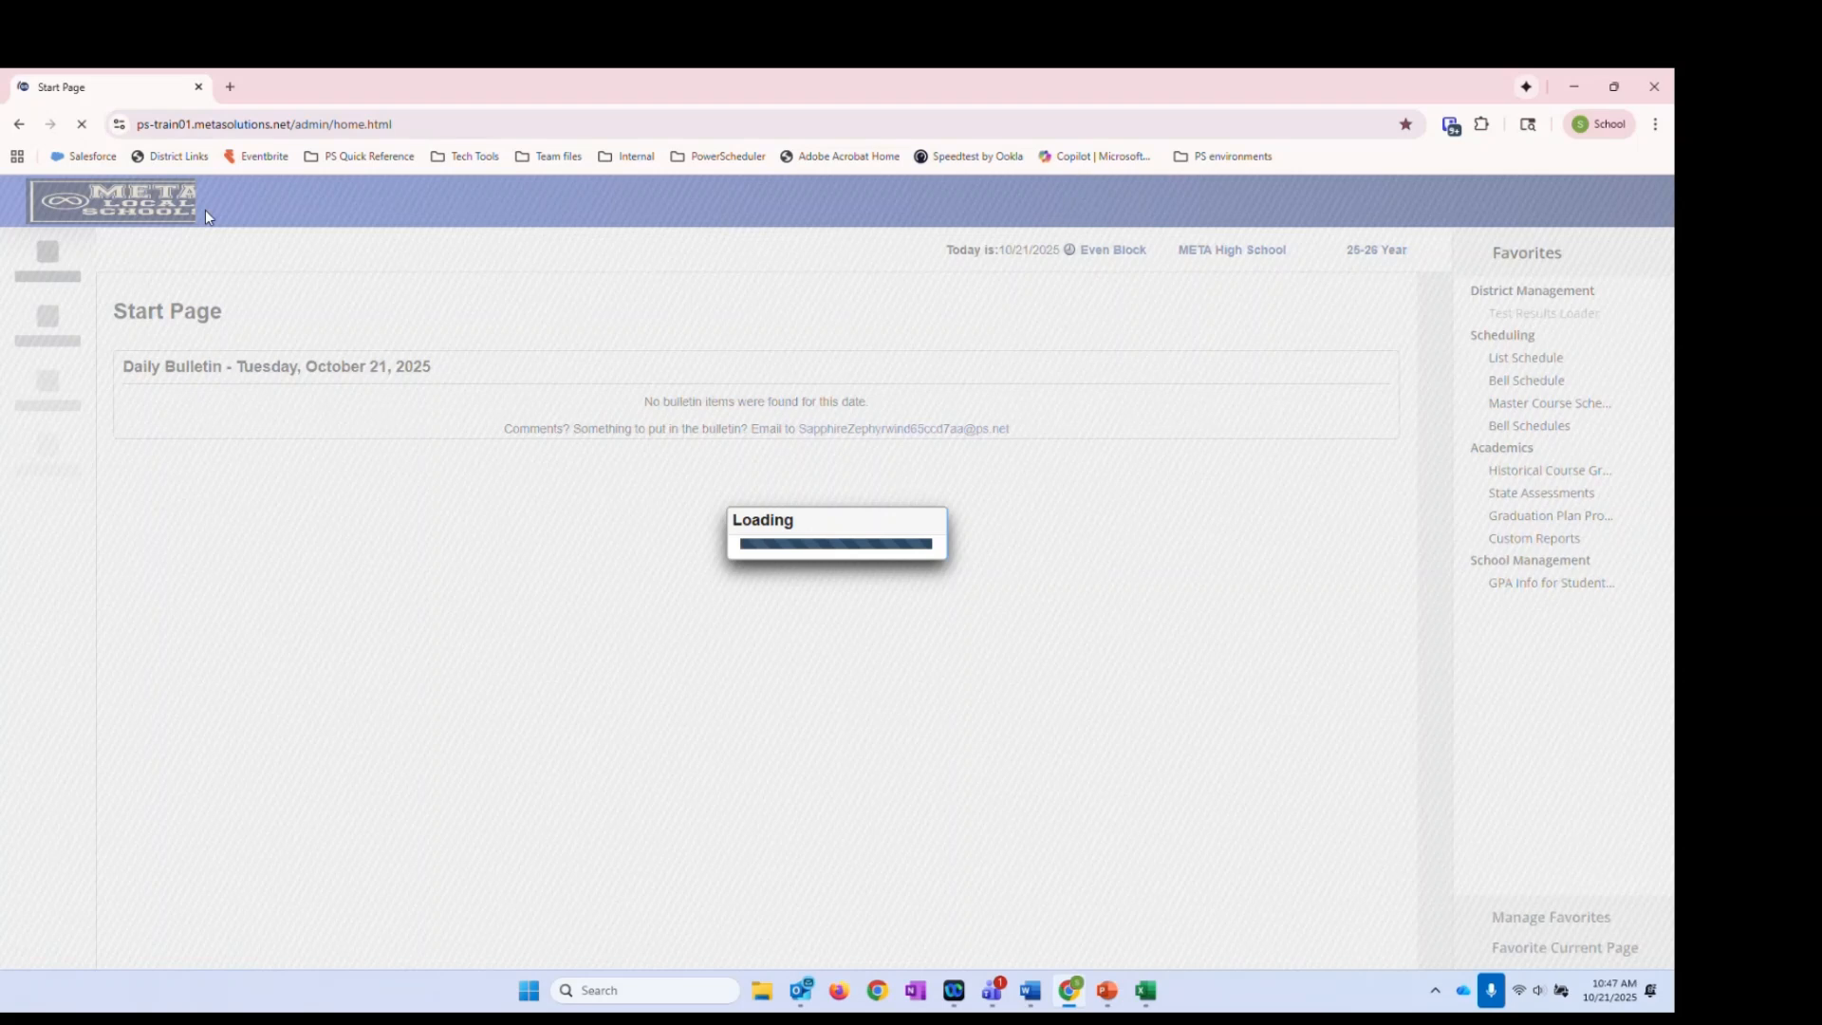